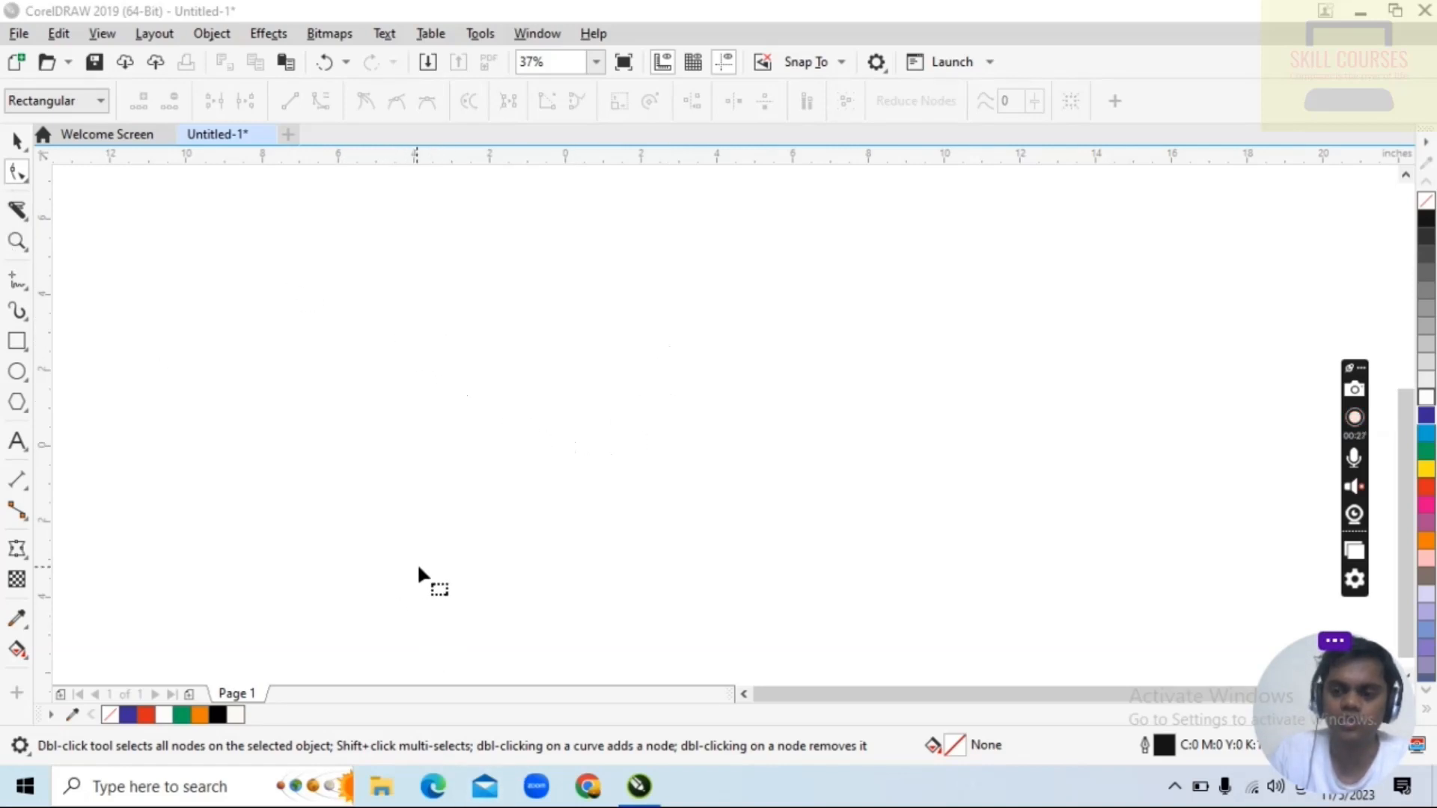
Draw a circle about 7.2 inches in diameter and place a horizontal guideline through its centre.
{"action": "left_click", "coordinate": [18, 374]}
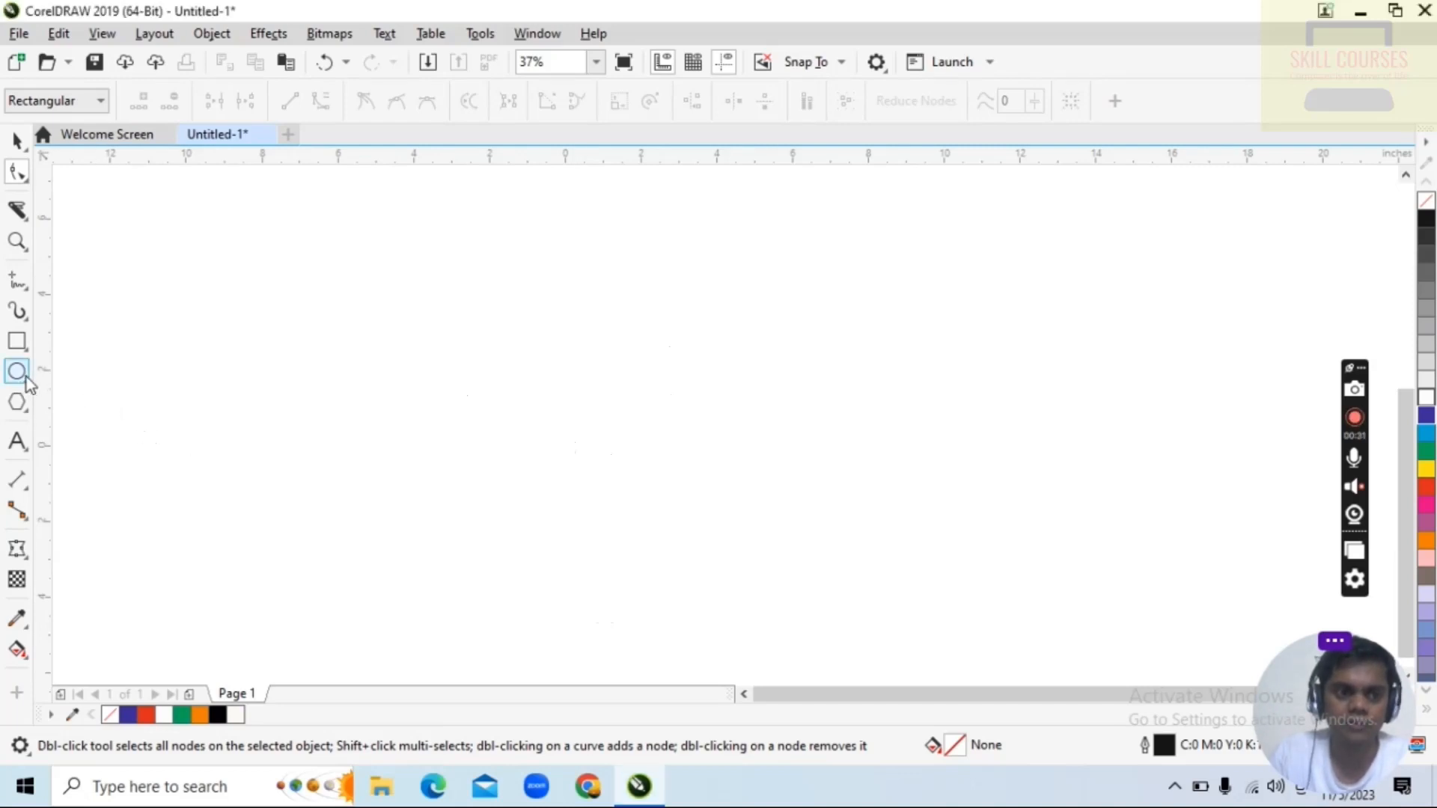
{"action": "left_click", "coordinate": [69, 374]}
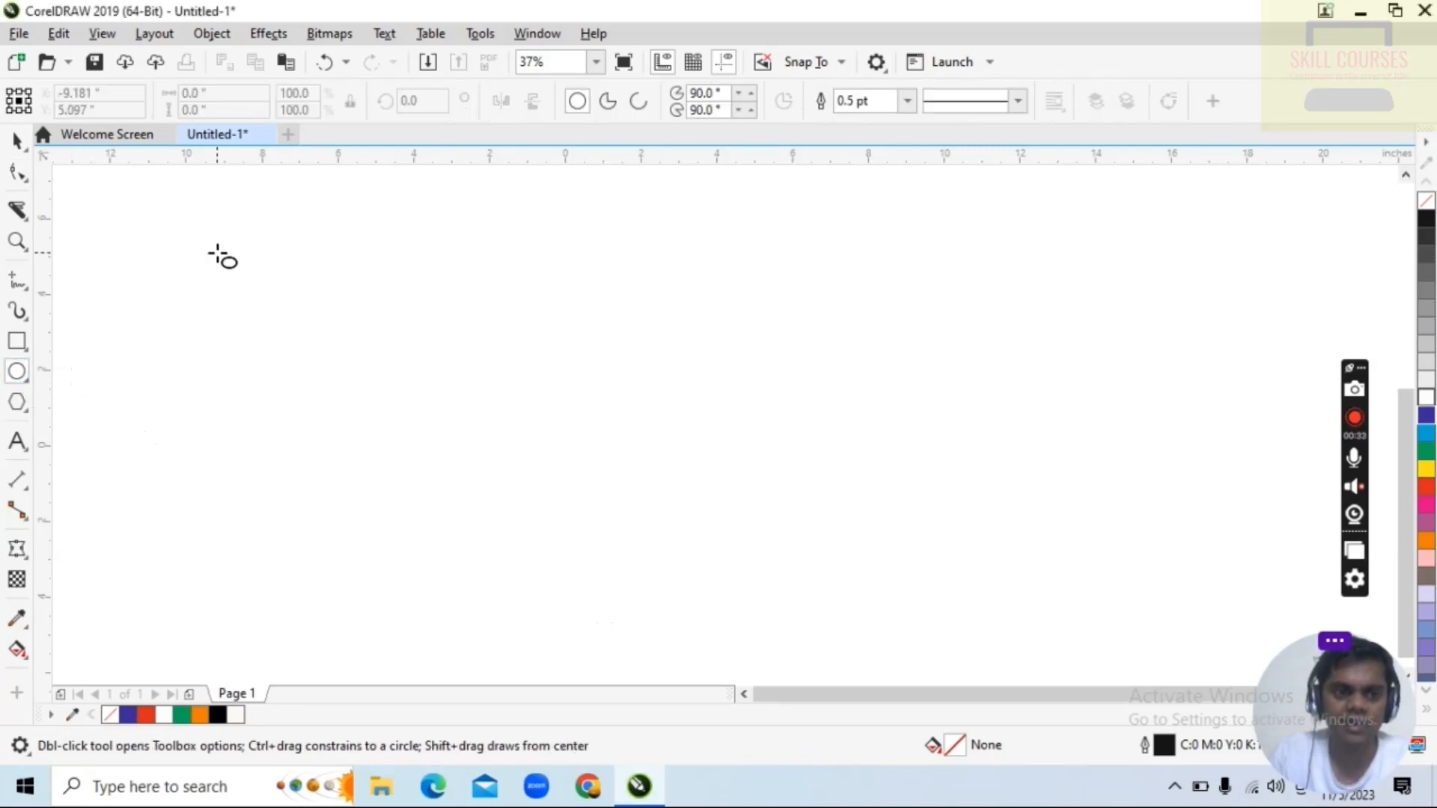
{"action": "mouse_move", "coordinate": [218, 254]}
{"action": "left_mouse_down"}
{"action": "mouse_move", "coordinate": [358, 302]}
{"action": "mouse_move", "coordinate": [709, 286]}
{"action": "mouse_move", "coordinate": [681, 333]}
{"action": "mouse_move", "coordinate": [565, 344]}
{"action": "mouse_move", "coordinate": [554, 417]}
{"action": "mouse_move", "coordinate": [952, 487]}
{"action": "mouse_move", "coordinate": [167, 442]}
{"action": "mouse_move", "coordinate": [237, 560]}
{"action": "mouse_move", "coordinate": [366, 619]}
{"action": "mouse_move", "coordinate": [247, 442]}
{"action": "mouse_move", "coordinate": [828, 600]}
{"action": "mouse_move", "coordinate": [712, 585]}
{"action": "mouse_move", "coordinate": [752, 579]}
{"action": "mouse_move", "coordinate": [727, 585]}
{"action": "left_mouse_up"}
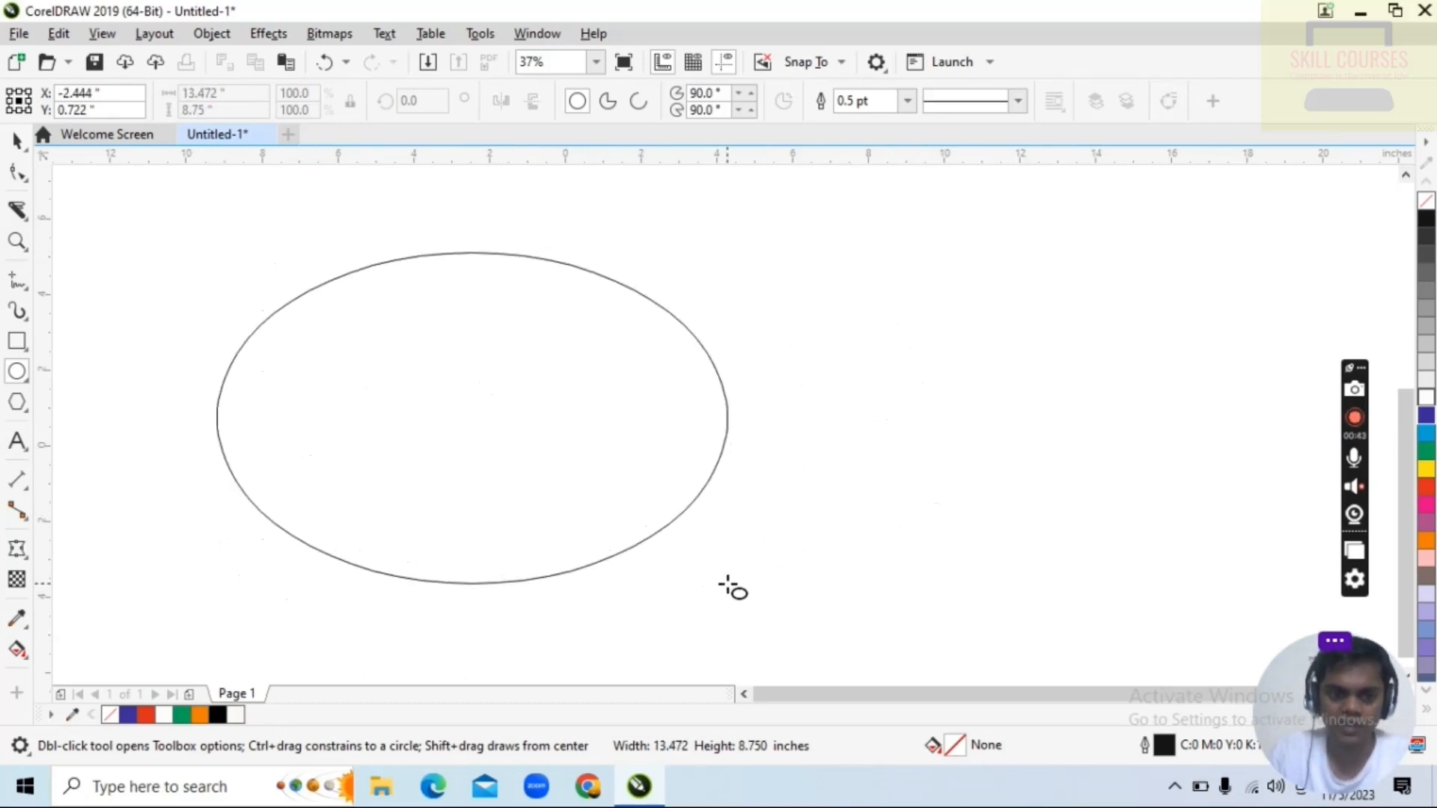
{"action": "mouse_move", "coordinate": [727, 585]}
{"action": "left_mouse_down"}
{"action": "mouse_move", "coordinate": [664, 449]}
{"action": "mouse_move", "coordinate": [477, 386]}
{"action": "mouse_move", "coordinate": [490, 388]}
{"action": "left_mouse_up"}
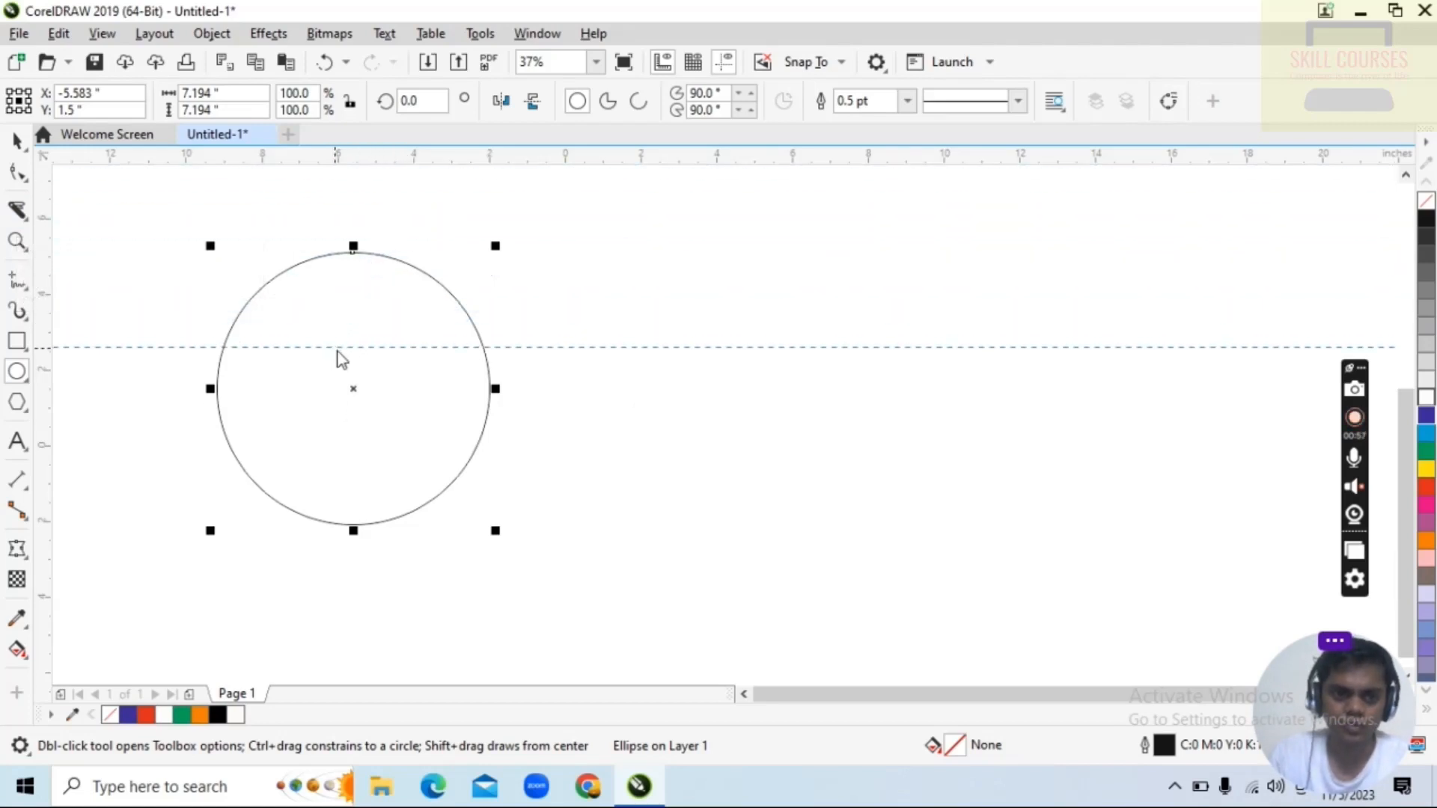
{"action": "left_click", "coordinate": [352, 389]}
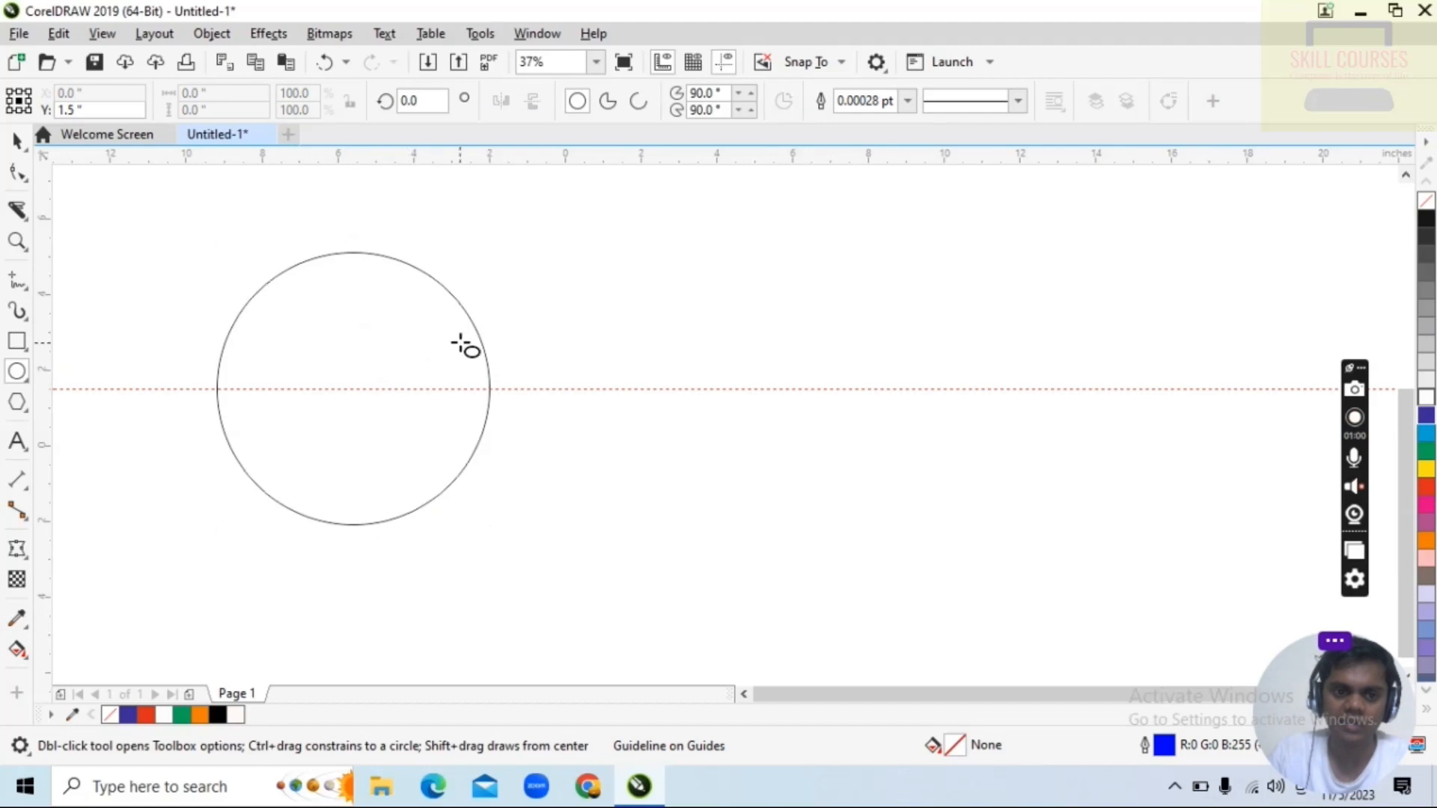
Slice the circle into two halves along the horizontal guideline with the Knife tool.
{"action": "left_click", "coordinate": [21, 212]}
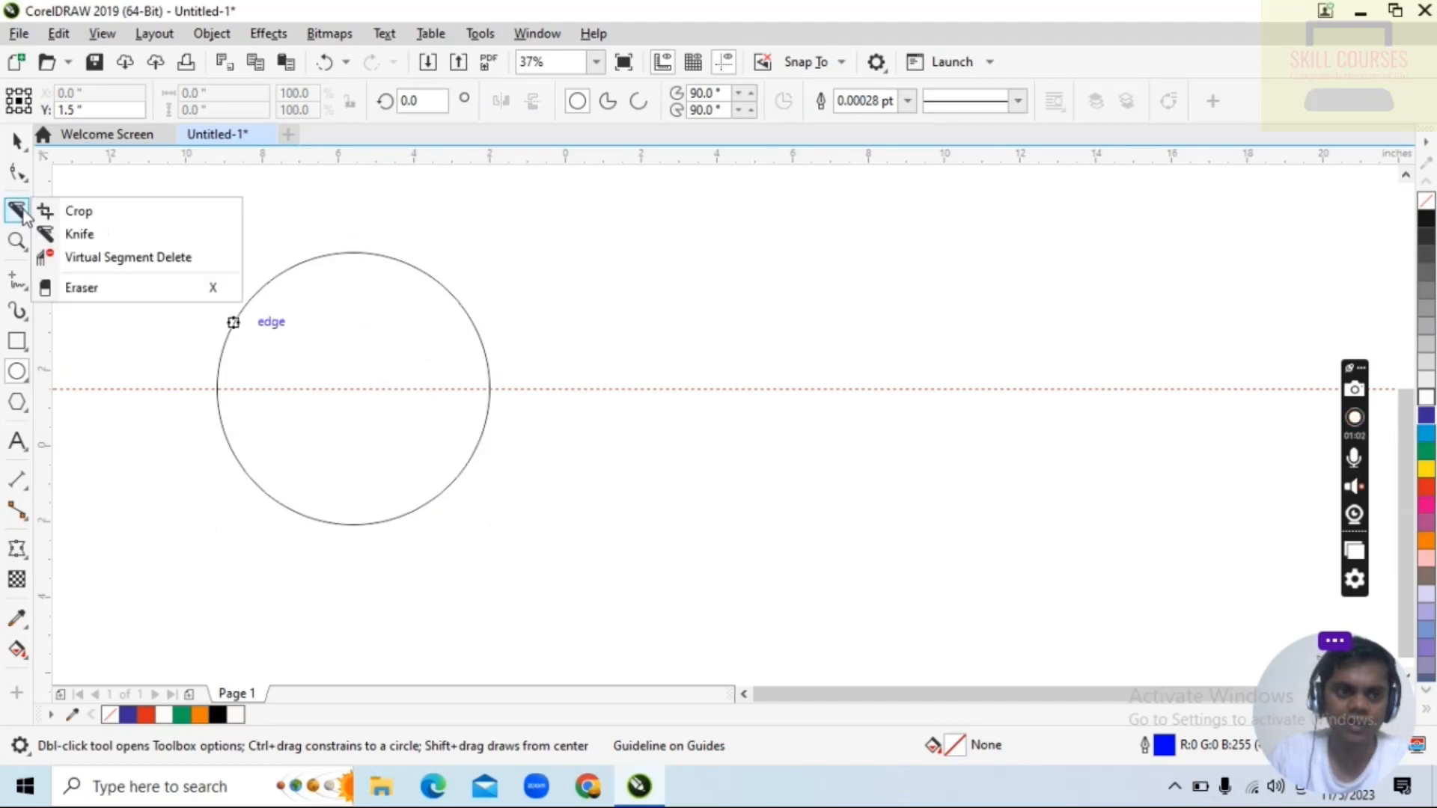
{"action": "left_click", "coordinate": [66, 239]}
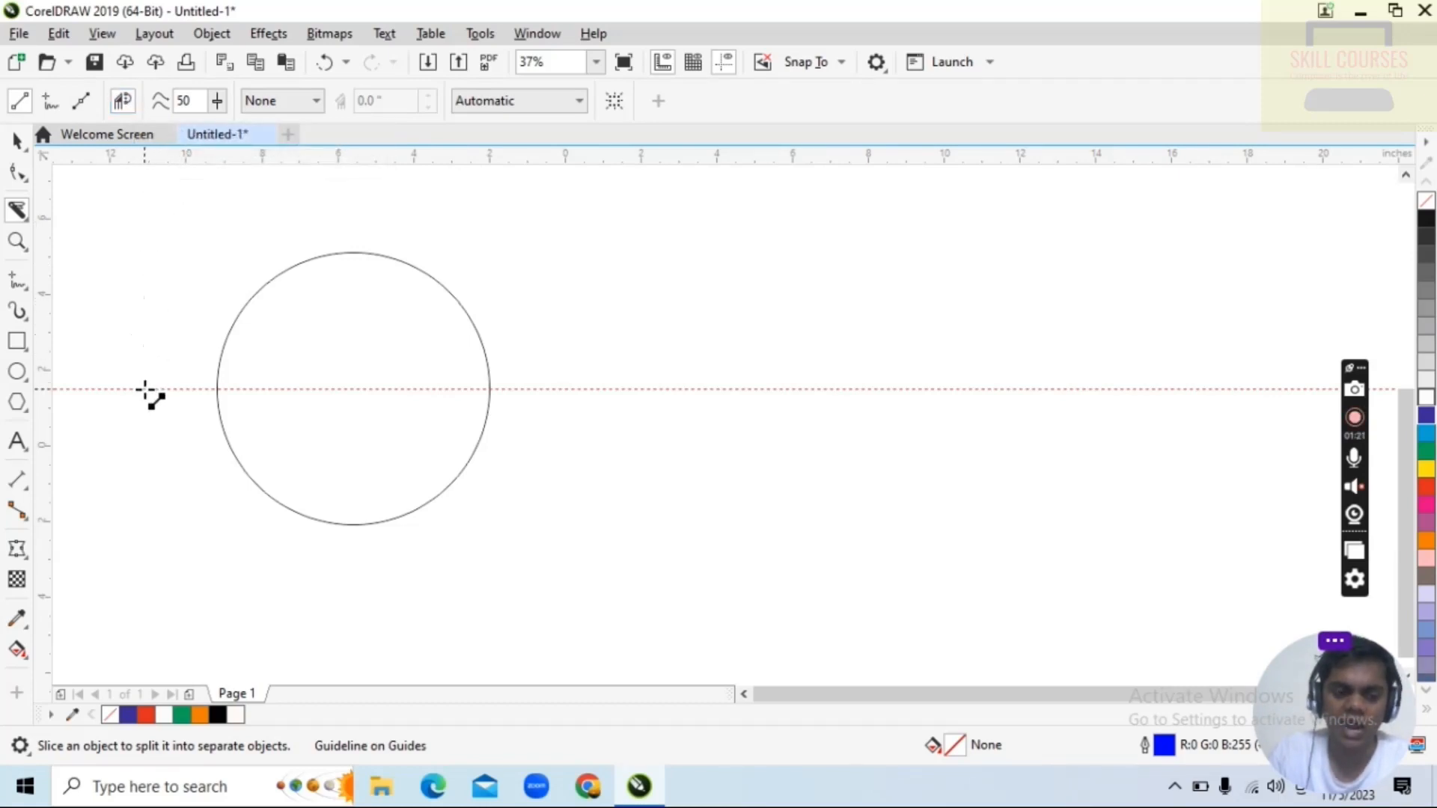
{"action": "left_click_drag", "start_coordinate": [148, 388], "coordinate": [612, 437]}
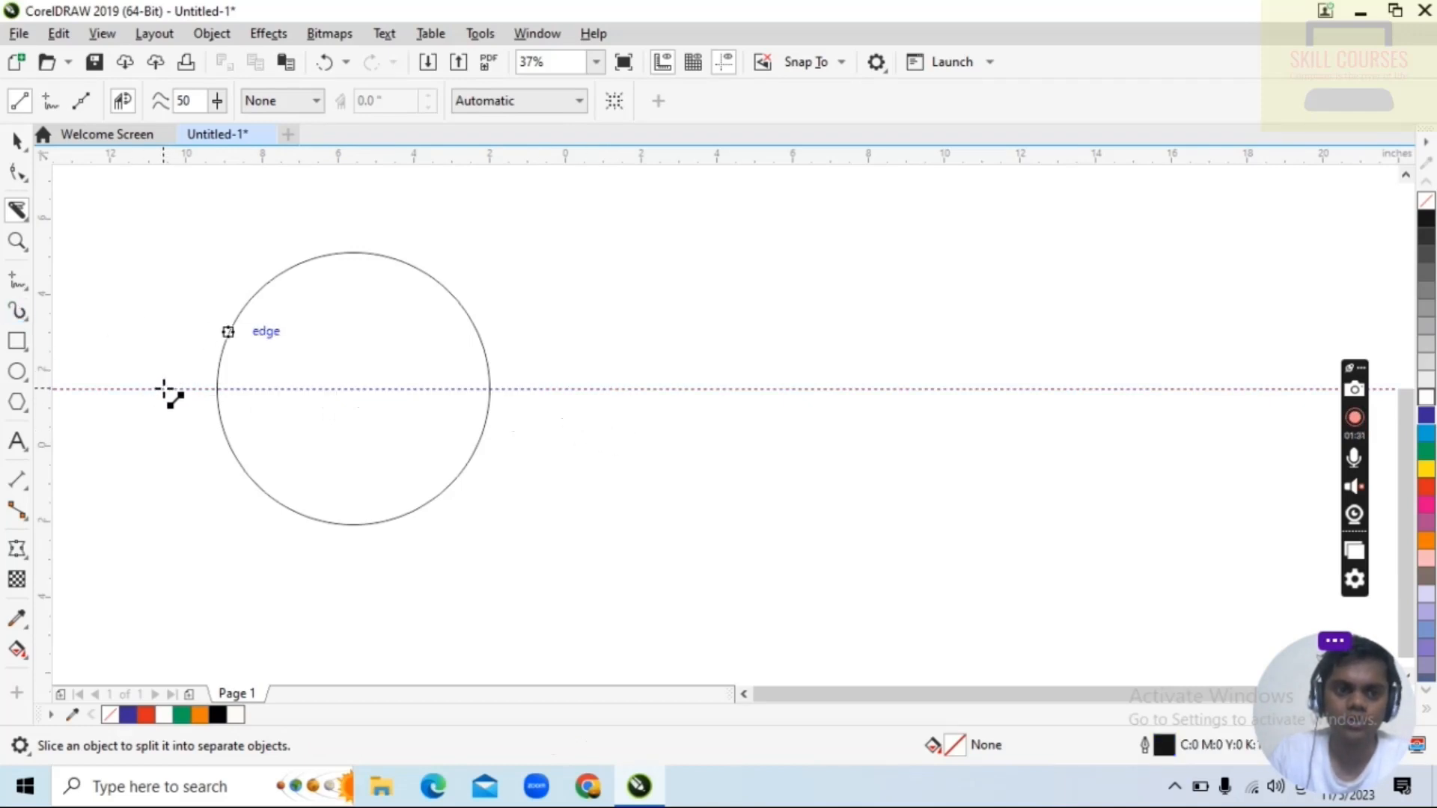
{"action": "left_click_drag", "start_coordinate": [166, 389], "coordinate": [579, 388]}
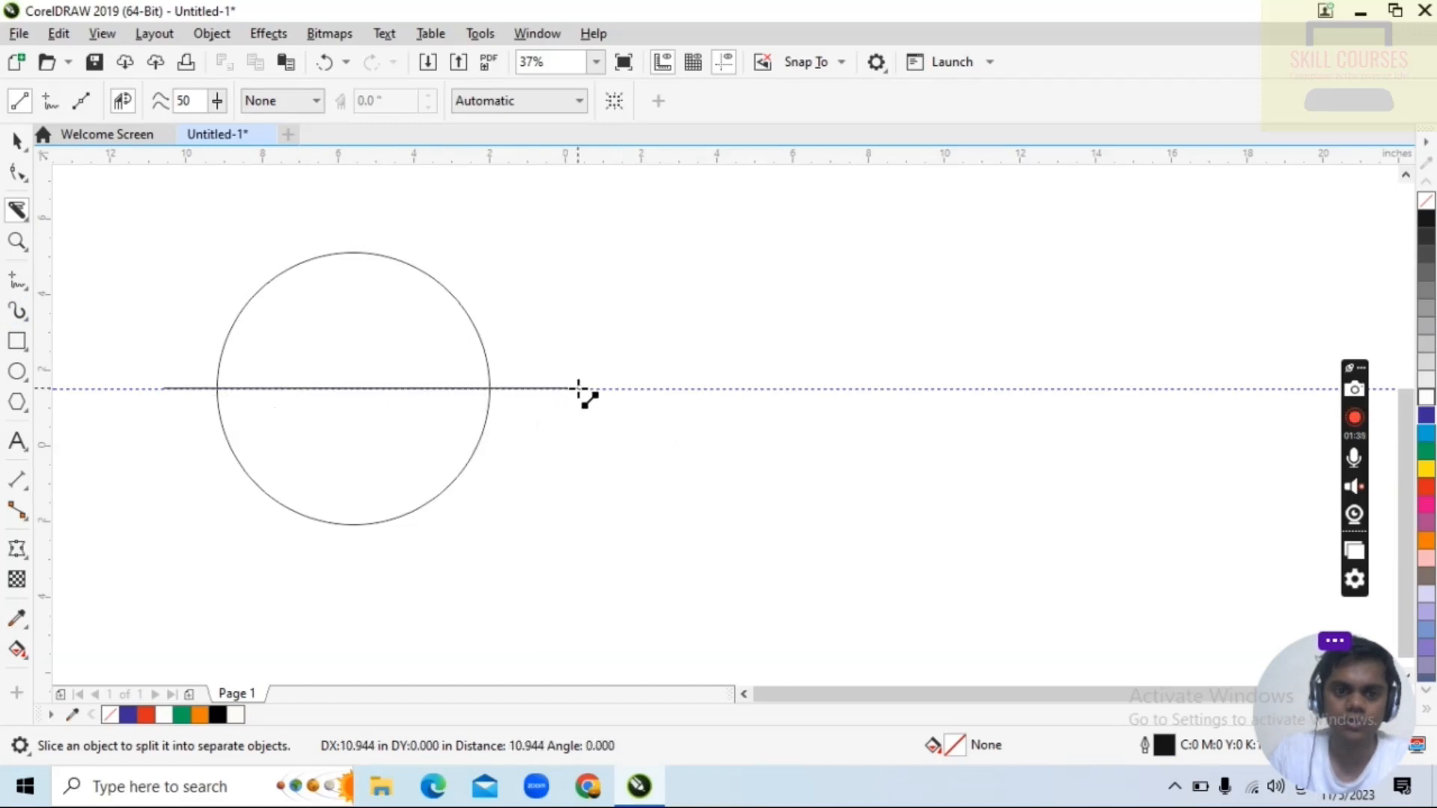
{"action": "left_click_drag", "start_coordinate": [578, 388], "coordinate": [581, 391]}
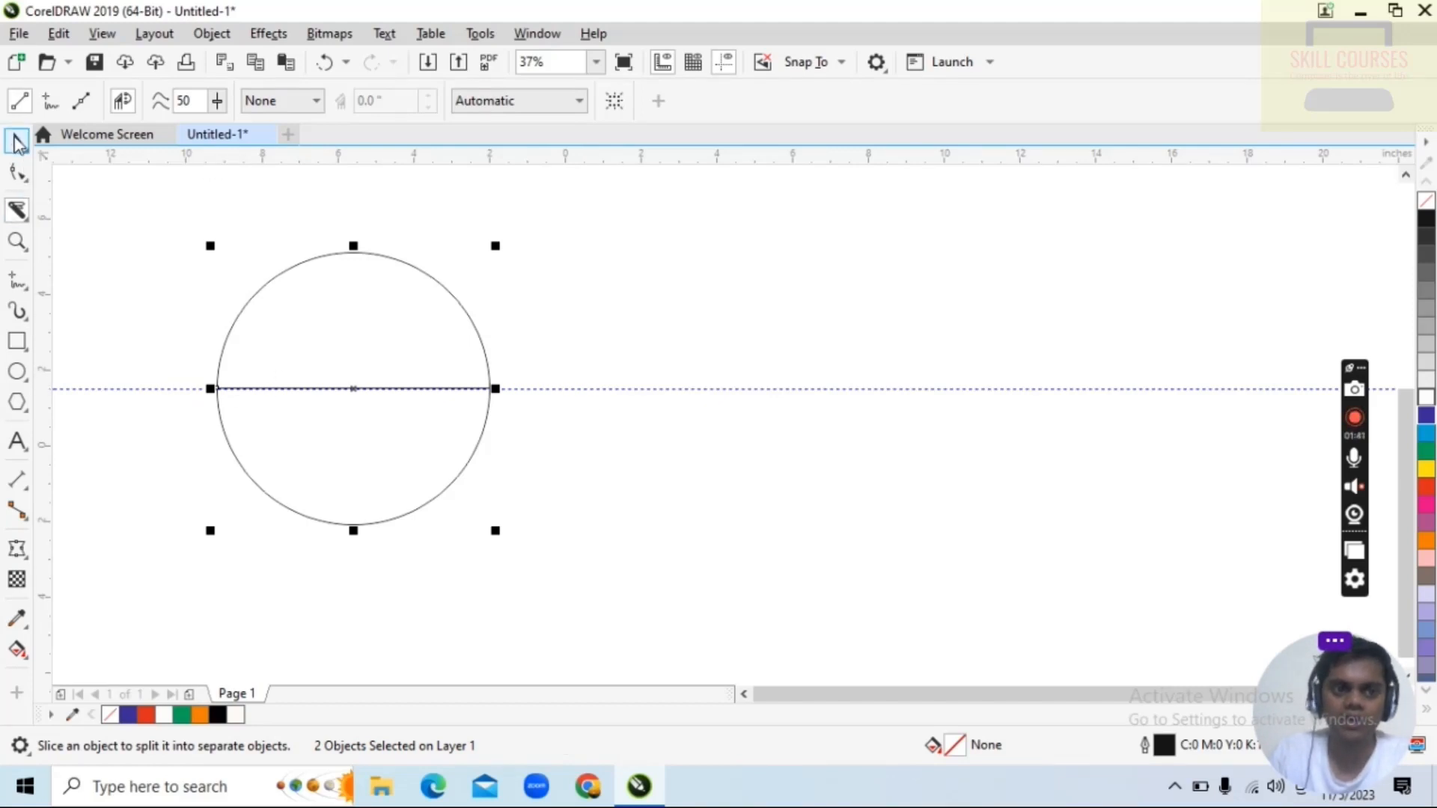
Move the two half-circles apart, away from the horizontal guideline, and delete the guideline.
{"action": "left_click", "coordinate": [17, 141]}
{"action": "left_click", "coordinate": [768, 268]}
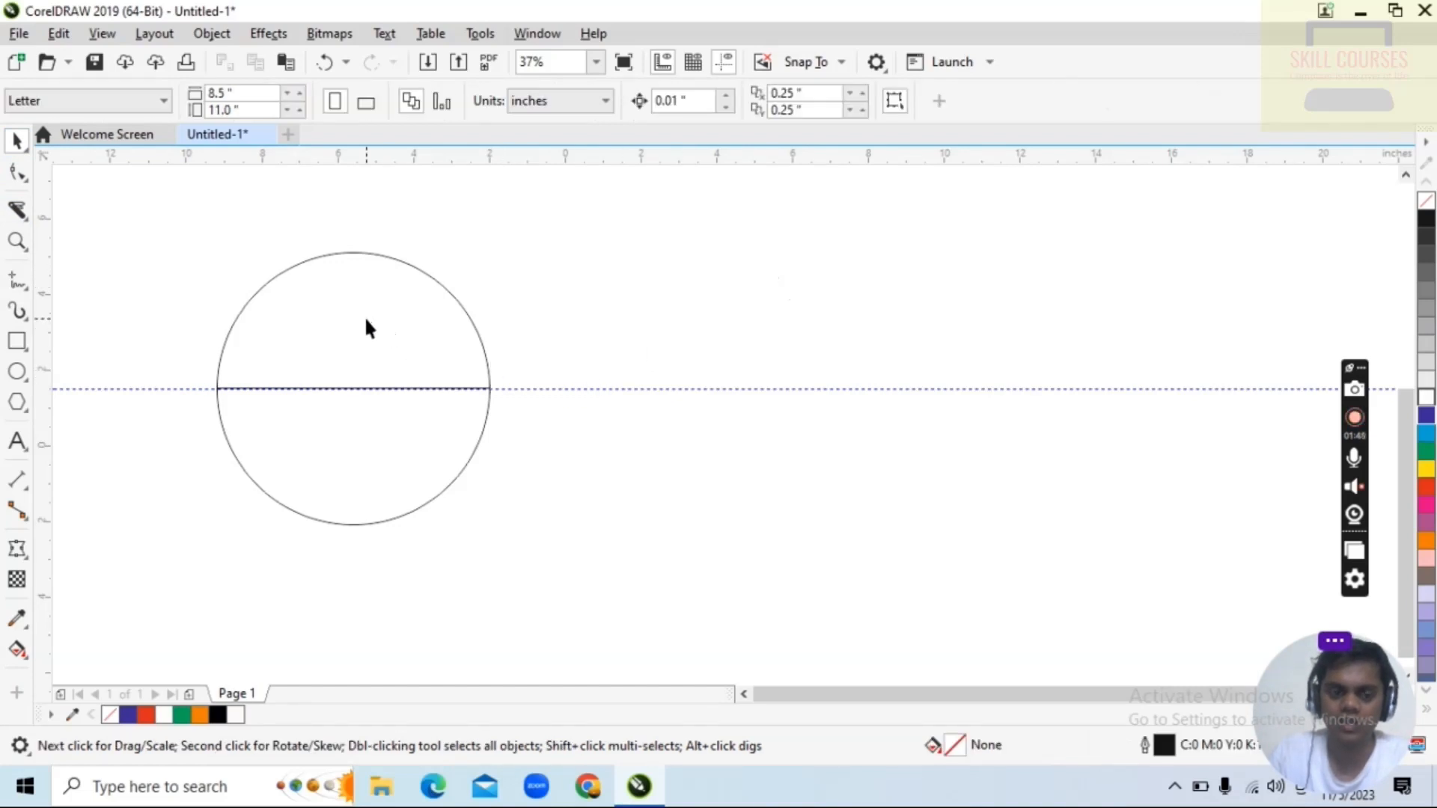
{"action": "left_click_drag", "start_coordinate": [365, 324], "coordinate": [574, 274]}
{"action": "left_click_drag", "start_coordinate": [378, 469], "coordinate": [293, 546]}
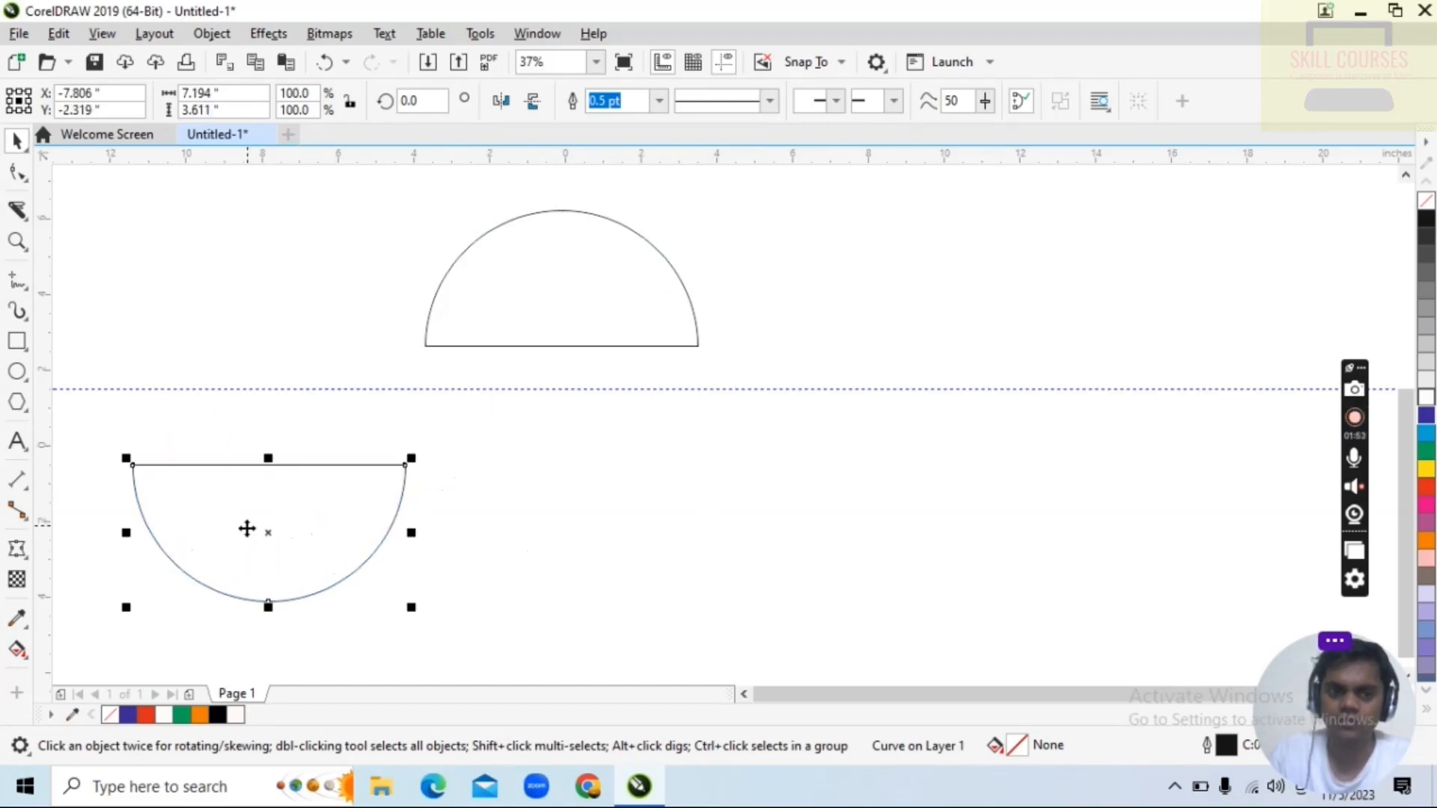
{"action": "left_click", "coordinate": [624, 389]}
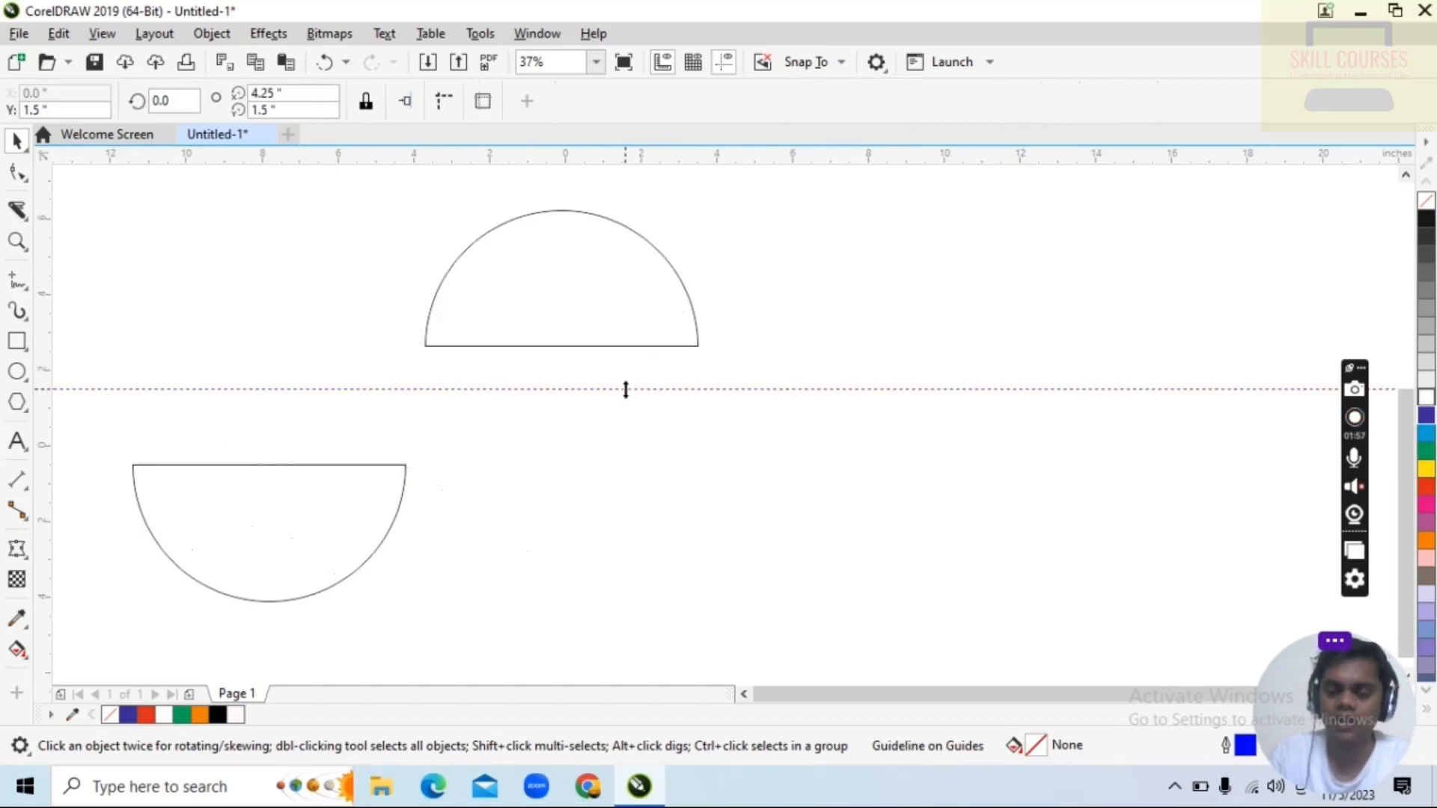
{"action": "key", "text": "Delete"}
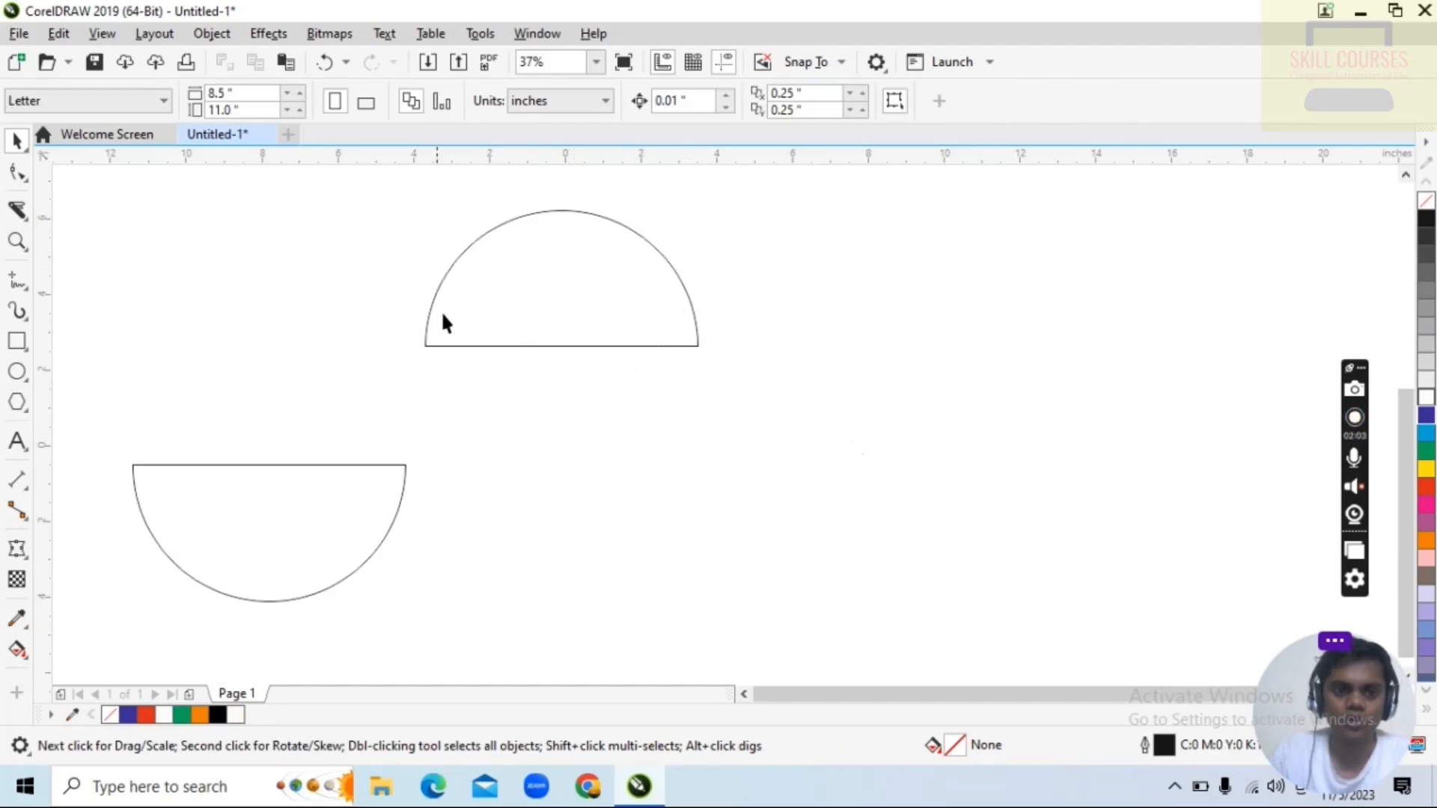
Convert the upper half-circle's straight edge to a curve and bend it into a shallow S-shaped wave.
{"action": "left_click", "coordinate": [519, 301]}
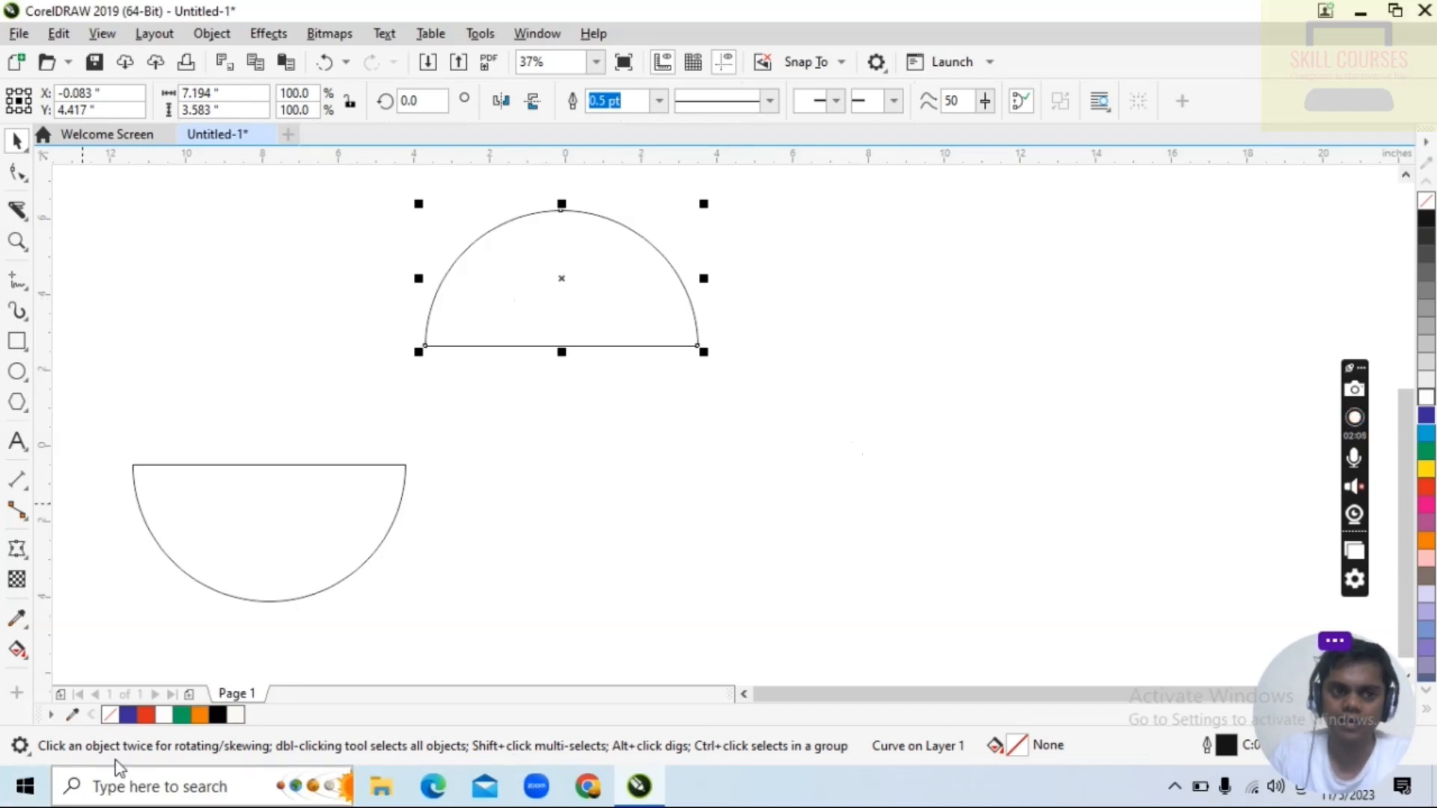
{"action": "left_click", "coordinate": [18, 174]}
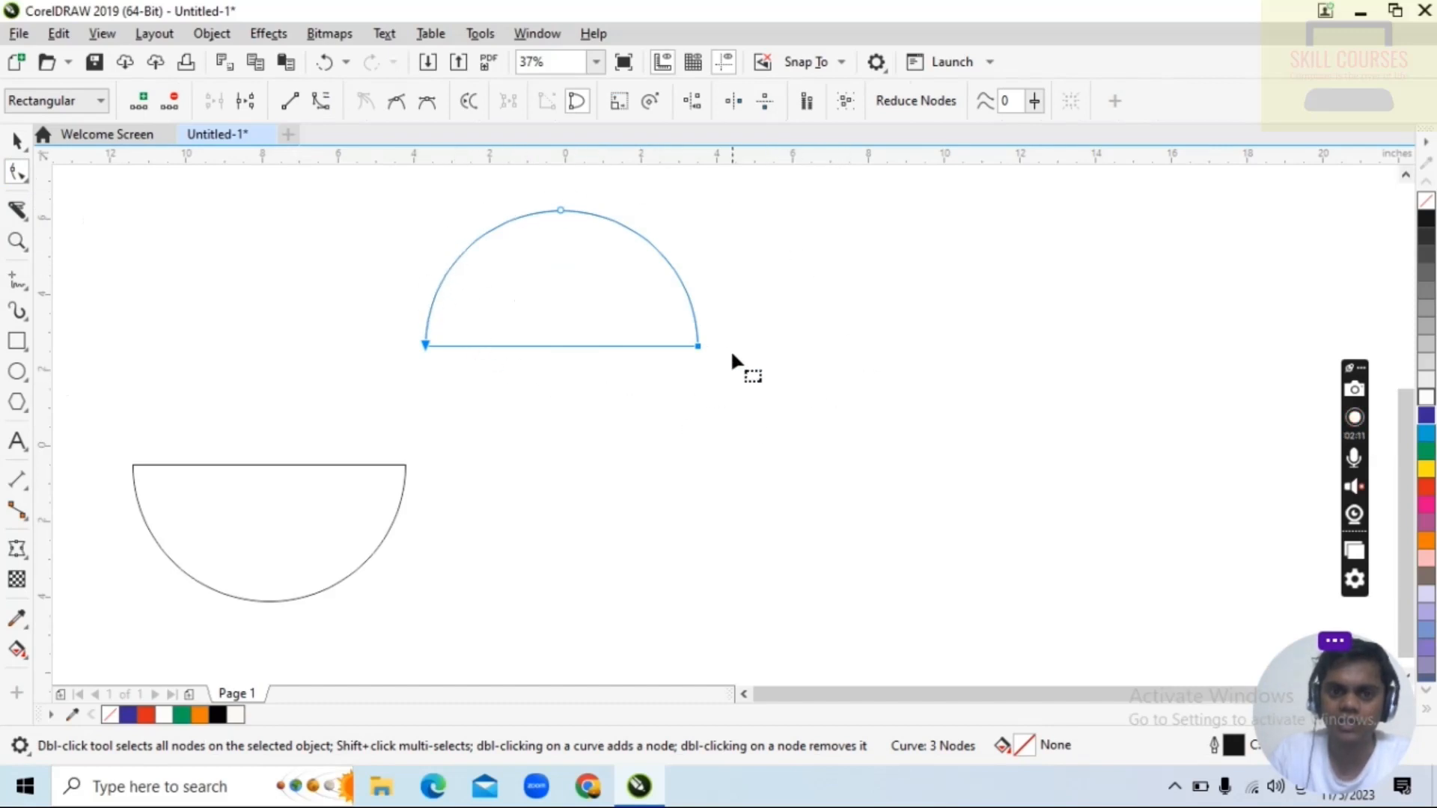
{"action": "left_click", "coordinate": [470, 345]}
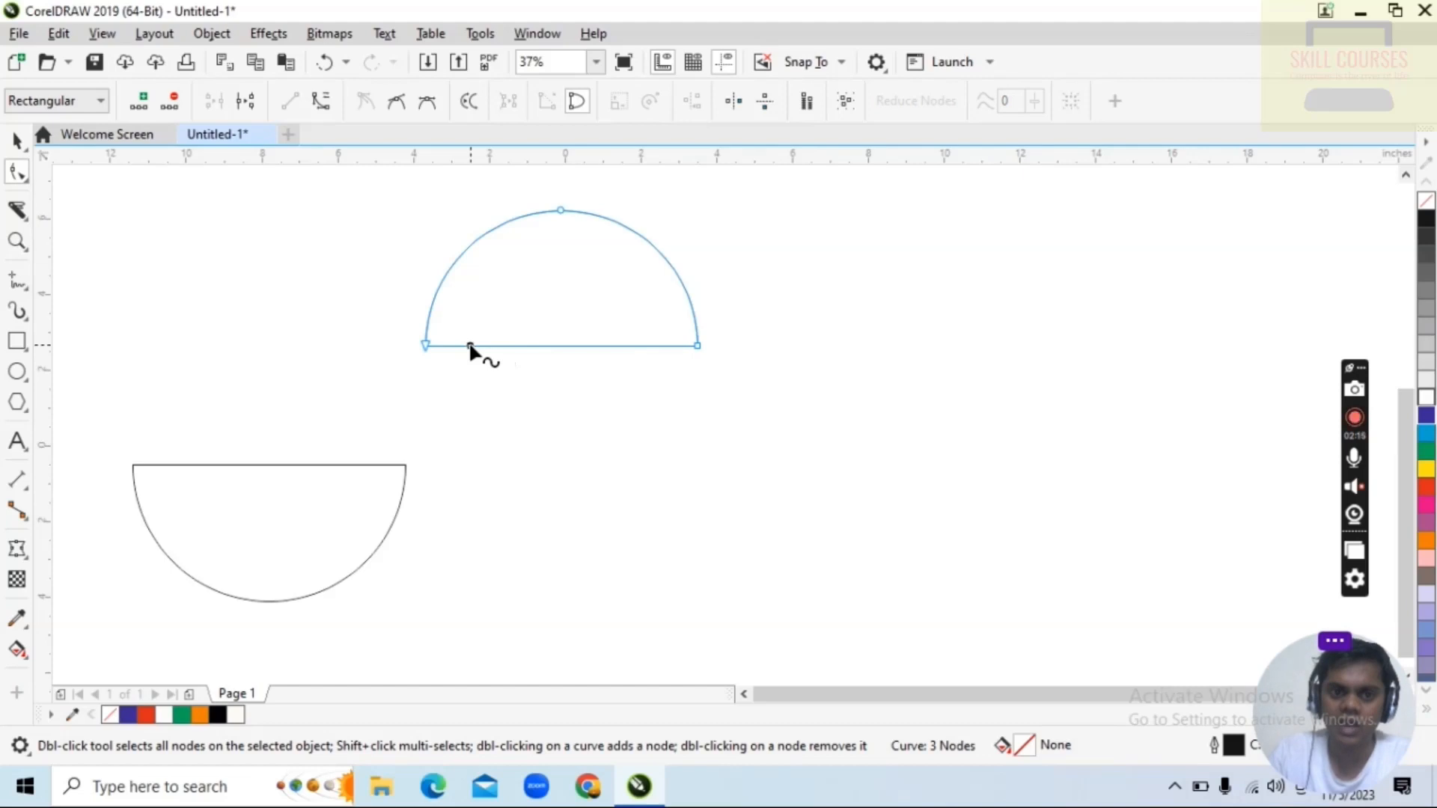
{"action": "right_click", "coordinate": [469, 346]}
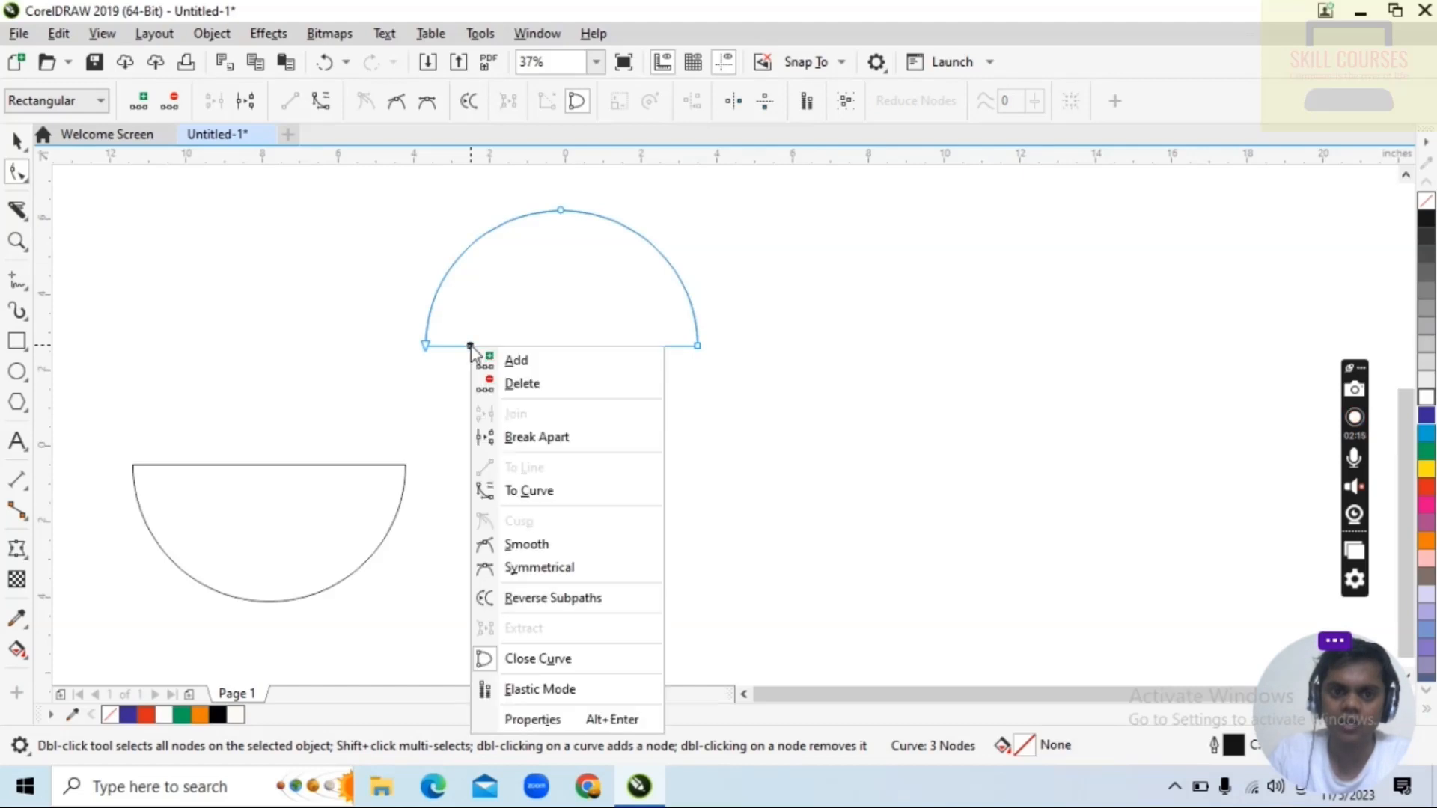
{"action": "left_click", "coordinate": [541, 492]}
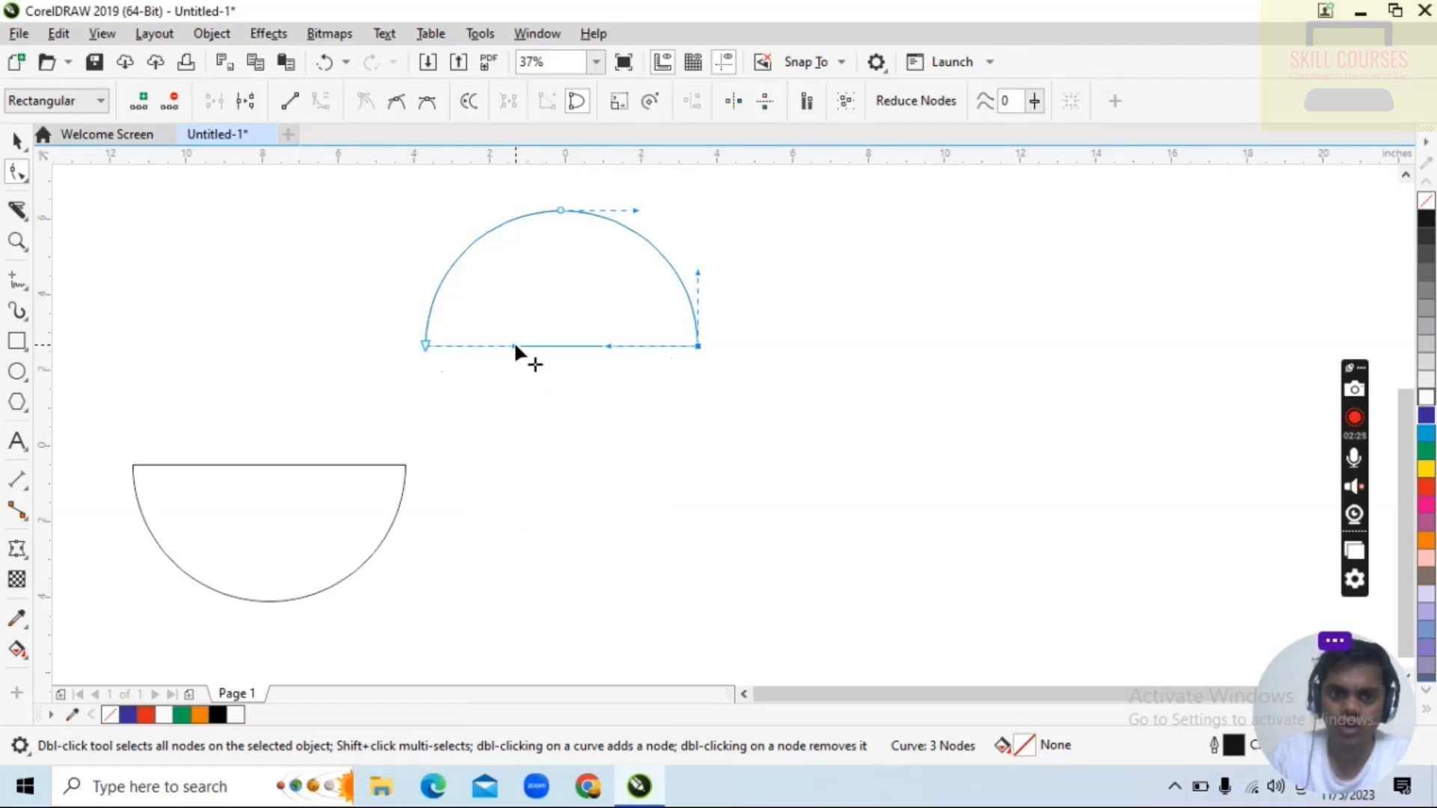
{"action": "left_click_drag", "start_coordinate": [514, 345], "coordinate": [555, 292]}
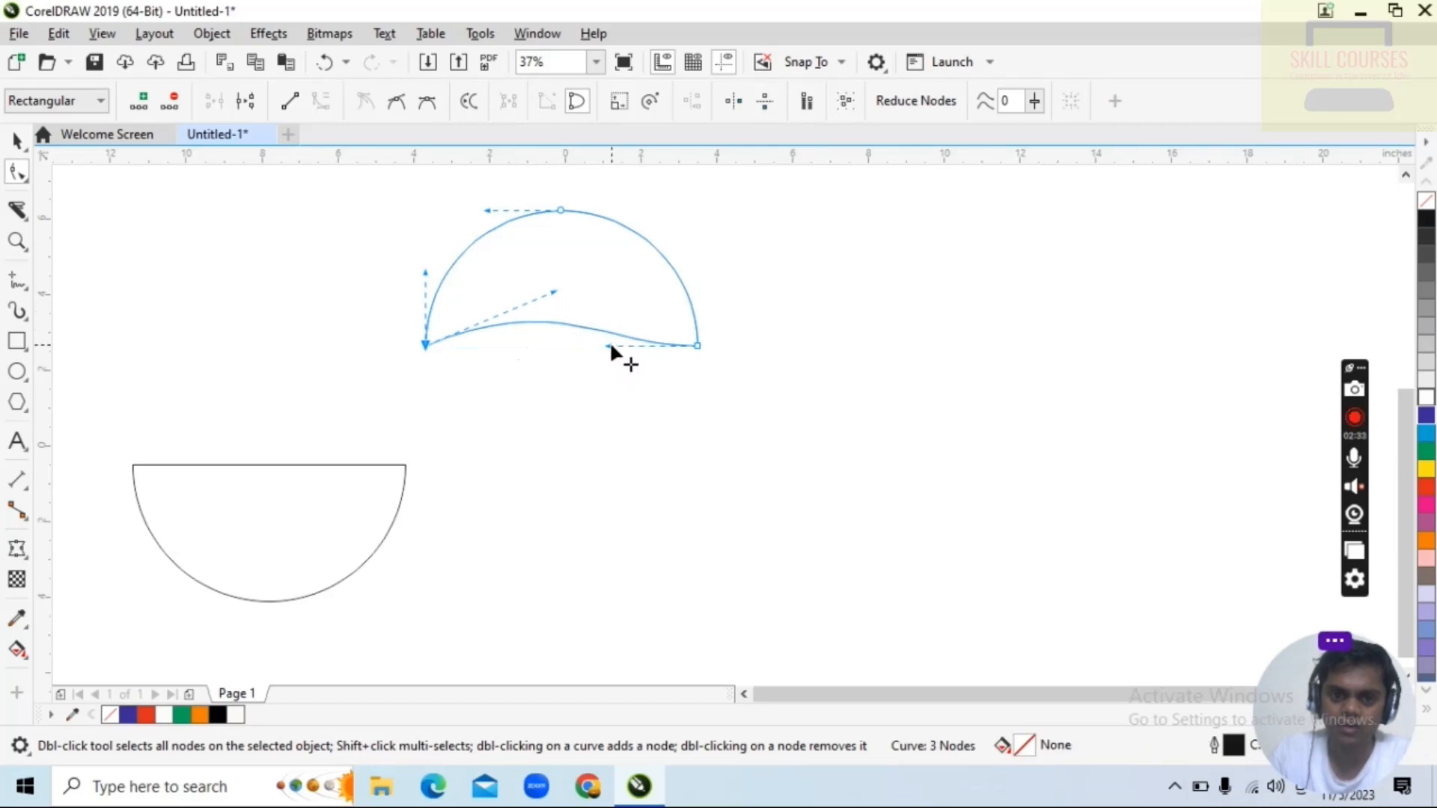
{"action": "left_click_drag", "start_coordinate": [609, 347], "coordinate": [629, 375]}
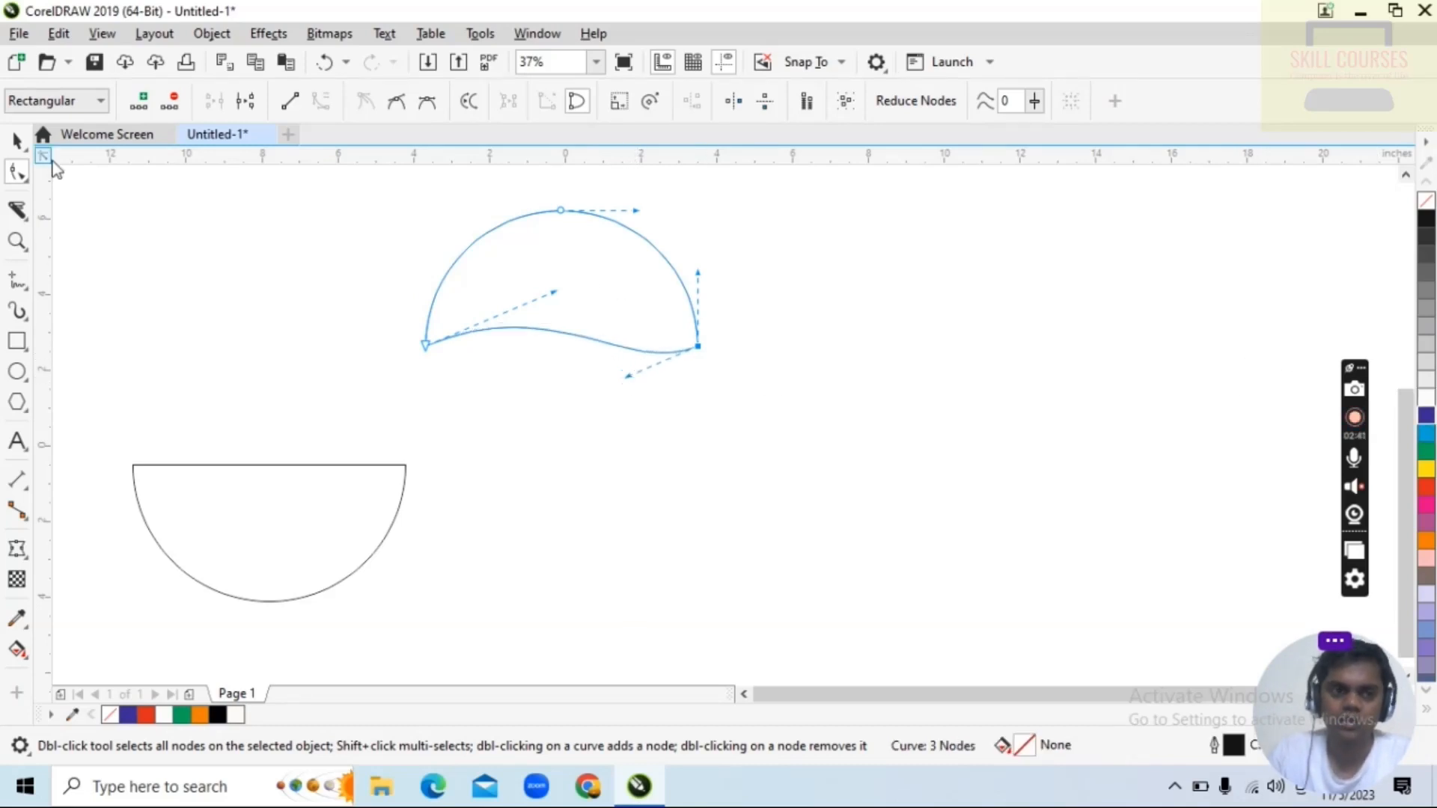
Delete the lower half-circle that still has a straight edge.
{"action": "left_click", "coordinate": [22, 143]}
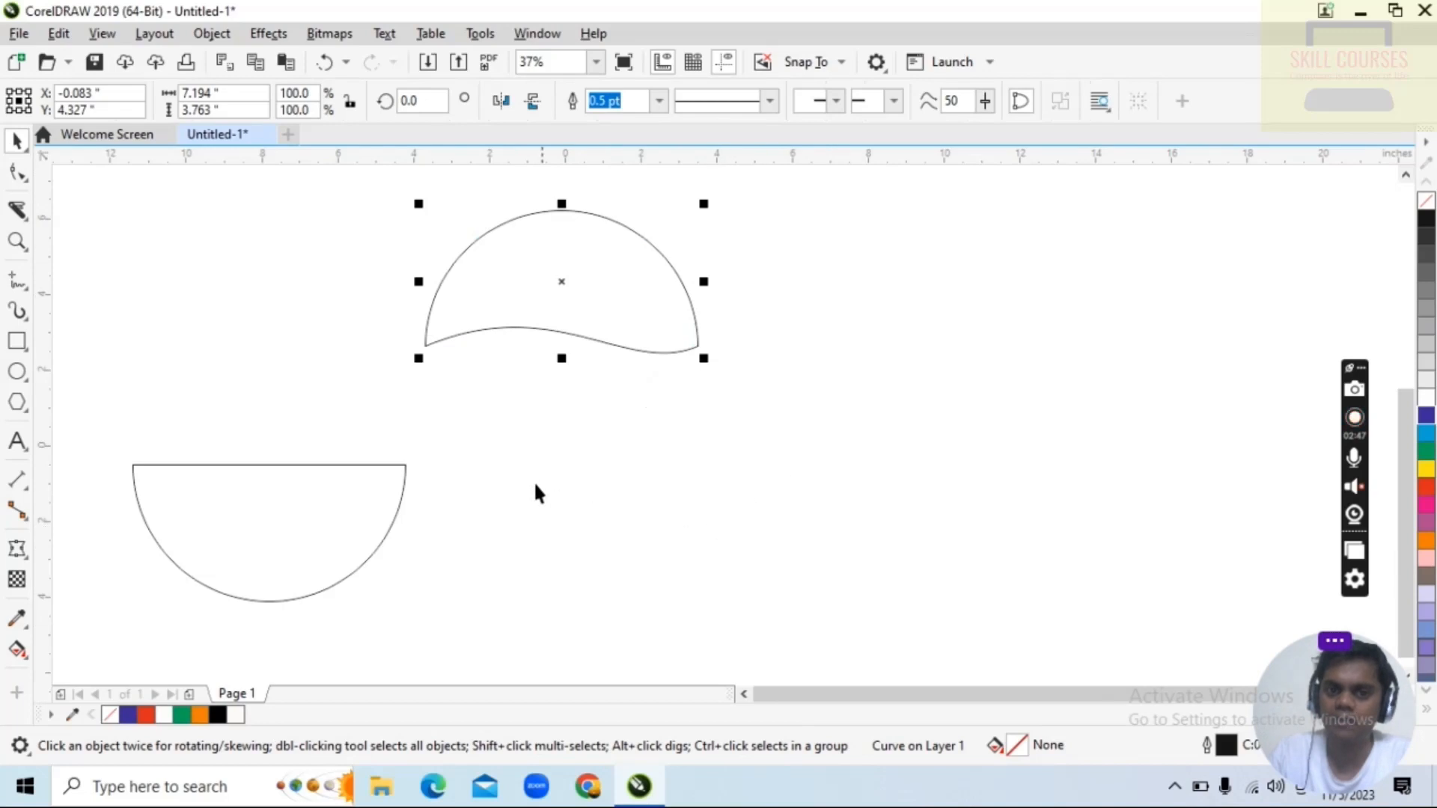
{"action": "left_click", "coordinate": [274, 540]}
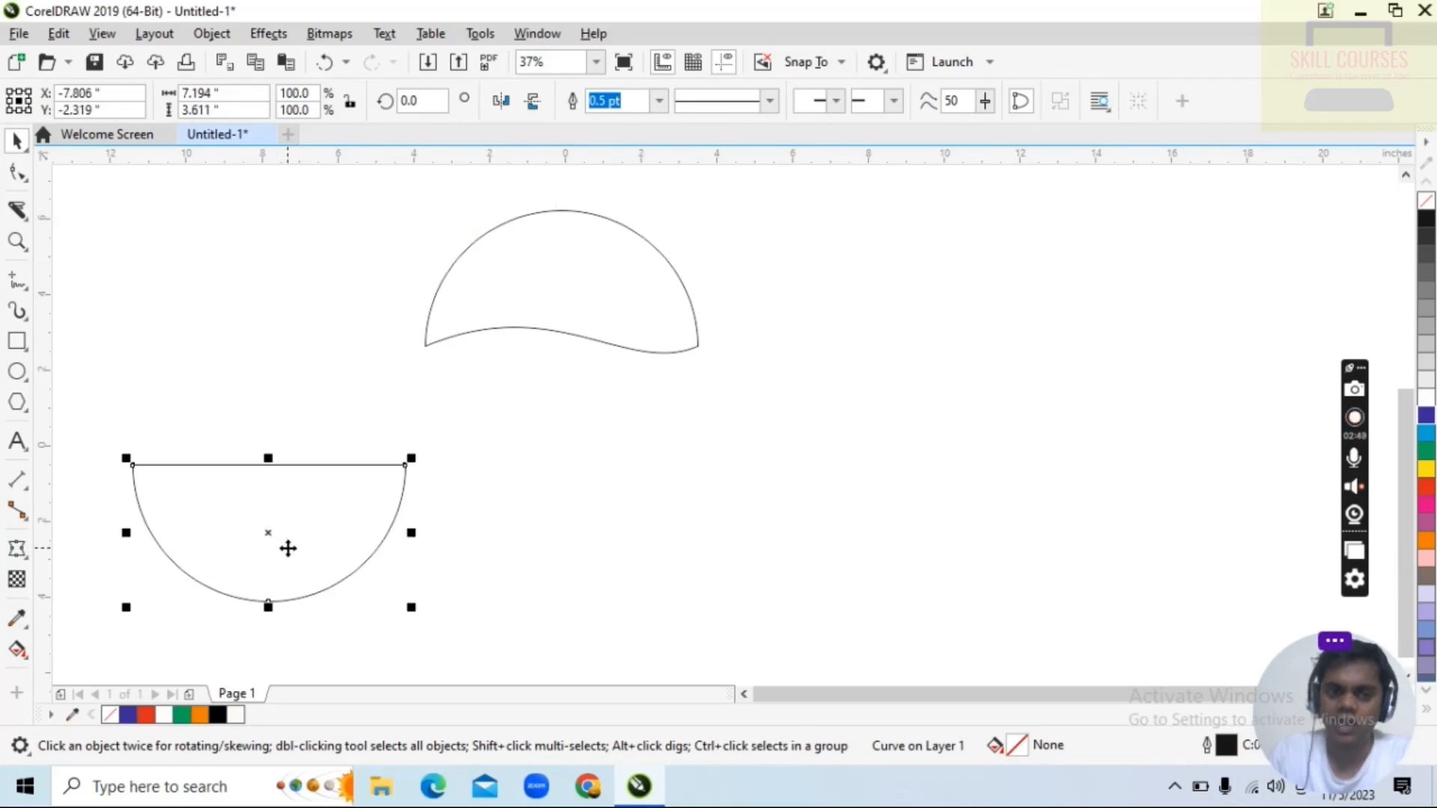
{"action": "key", "text": "Delete"}
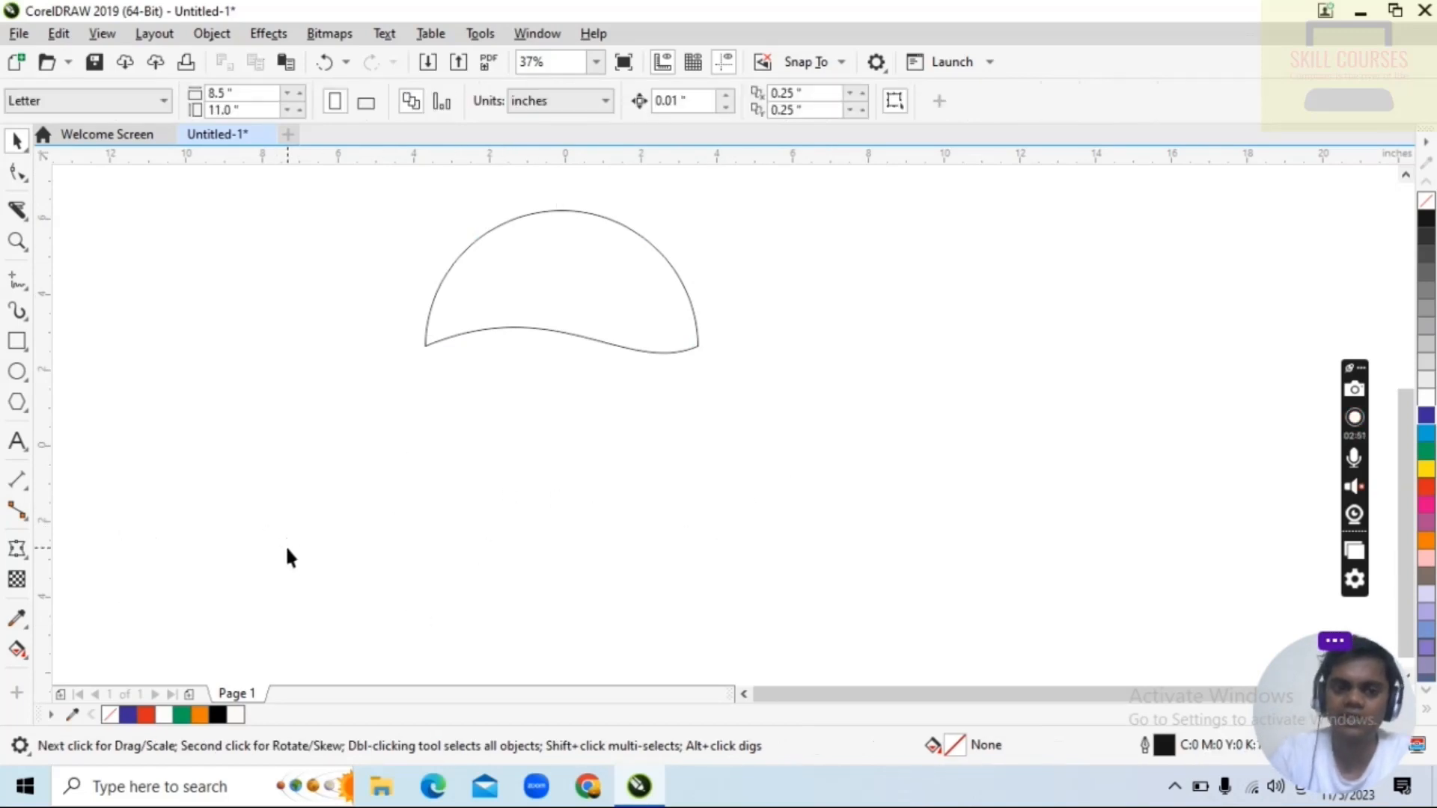
Duplicate the wavy half-circle below the original and mirror the copy both horizontally and vertically.
{"action": "left_click", "coordinate": [558, 257]}
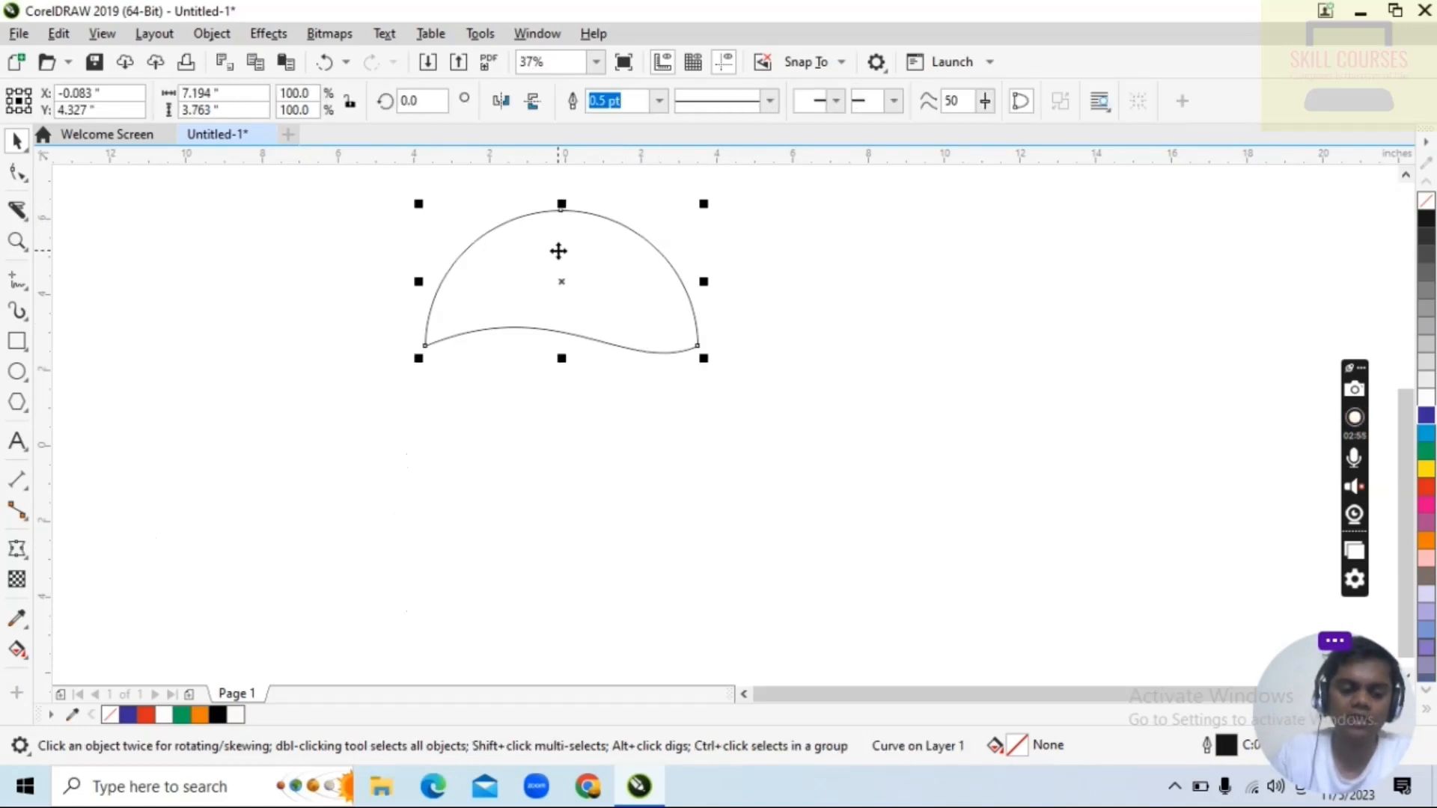
{"action": "key", "text": "ctrl+d"}
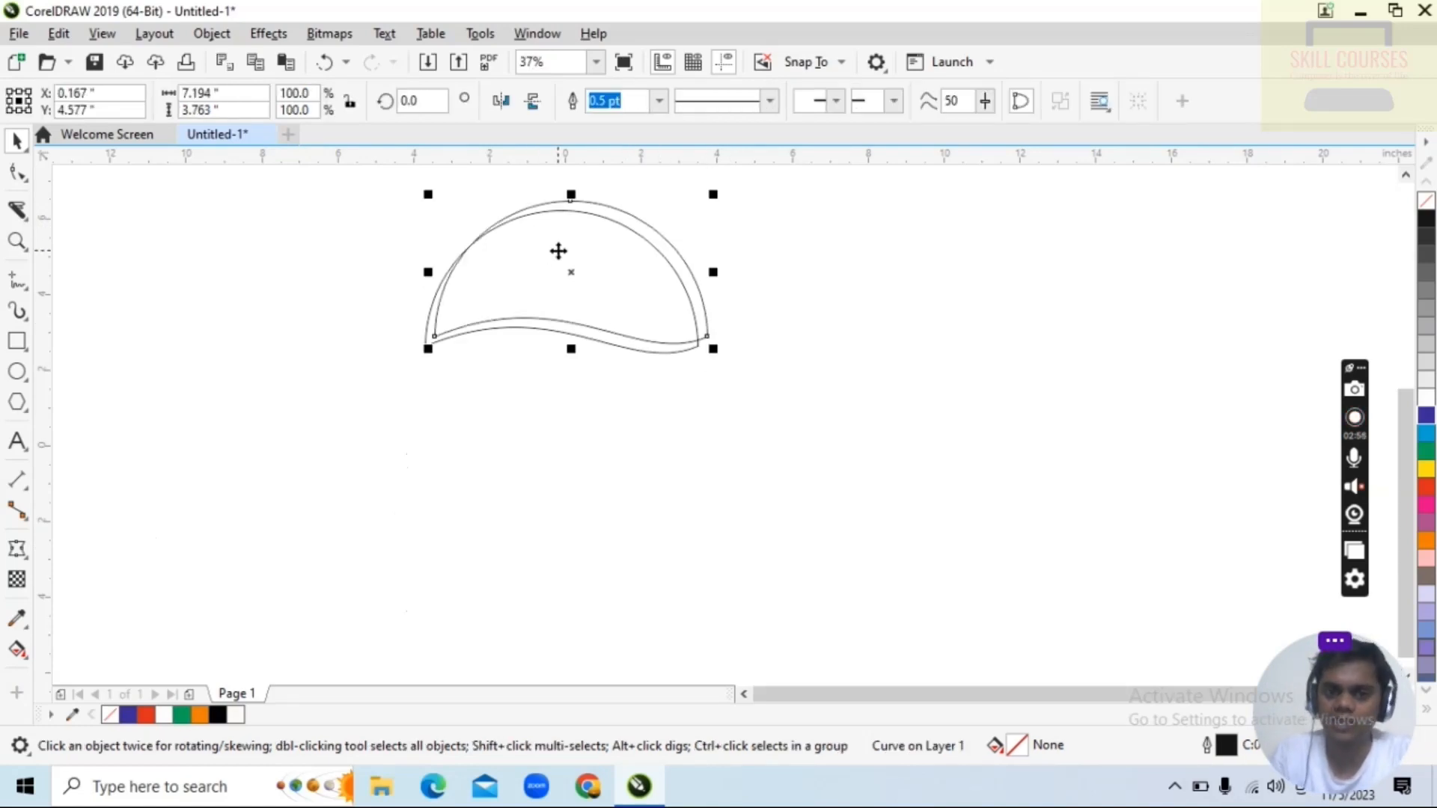
{"action": "left_click_drag", "start_coordinate": [567, 262], "coordinate": [560, 418]}
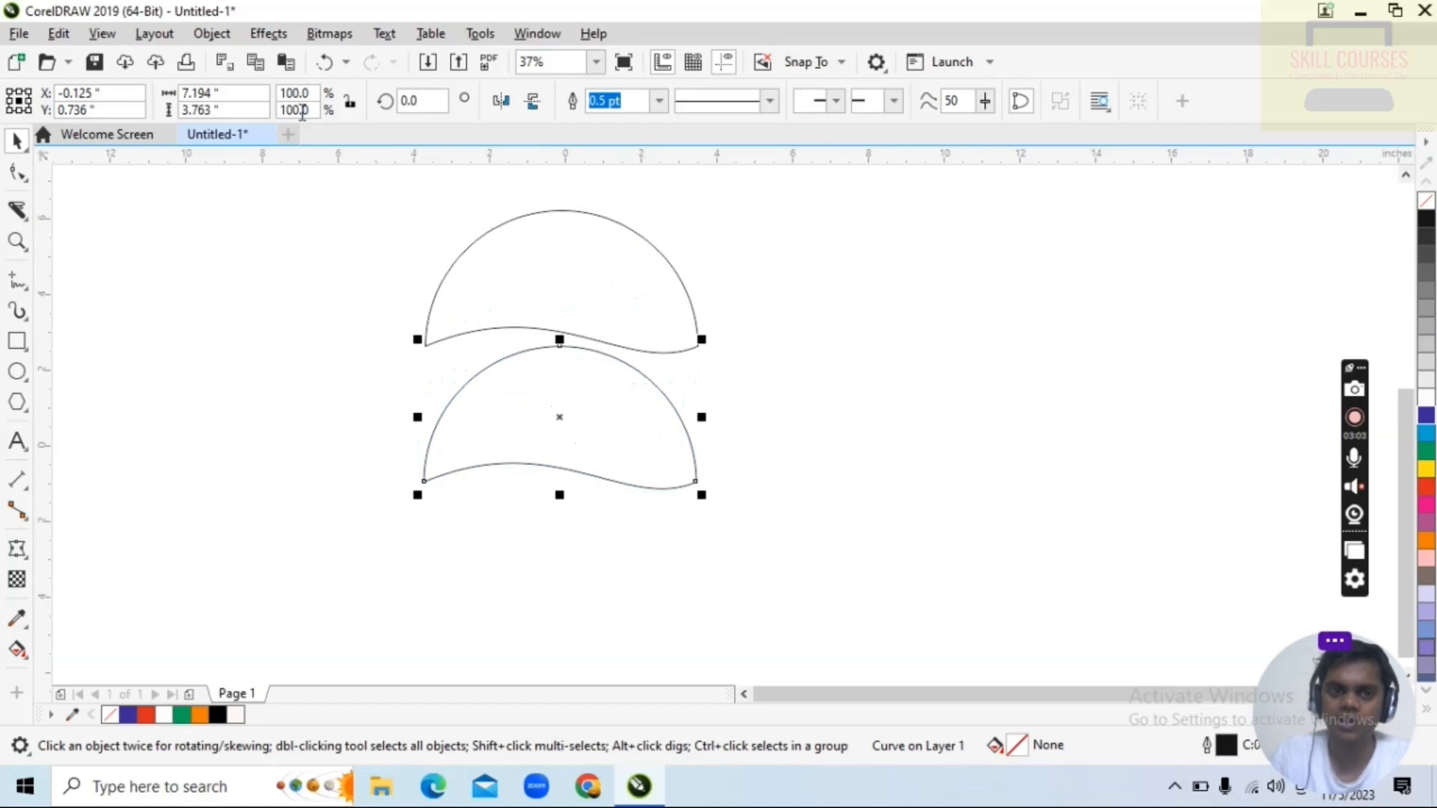
{"action": "left_click", "coordinate": [510, 106]}
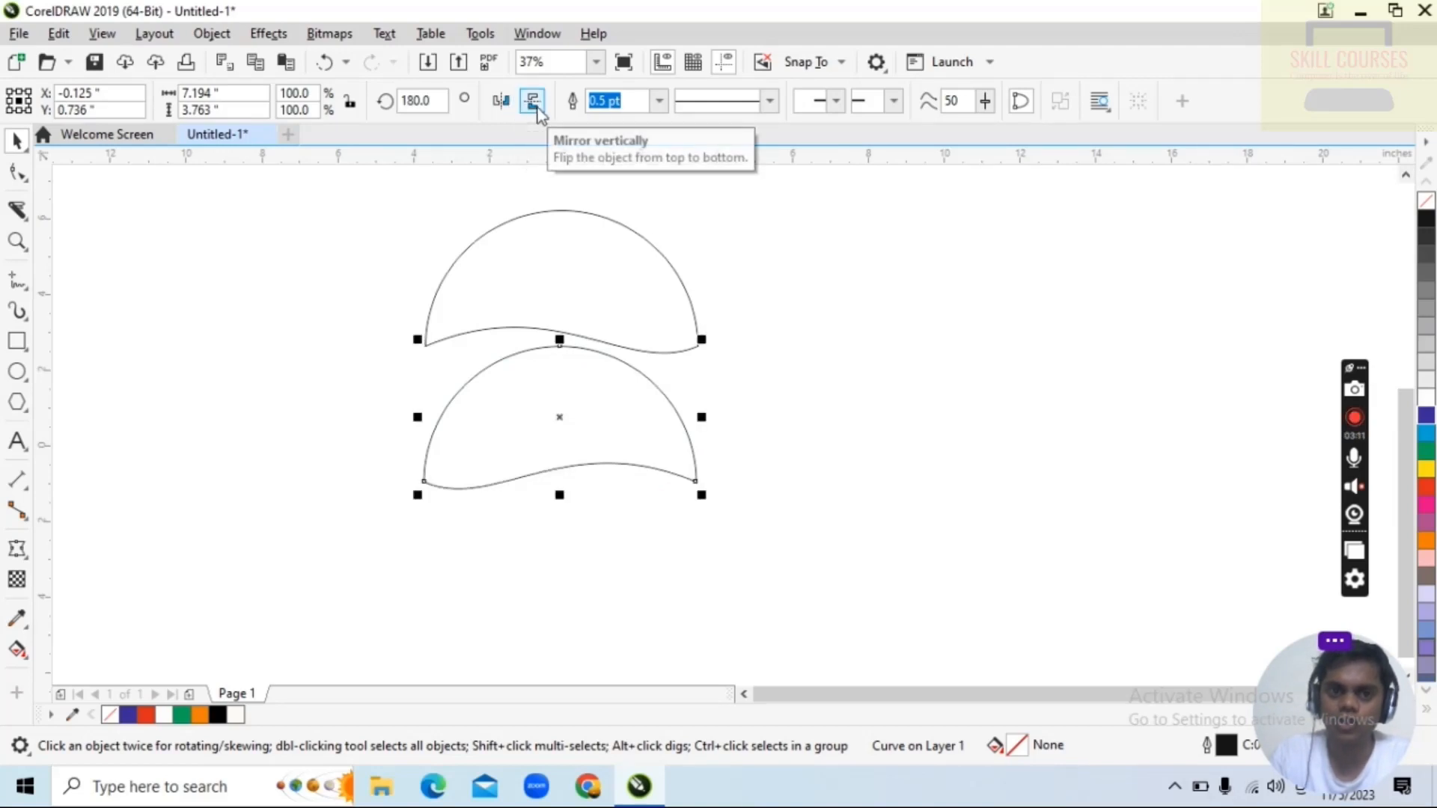
{"action": "left_click", "coordinate": [534, 103]}
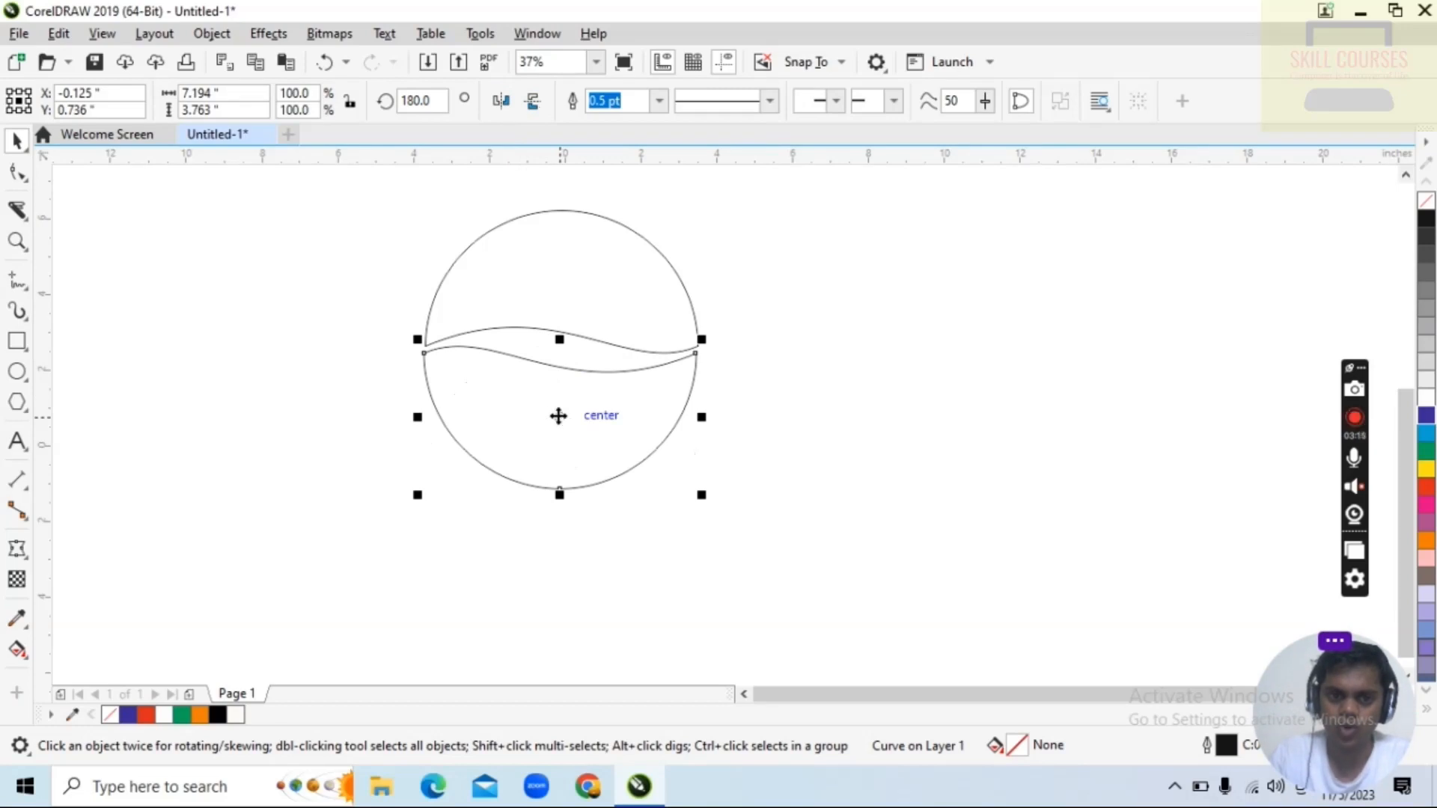
Align the lower half beneath the upper one with a narrow wavy gap, using vertical guidelines at both sides of the circle.
{"action": "left_click_drag", "start_coordinate": [558, 416], "coordinate": [565, 432]}
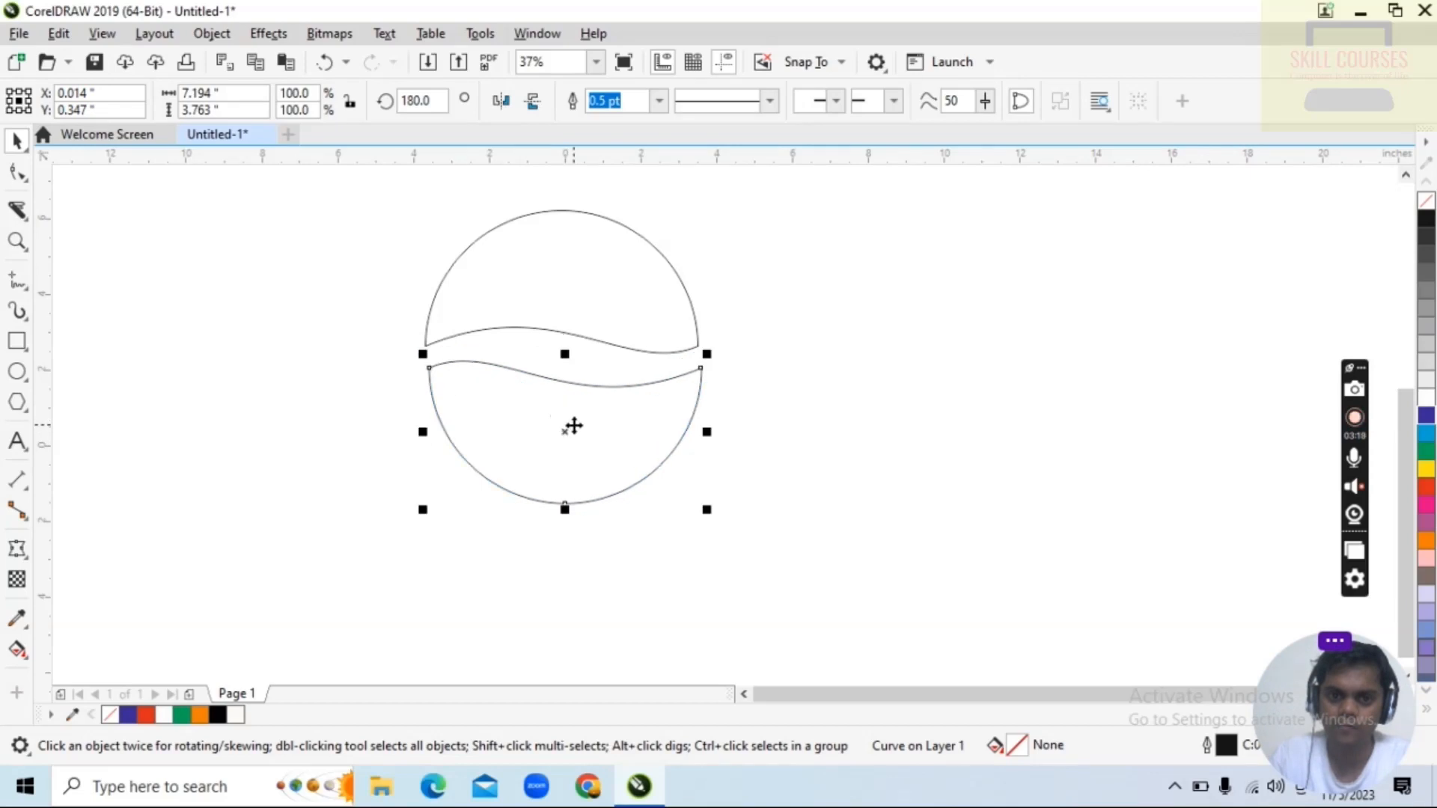
{"action": "left_click", "coordinate": [565, 429]}
{"action": "left_click_drag", "start_coordinate": [42, 323], "coordinate": [421, 380]}
{"action": "left_click_drag", "start_coordinate": [518, 425], "coordinate": [515, 419]}
{"action": "left_click_drag", "start_coordinate": [44, 367], "coordinate": [699, 361]}
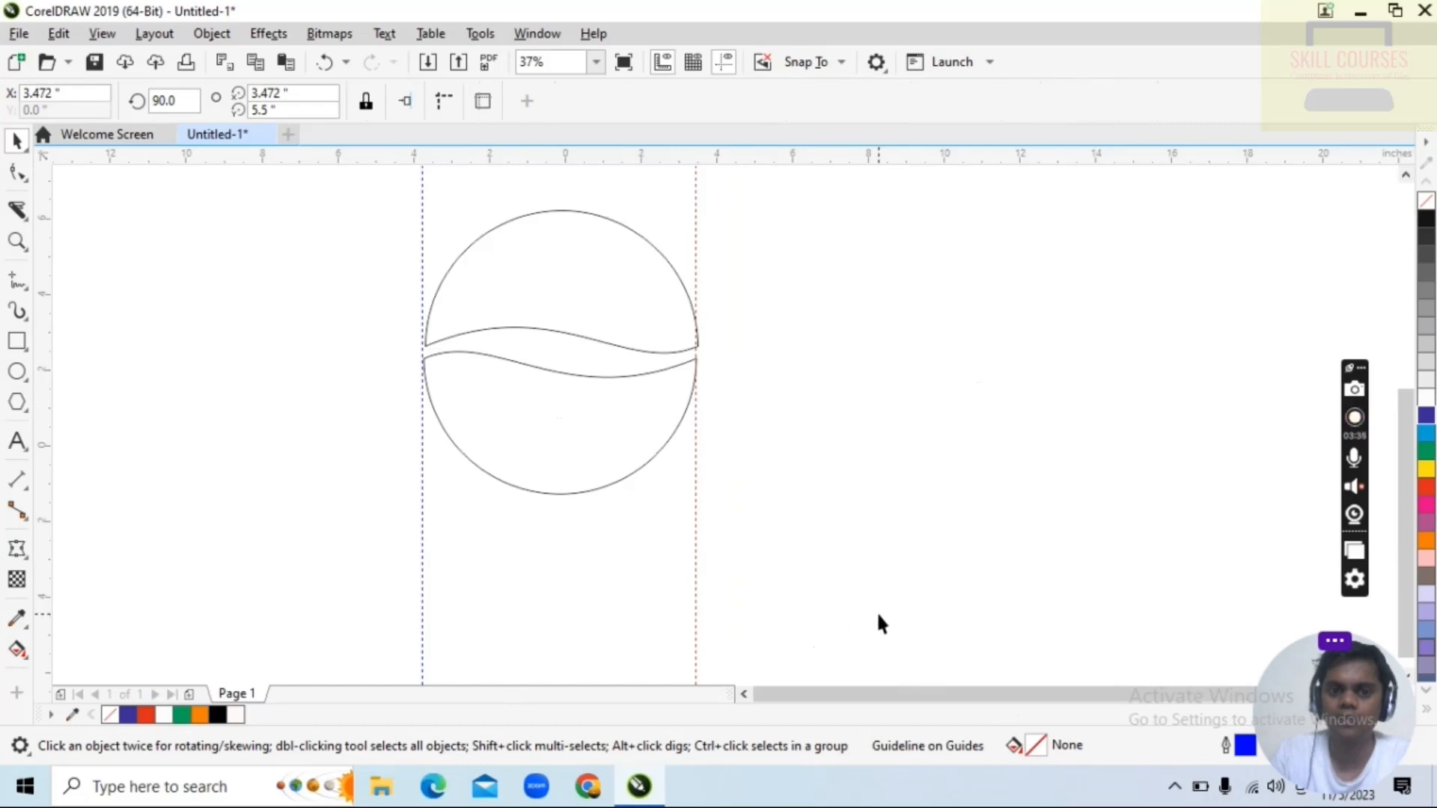
Fill the upper half with blue and the lower half with red.
{"action": "left_click", "coordinate": [595, 277]}
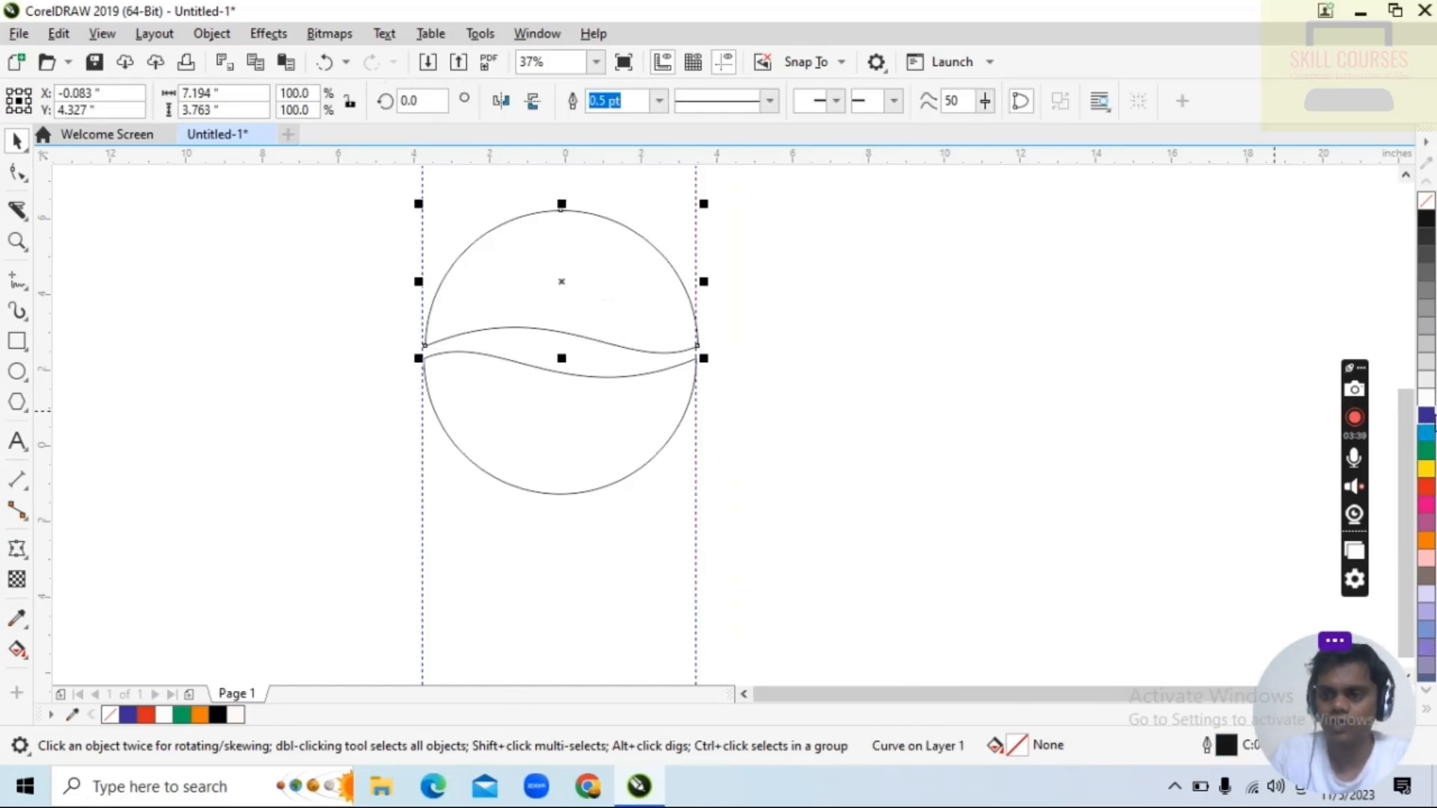
{"action": "left_click", "coordinate": [1429, 416]}
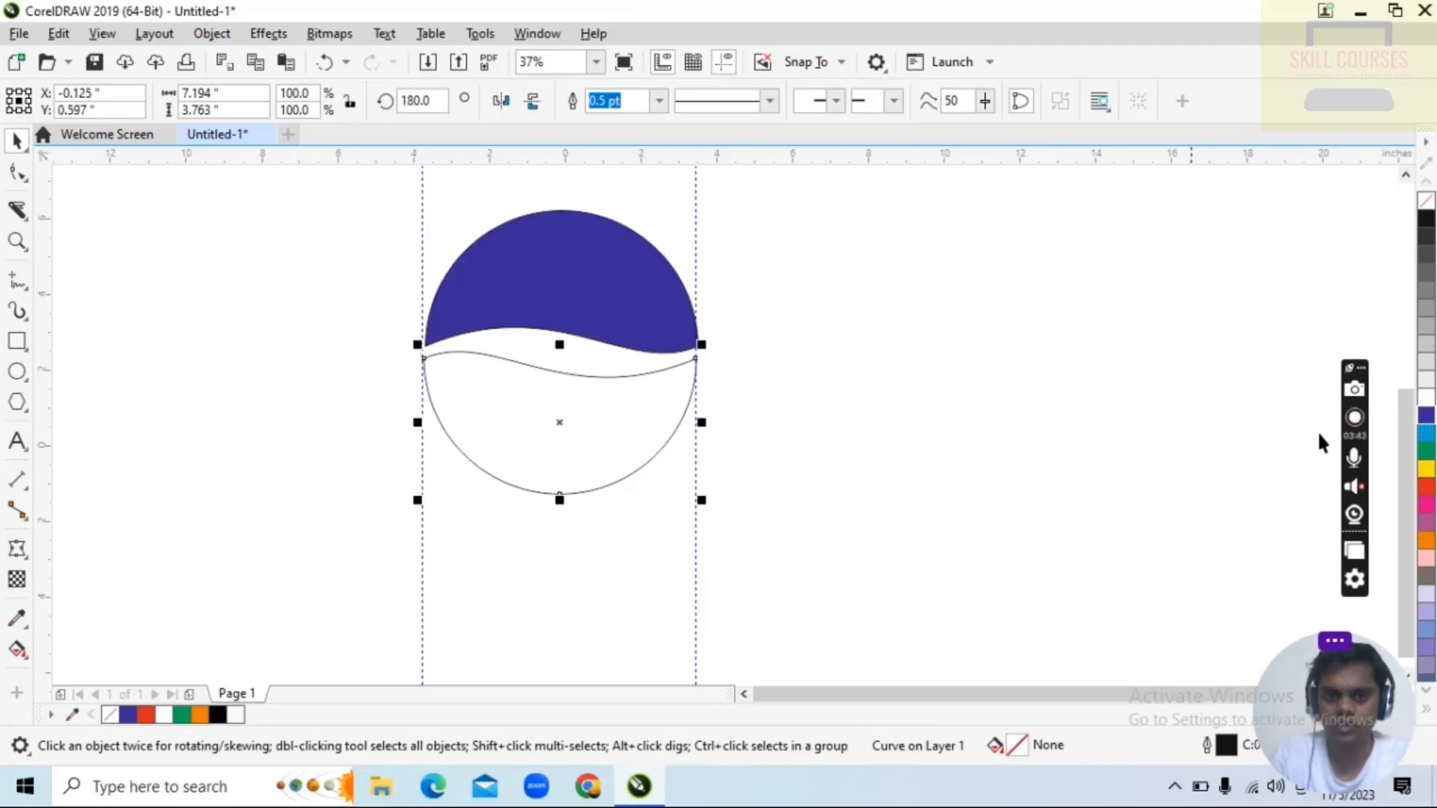
{"action": "left_click", "coordinate": [1426, 487]}
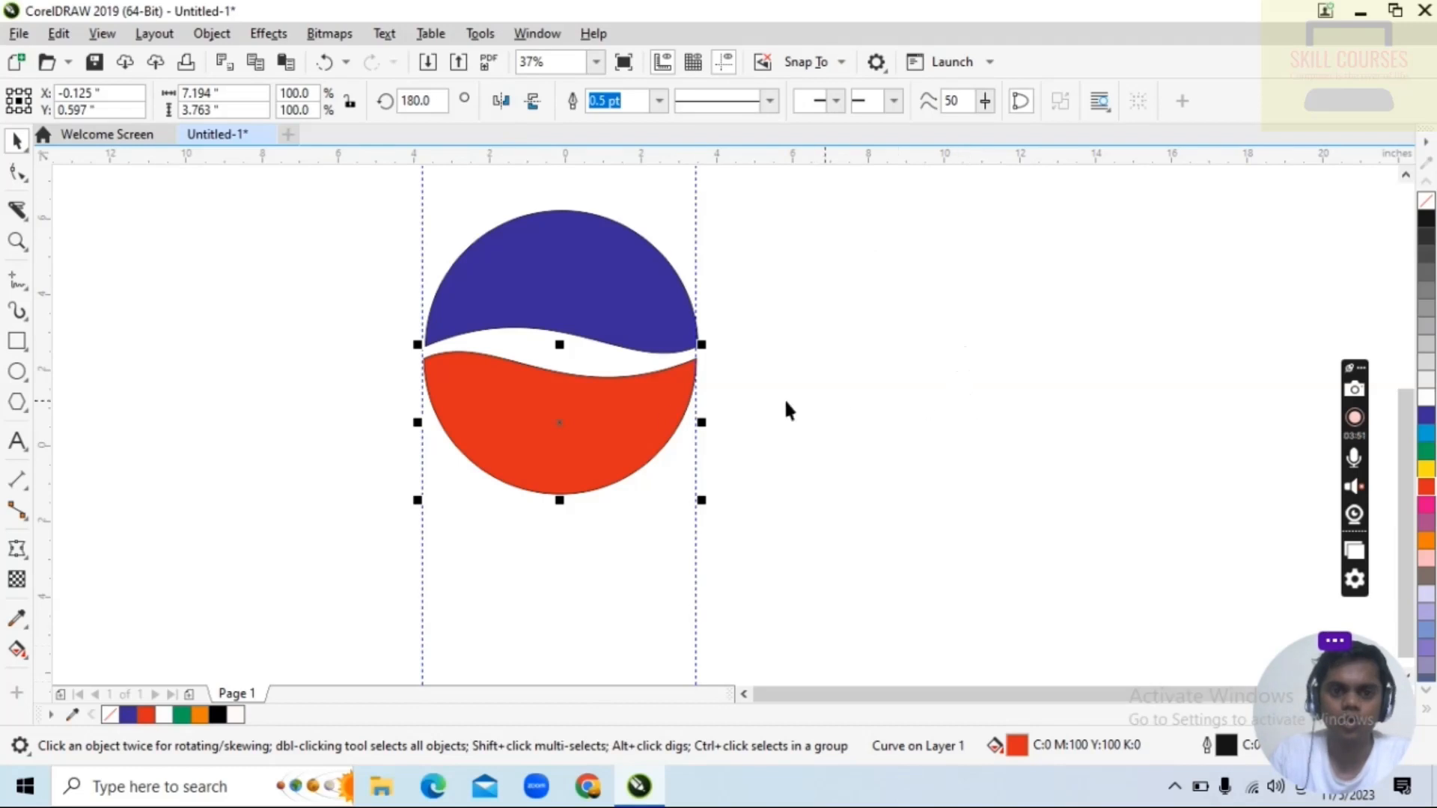
Add the artistic text "OH YESS ABHI!!!!" in the empty area beside the circle.
{"action": "left_click", "coordinate": [17, 443]}
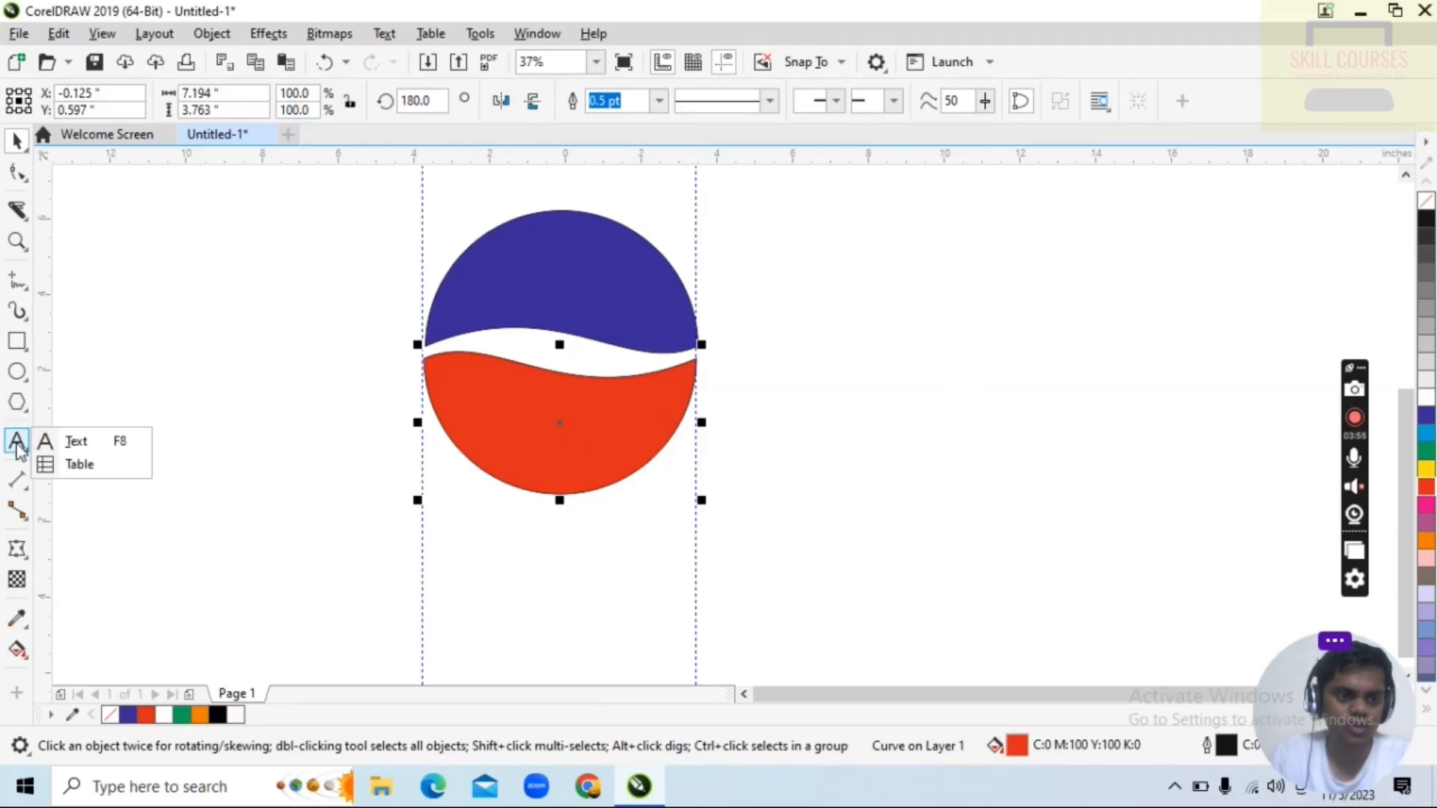
{"action": "left_click", "coordinate": [75, 439]}
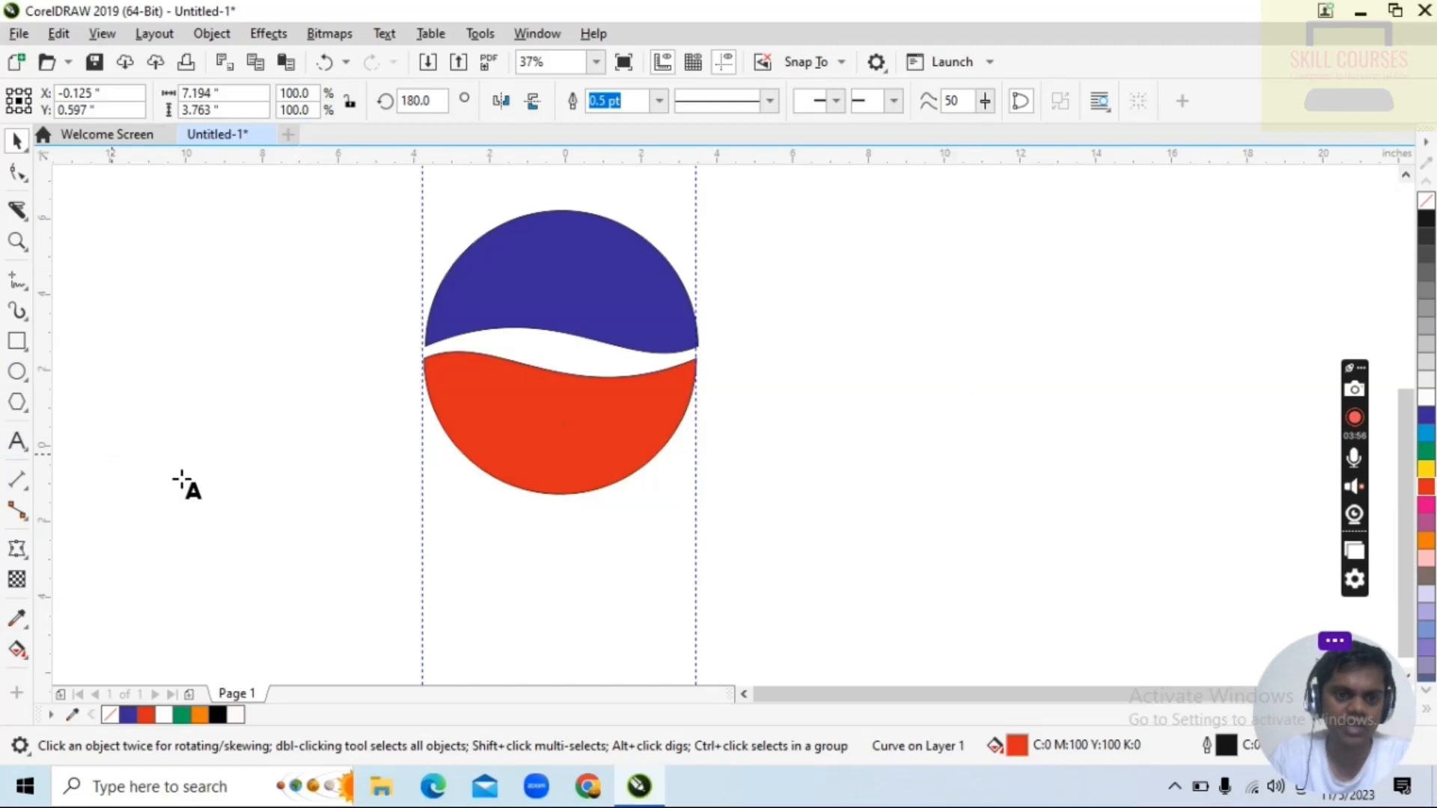
{"action": "left_click", "coordinate": [857, 372]}
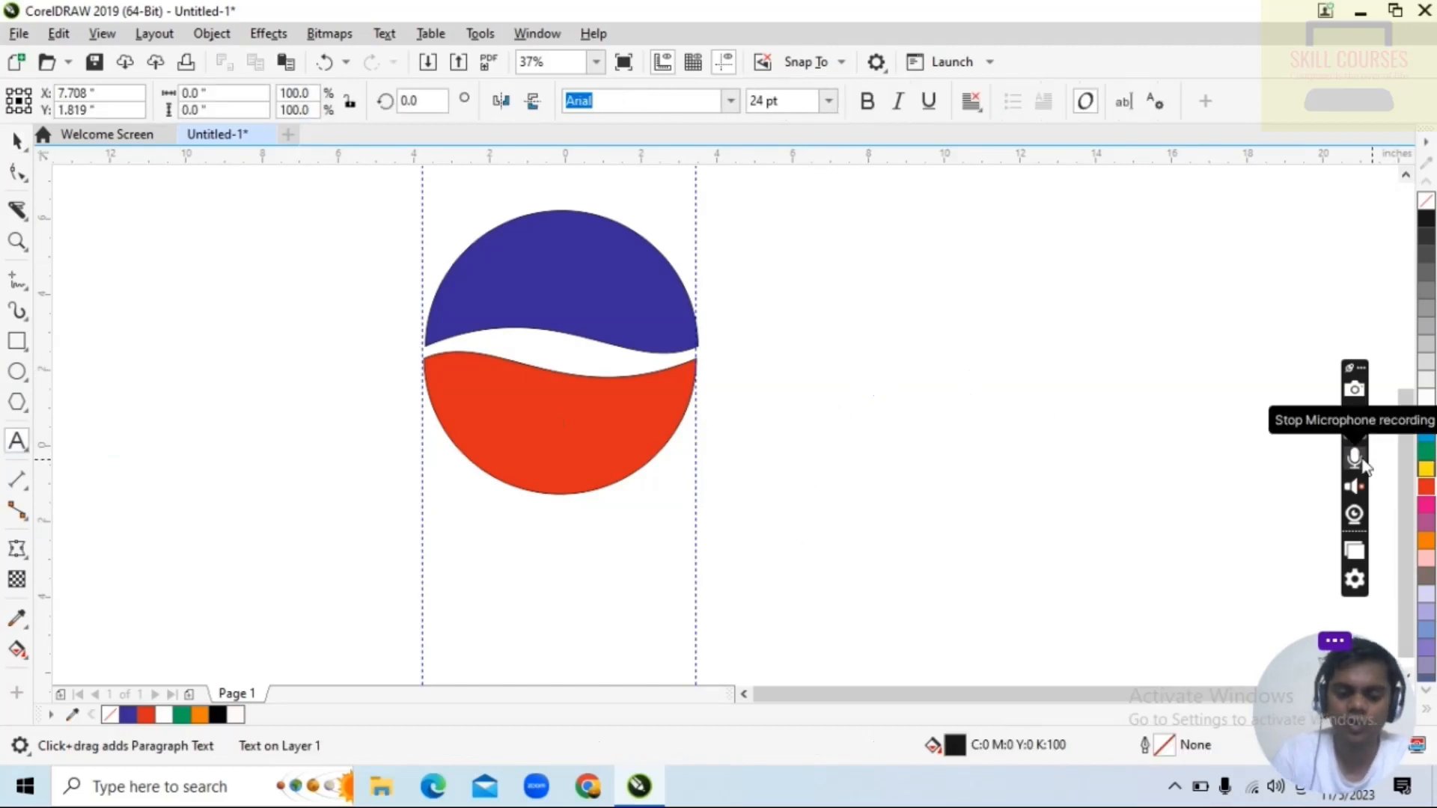
{"action": "type", "text": "a"}
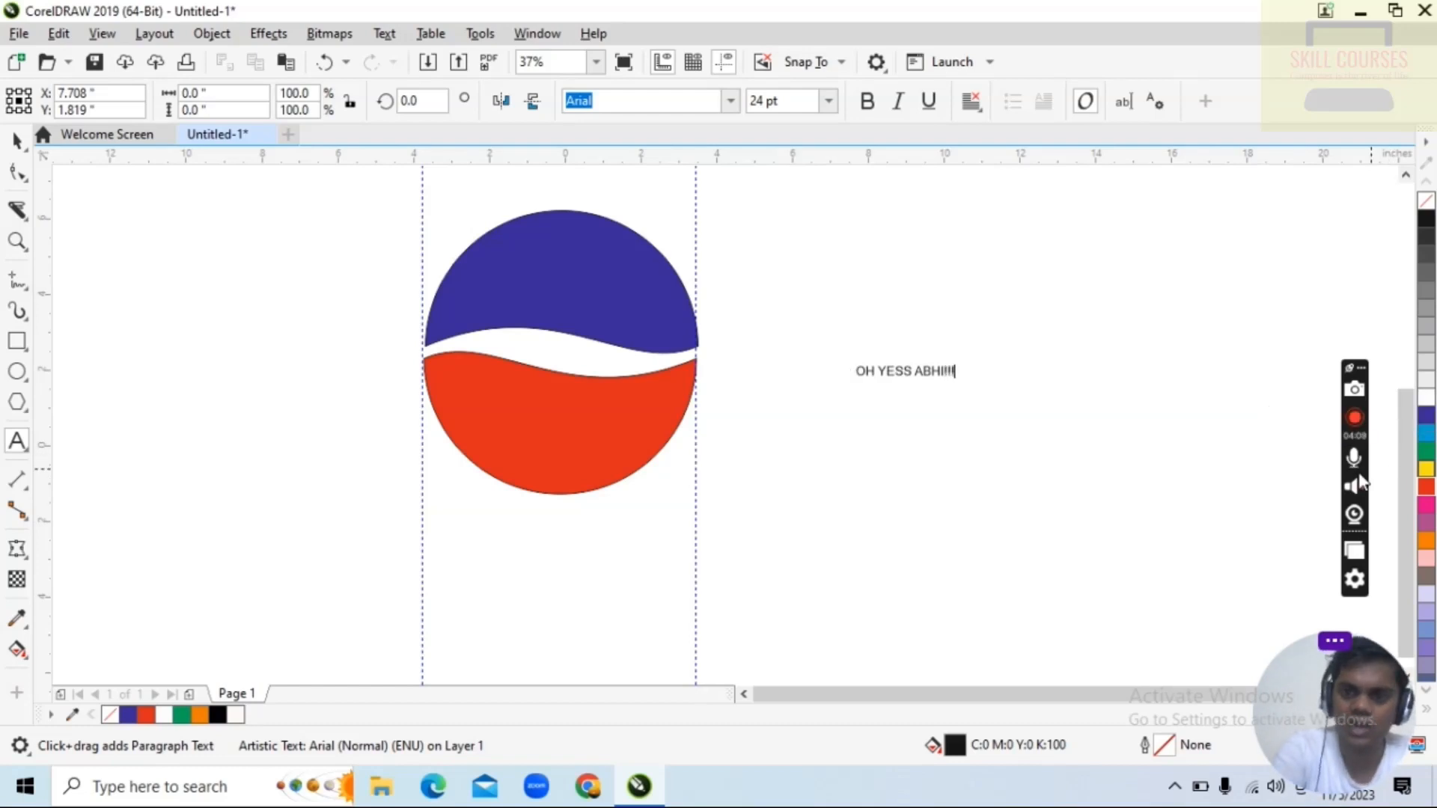
{"action": "key", "text": "Escape"}
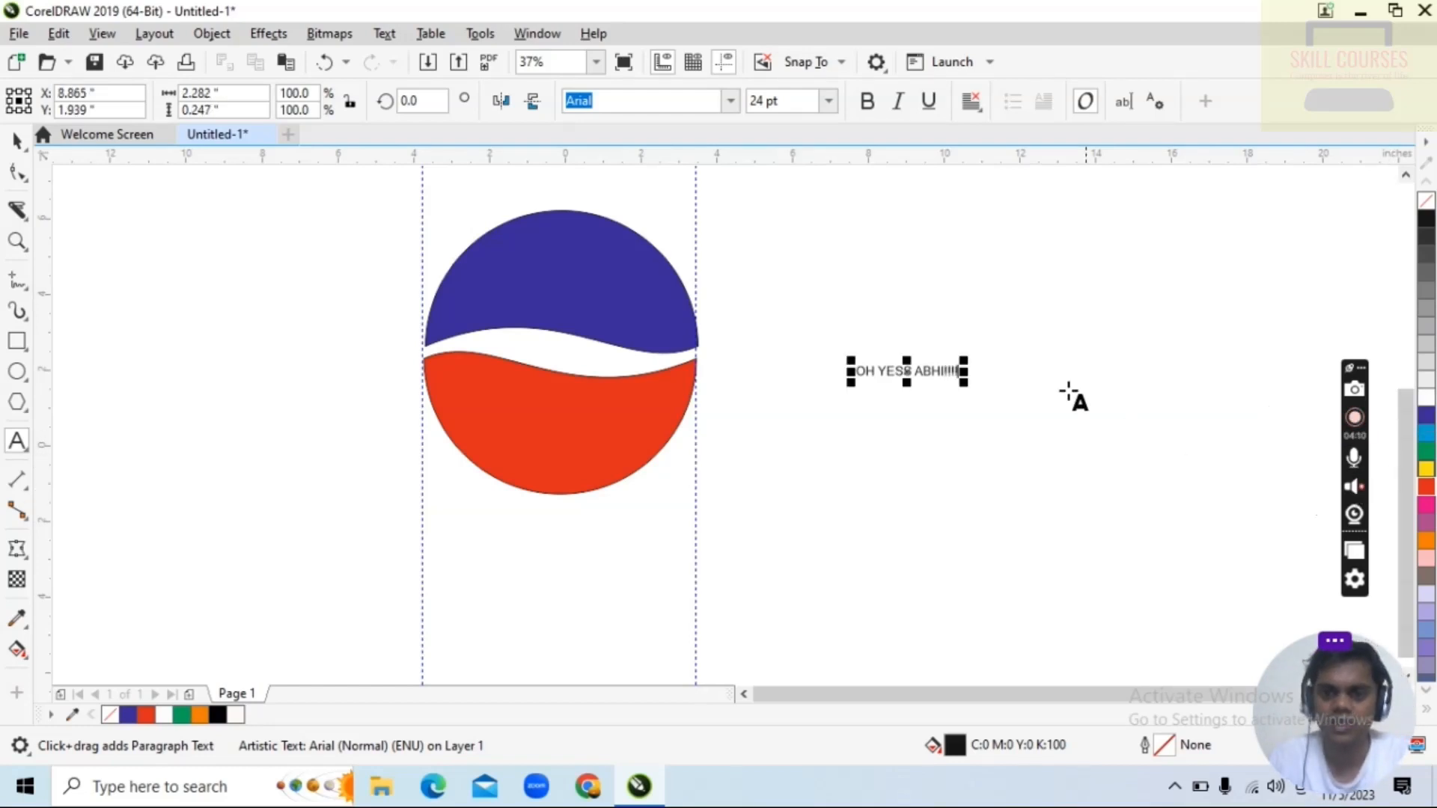
Enlarge and stretch the "OH YESS ABHI!!!!" text to about 7.9 inches wide and 1.4 inches high.
{"action": "left_click_drag", "start_coordinate": [964, 382], "coordinate": [1117, 483]}
{"action": "left_click", "coordinate": [993, 405]}
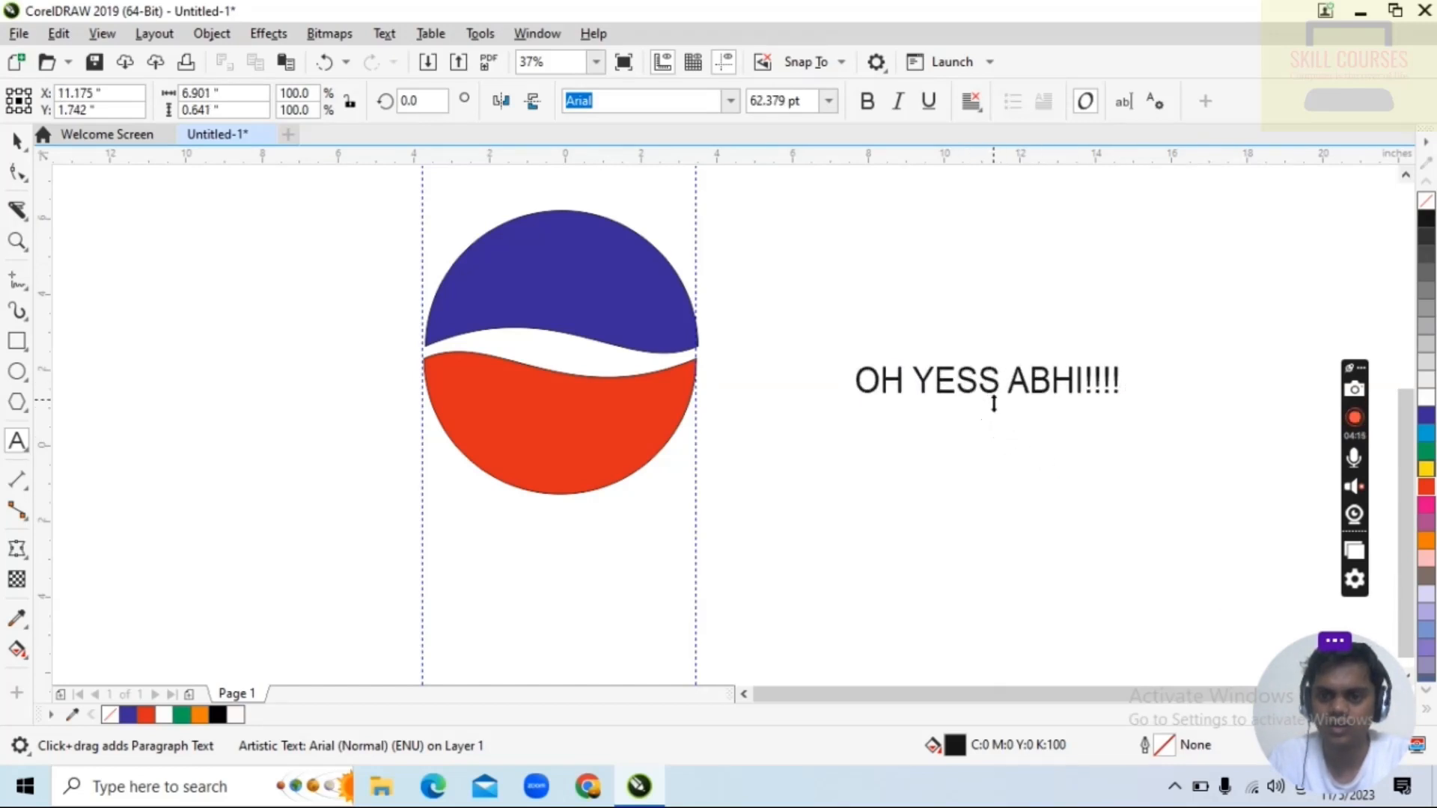
{"action": "left_click_drag", "start_coordinate": [993, 404], "coordinate": [973, 425]}
{"action": "left_click_drag", "start_coordinate": [833, 396], "coordinate": [808, 396]}
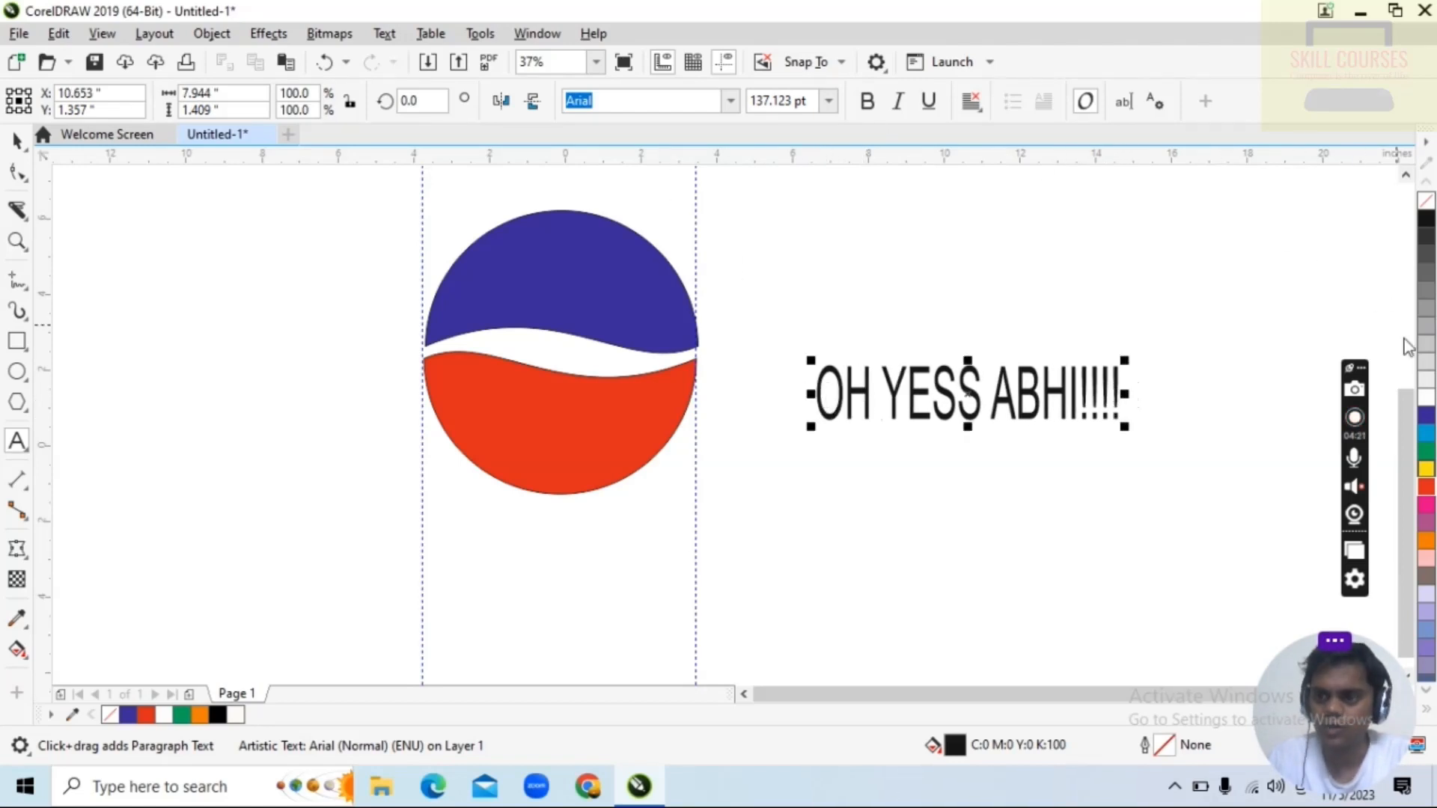
Fill the "OH YESS ABHI!!!!" text with the same blue as the upper half-circle.
{"action": "left_click", "coordinate": [1426, 414]}
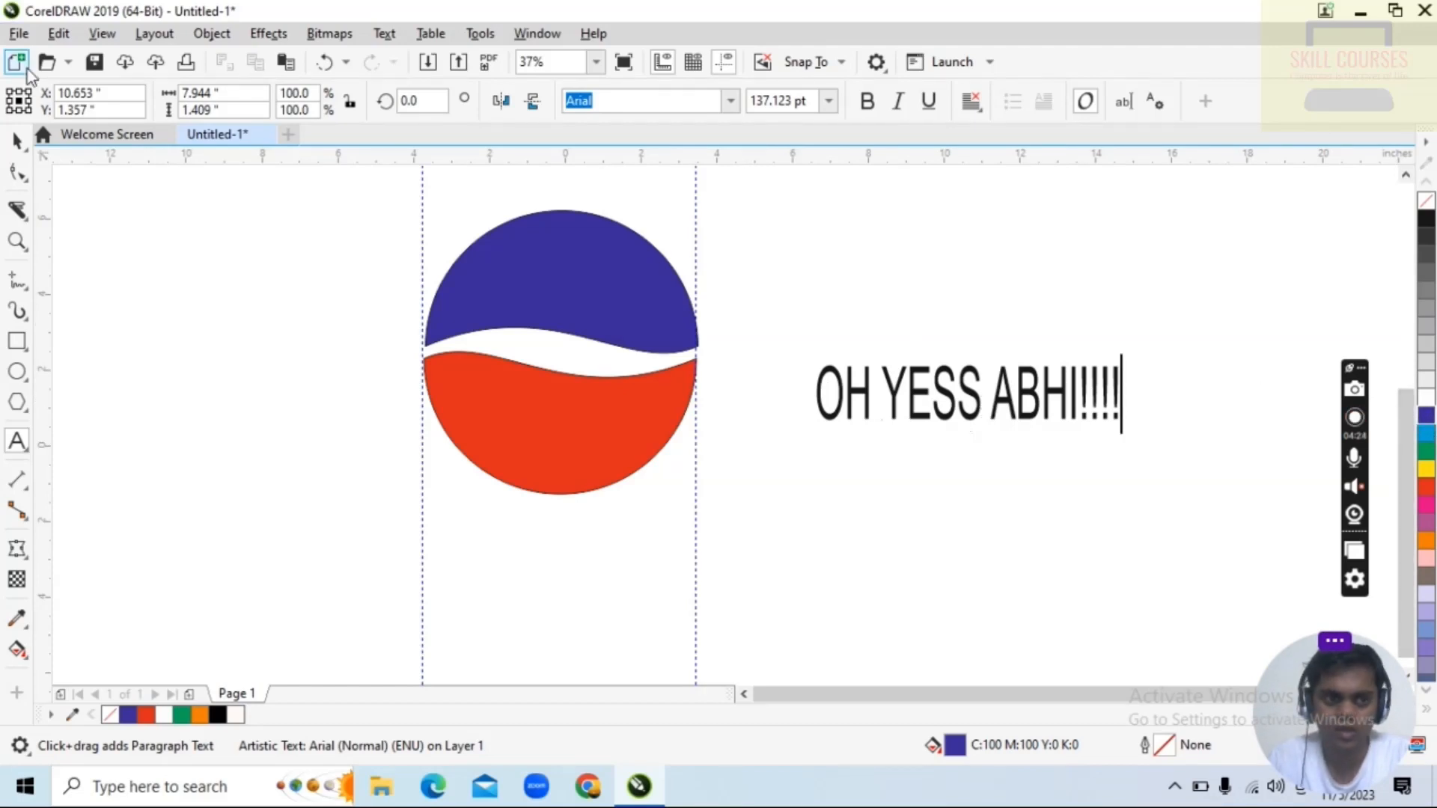
{"action": "left_click", "coordinate": [16, 140]}
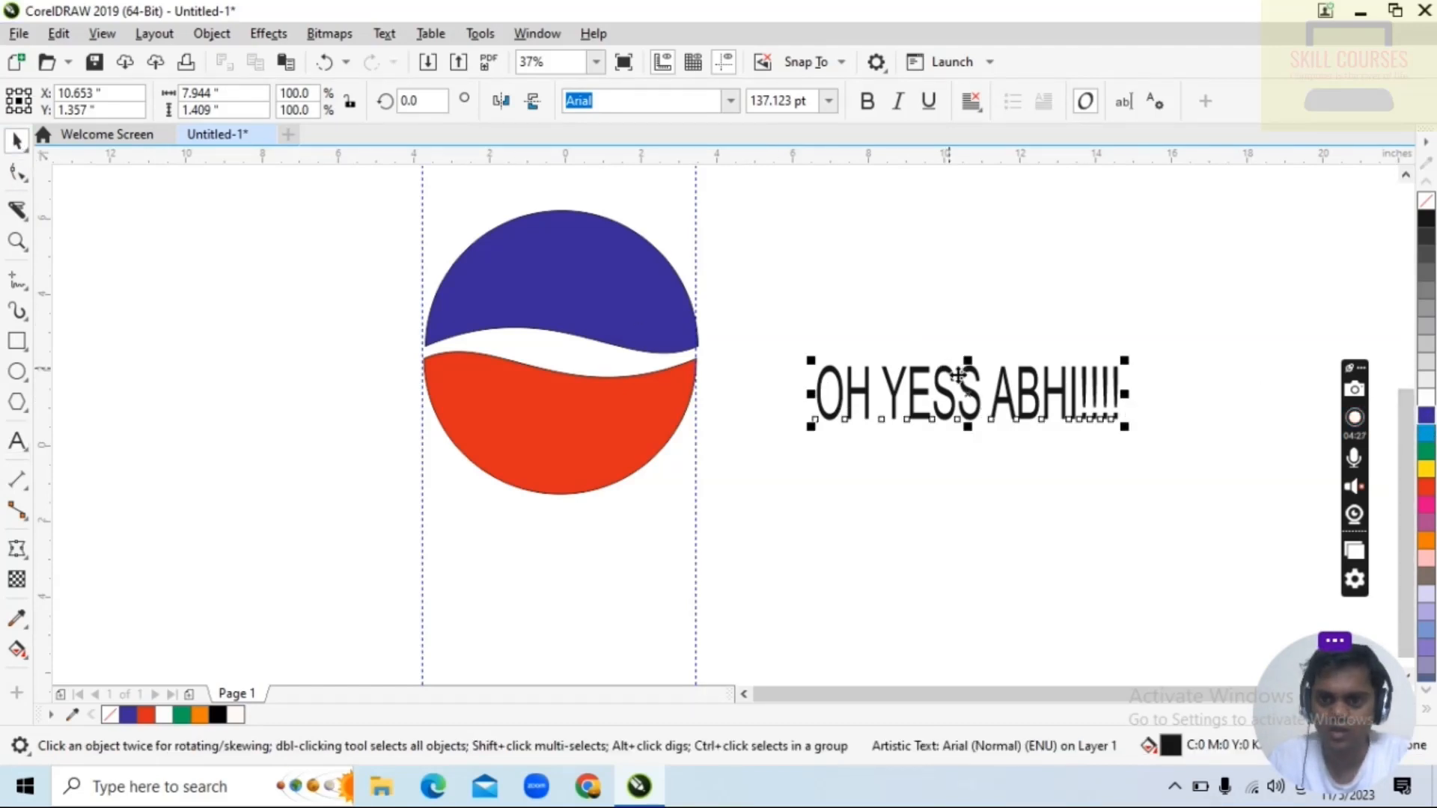
{"action": "left_click", "coordinate": [1426, 415]}
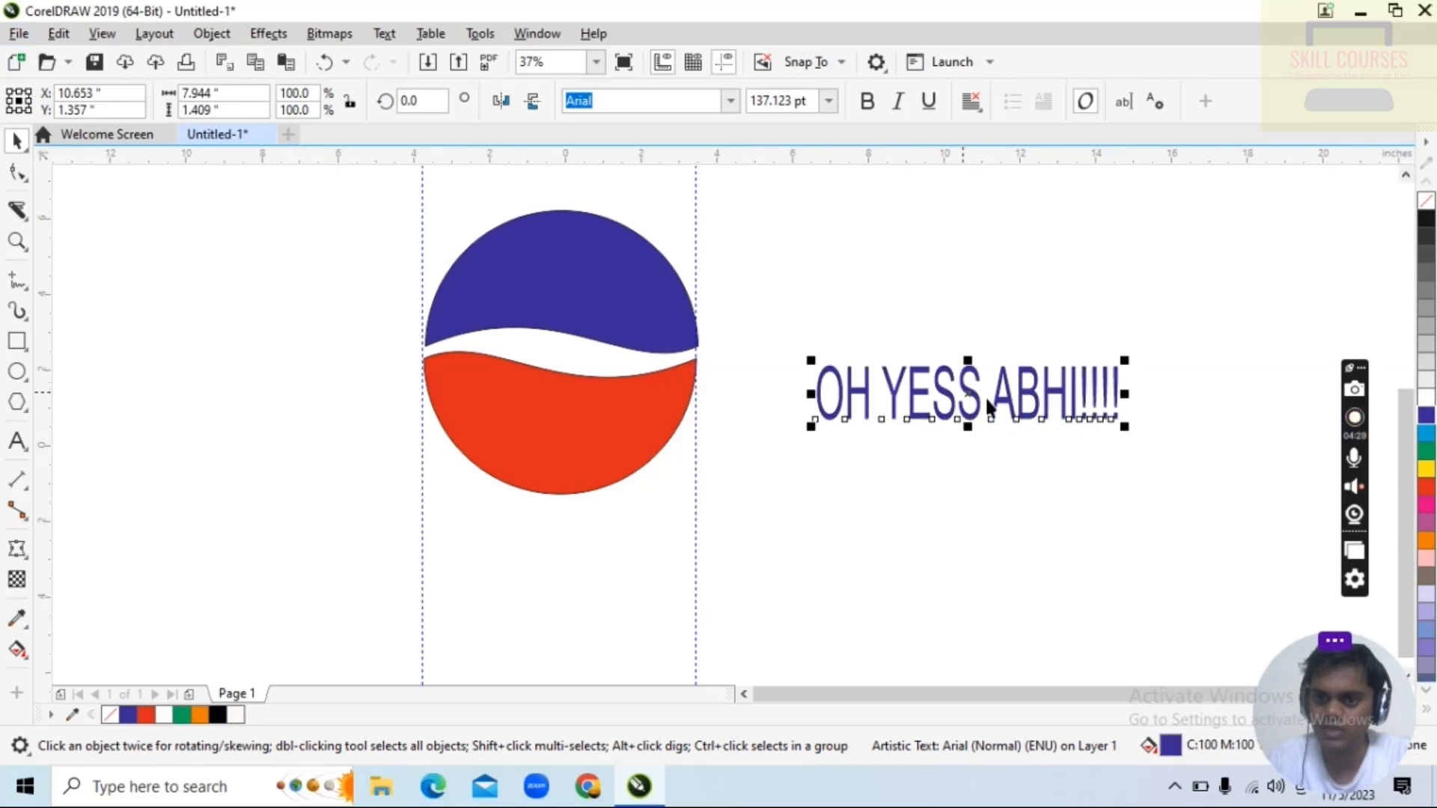
Place the slogan centred just below the circle and scale it down to about 6.6 inches wide, between the guidelines.
{"action": "left_click_drag", "start_coordinate": [998, 394], "coordinate": [592, 532]}
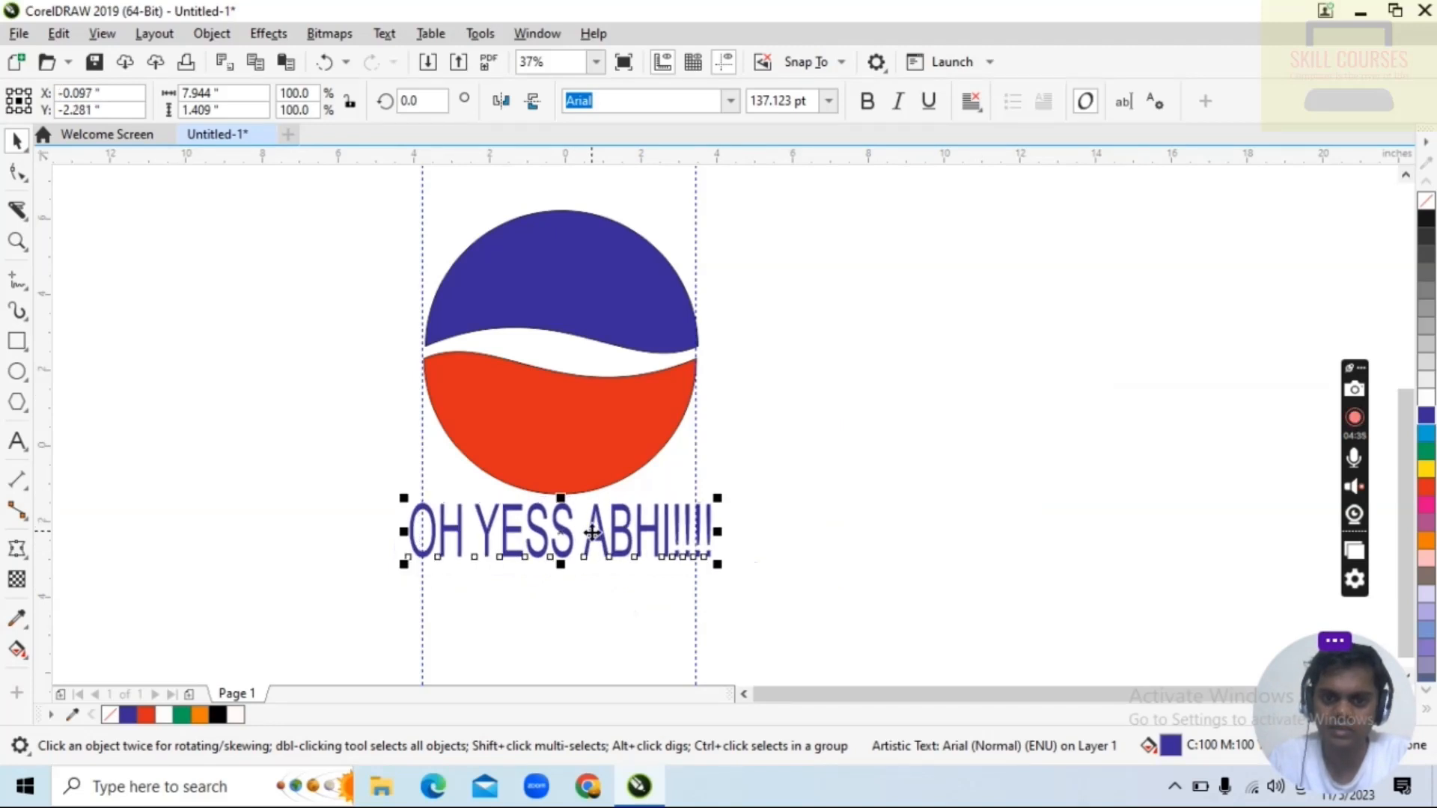
{"action": "left_click_drag", "start_coordinate": [720, 496], "coordinate": [666, 507]}
{"action": "mouse_move", "coordinate": [561, 537]}
{"action": "left_mouse_down"}
{"action": "mouse_move", "coordinate": [590, 538]}
{"action": "mouse_move", "coordinate": [564, 532]}
{"action": "left_mouse_up"}
{"action": "left_click", "coordinate": [536, 539]}
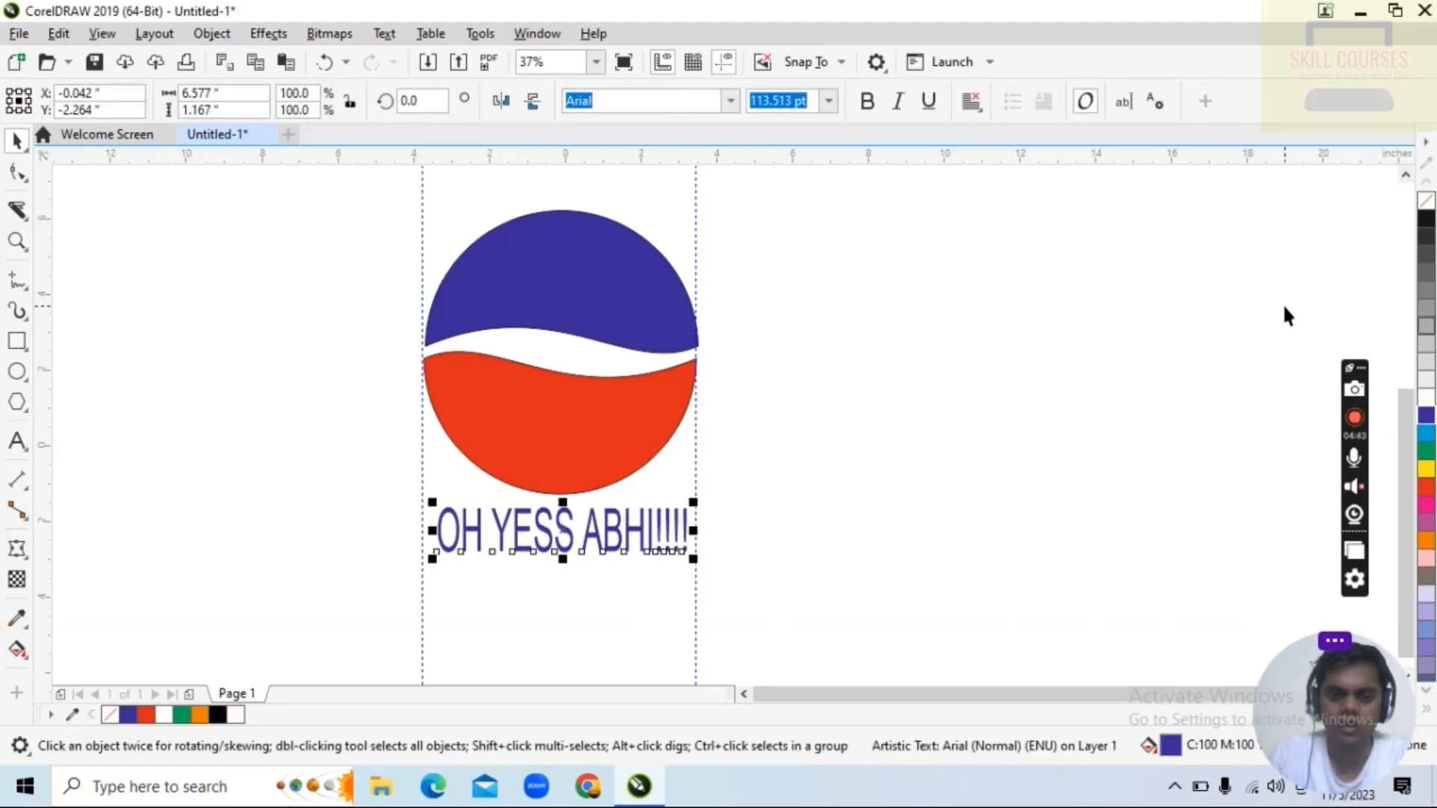
Add the artistic text "PEPSI" at 72 pt in the empty area beside the circle.
{"action": "left_click", "coordinate": [16, 443]}
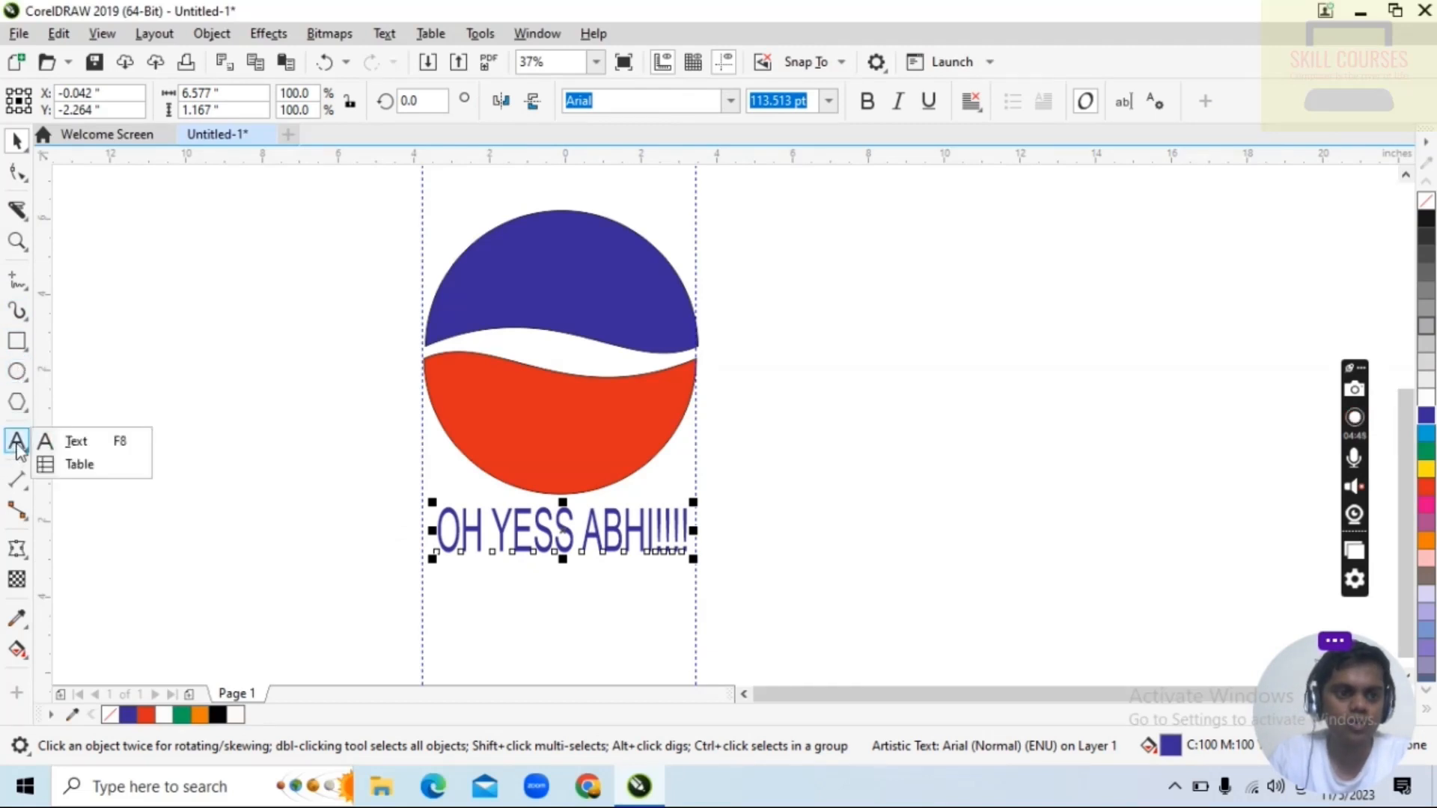
{"action": "left_click", "coordinate": [77, 442]}
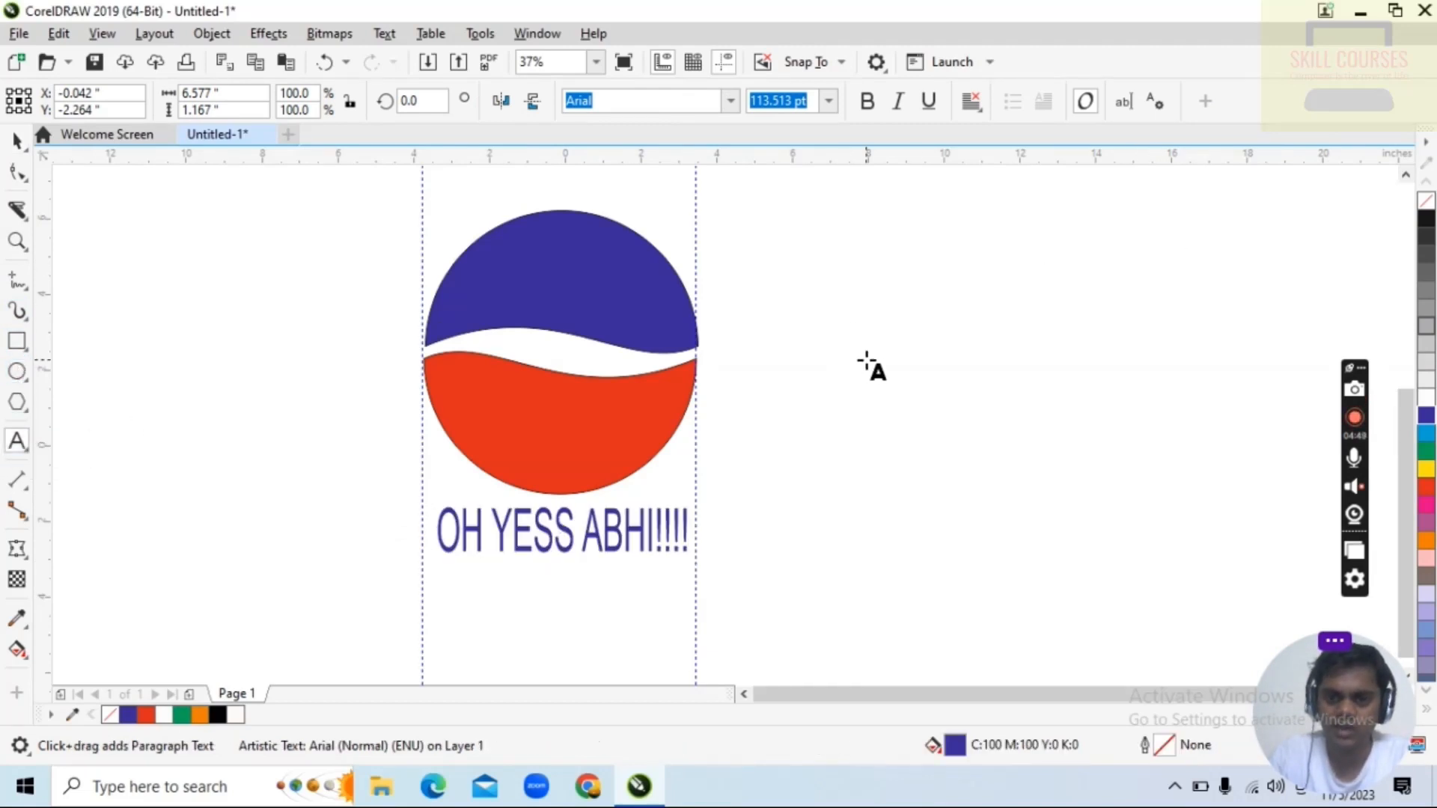
{"action": "left_click", "coordinate": [865, 360]}
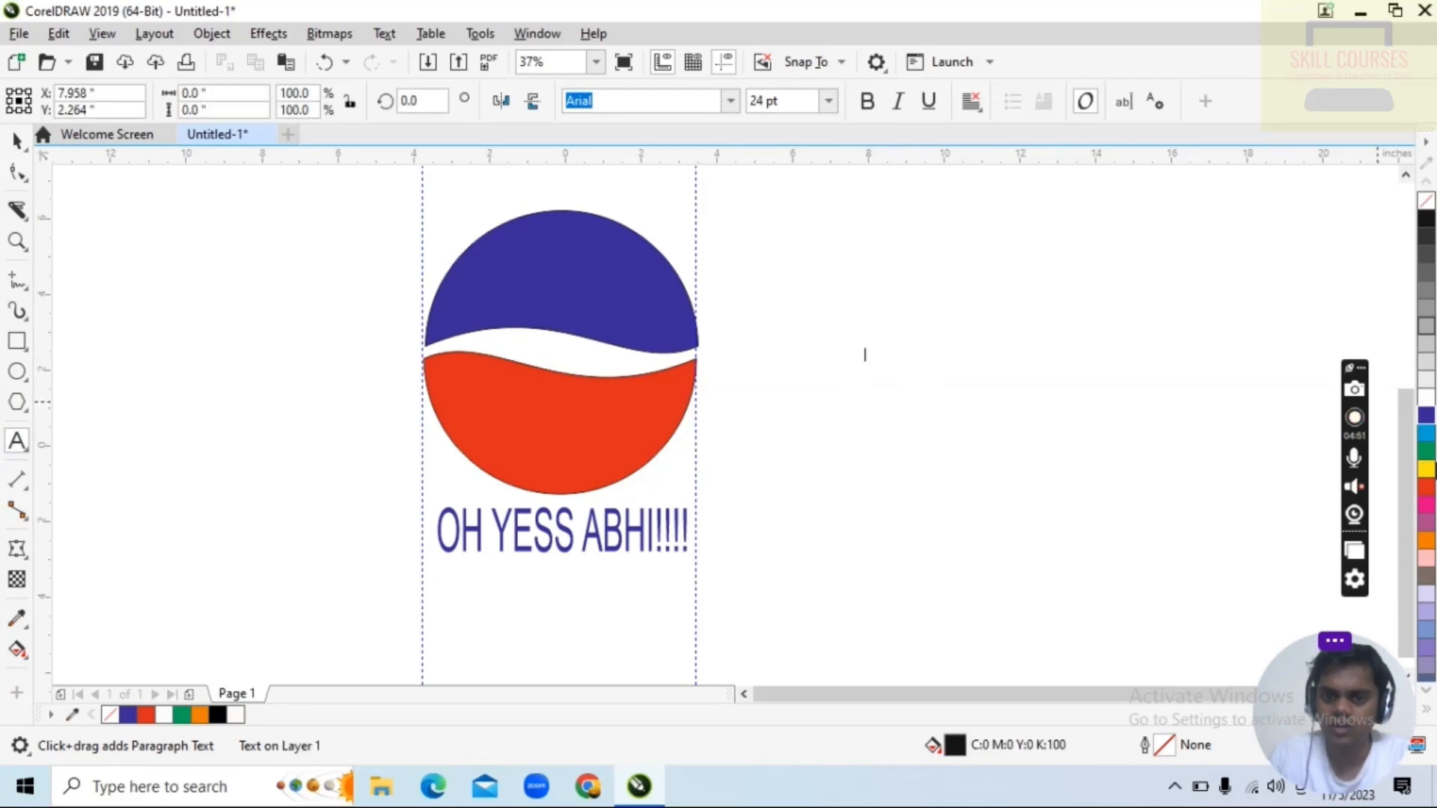
{"action": "left_click", "coordinate": [829, 107]}
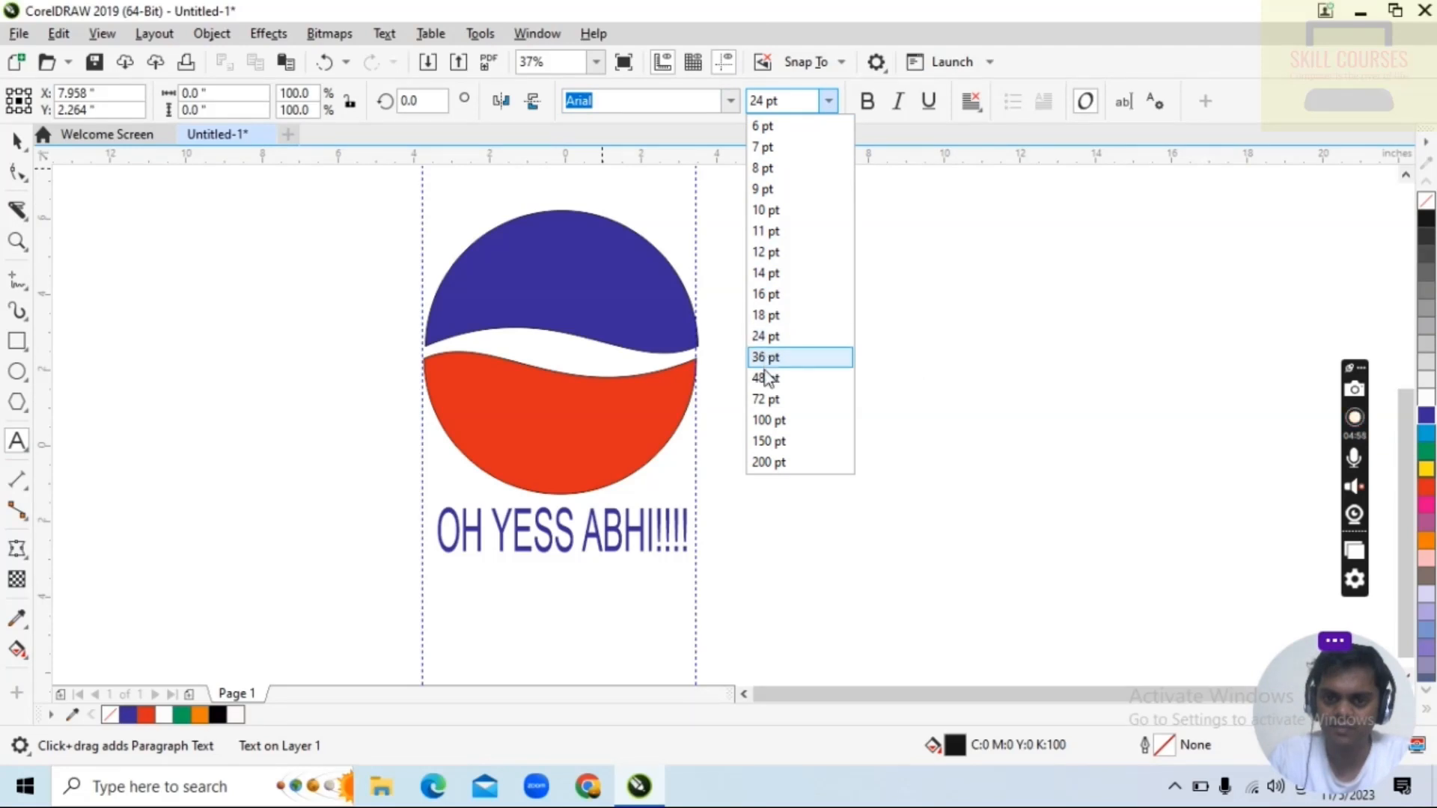
{"action": "left_click", "coordinate": [787, 401]}
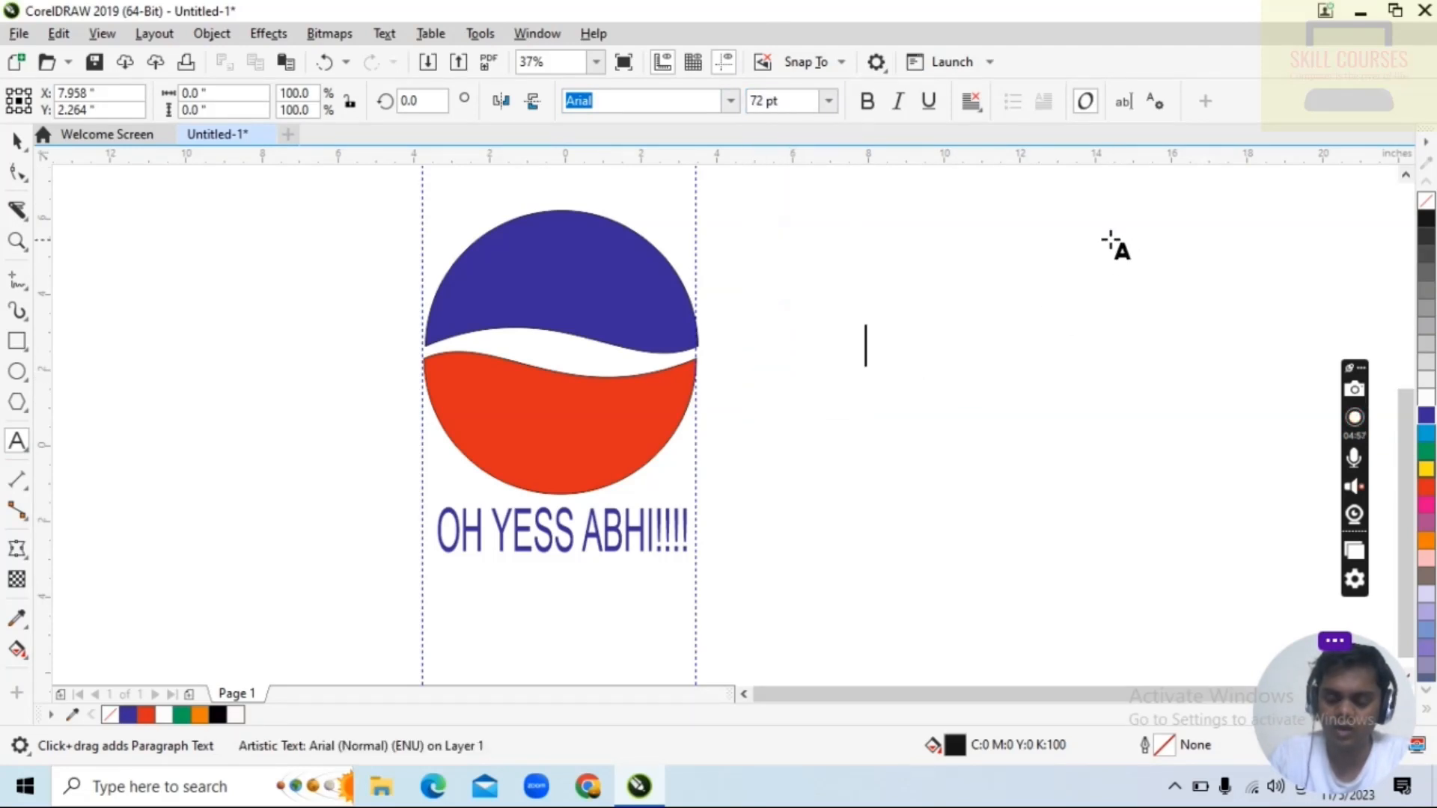
{"action": "type", "text": "PE"}
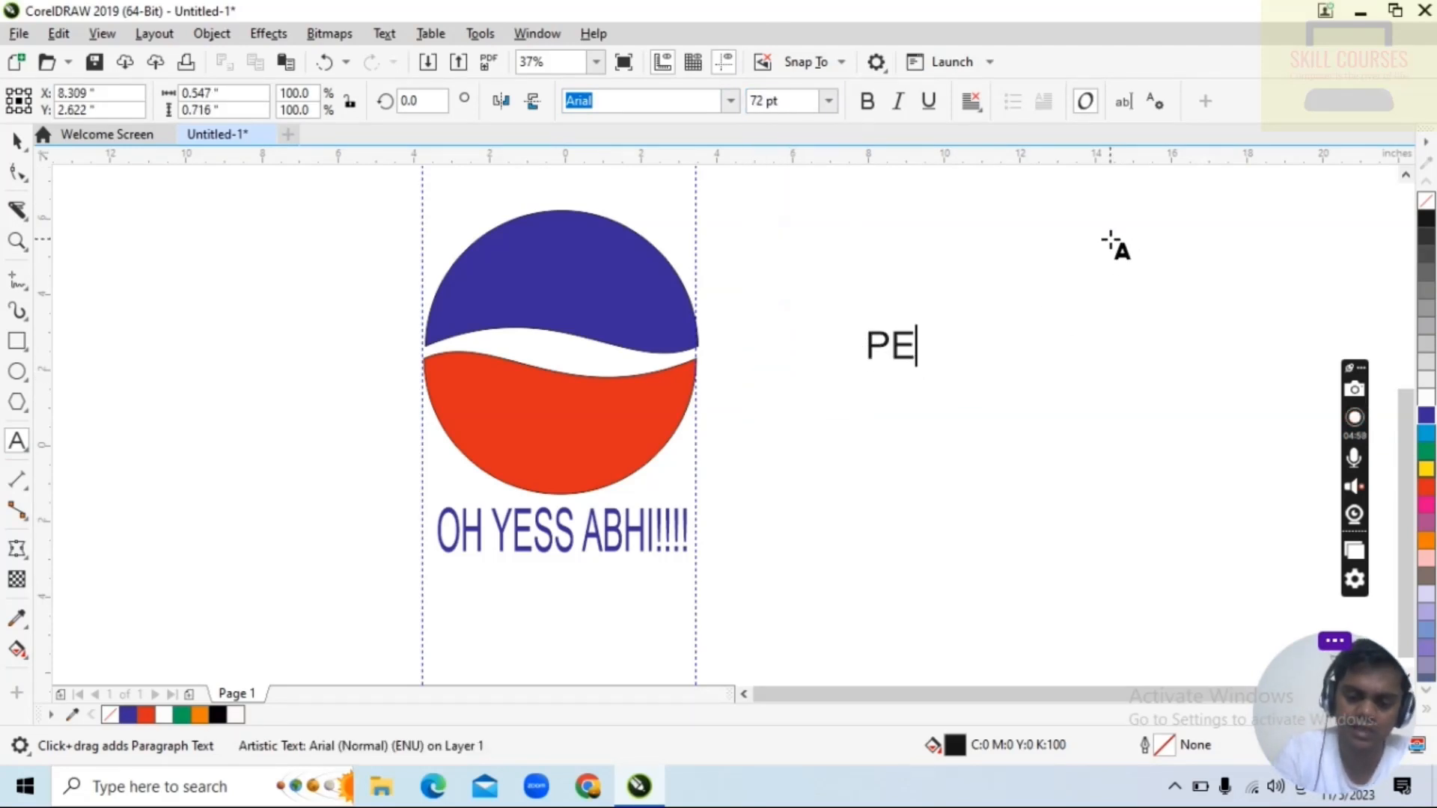
{"action": "type", "text": "PSI"}
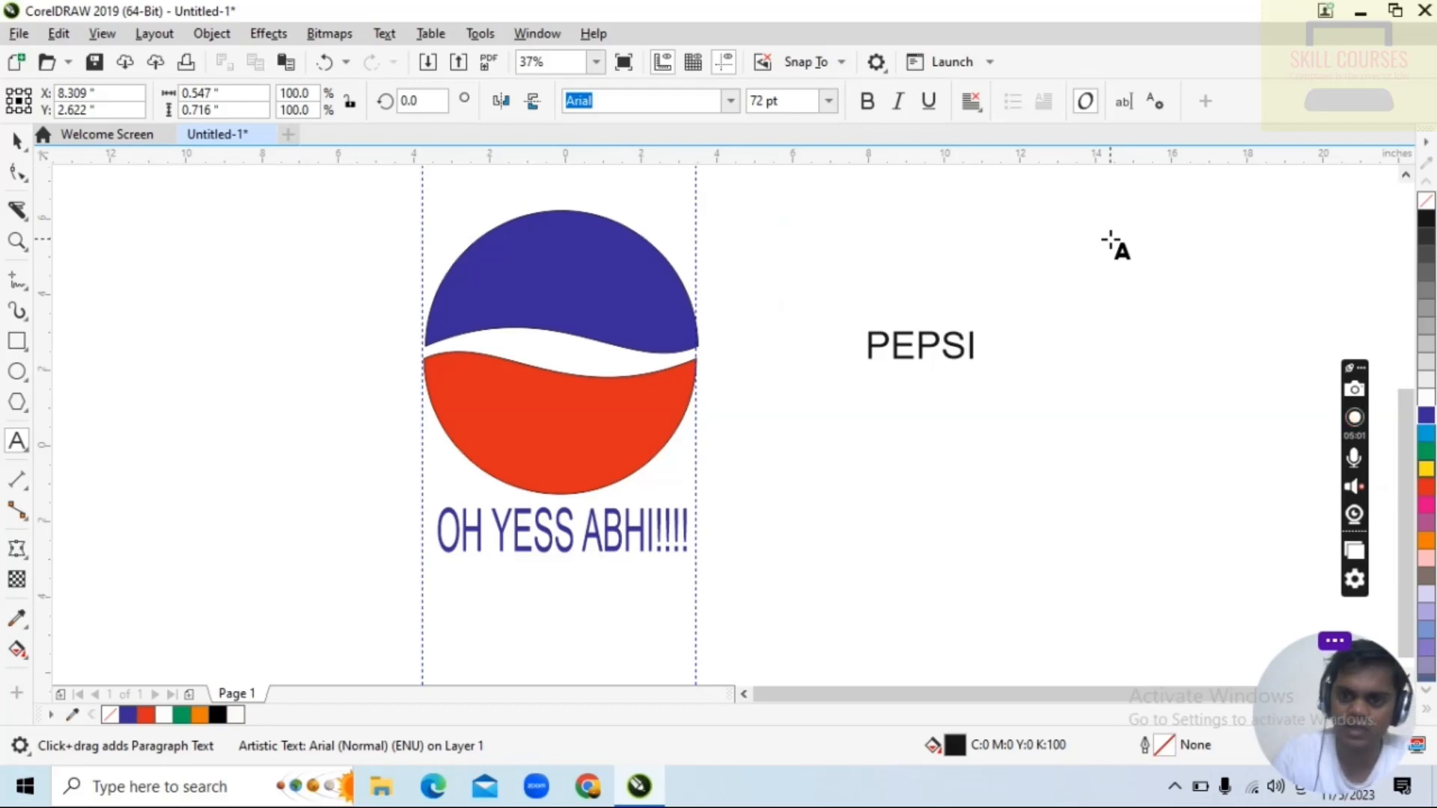
Stretch the PEPSI text to about 5.4 inches wide and 2.3 inches high.
{"action": "left_click", "coordinate": [17, 140]}
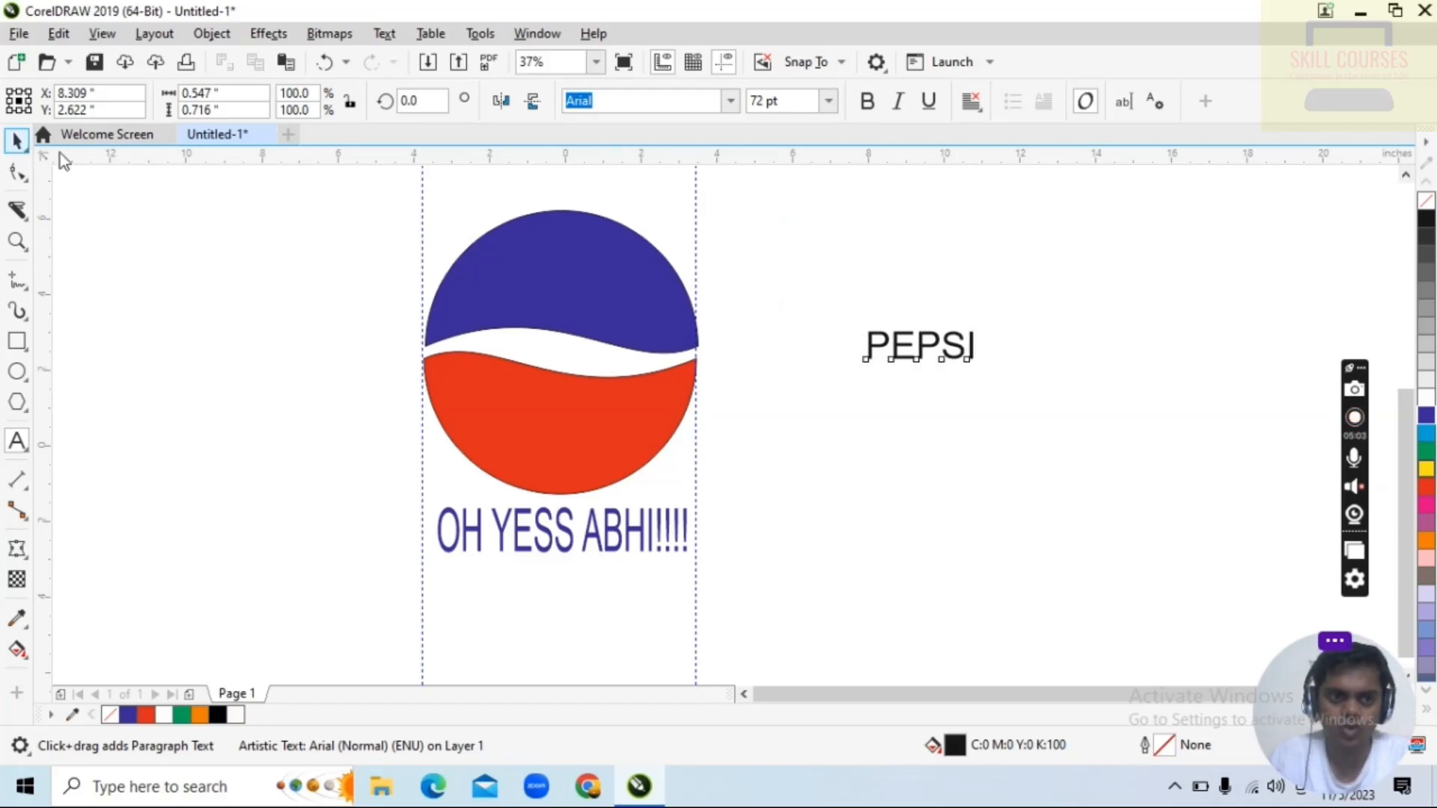
{"action": "left_click", "coordinate": [925, 366]}
{"action": "left_click_drag", "start_coordinate": [925, 366], "coordinate": [923, 425]}
{"action": "left_click_drag", "start_coordinate": [862, 376], "coordinate": [795, 376]}
{"action": "left_click_drag", "start_coordinate": [979, 374], "coordinate": [1011, 376]}
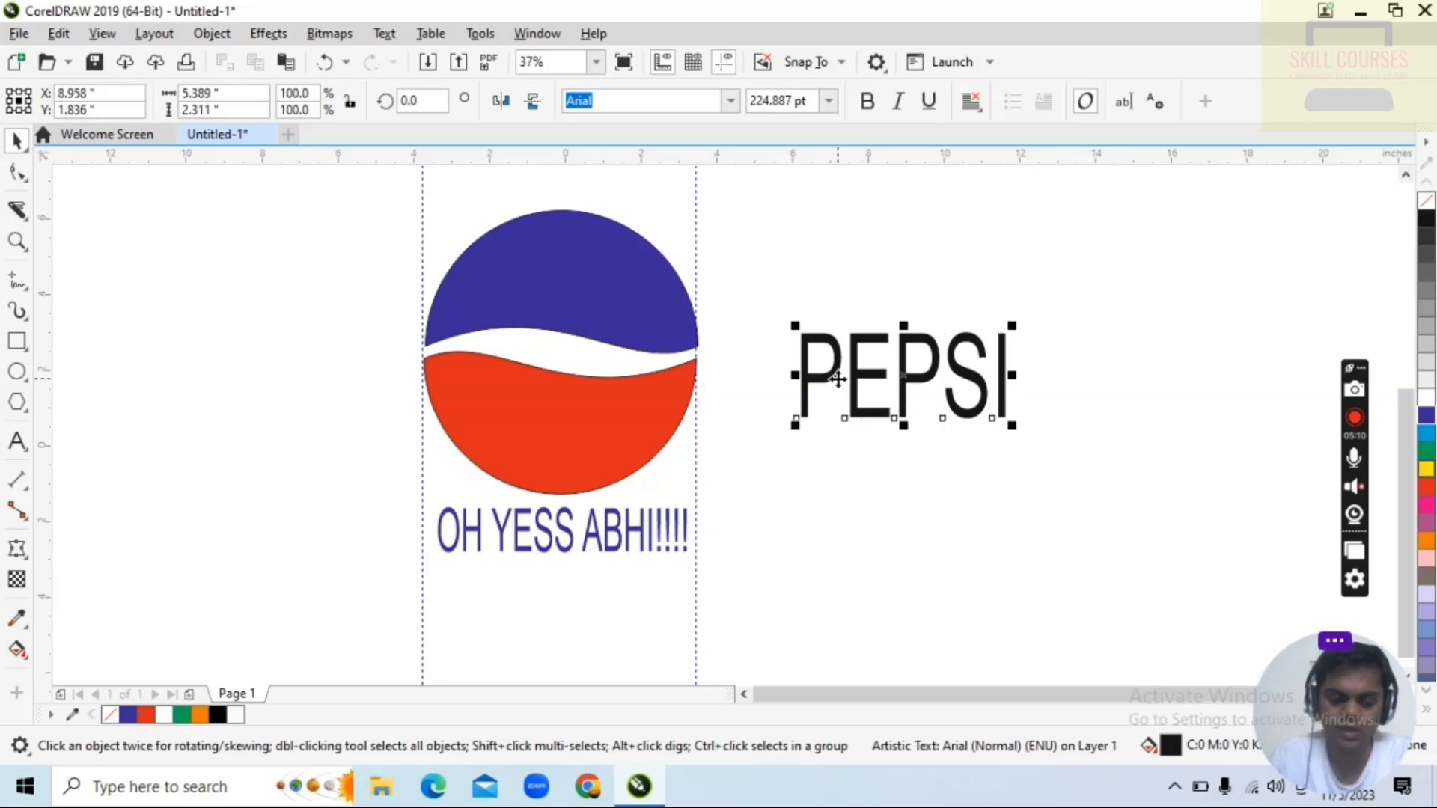
Duplicate the PEPSI text, fill the copy with white and offset it slightly over the black original as a shadow effect.
{"action": "key", "text": "ctrl+d"}
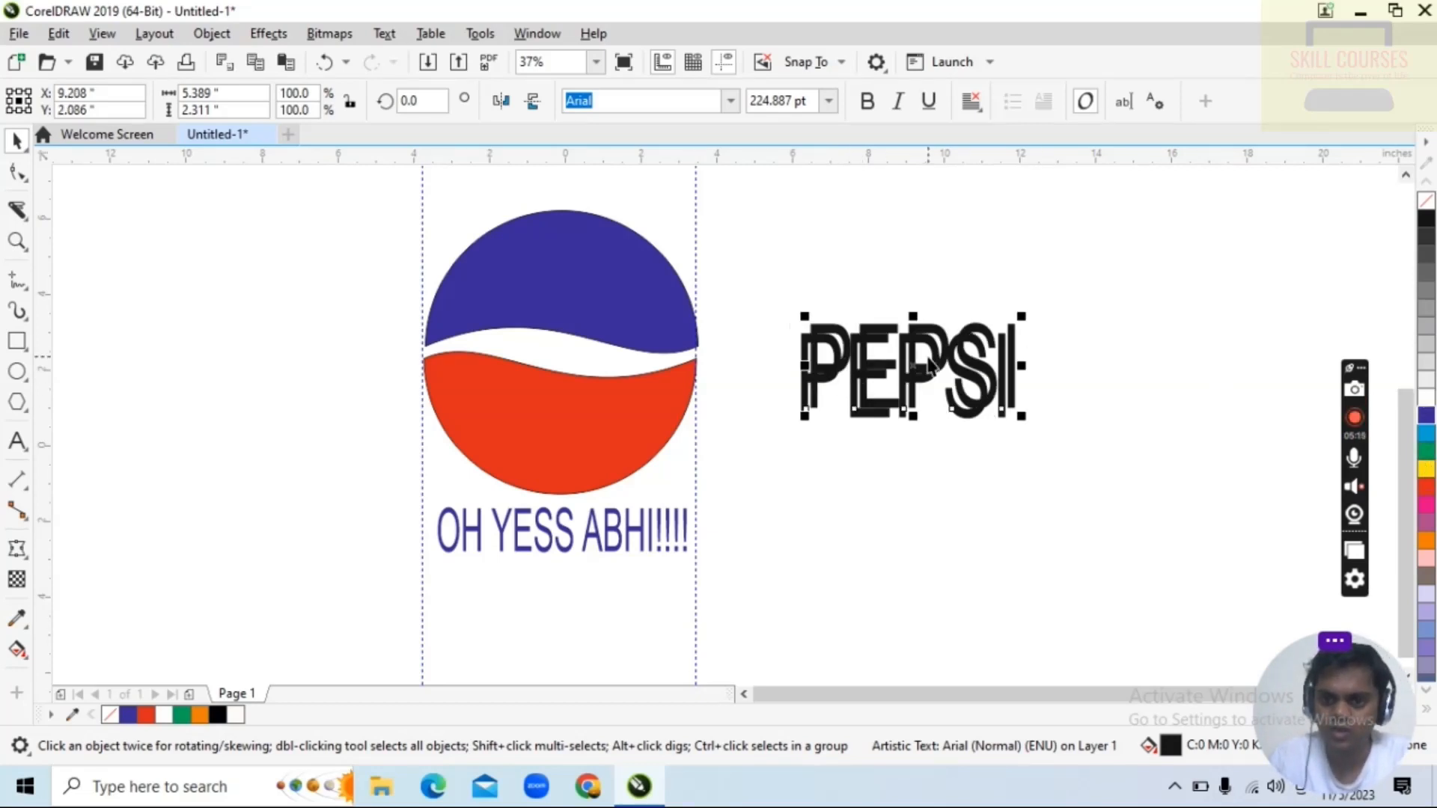
{"action": "left_click_drag", "start_coordinate": [928, 364], "coordinate": [918, 401]}
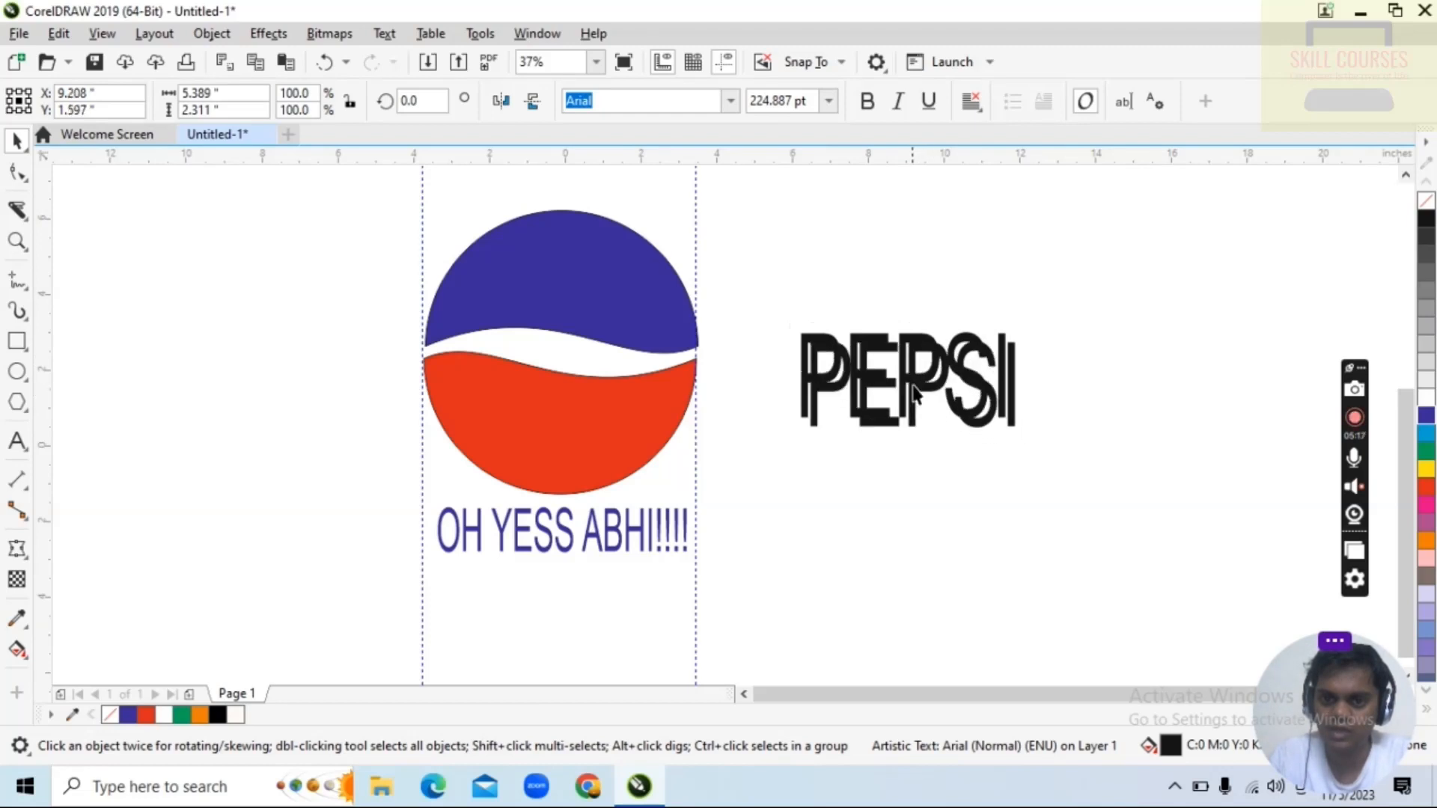
{"action": "left_click", "coordinate": [1426, 395]}
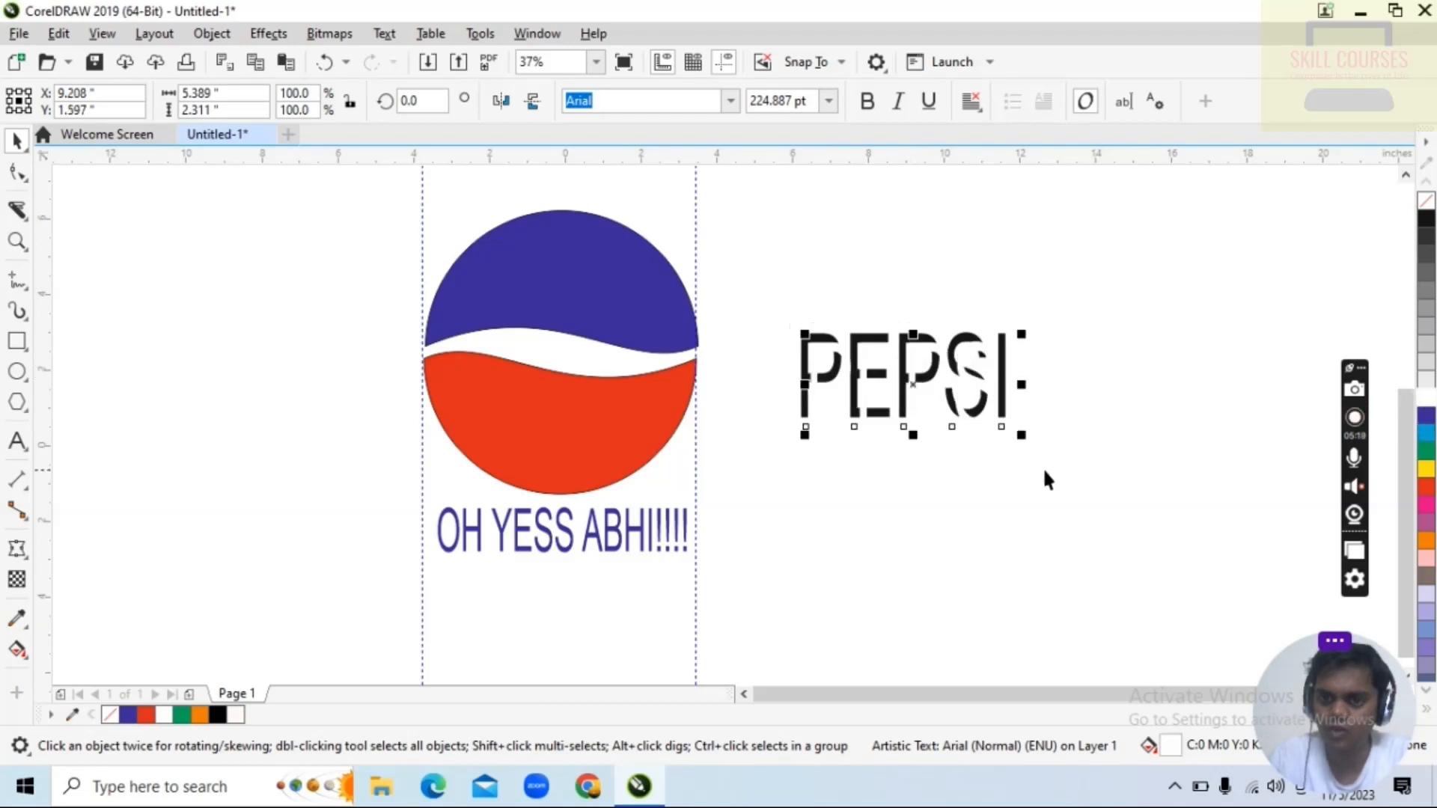
{"action": "mouse_move", "coordinate": [912, 384]}
{"action": "left_mouse_down"}
{"action": "mouse_move", "coordinate": [901, 379]}
{"action": "mouse_move", "coordinate": [956, 411]}
{"action": "mouse_move", "coordinate": [920, 388]}
{"action": "left_mouse_up"}
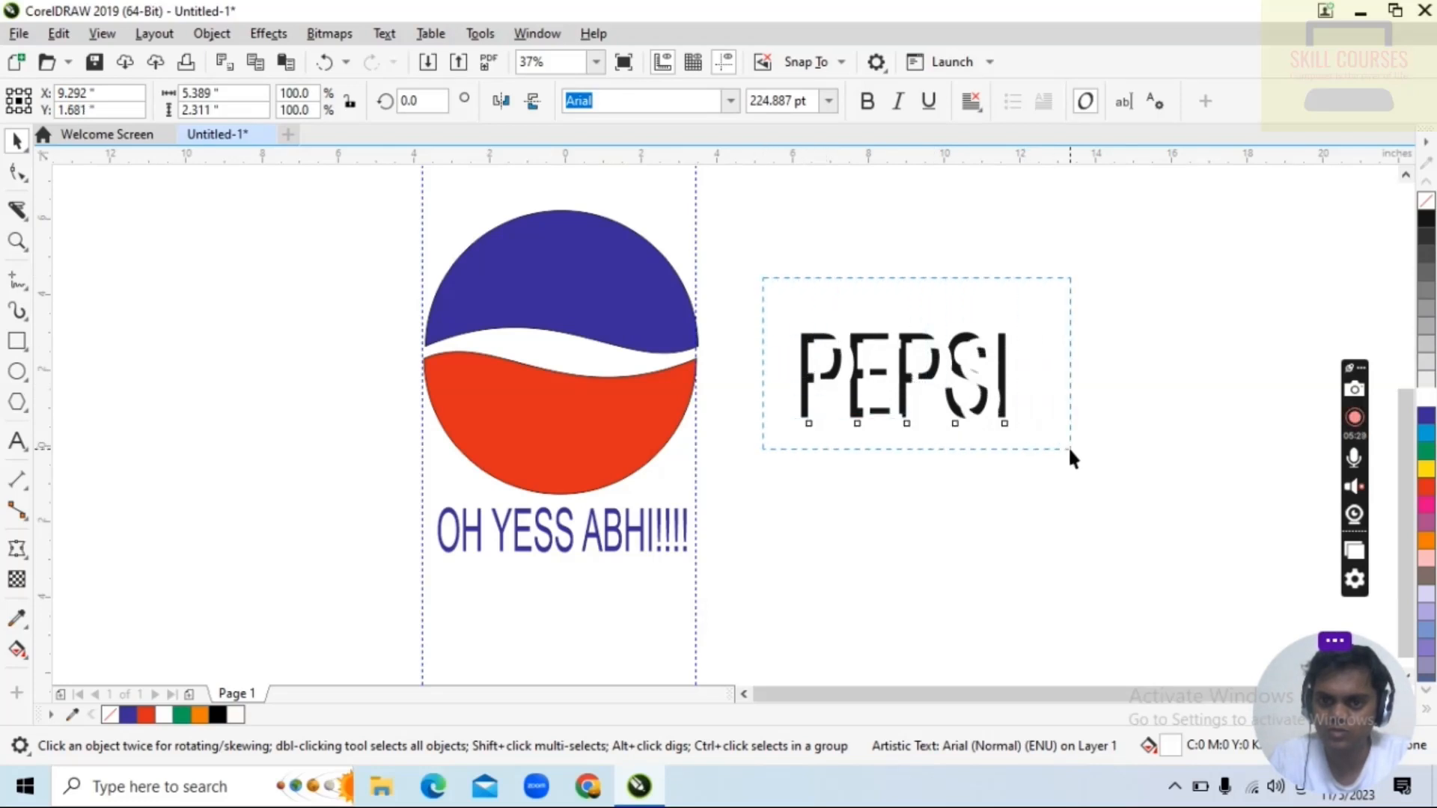
Make both PEPSI texts italic and shift them together slightly towards the circle.
{"action": "left_click_drag", "start_coordinate": [1069, 452], "coordinate": [1084, 458]}
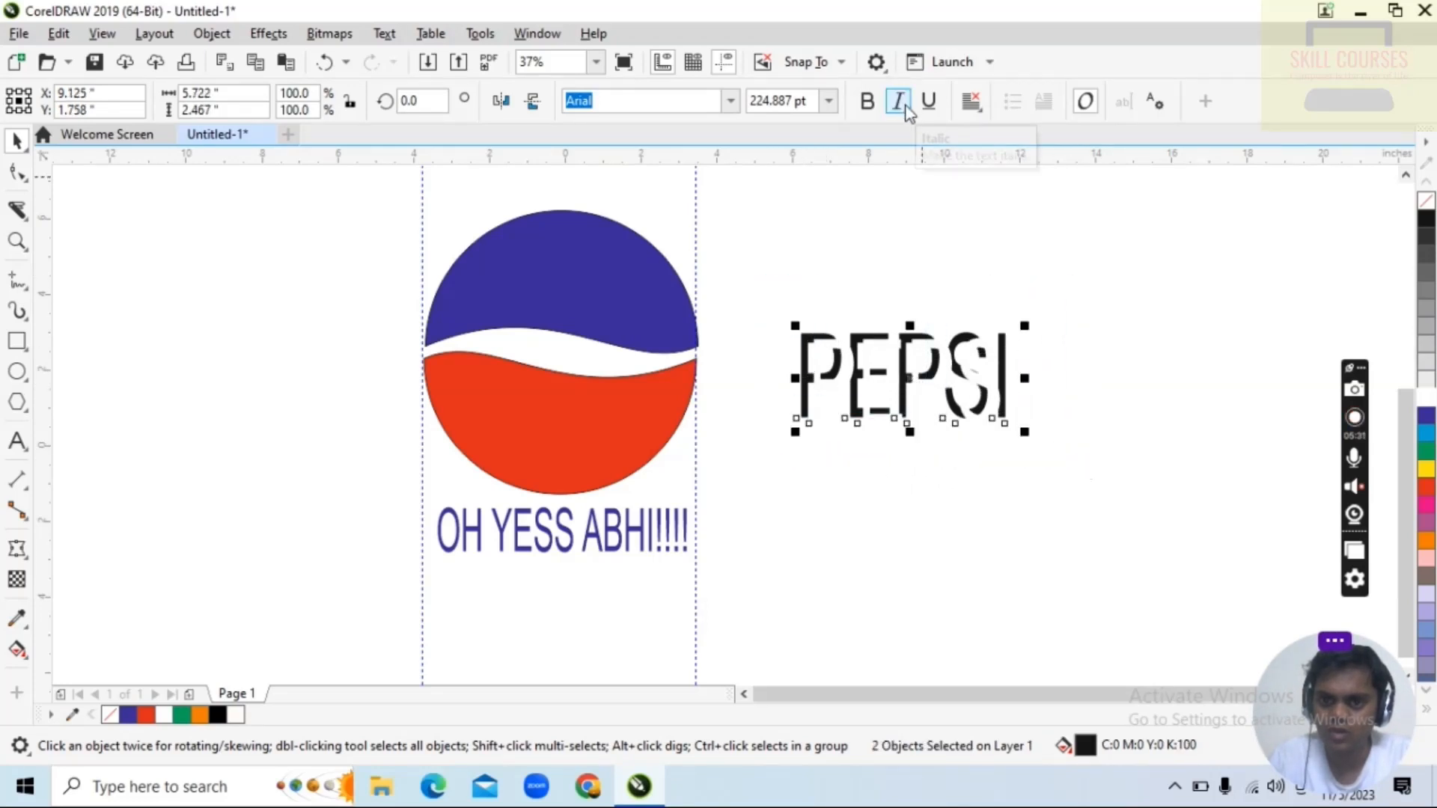
{"action": "left_click", "coordinate": [902, 104]}
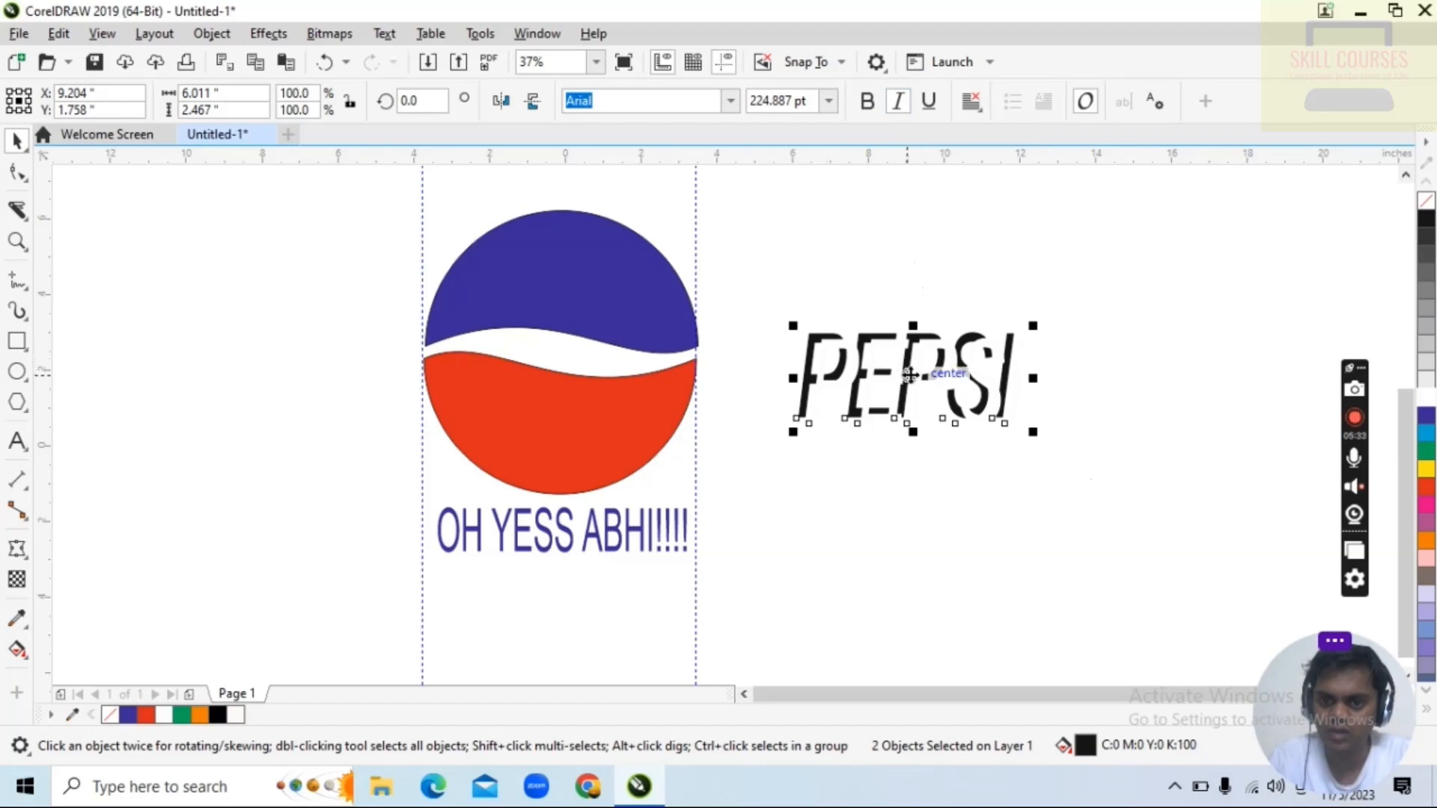
{"action": "left_click_drag", "start_coordinate": [893, 371], "coordinate": [899, 377]}
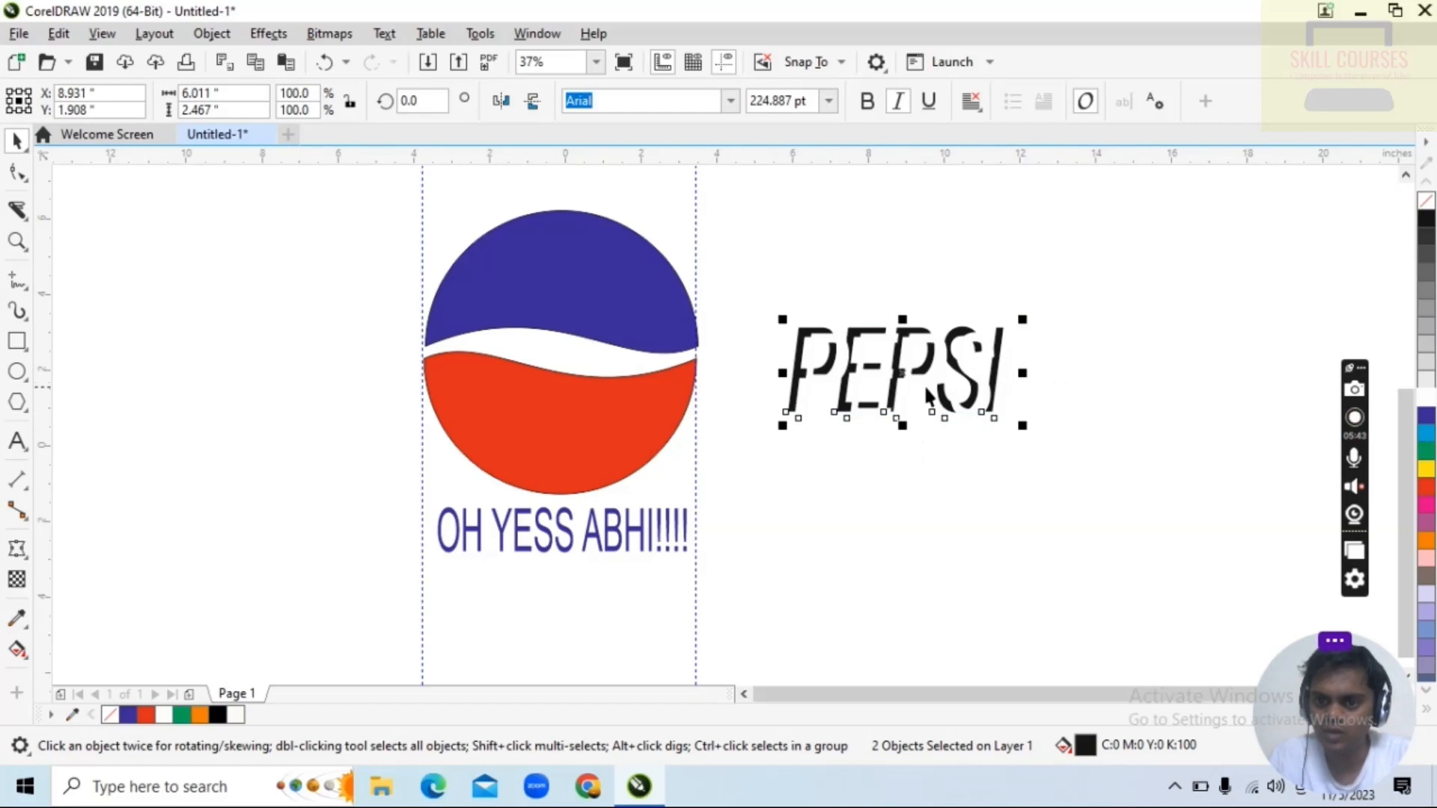
{"action": "left_click_drag", "start_coordinate": [895, 373], "coordinate": [880, 373]}
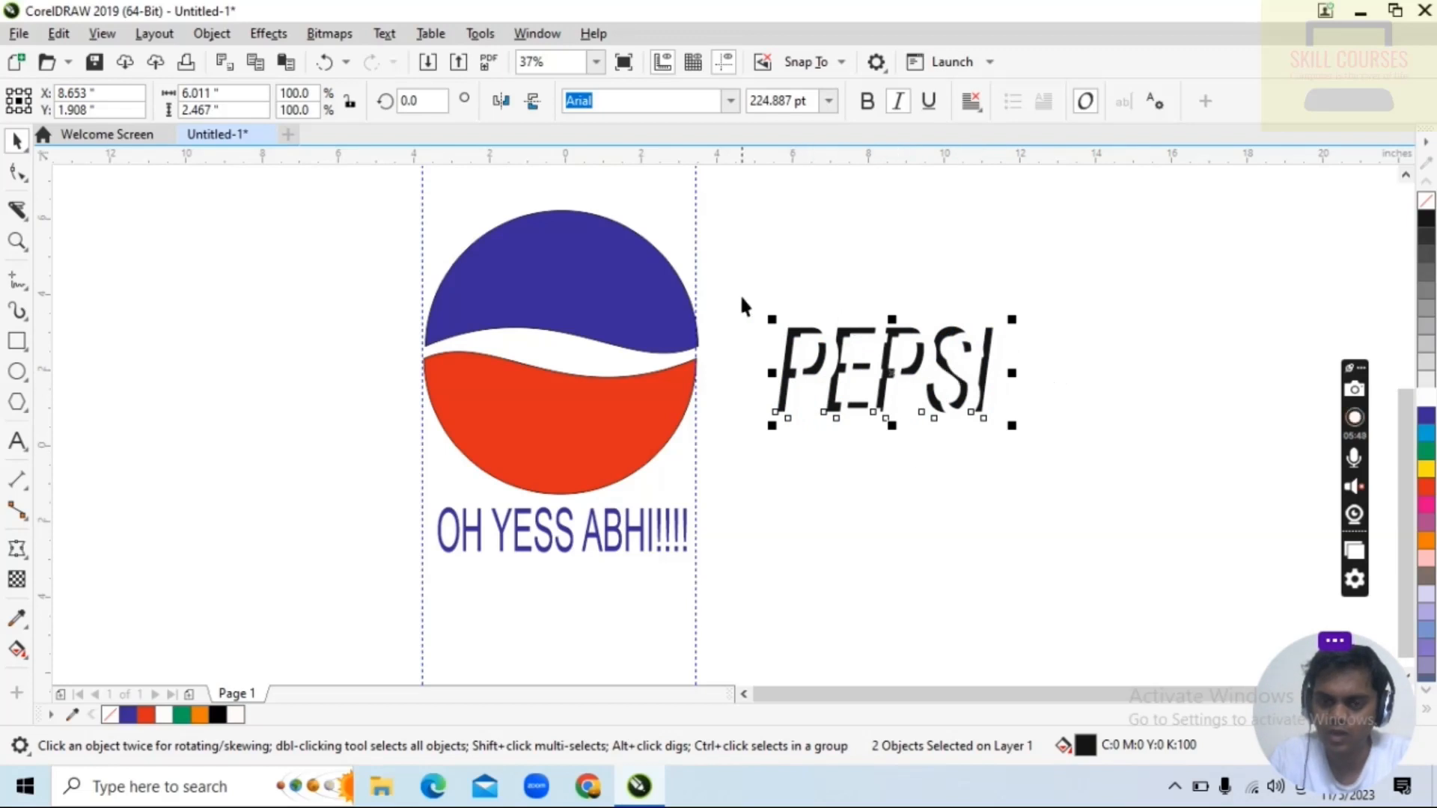
Place both PEPSI texts over the white wave at the circle's centre and resize them to about 3.7 by 1.7 inches.
{"action": "left_click_drag", "start_coordinate": [890, 373], "coordinate": [575, 363]}
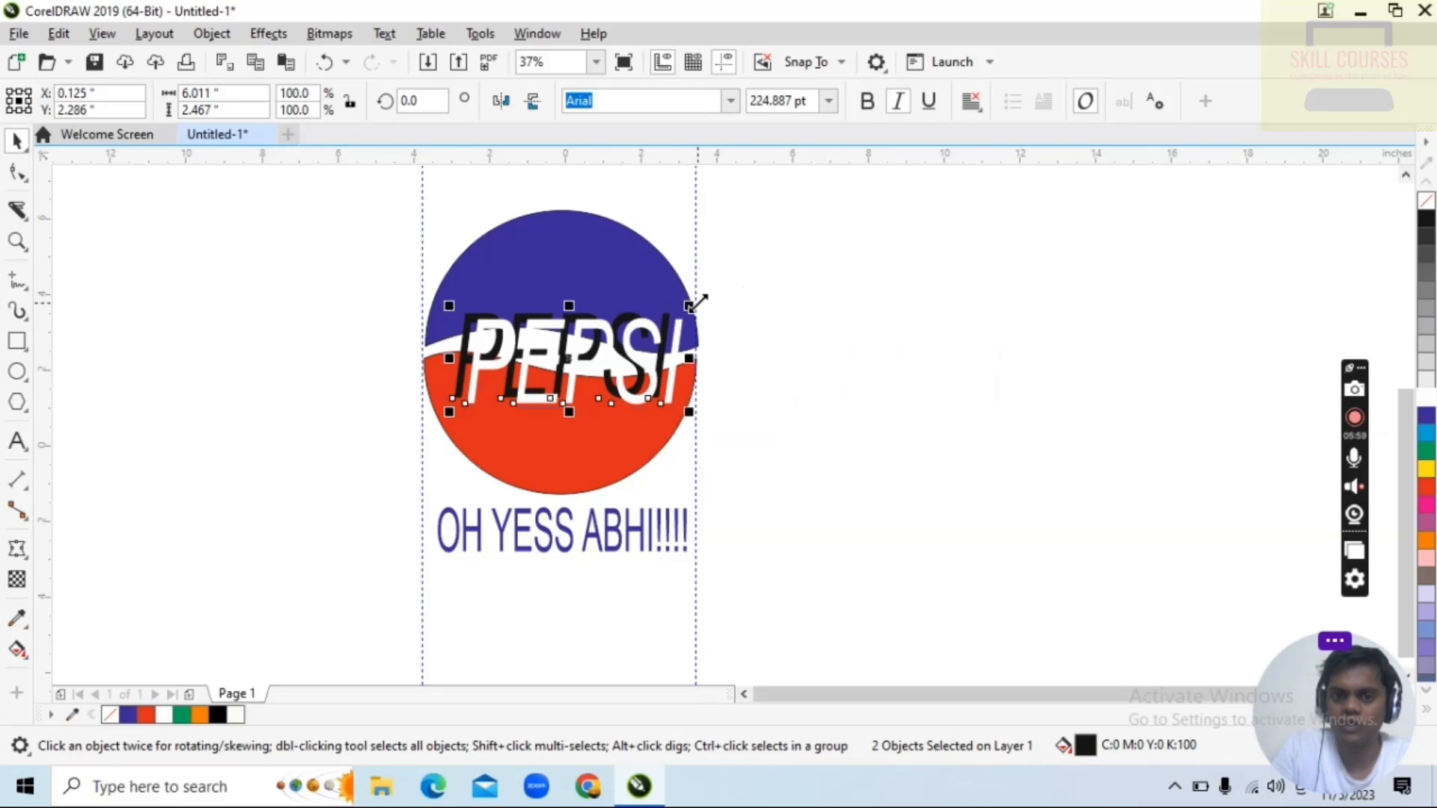
{"action": "left_click_drag", "start_coordinate": [689, 306], "coordinate": [646, 351]}
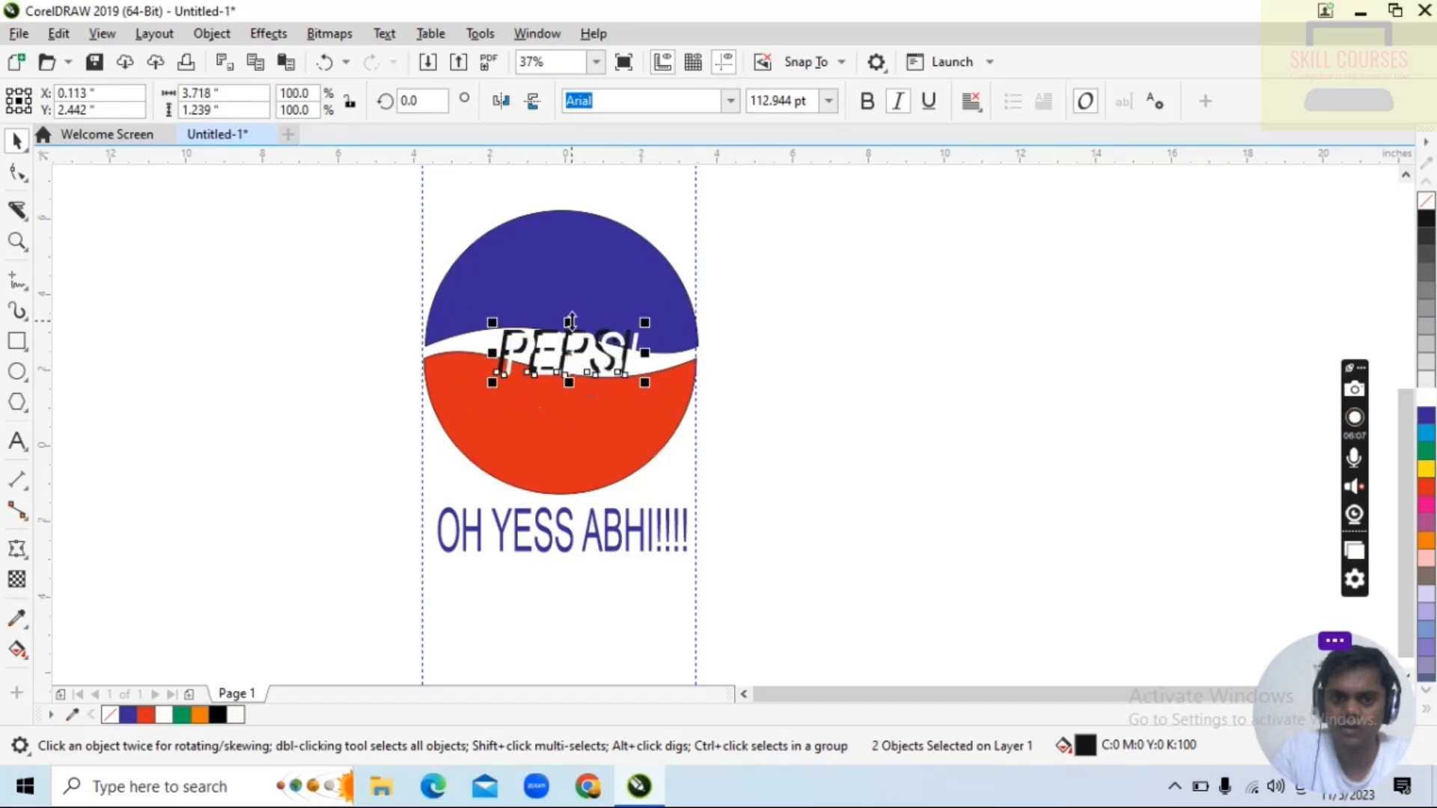
{"action": "left_click_drag", "start_coordinate": [568, 323], "coordinate": [573, 315]}
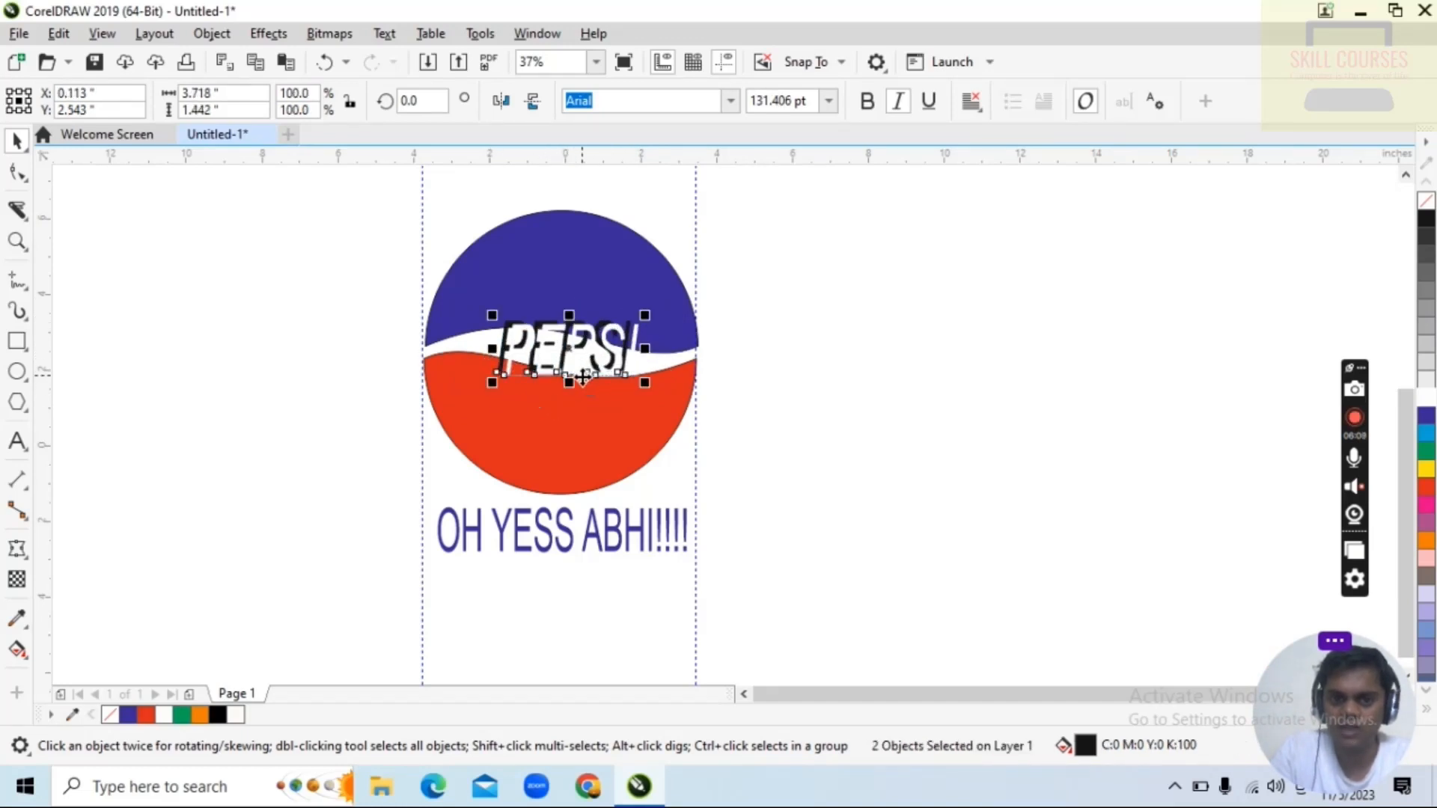
{"action": "left_click_drag", "start_coordinate": [567, 385], "coordinate": [569, 393]}
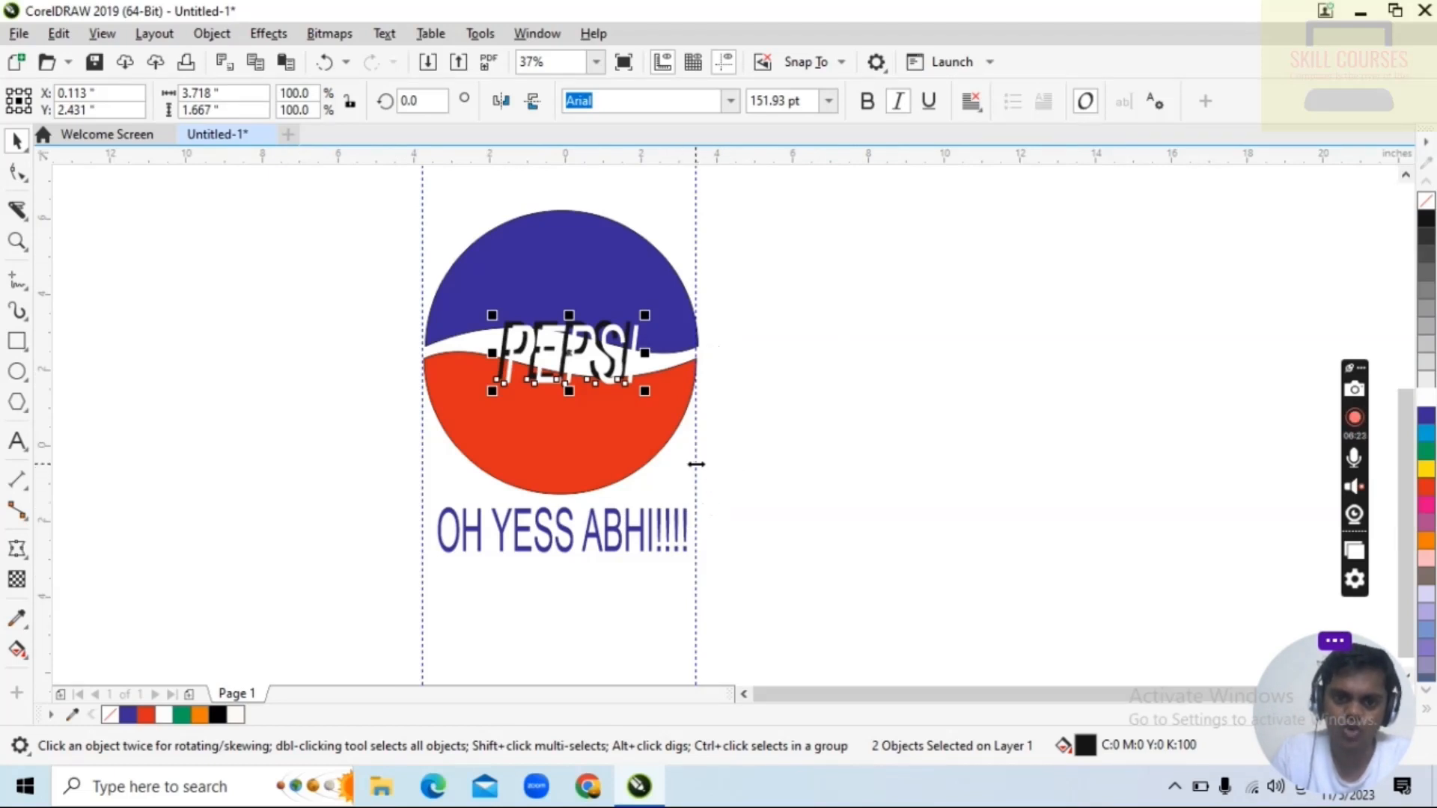
Delete the vertical guideline at the circle's right edge.
{"action": "left_click", "coordinate": [696, 464]}
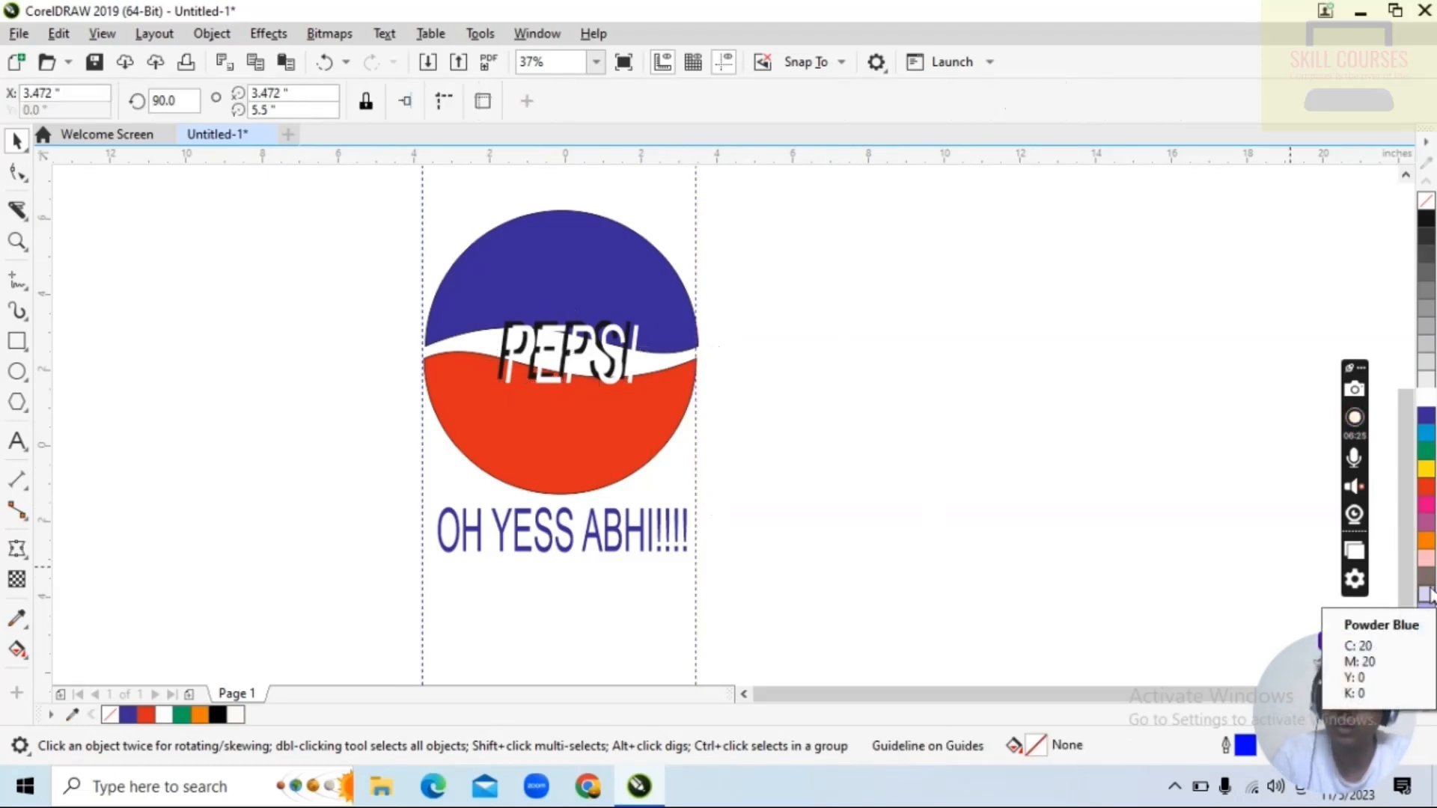
{"action": "key", "text": "Delete"}
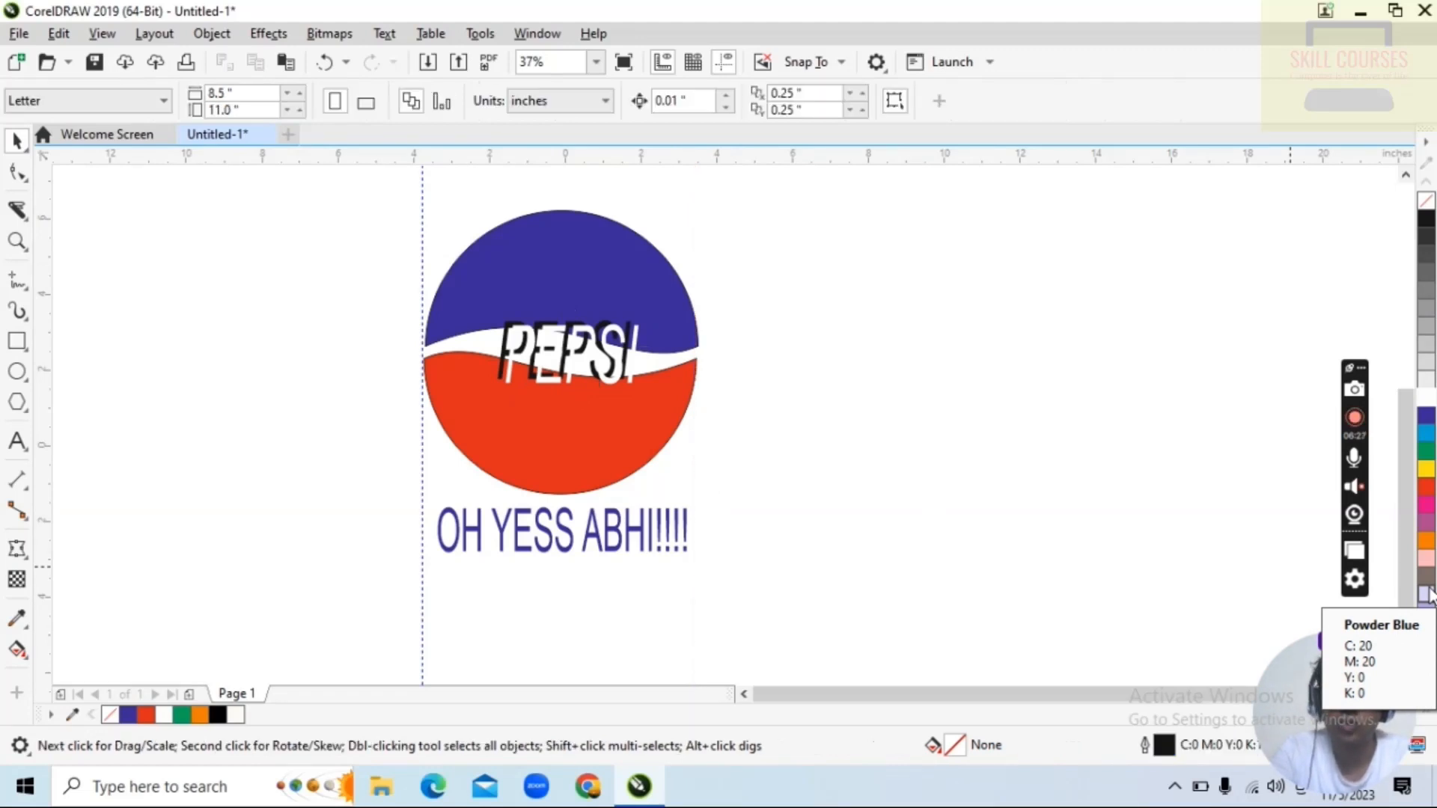
Delete the remaining vertical guideline at the circle's left edge.
{"action": "left_click", "coordinate": [422, 597]}
{"action": "key", "text": "Delete"}
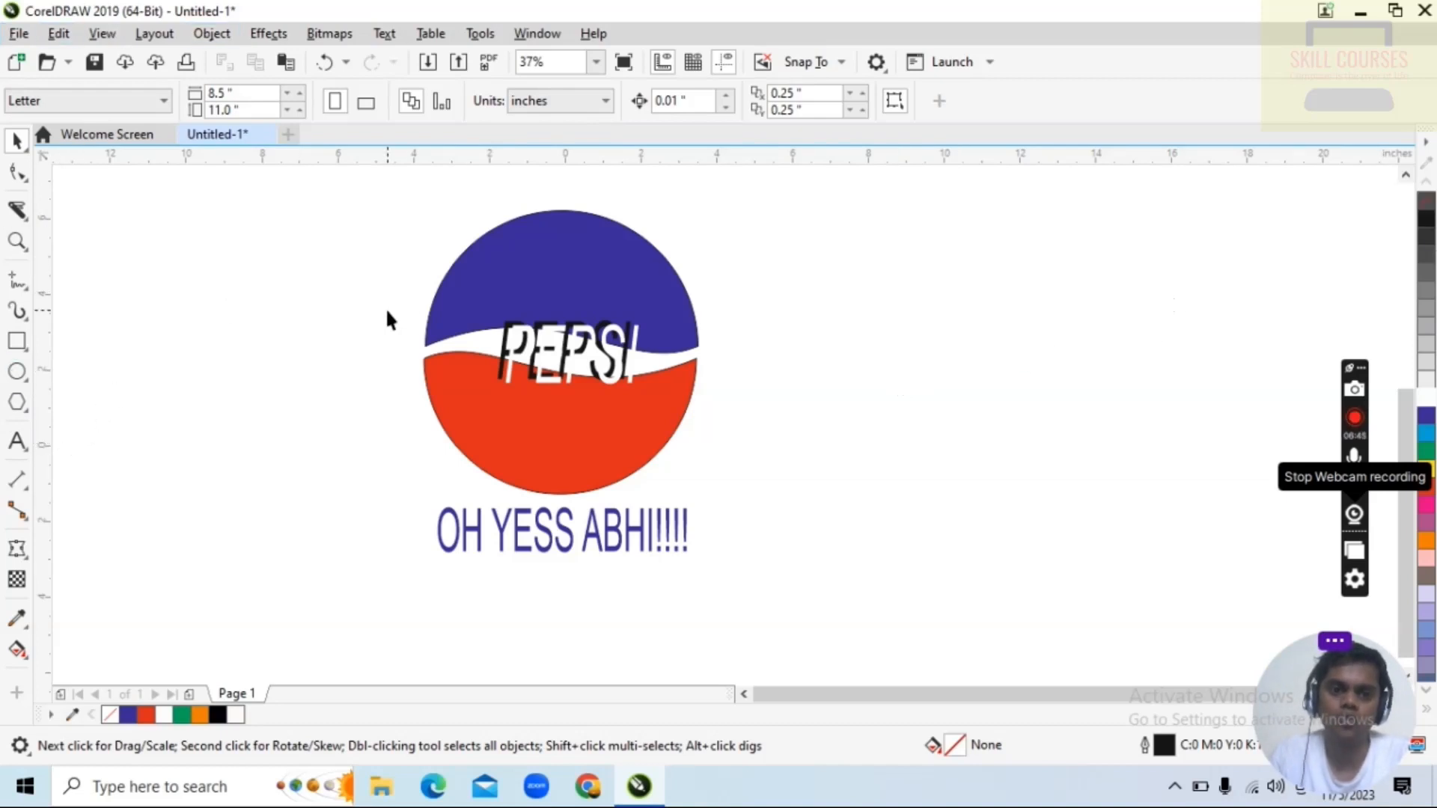
Group all the logo's objects and place the group, scaled to about 5.2 by 6.5 inches, in the upper left of the drawing area.
{"action": "left_click_drag", "start_coordinate": [405, 200], "coordinate": [729, 571]}
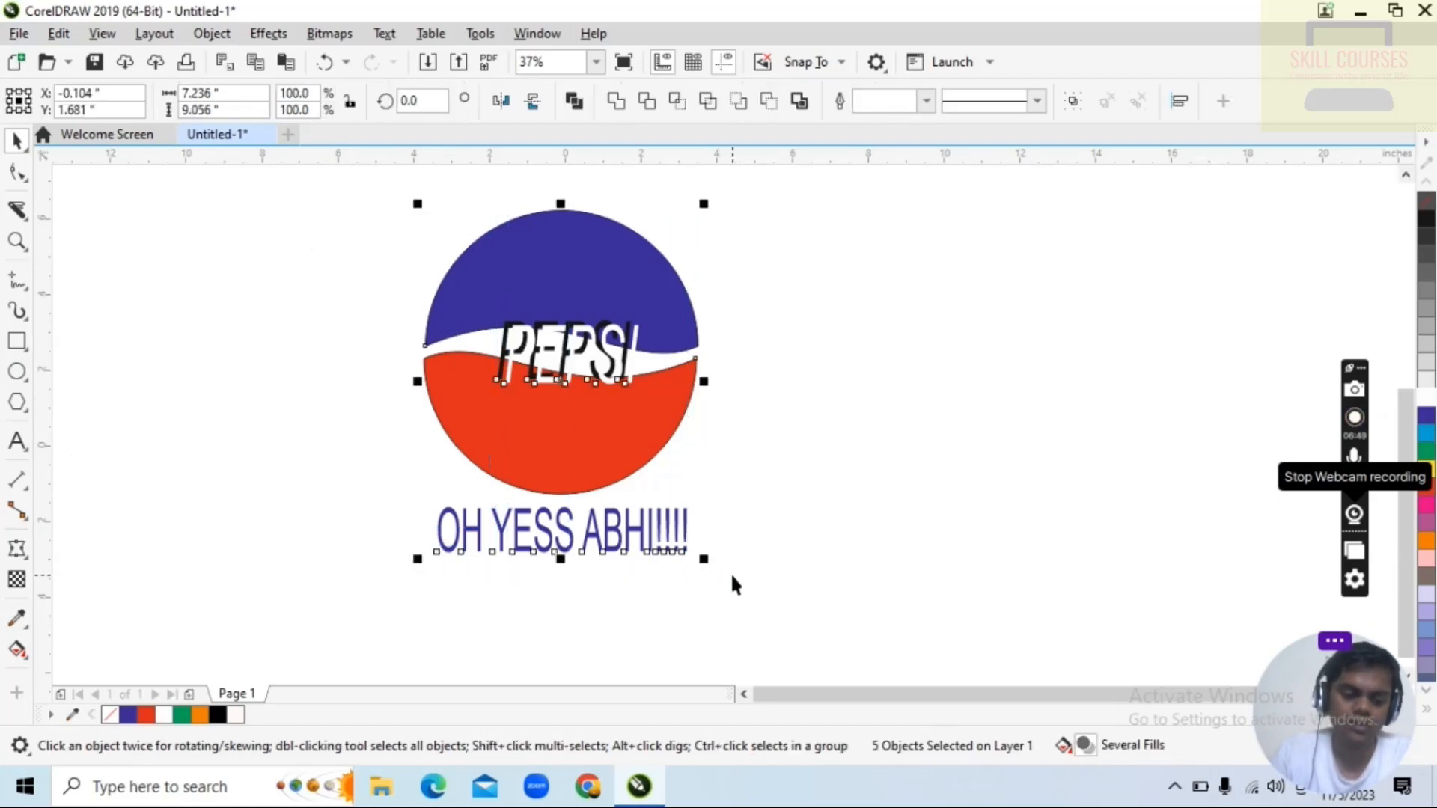
{"action": "key", "text": "ctrl+g"}
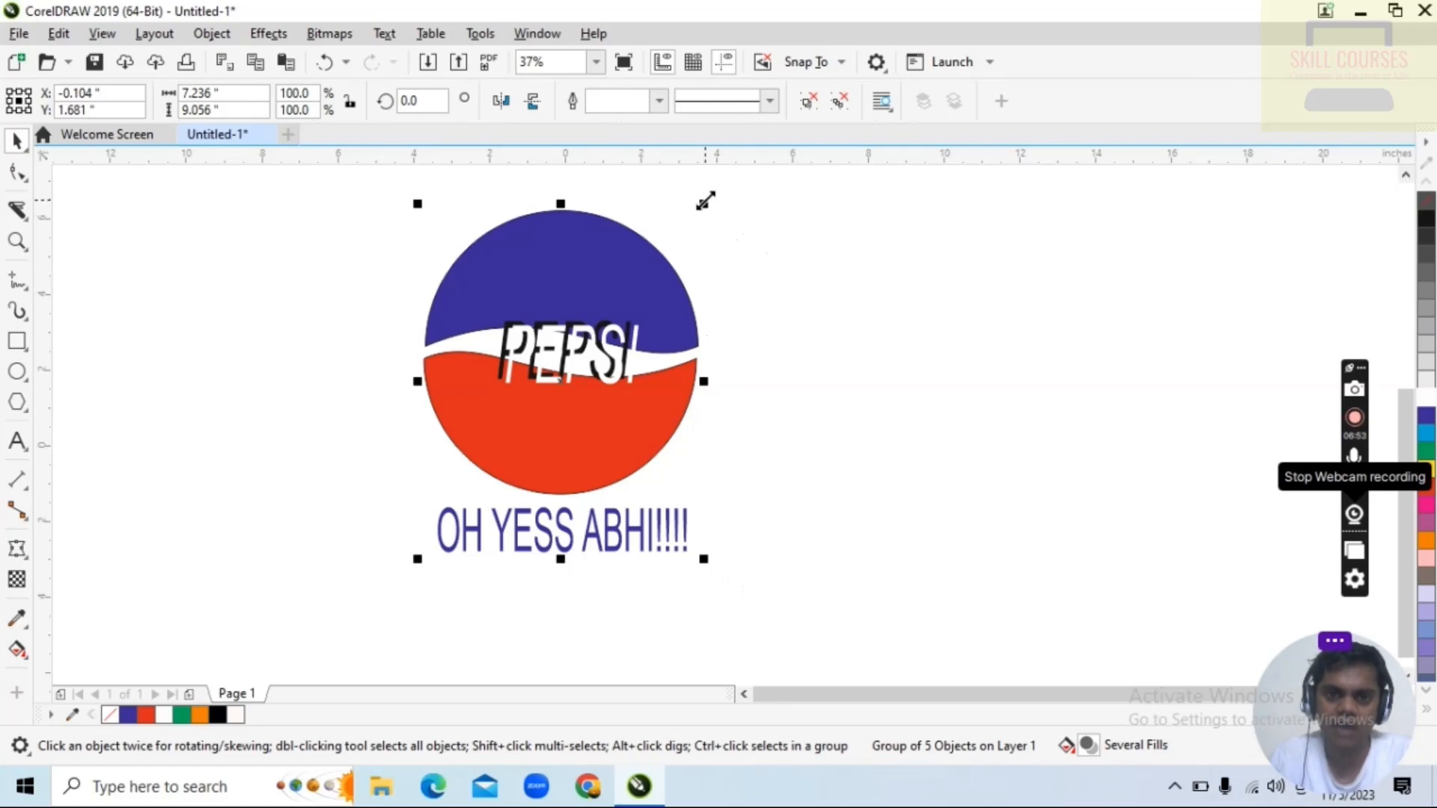
{"action": "left_click_drag", "start_coordinate": [704, 201], "coordinate": [667, 295]}
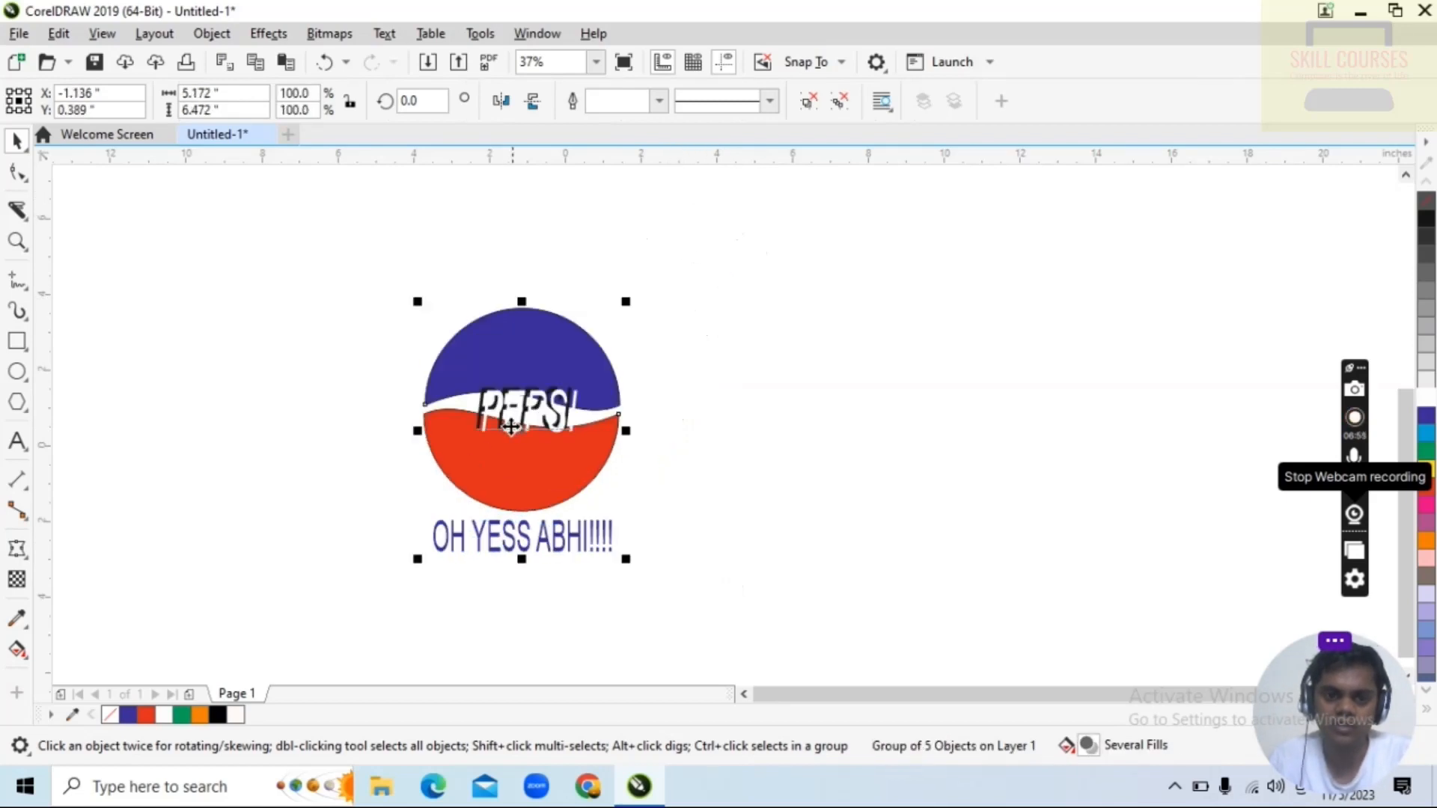
{"action": "left_click_drag", "start_coordinate": [546, 375], "coordinate": [265, 284]}
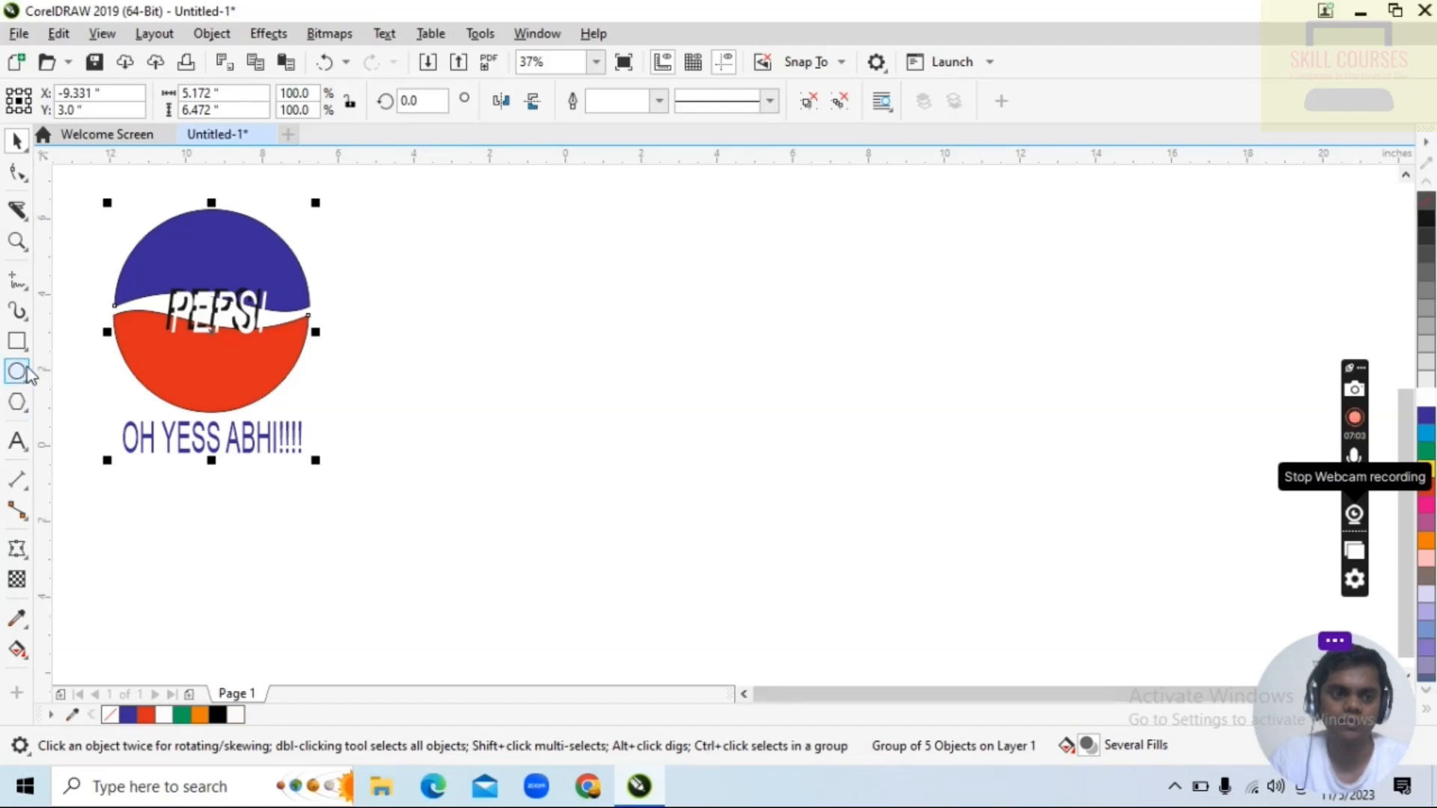
Add the artistic text BIG BAZZAR in 100 pt Arial on the empty area to the right of the Pepsi logo.
{"action": "left_click", "coordinate": [17, 441]}
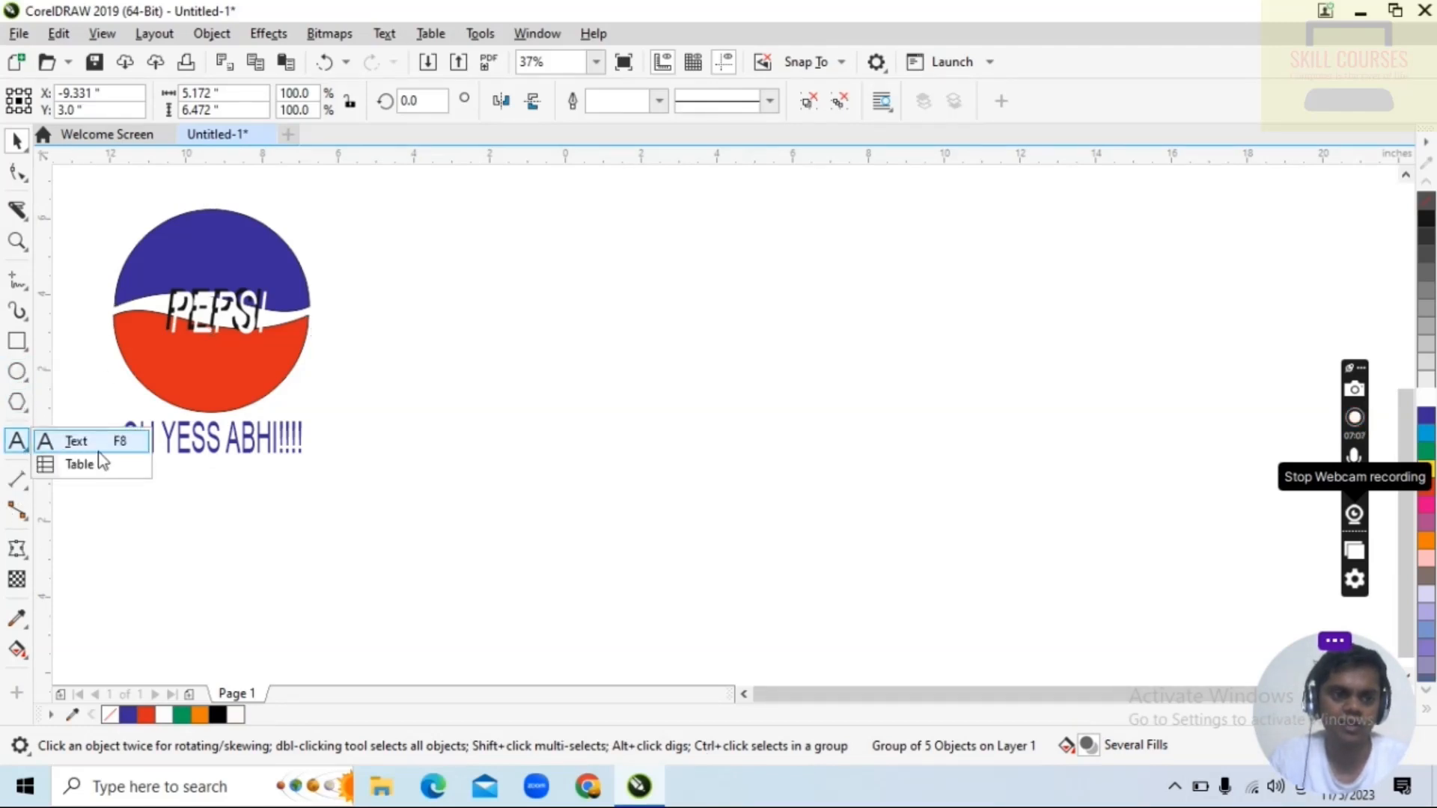
{"action": "left_click", "coordinate": [77, 441]}
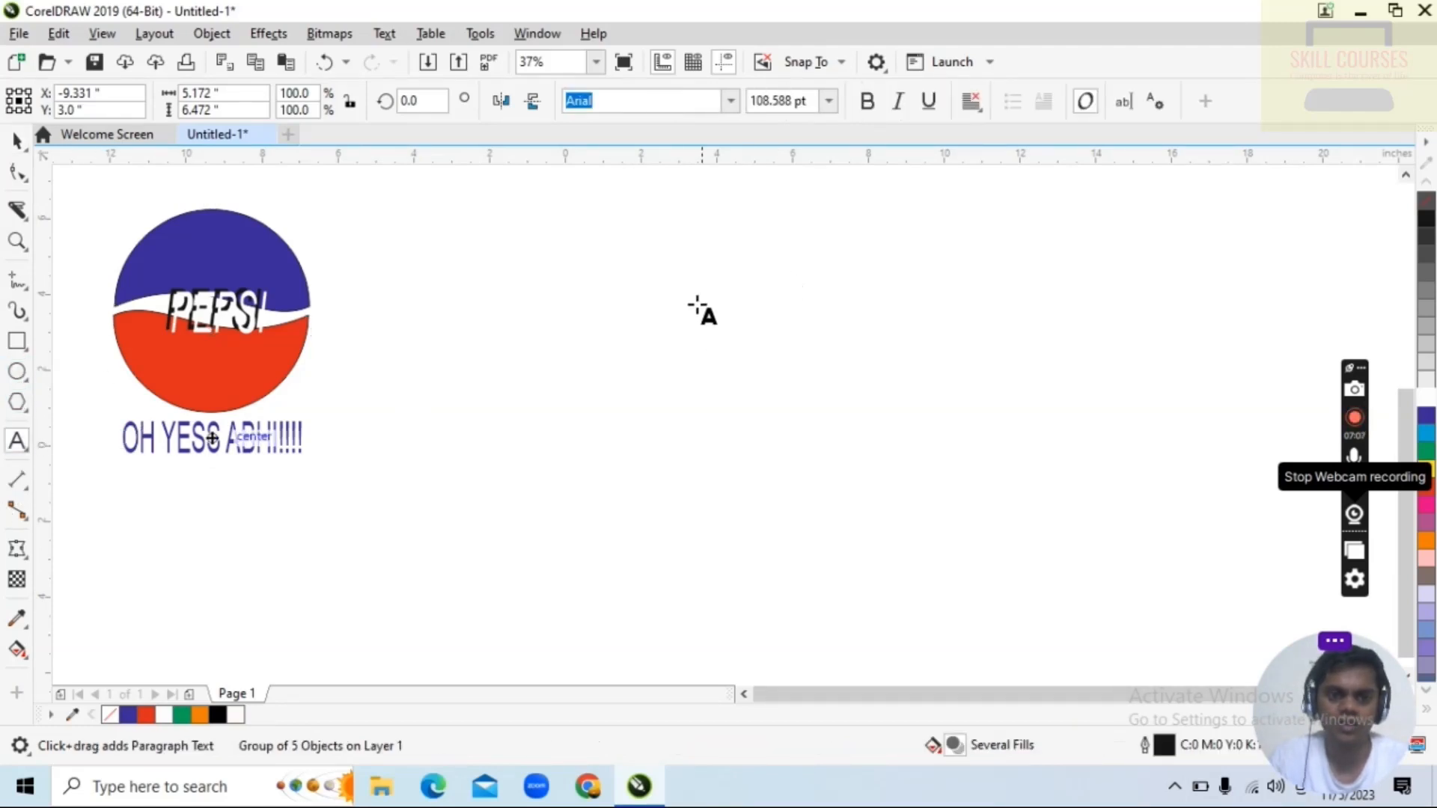
{"action": "left_click", "coordinate": [629, 277]}
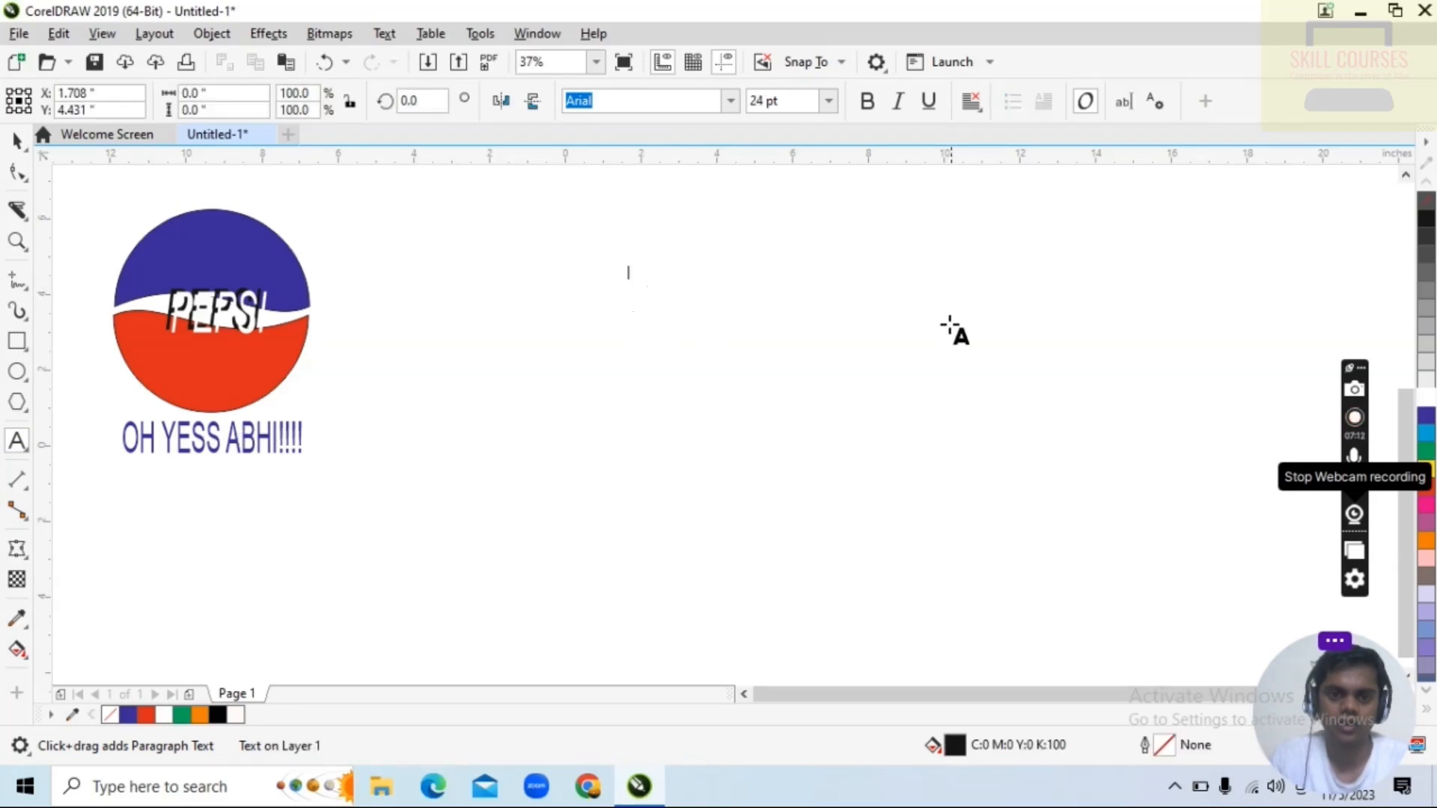
{"action": "left_click", "coordinate": [828, 101]}
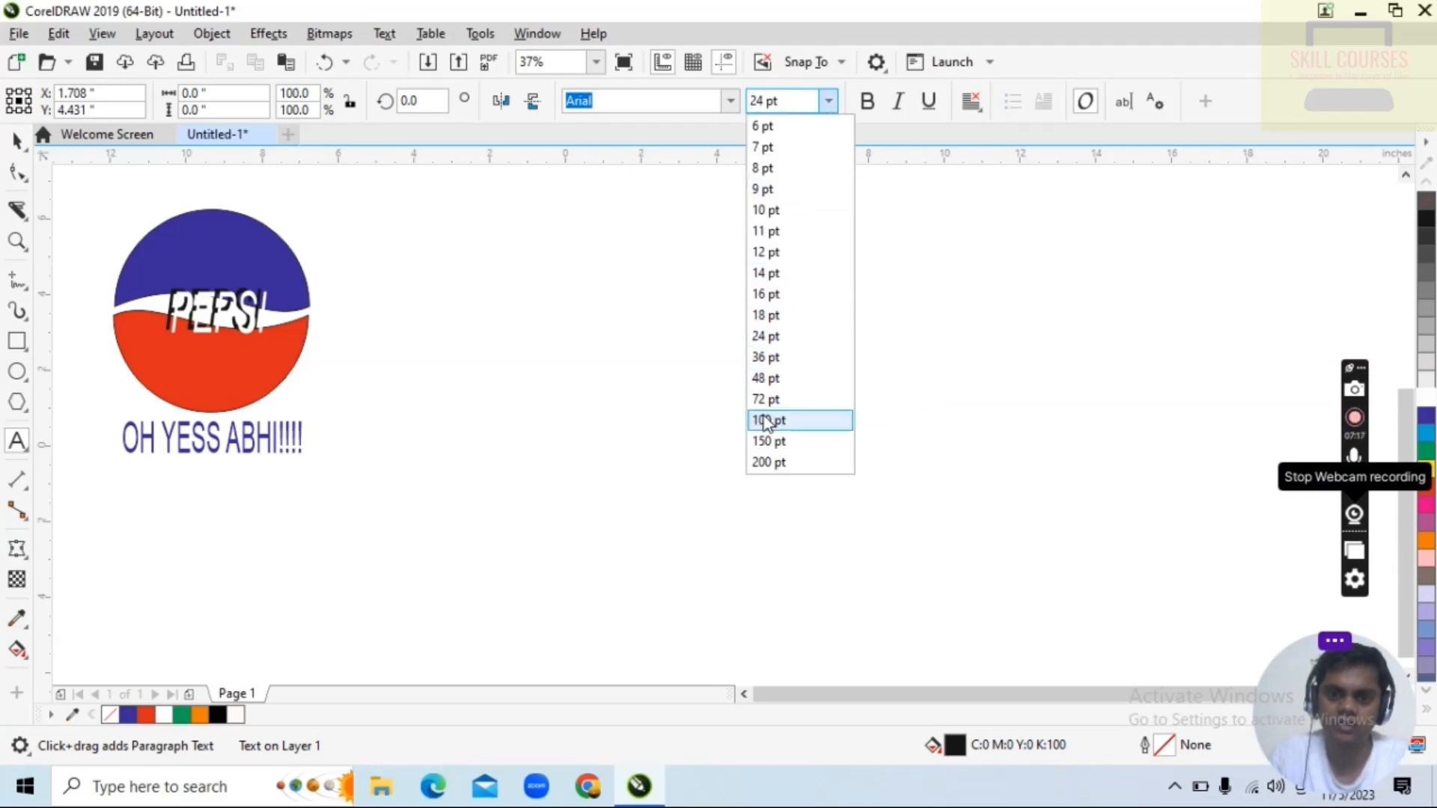
{"action": "left_click", "coordinate": [765, 421]}
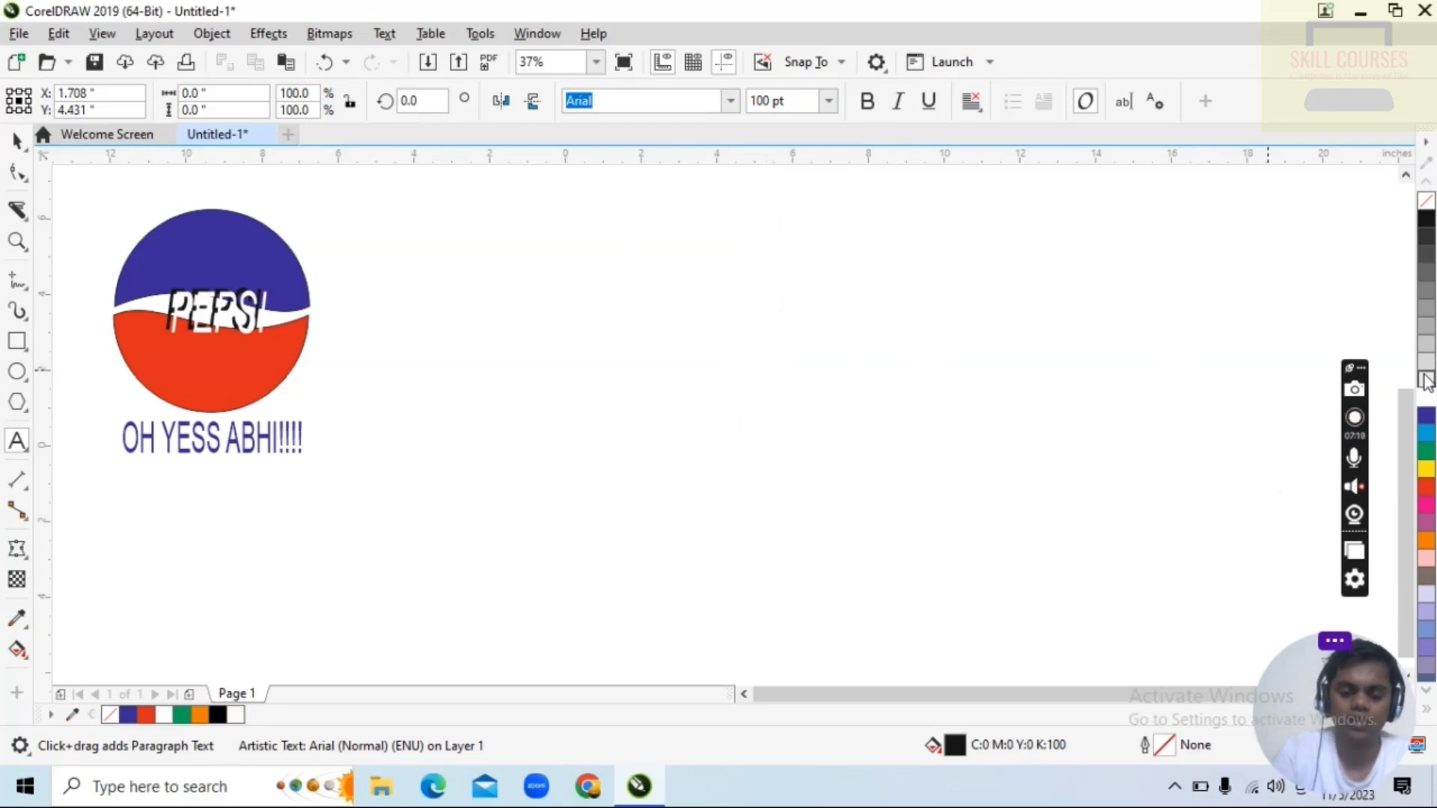
{"action": "type", "text": "BIG "}
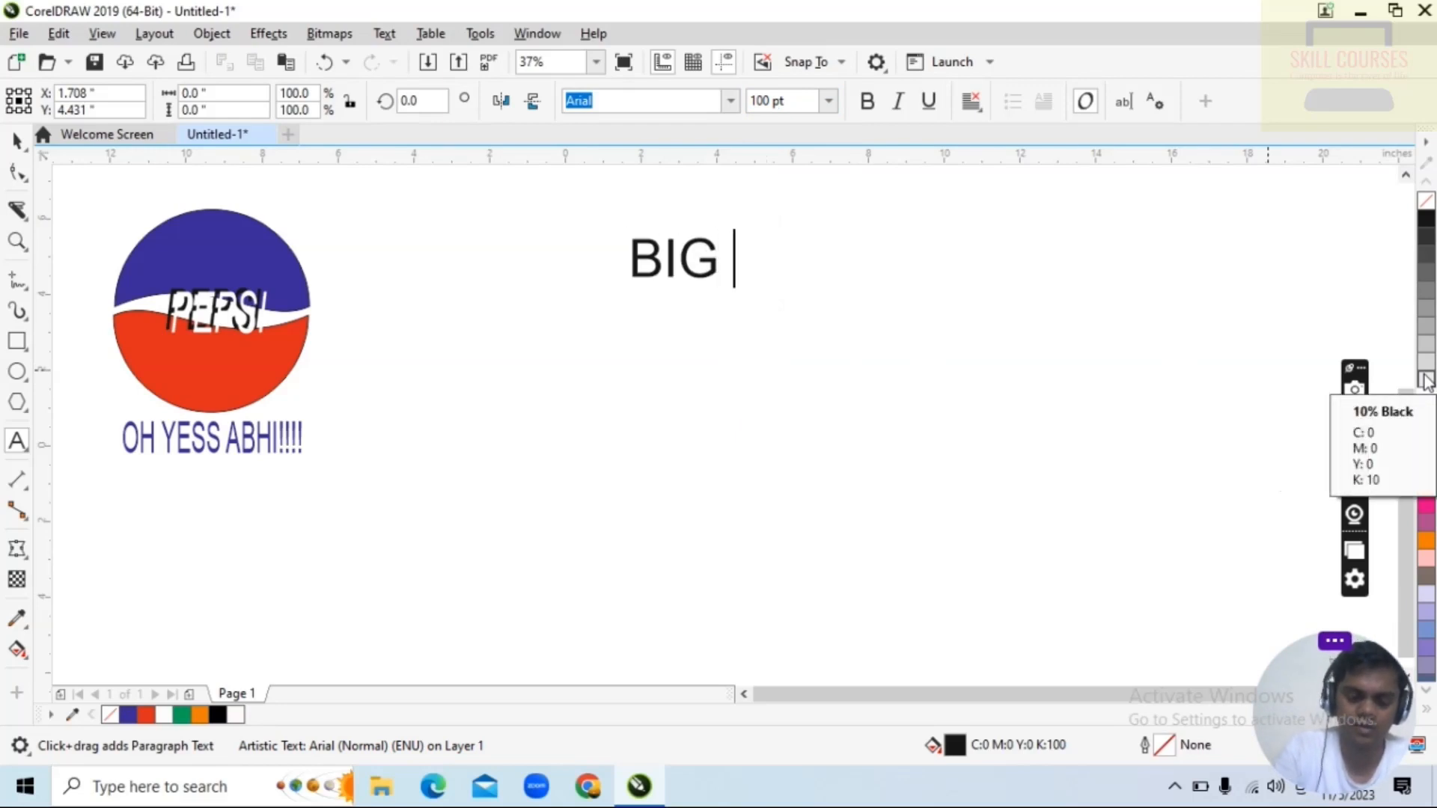
{"action": "type", "text": "BAZZAR"}
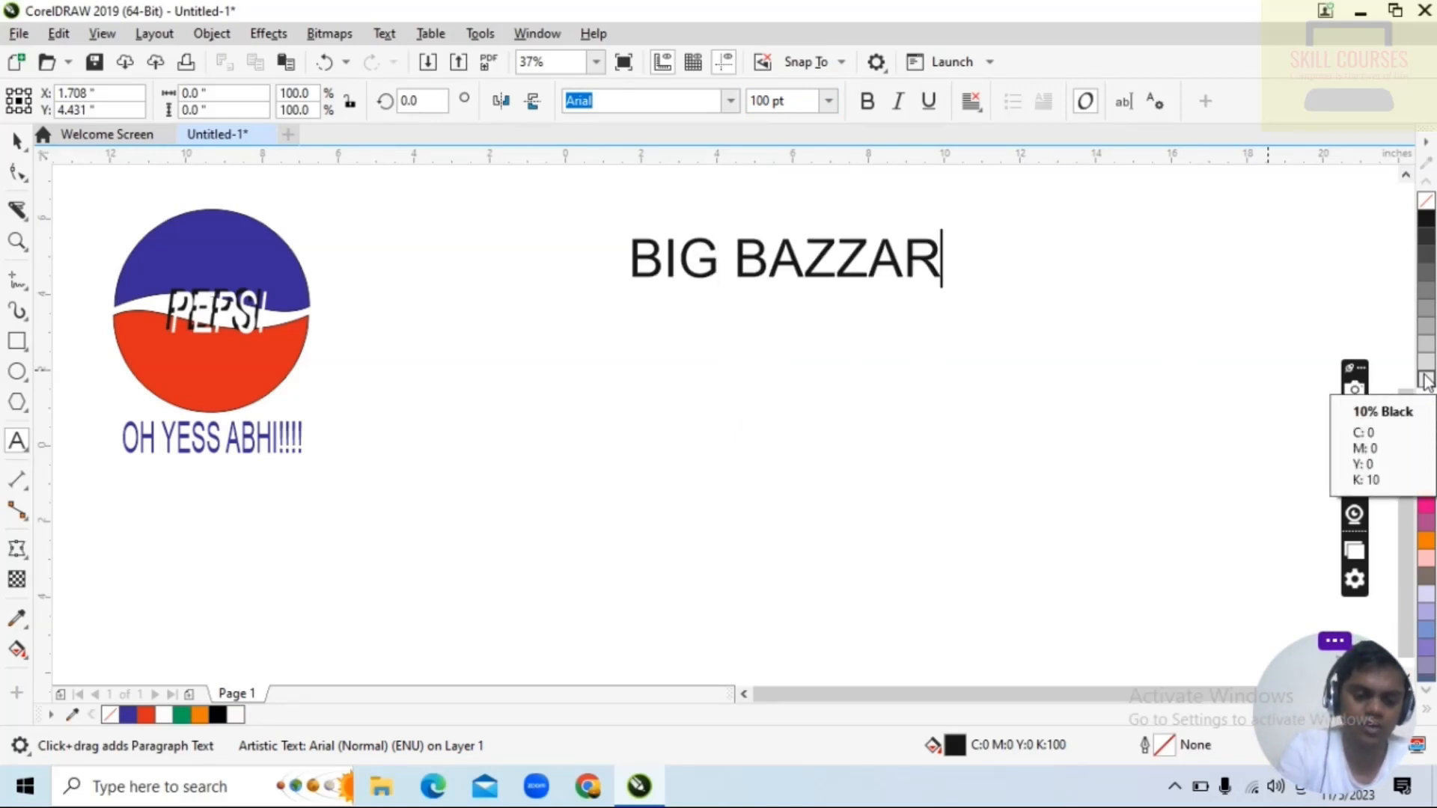
{"action": "key", "text": "ctrl+space"}
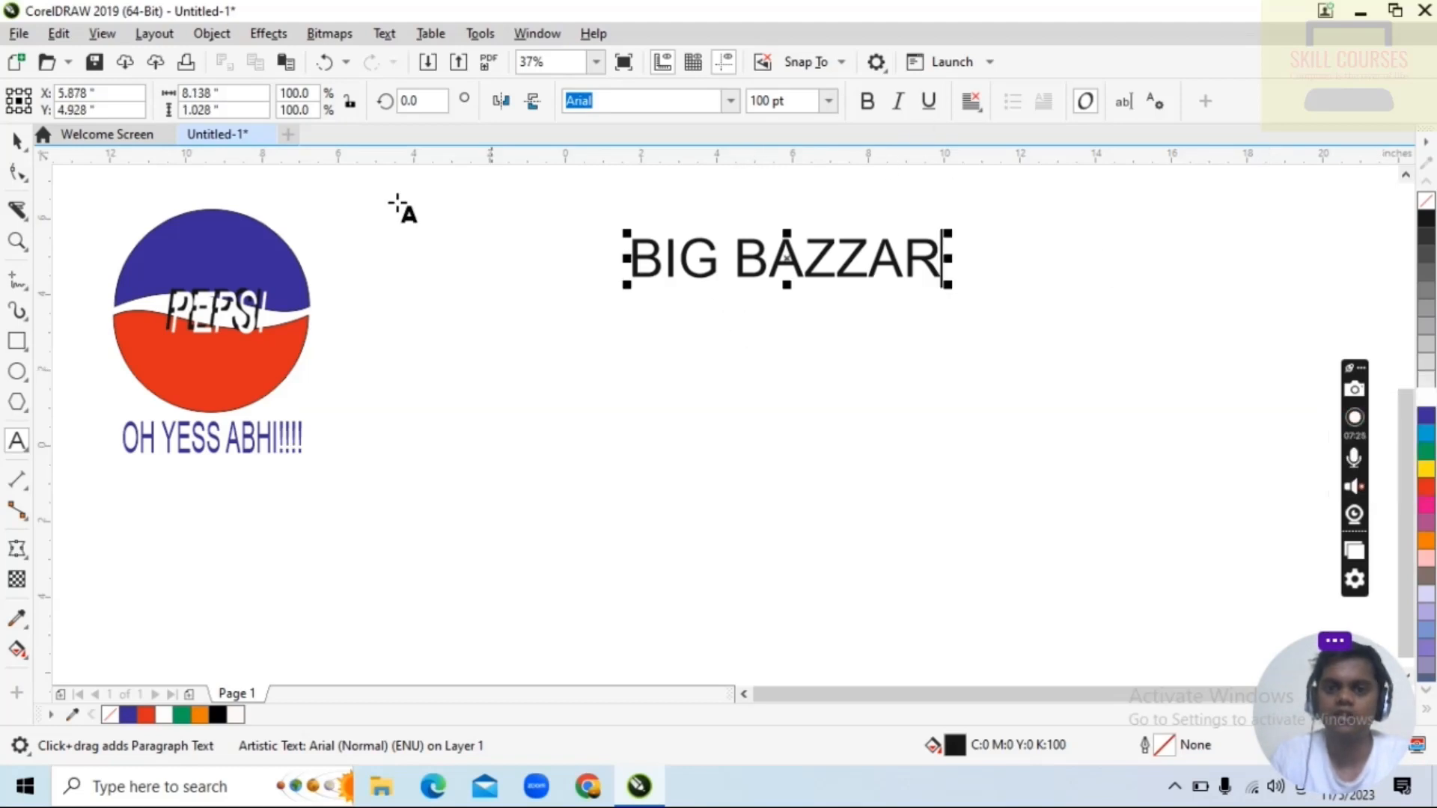
{"action": "left_click", "coordinate": [21, 148]}
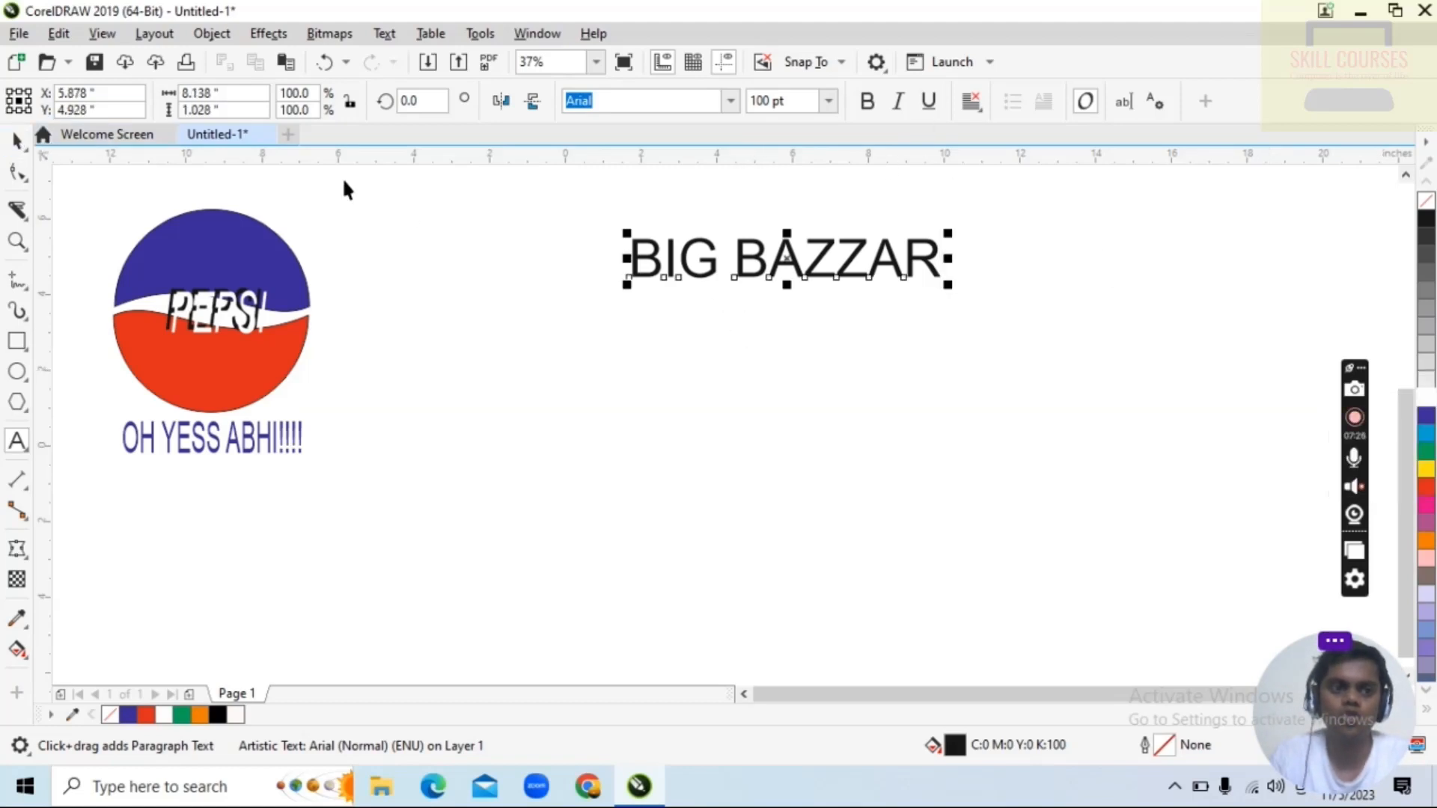
Stretch the BIG BAZZAR text to about 11.4 by 2.4 inches slightly lower down and set its font to Arial Rounded MT Bold.
{"action": "left_click", "coordinate": [794, 266]}
{"action": "left_click_drag", "start_coordinate": [793, 266], "coordinate": [794, 355]}
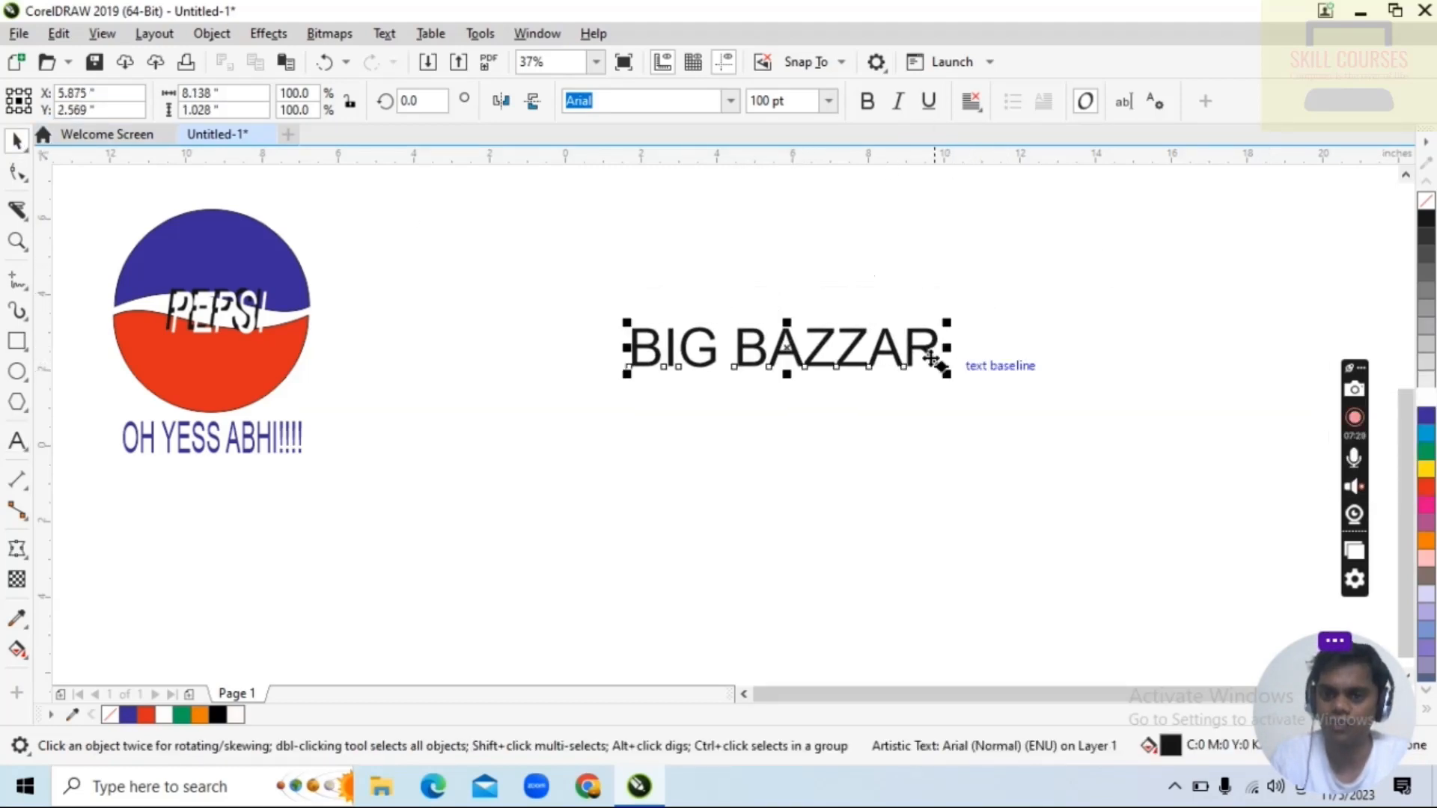
{"action": "left_click_drag", "start_coordinate": [950, 348], "coordinate": [1046, 349]}
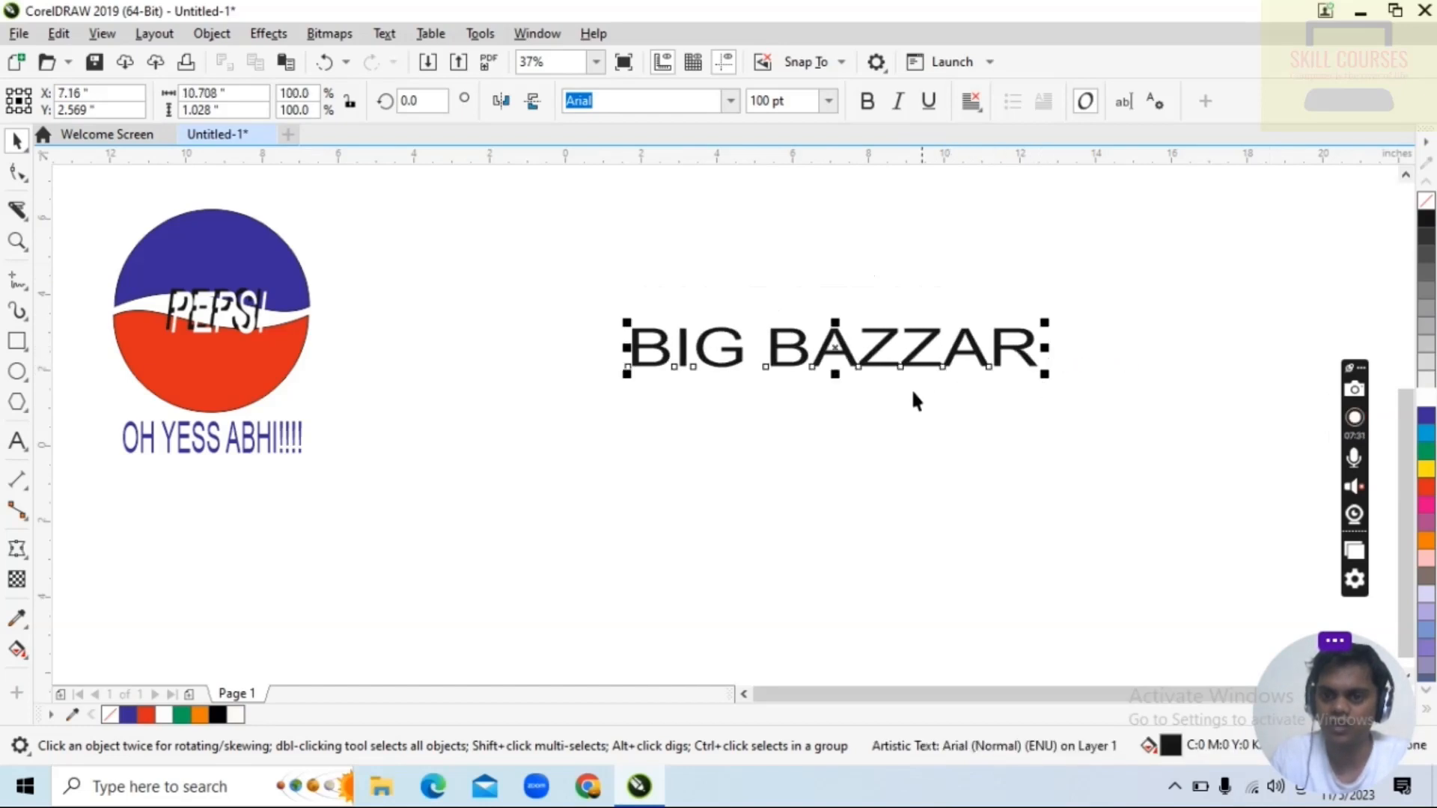
{"action": "left_click_drag", "start_coordinate": [835, 376], "coordinate": [840, 424]}
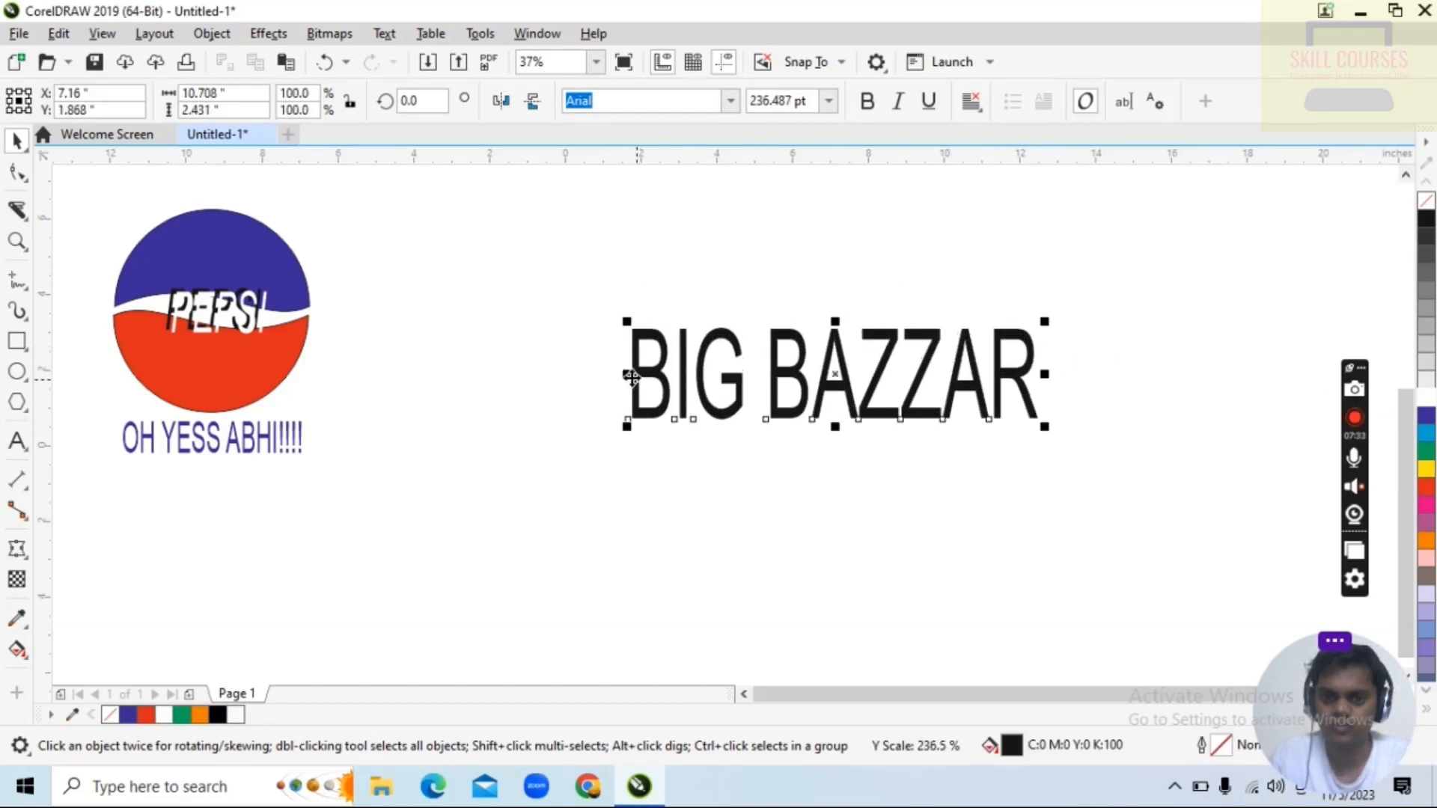
{"action": "left_click_drag", "start_coordinate": [622, 377], "coordinate": [612, 376]}
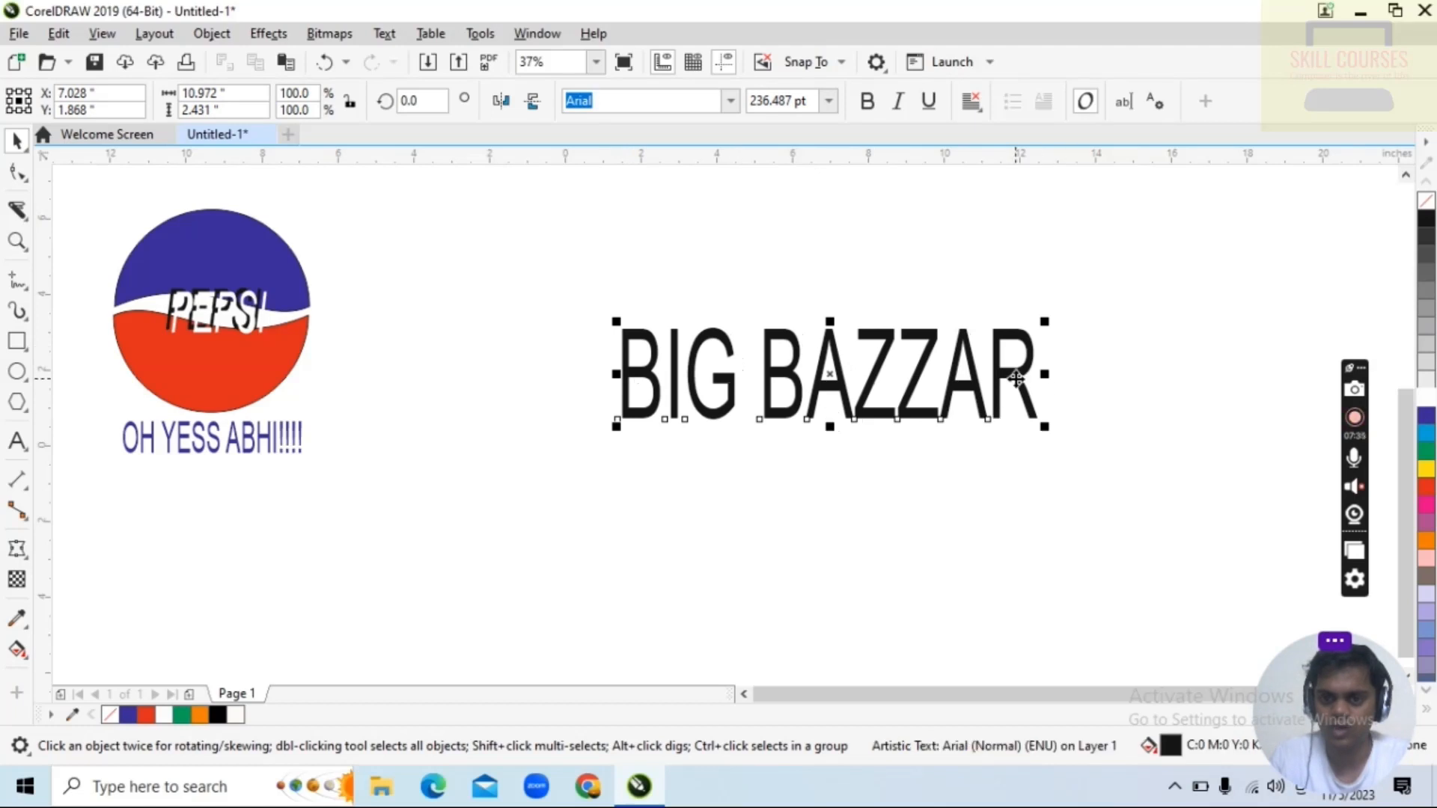
{"action": "left_click_drag", "start_coordinate": [1048, 376], "coordinate": [1061, 376]}
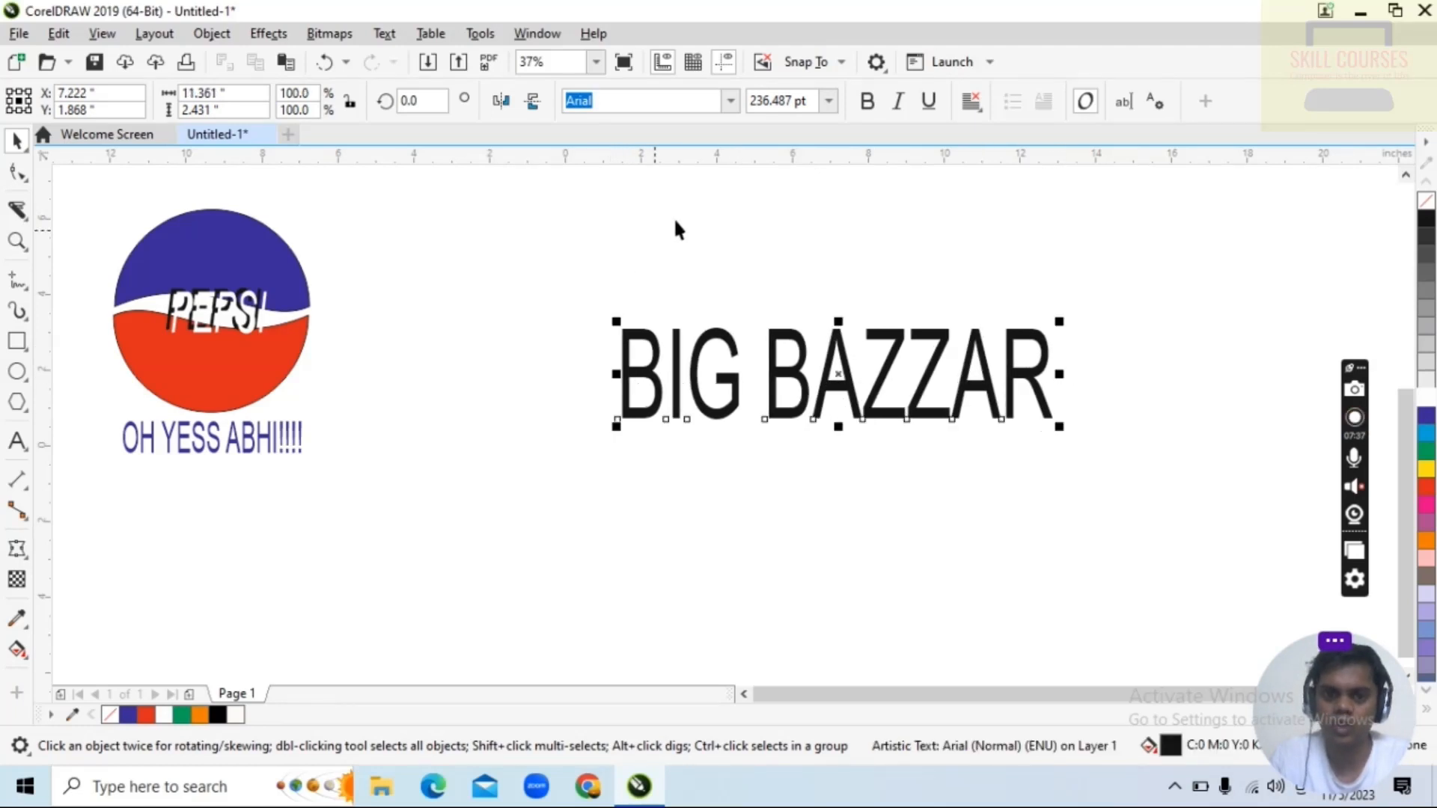
{"action": "left_click", "coordinate": [729, 100]}
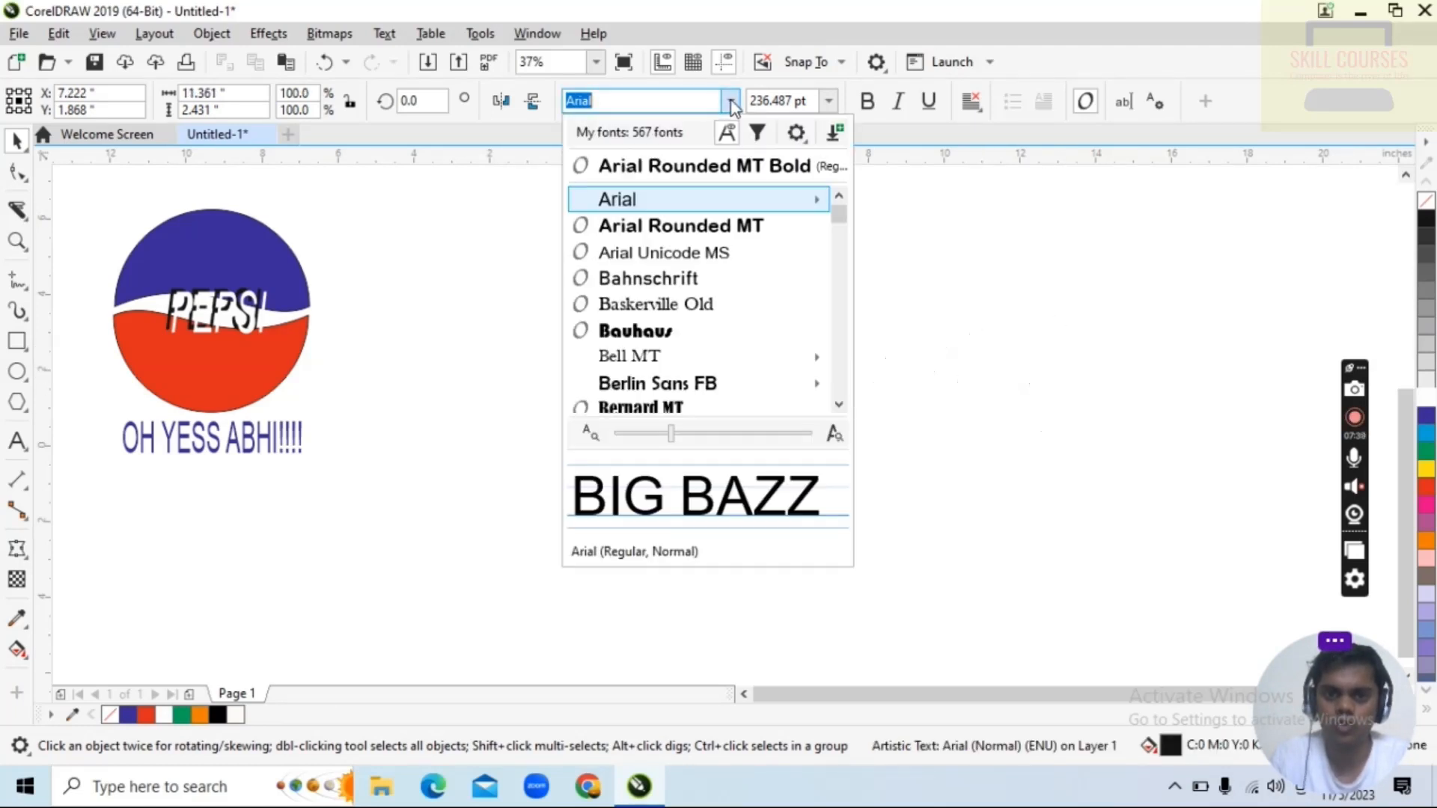
{"action": "left_click", "coordinate": [704, 168]}
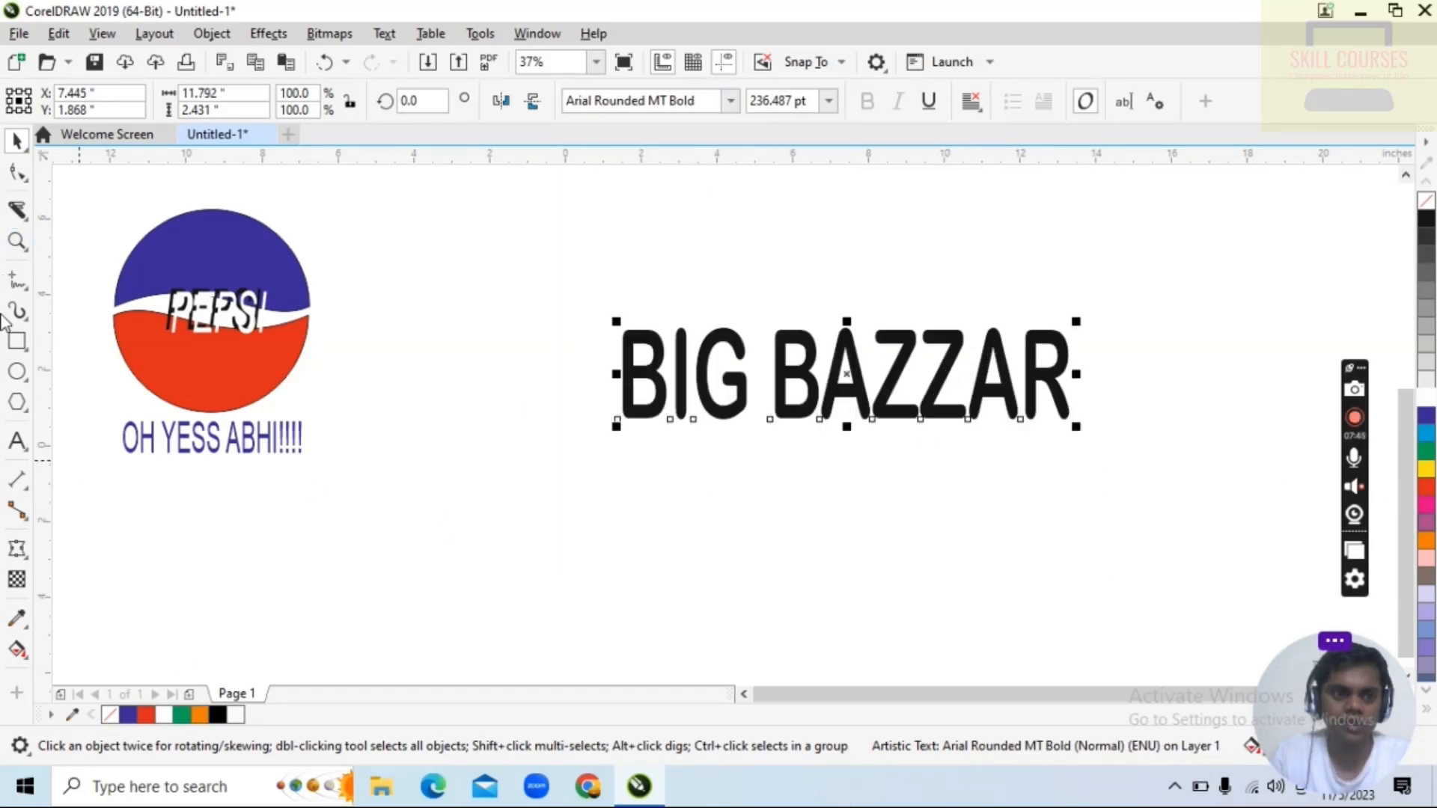
Draw a rectangle about 13.4 by 5.1 inches around the BIG BAZZAR text.
{"action": "left_click", "coordinate": [16, 343]}
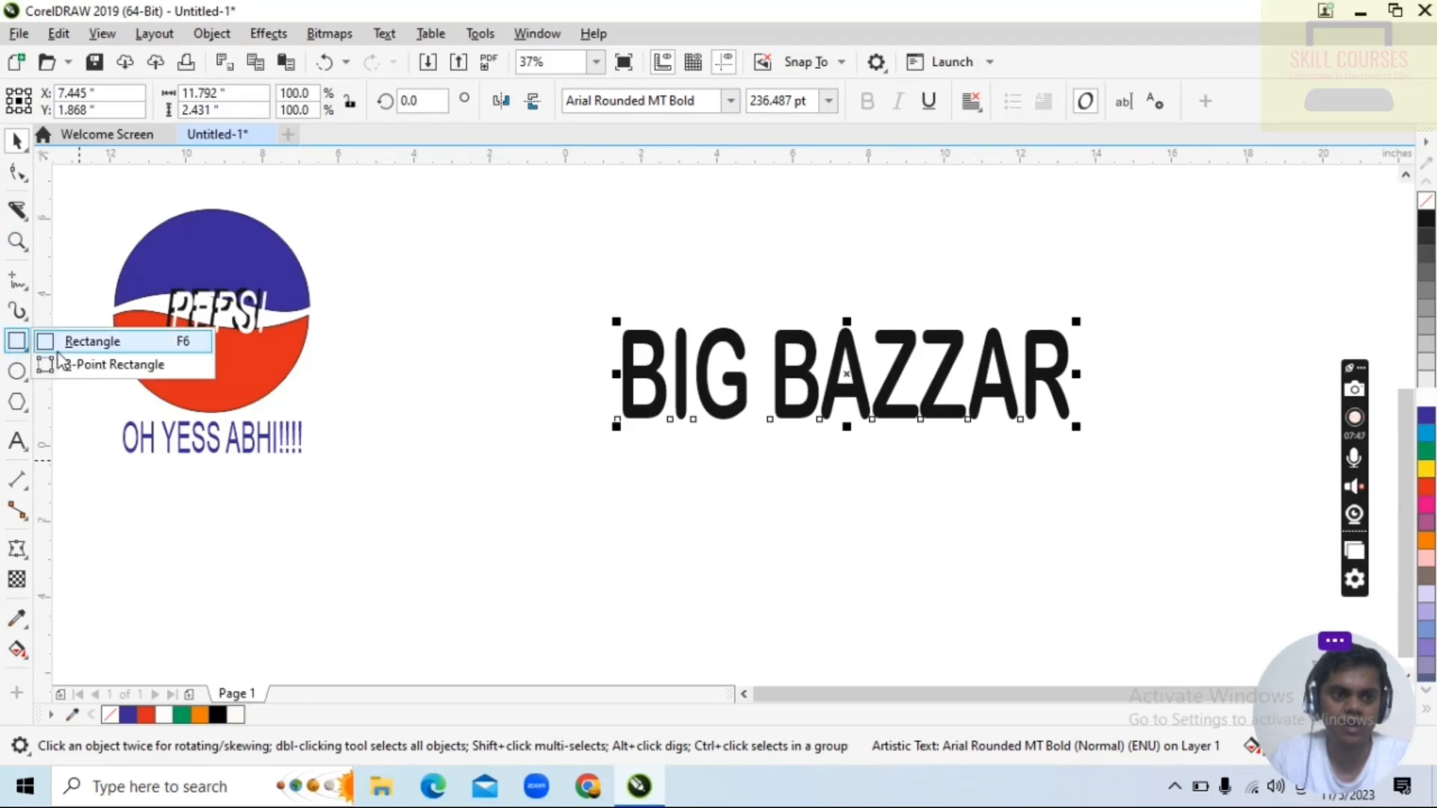
{"action": "left_click", "coordinate": [59, 340]}
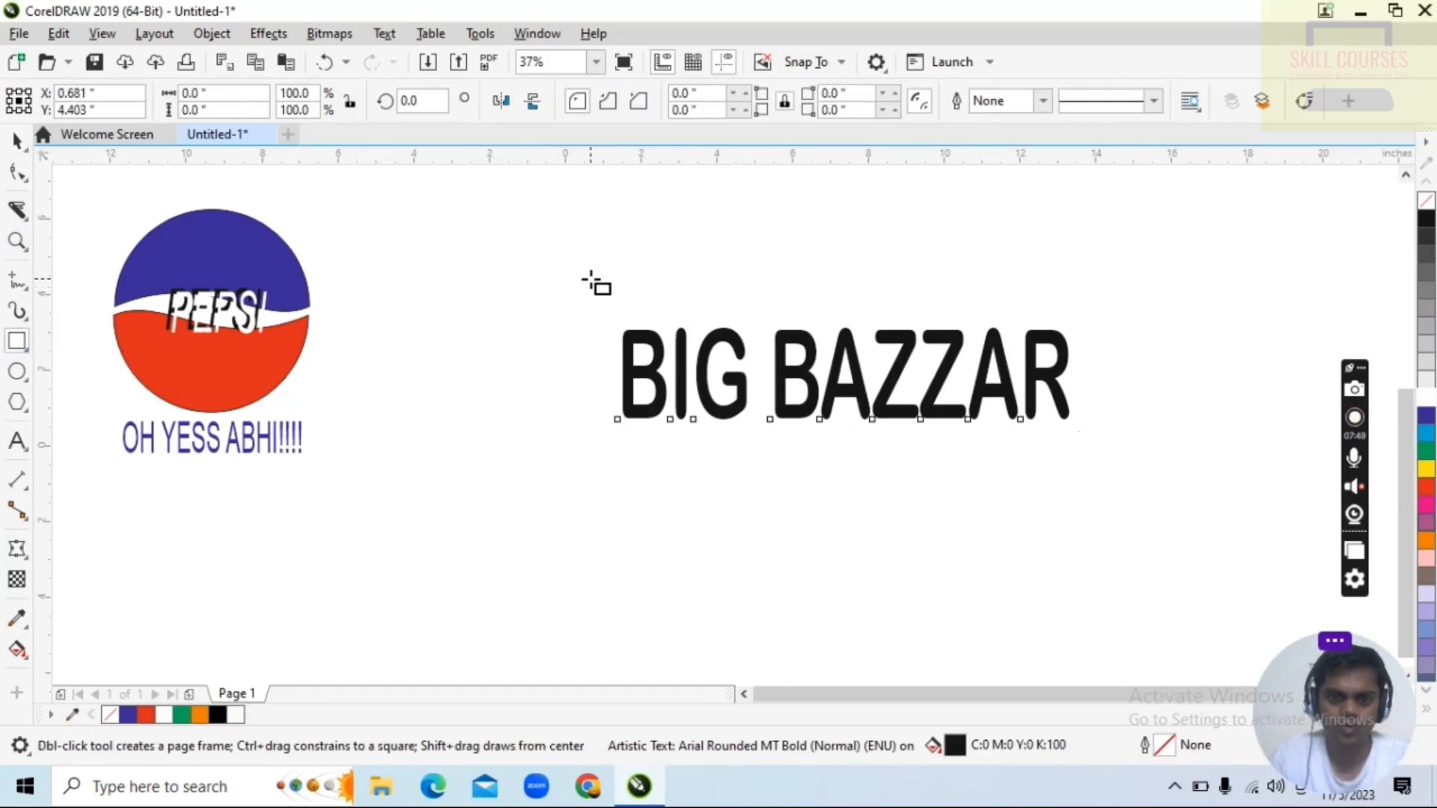
{"action": "left_click_drag", "start_coordinate": [591, 279], "coordinate": [1097, 473]}
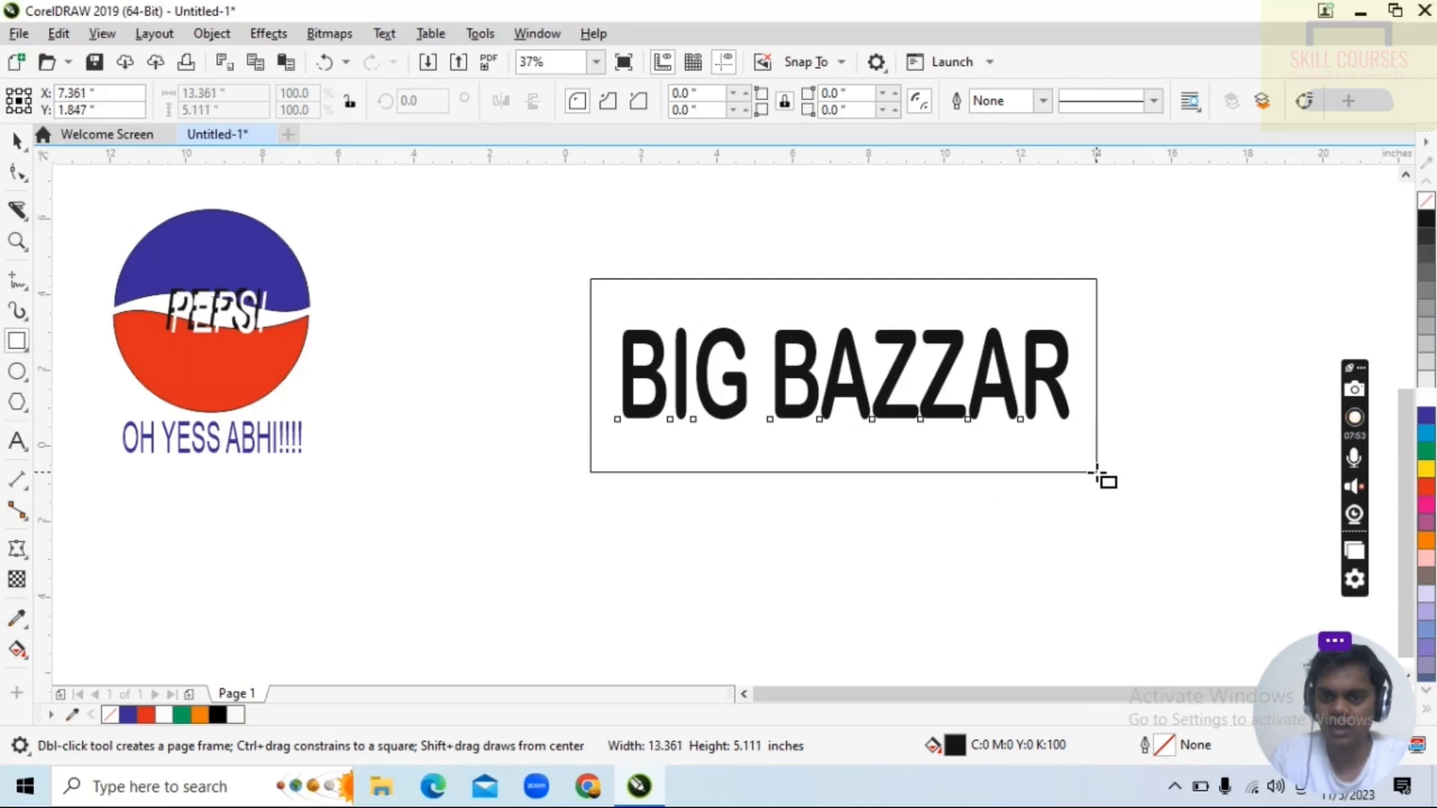
{"action": "left_click_drag", "start_coordinate": [1096, 473], "coordinate": [1097, 472]}
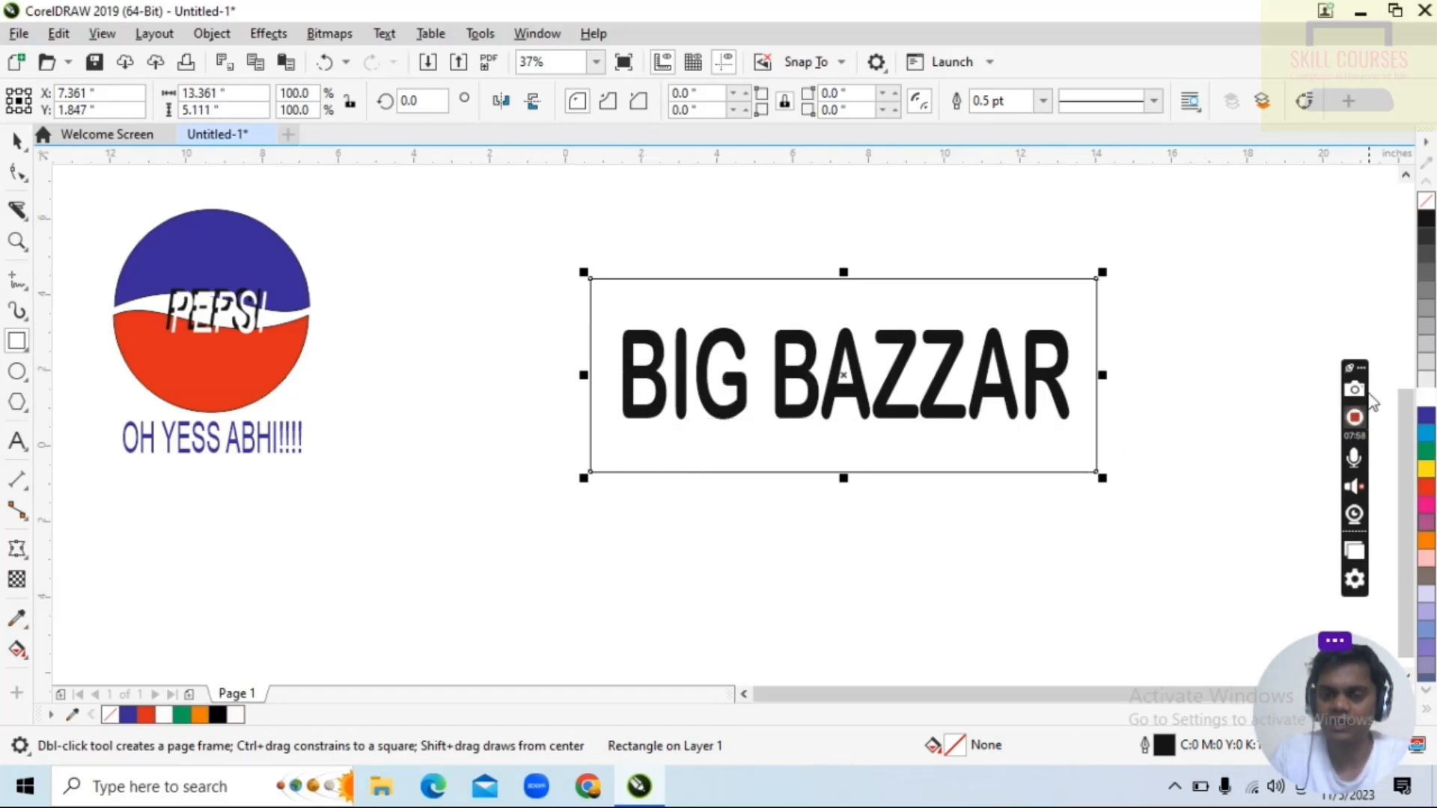
Try a green fill on the rectangle and remove it again.
{"action": "left_click", "coordinate": [1426, 450]}
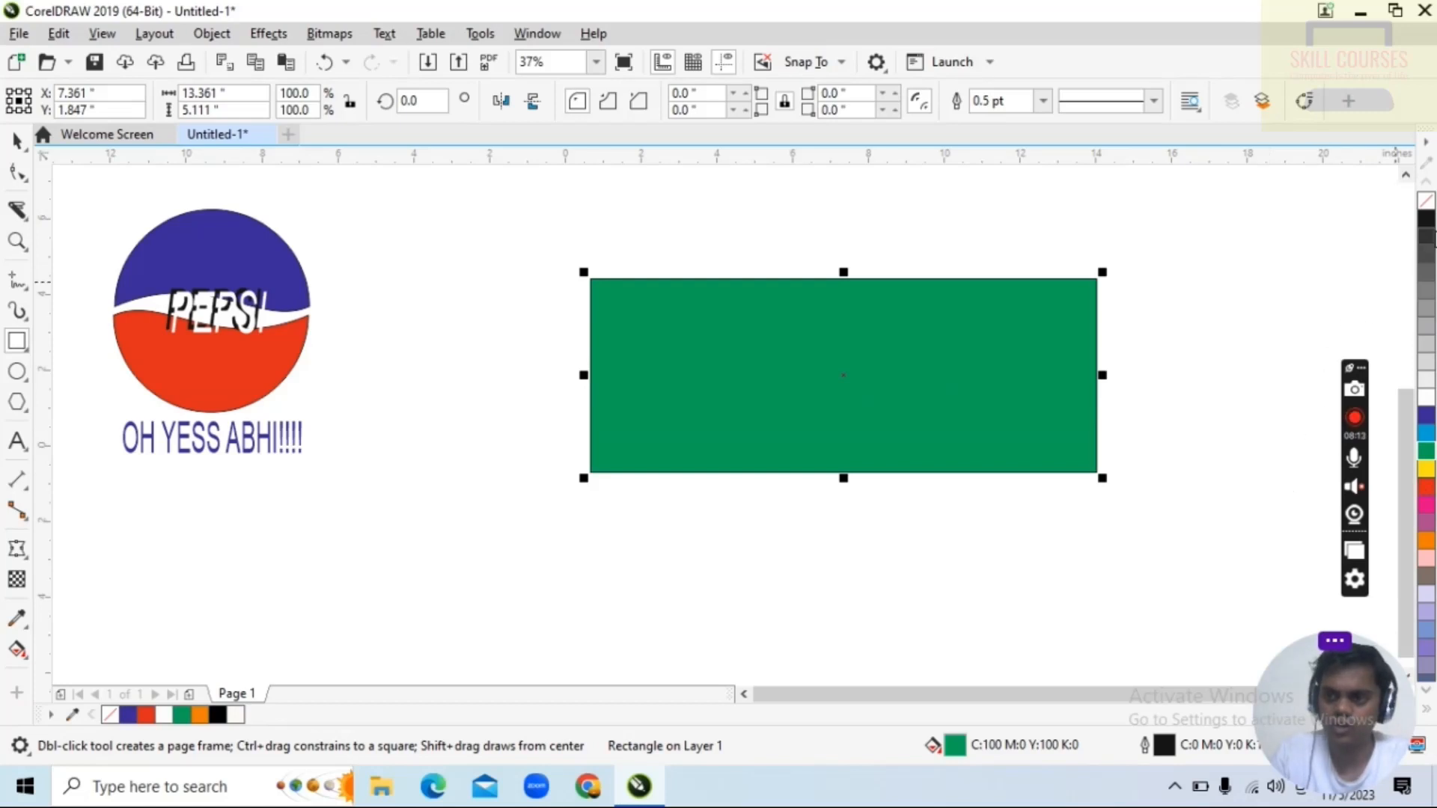
{"action": "left_click", "coordinate": [1428, 203]}
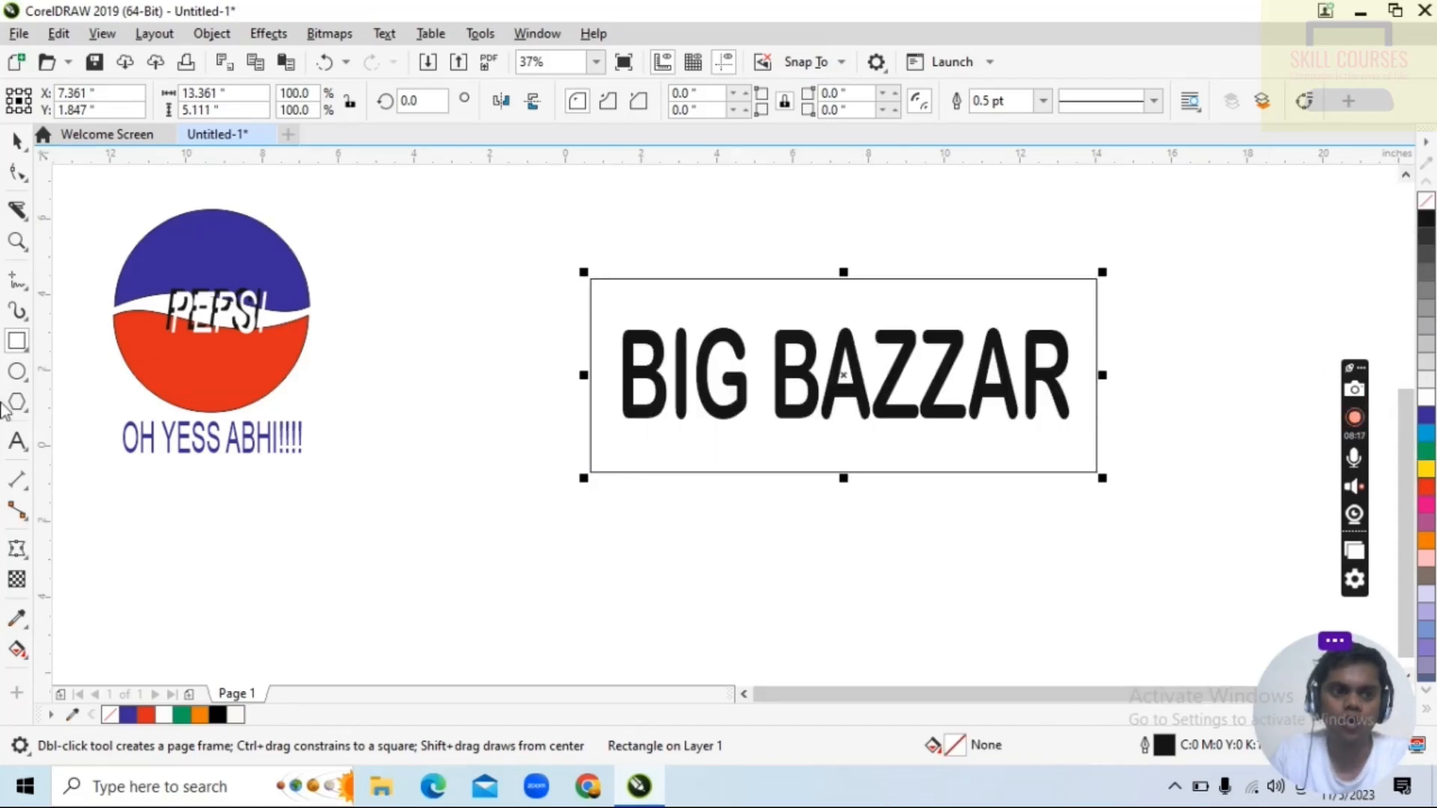
Slice the rectangle in two with the Knife tool along a diagonal from its upper edge near the G to its lower edge.
{"action": "left_click", "coordinate": [20, 214]}
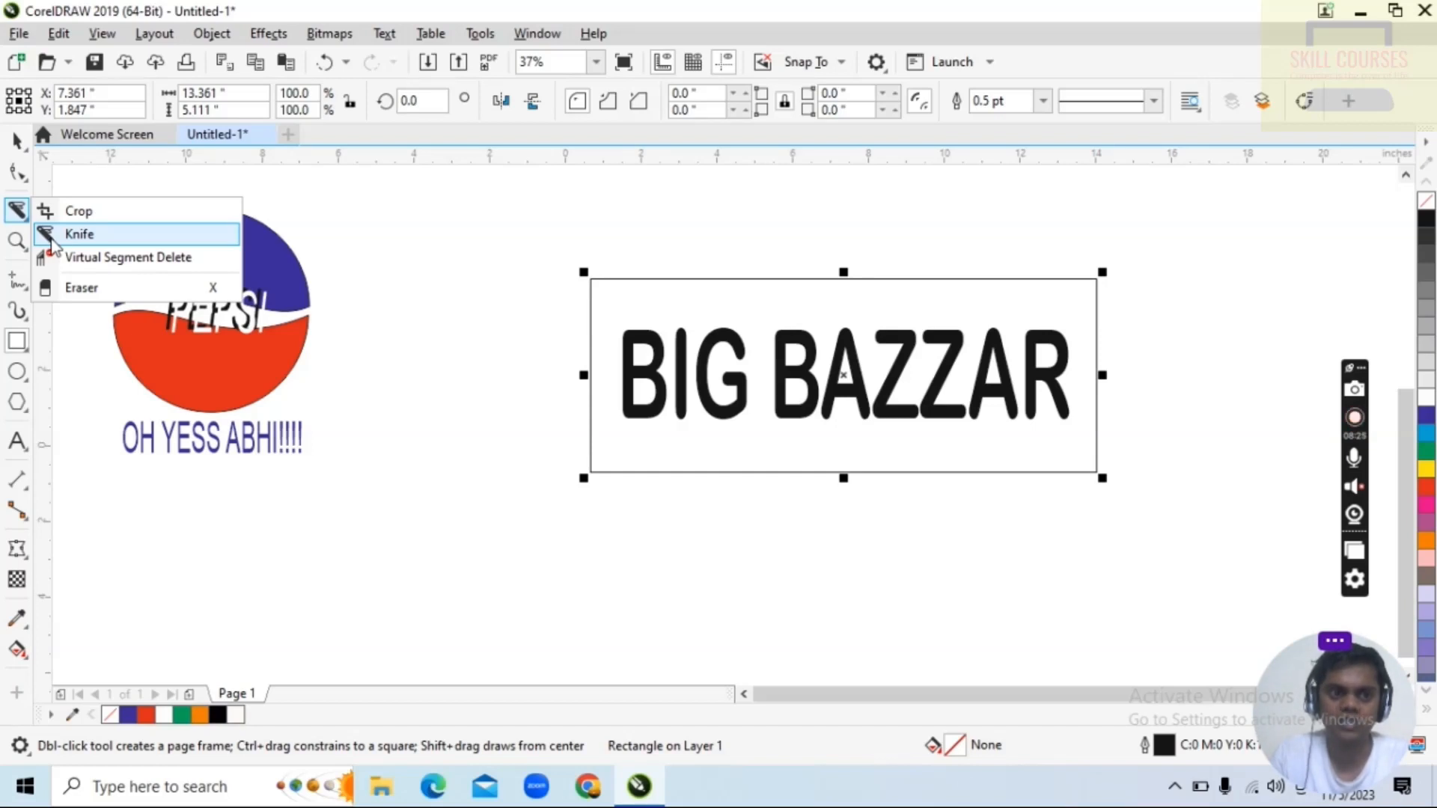
{"action": "left_click", "coordinate": [51, 235]}
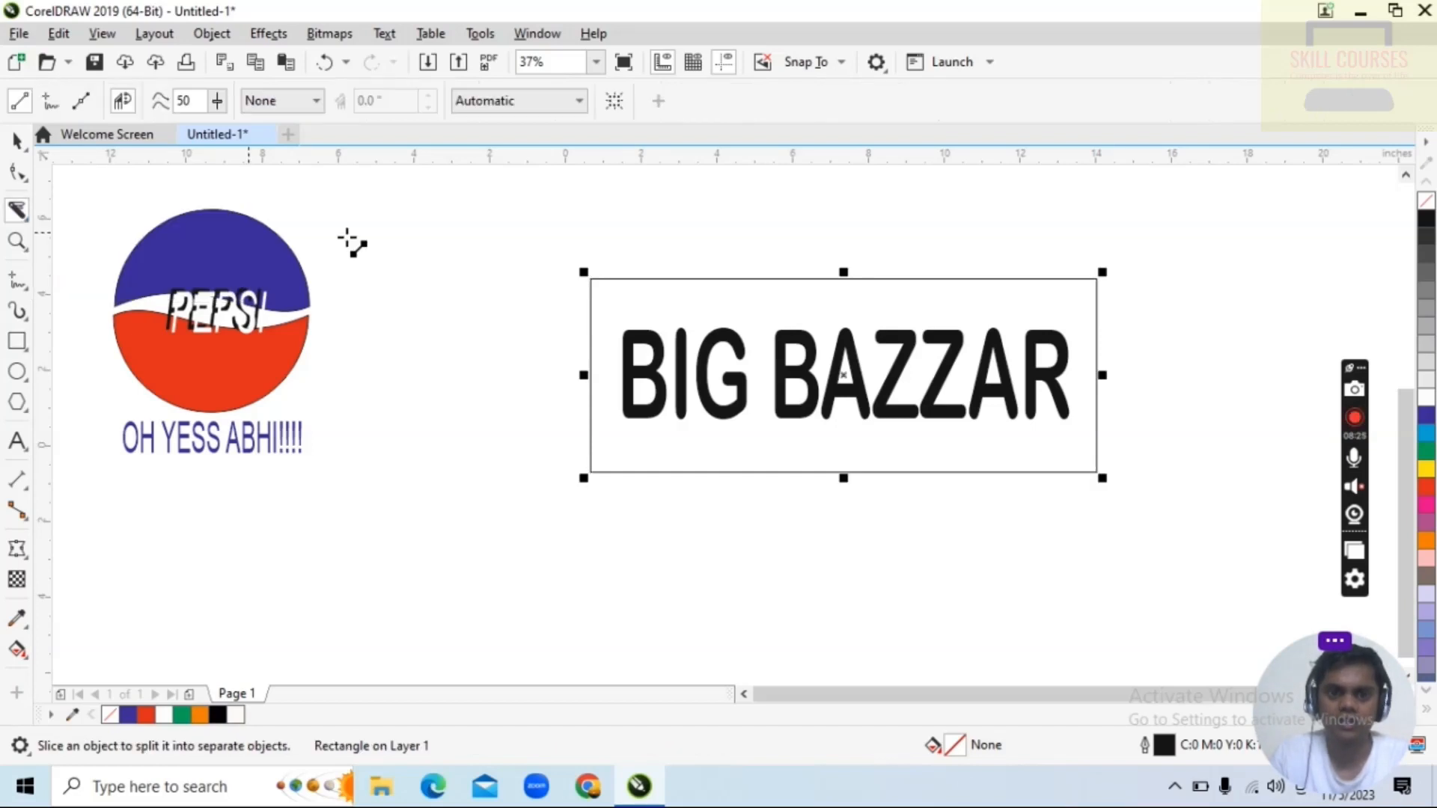
{"action": "left_click", "coordinate": [709, 278]}
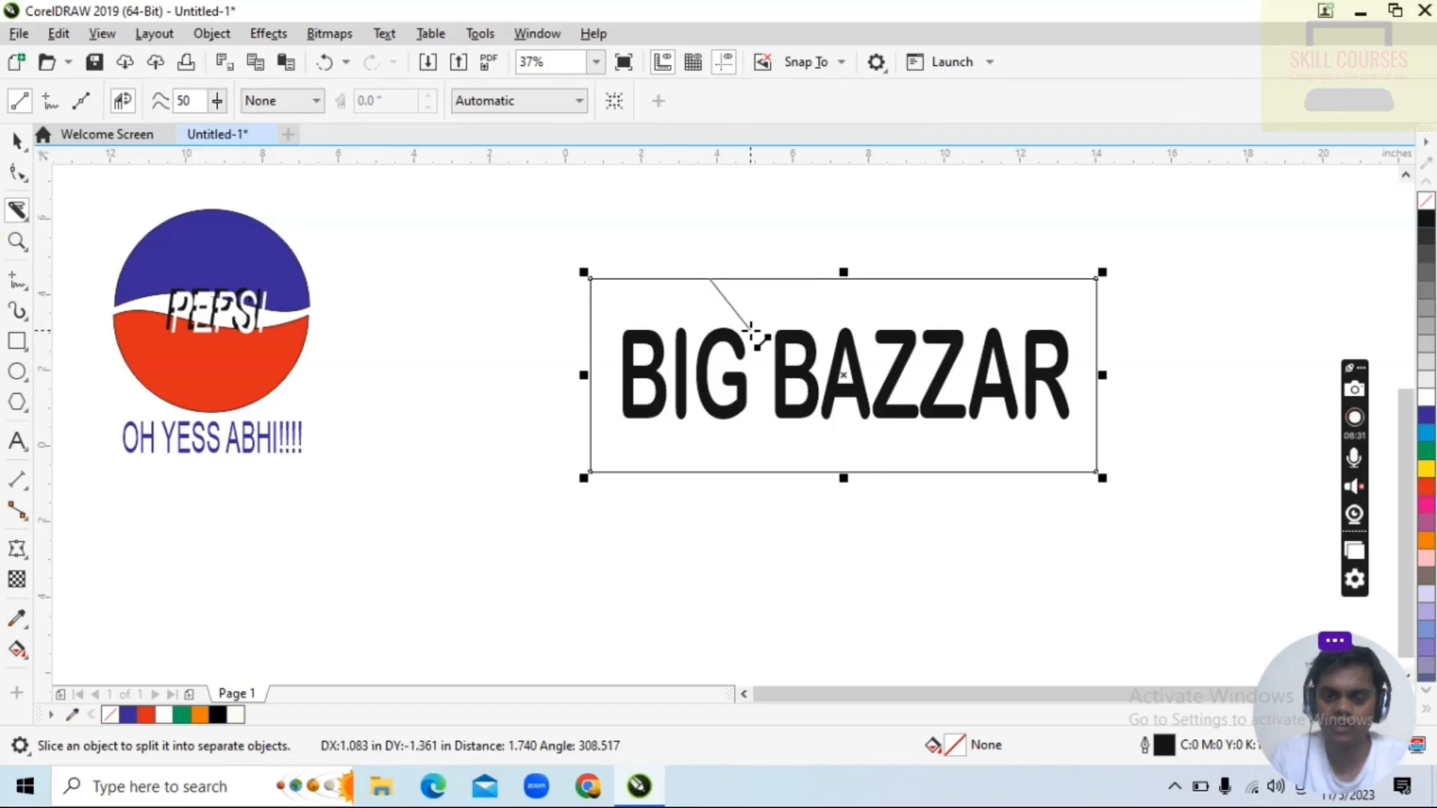
{"action": "left_click", "coordinate": [900, 531]}
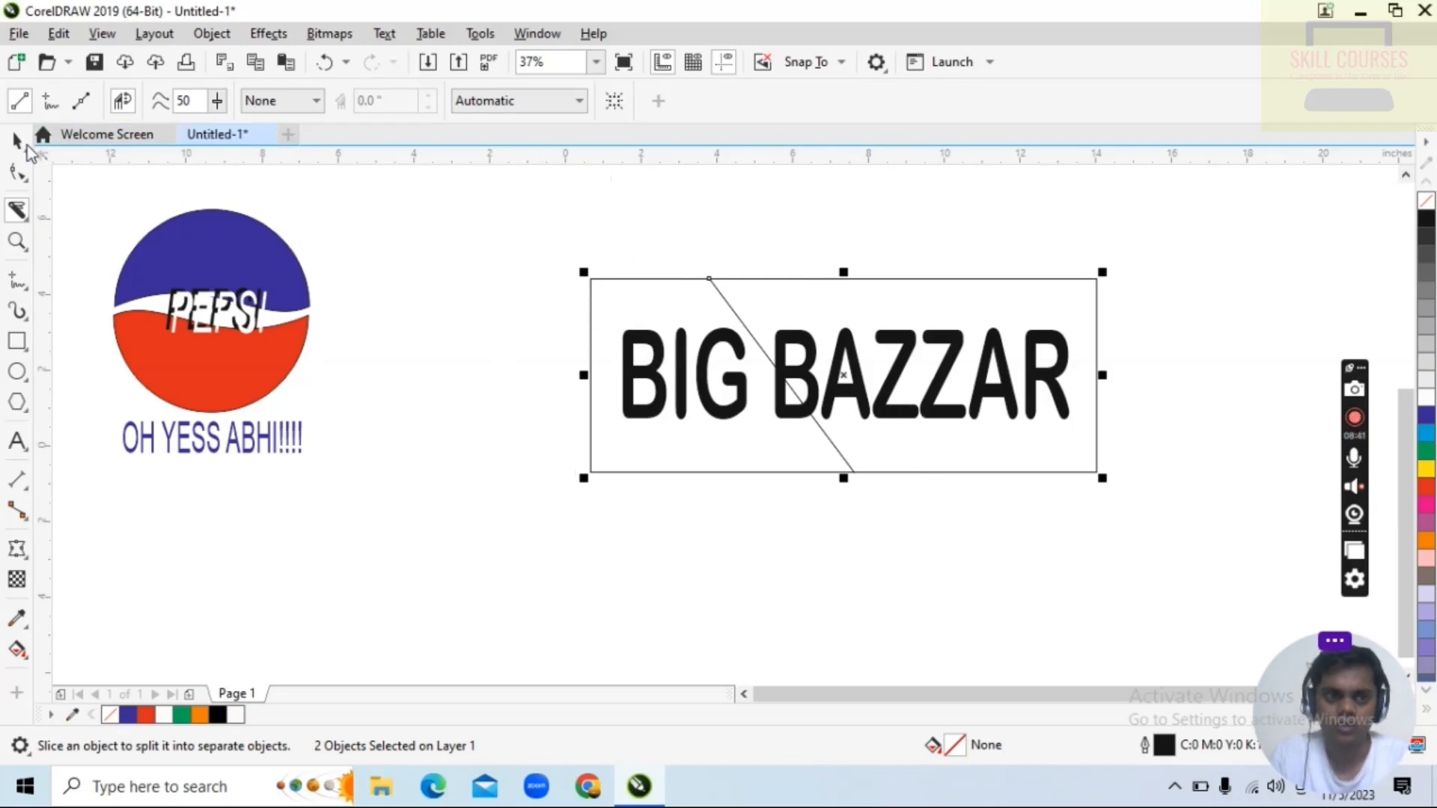
Check the two sliced rectangle pieces by selecting each in turn, ending with the left piece selected.
{"action": "left_click", "coordinate": [16, 139]}
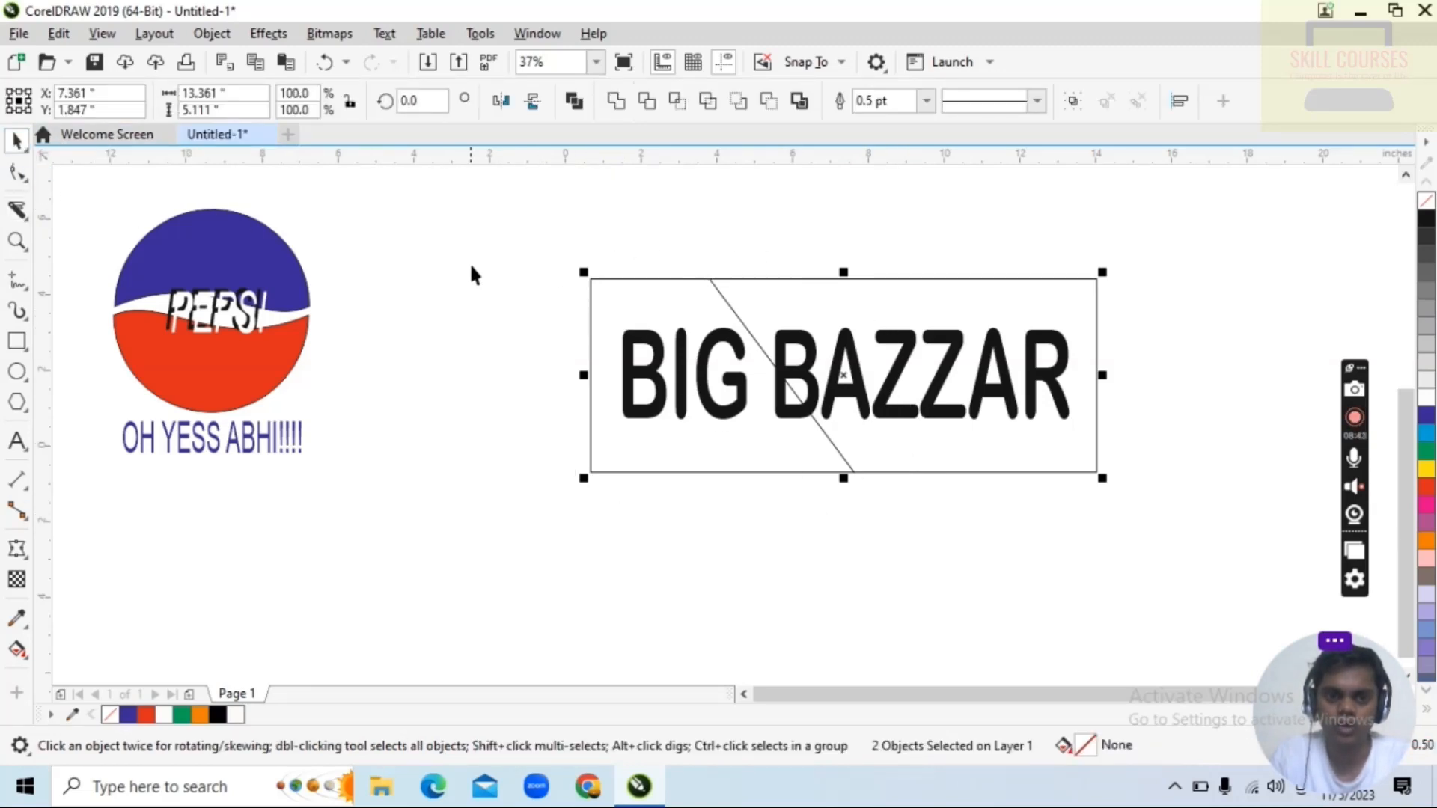
{"action": "left_click", "coordinate": [746, 410]}
{"action": "left_click", "coordinate": [689, 426]}
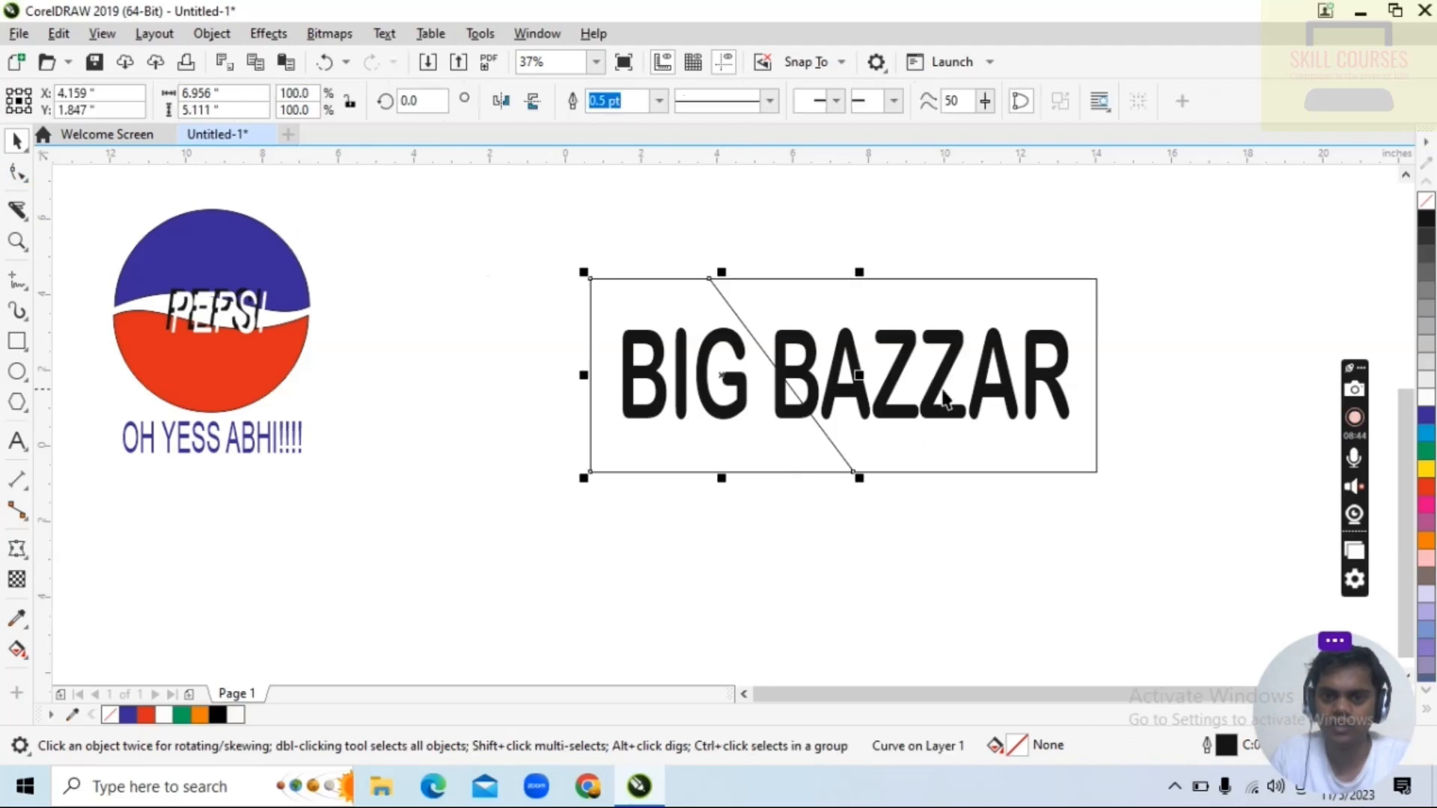
{"action": "left_click", "coordinate": [1029, 309]}
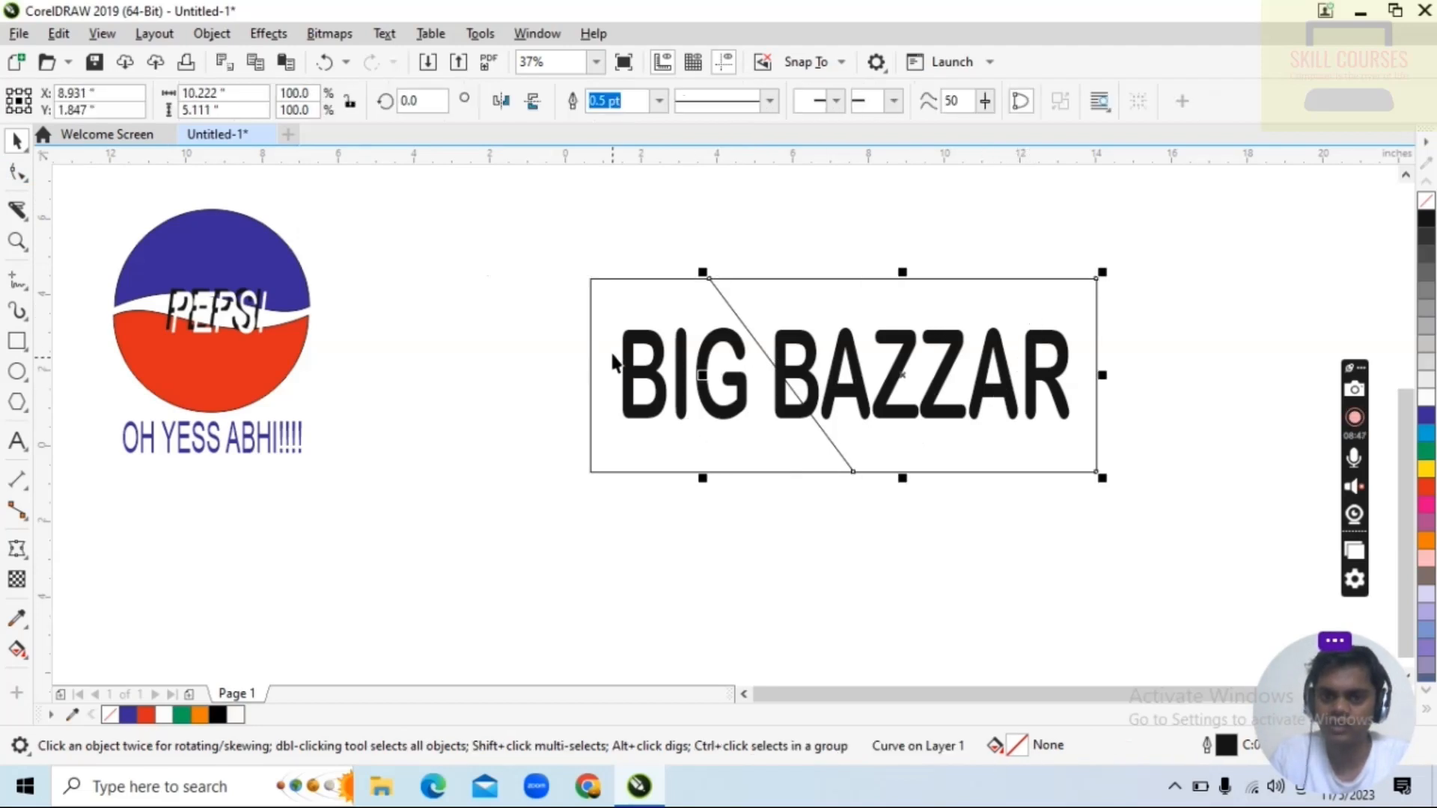
{"action": "left_click", "coordinate": [630, 310]}
{"action": "left_click", "coordinate": [995, 327]}
{"action": "left_click", "coordinate": [639, 291]}
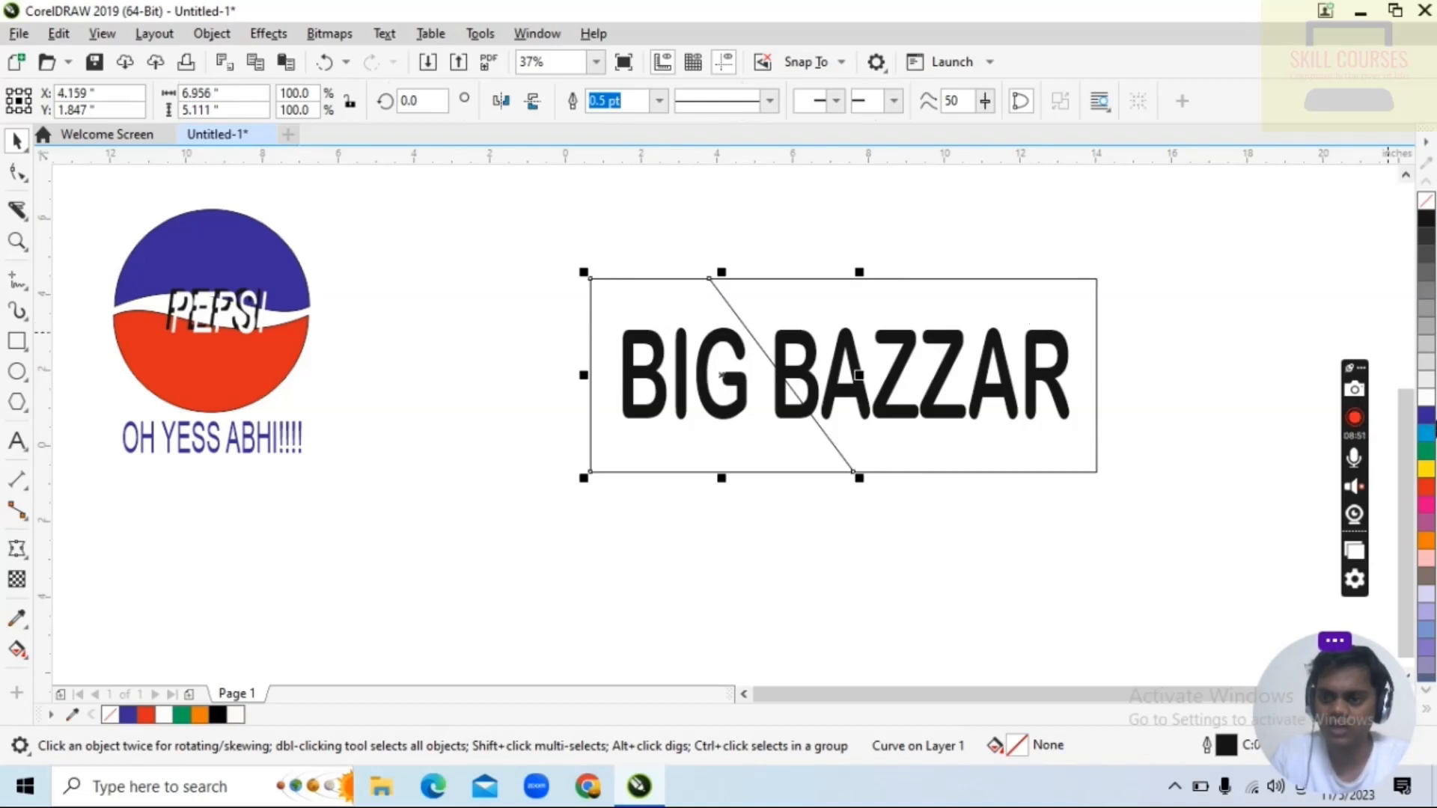
Fill the left rectangle piece with orange (C:0 M:60 Y:100 K:0) and the right piece with blue (C:100 M:100 Y:0 K:0).
{"action": "left_click", "coordinate": [1426, 543]}
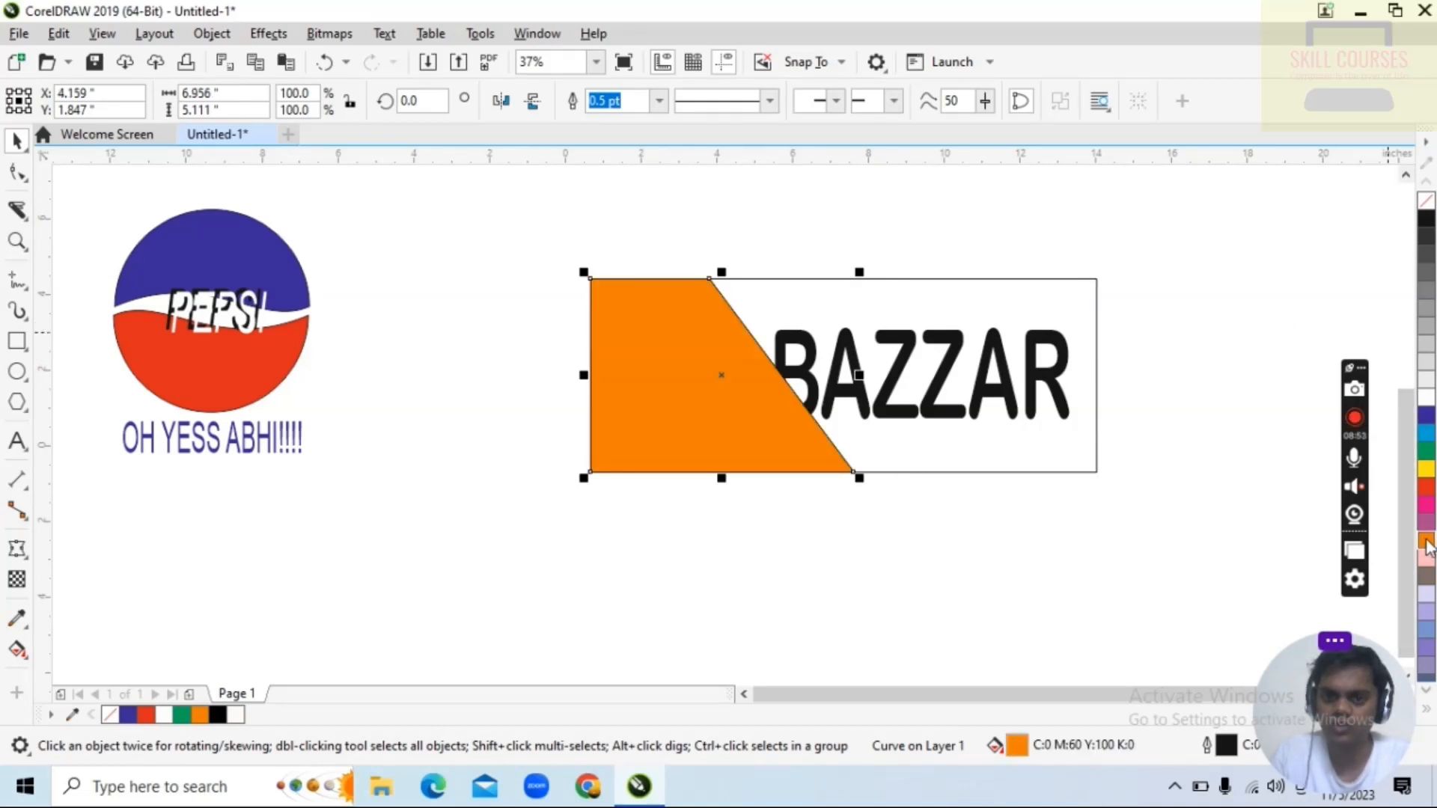
{"action": "left_click", "coordinate": [984, 327]}
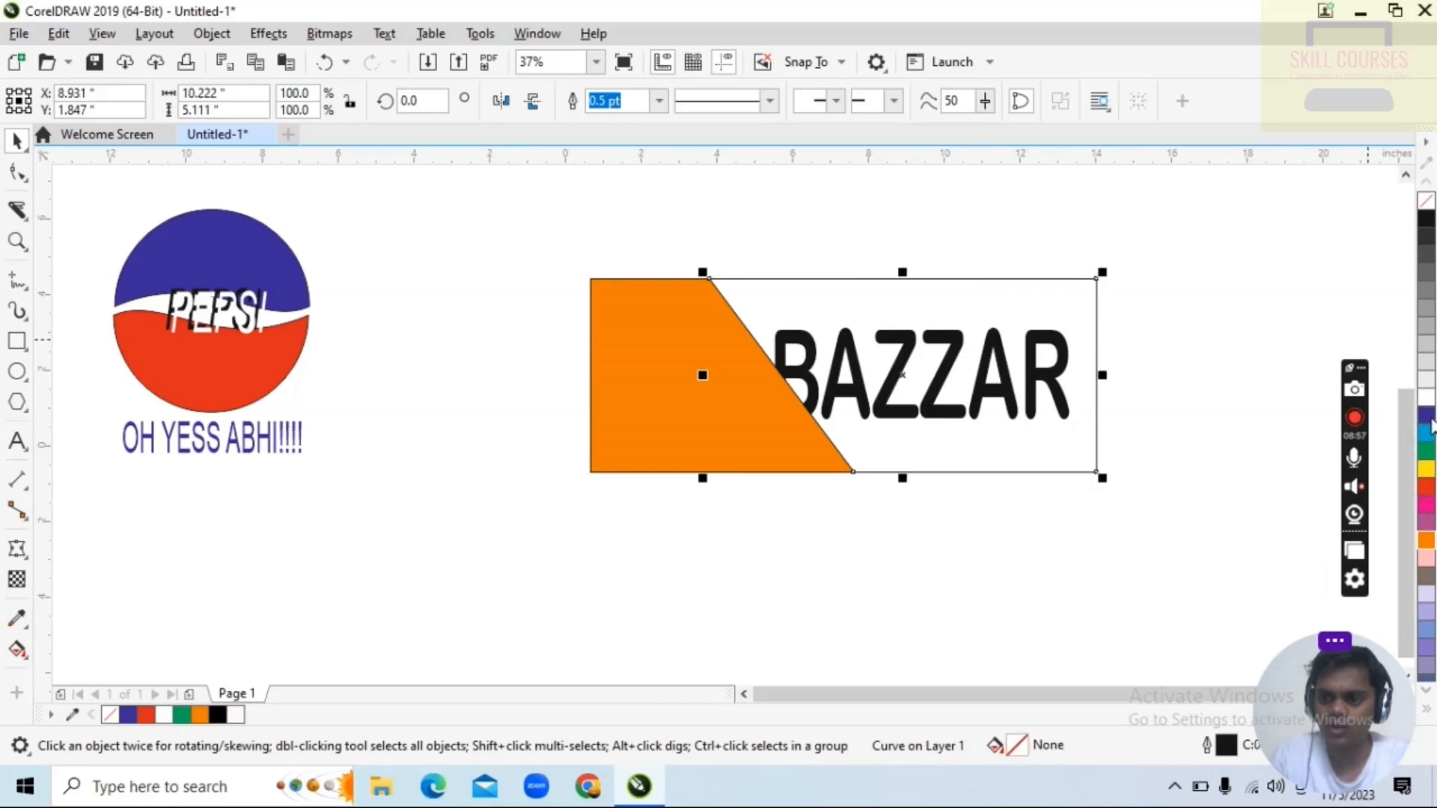
{"action": "left_click", "coordinate": [1427, 417]}
Change the left piece's outline color to the same orange as its fill, sampled from the document palette.
{"action": "left_click", "coordinate": [671, 376]}
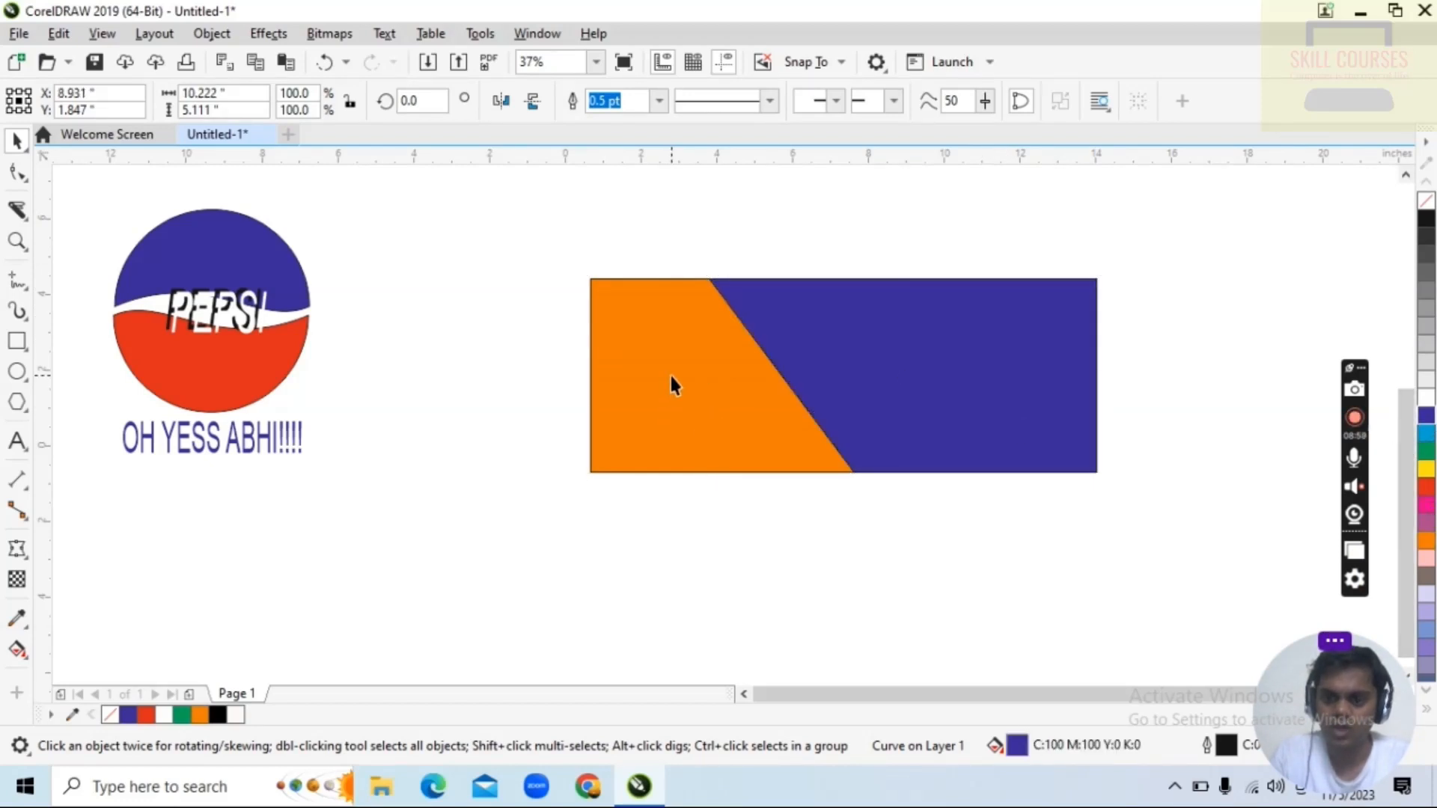
{"action": "double_click", "coordinate": [1224, 746]}
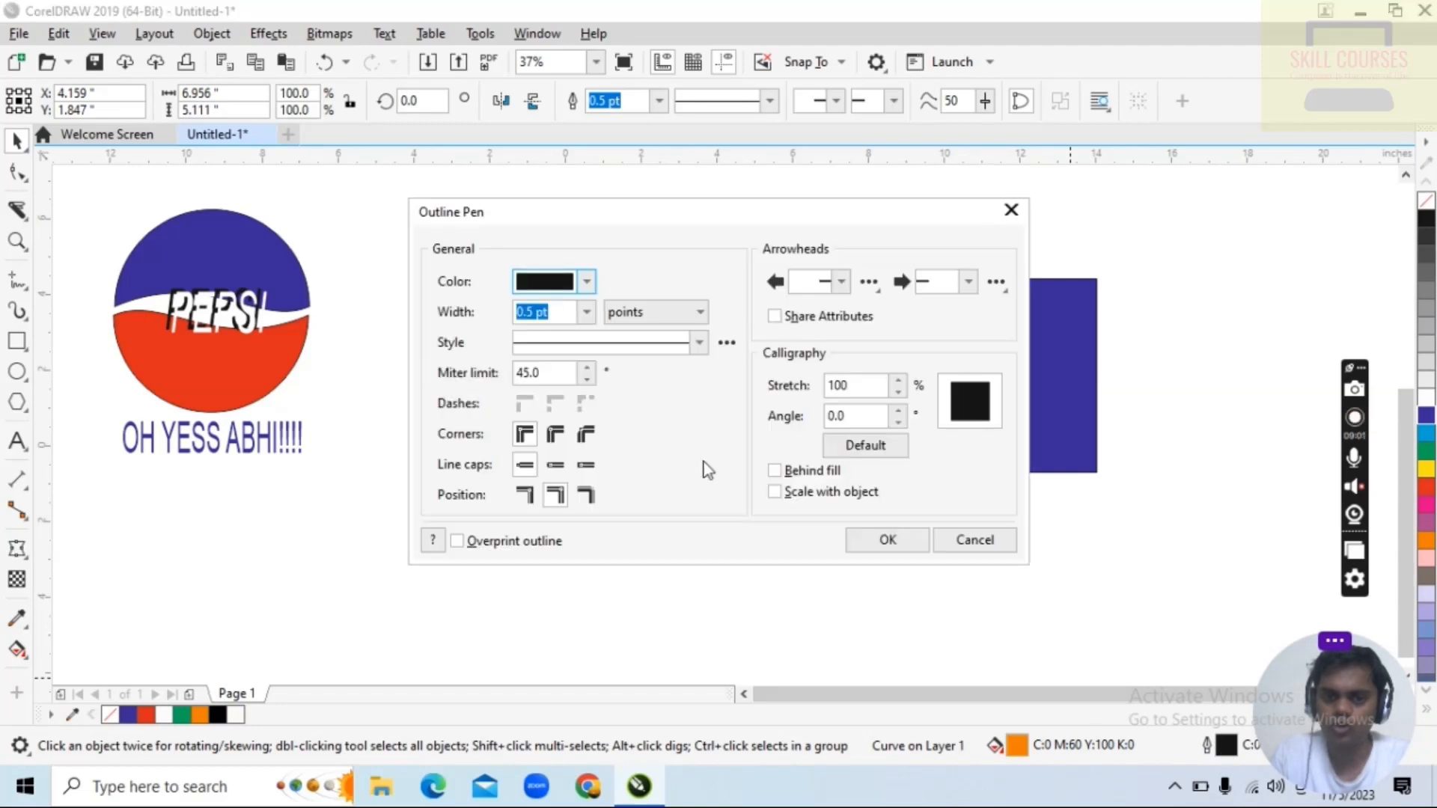
{"action": "left_click", "coordinate": [587, 282]}
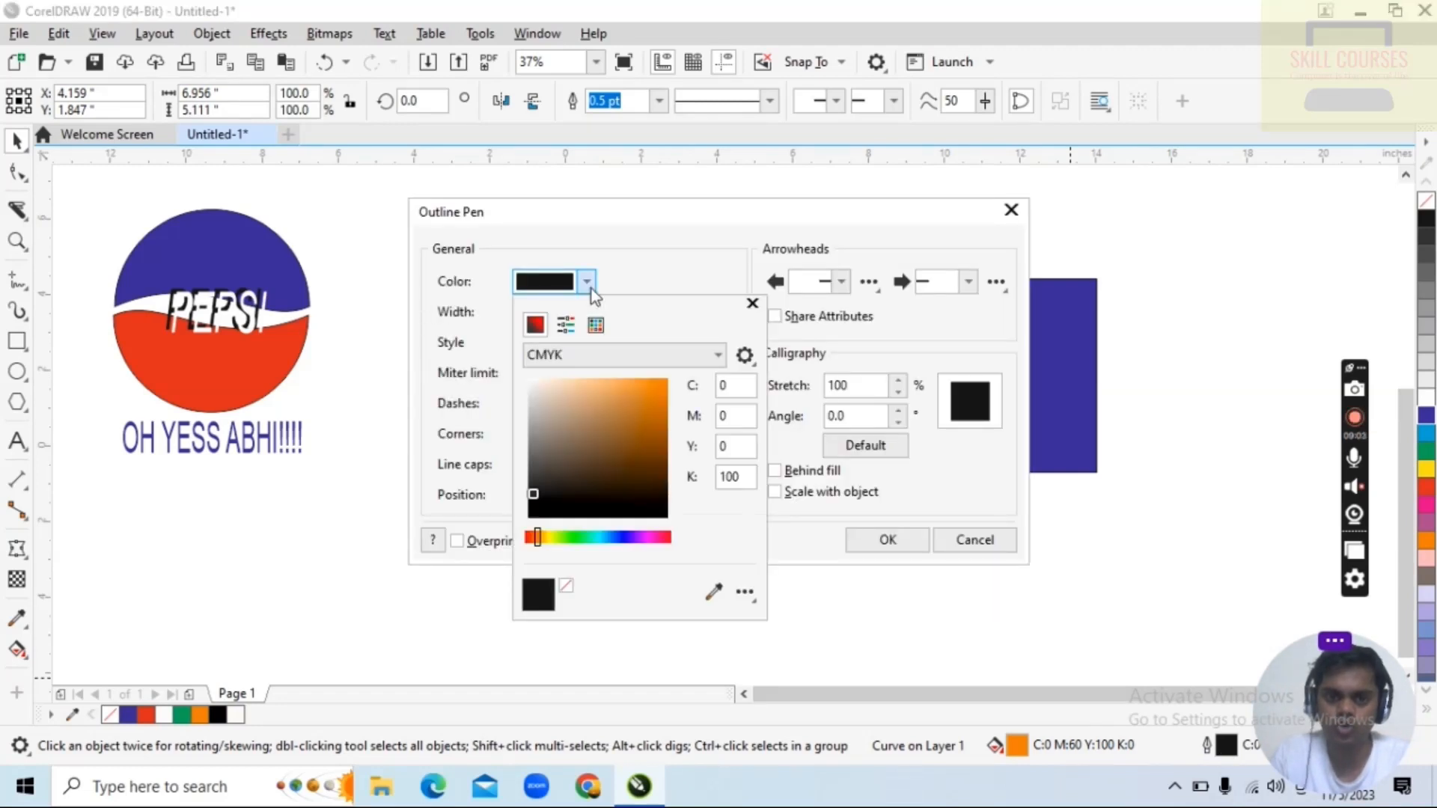
{"action": "left_click", "coordinate": [720, 588]}
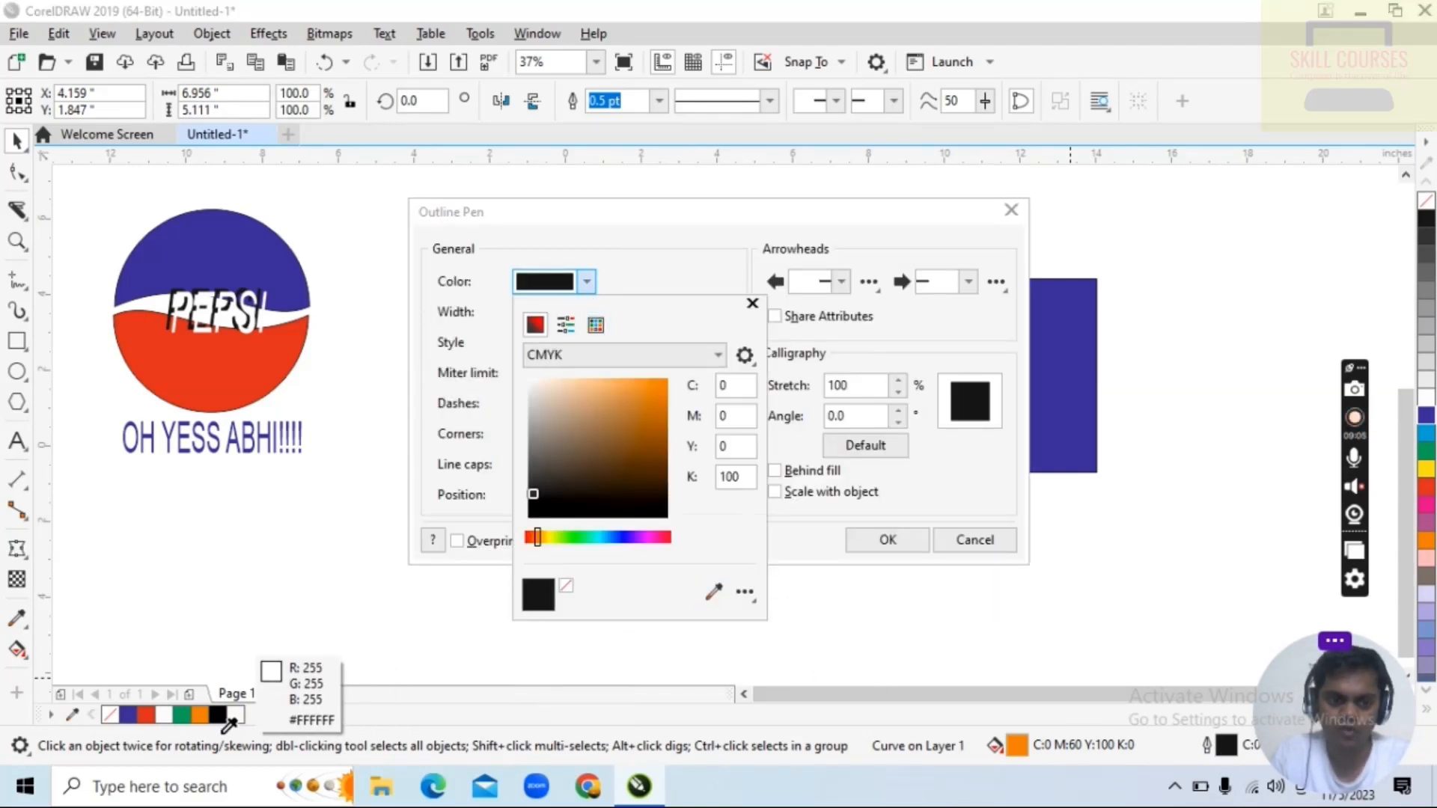
{"action": "left_click", "coordinate": [200, 715]}
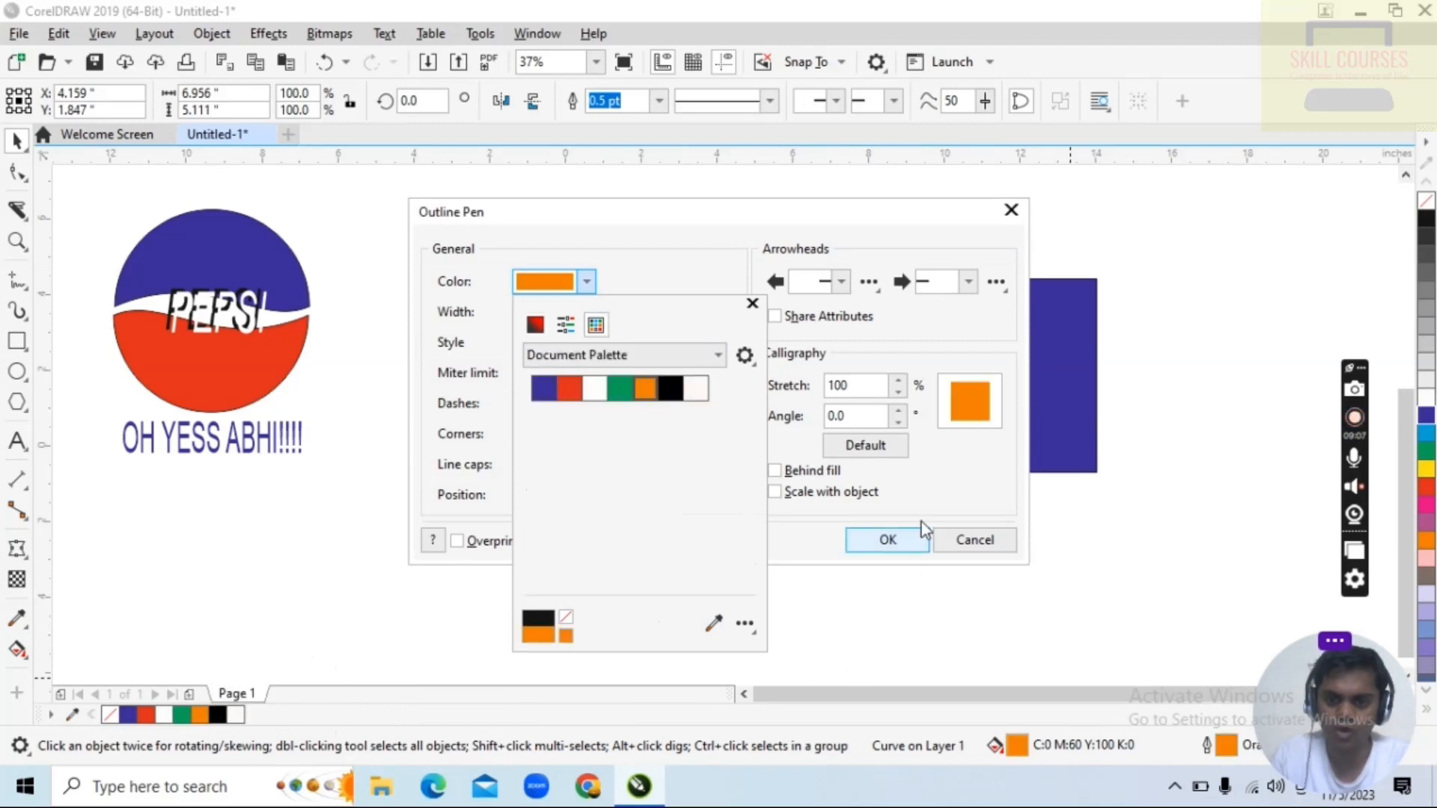
{"action": "left_click", "coordinate": [914, 543]}
{"action": "left_click", "coordinate": [909, 550]}
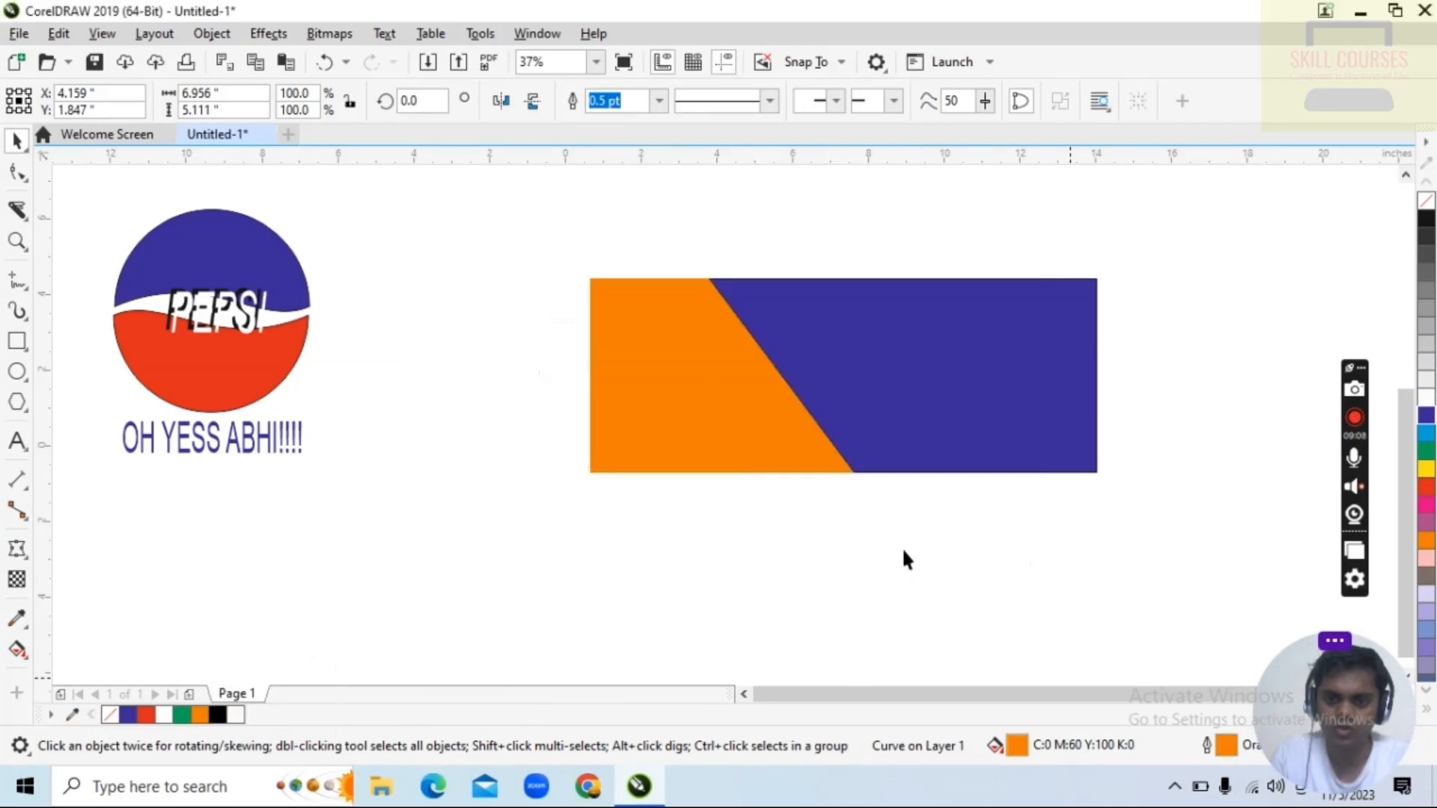
Change the right piece's outline color to the same blue as its fill, sampled from the document palette.
{"action": "left_click", "coordinate": [931, 414]}
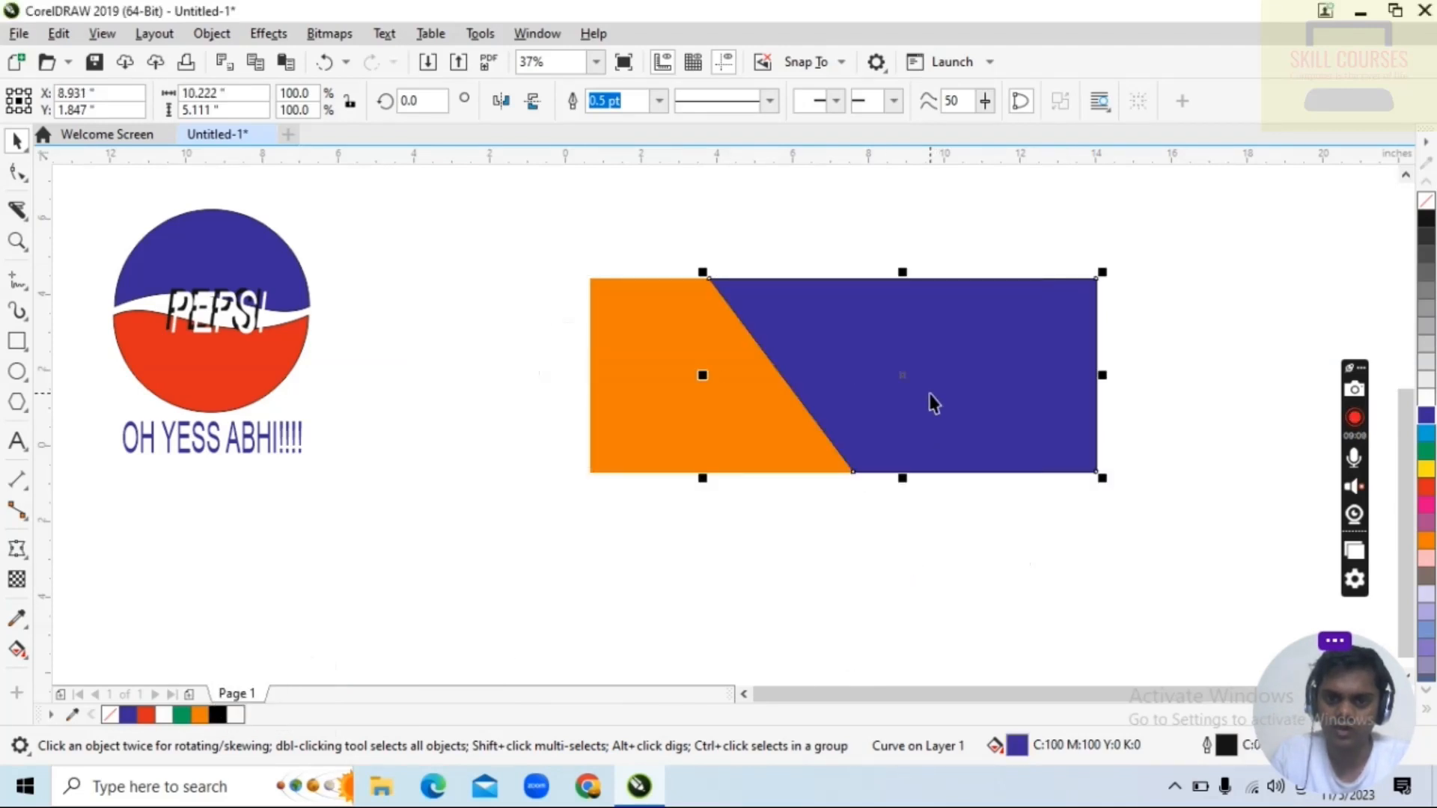
{"action": "double_click", "coordinate": [1224, 747]}
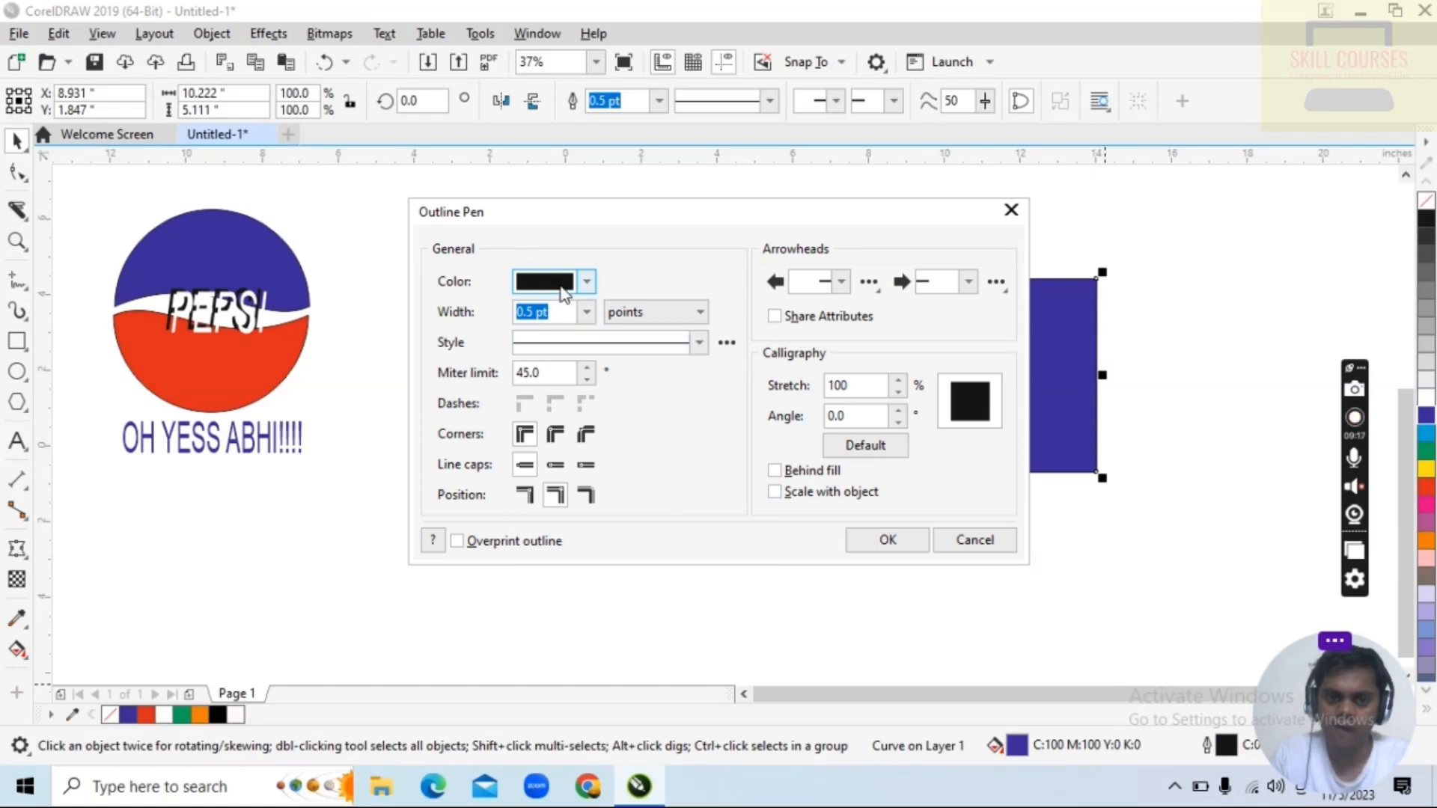
{"action": "left_click", "coordinate": [586, 288]}
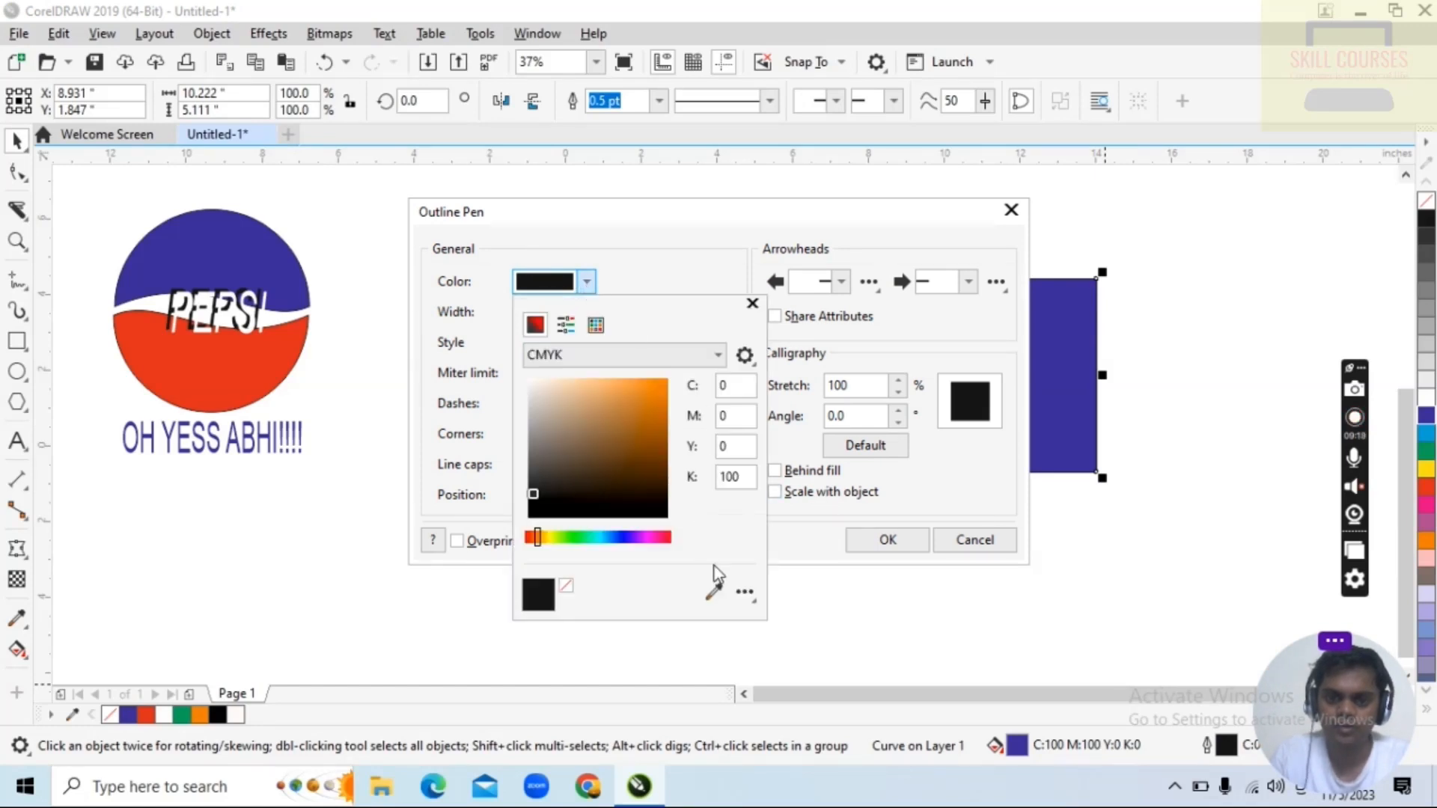
{"action": "left_click", "coordinate": [698, 587]}
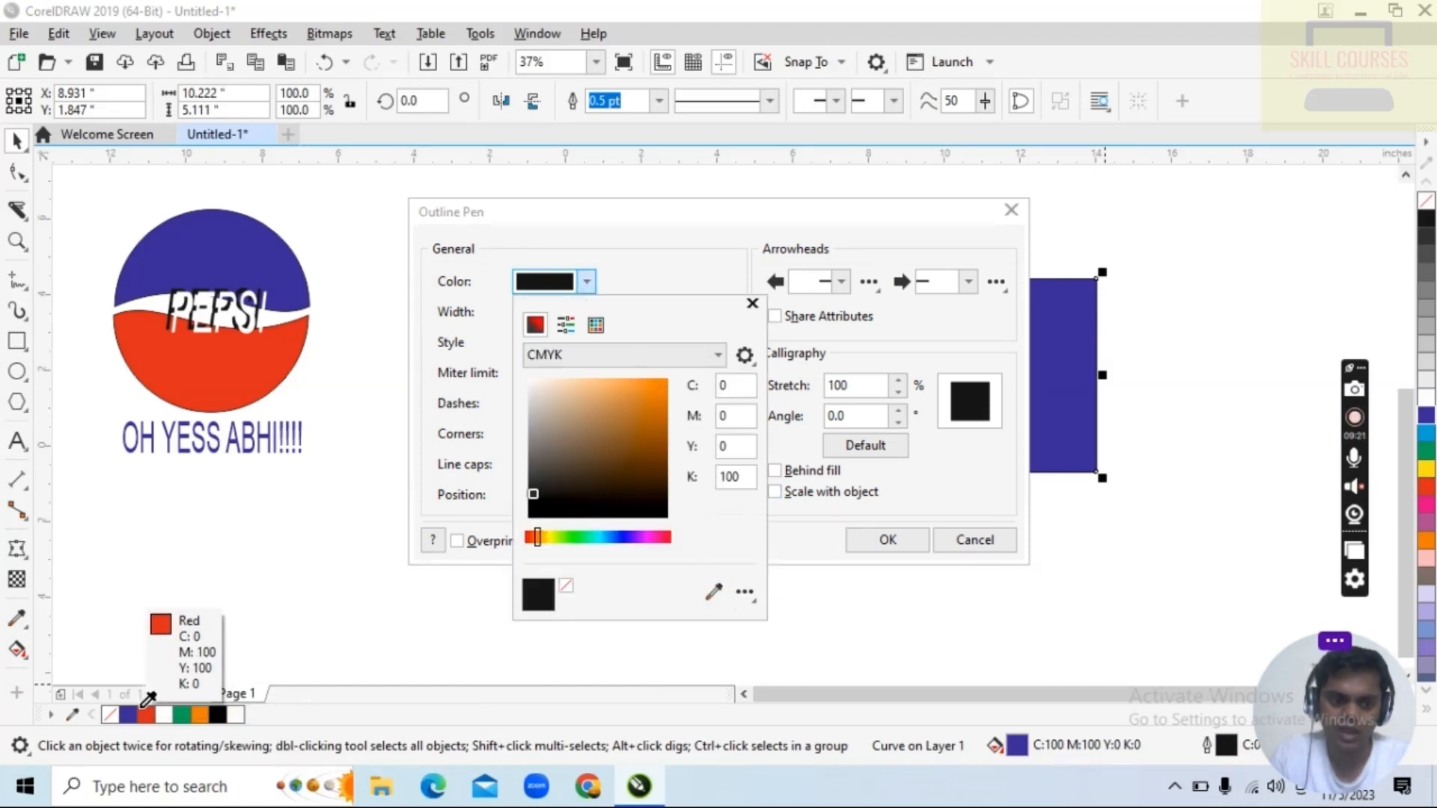
{"action": "left_click", "coordinate": [134, 709]}
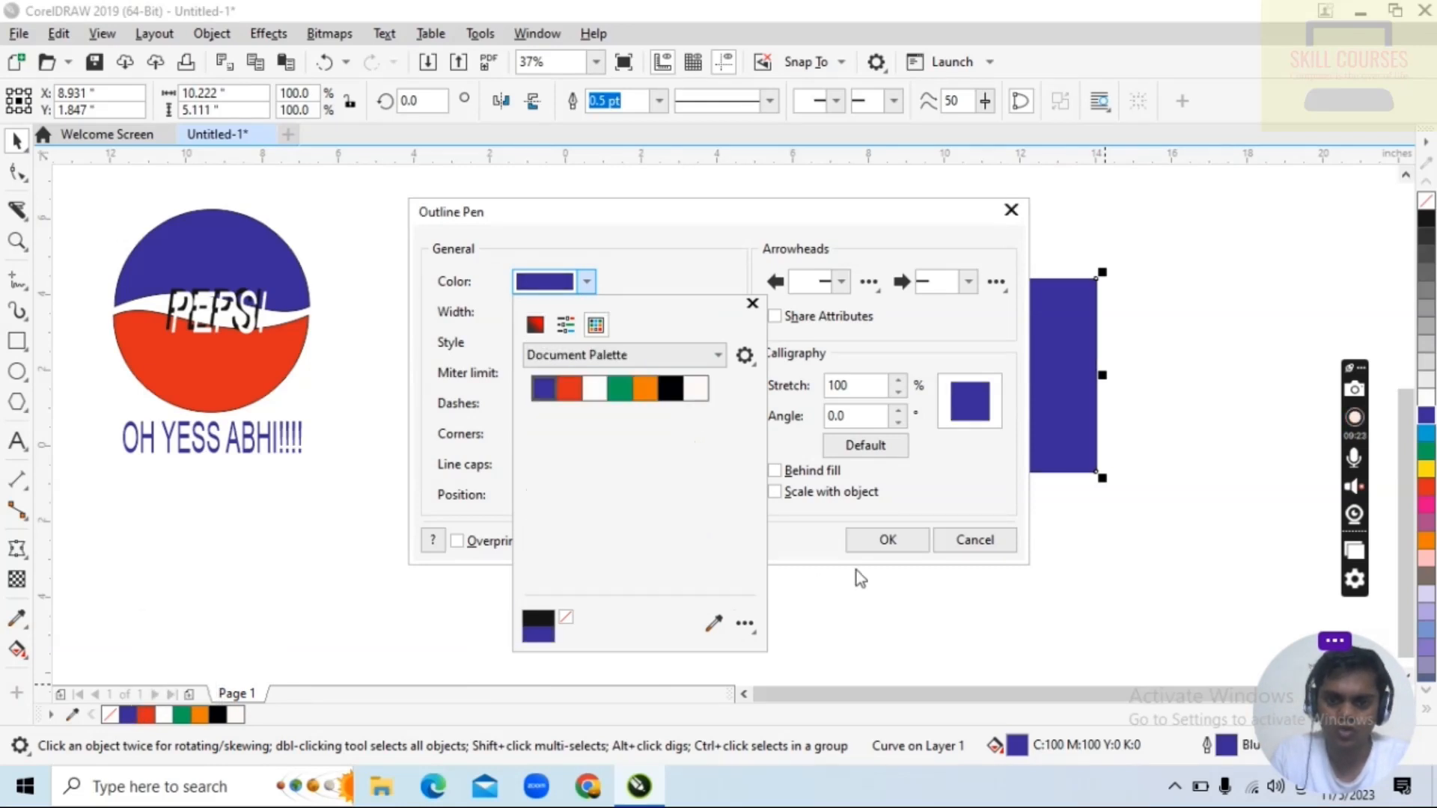
{"action": "left_click", "coordinate": [893, 542]}
{"action": "left_click", "coordinate": [890, 539]}
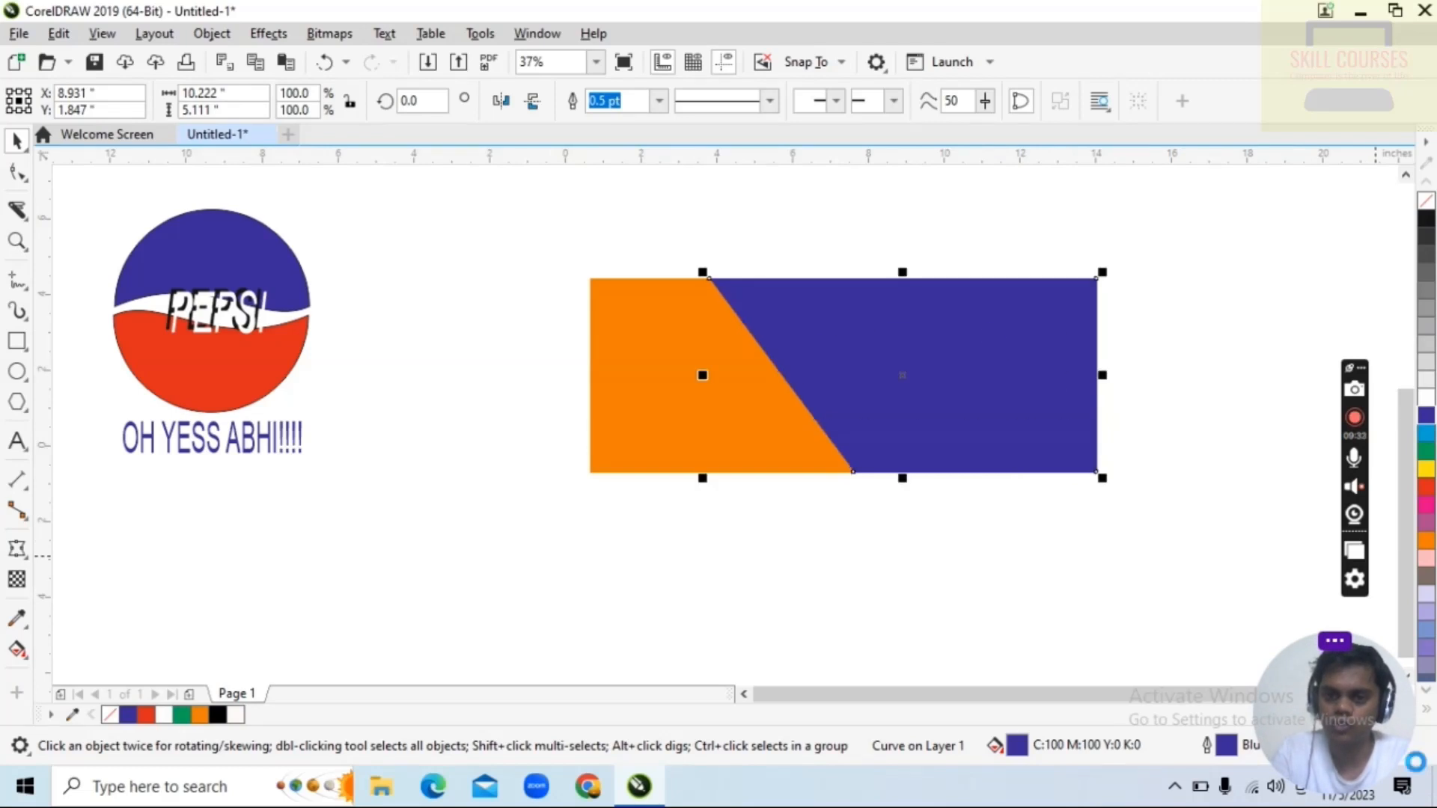
Send the blue piece and the orange piece to the back, behind the BIG BAZZAR text, and clear the selection.
{"action": "key", "text": "shift+Page_Down"}
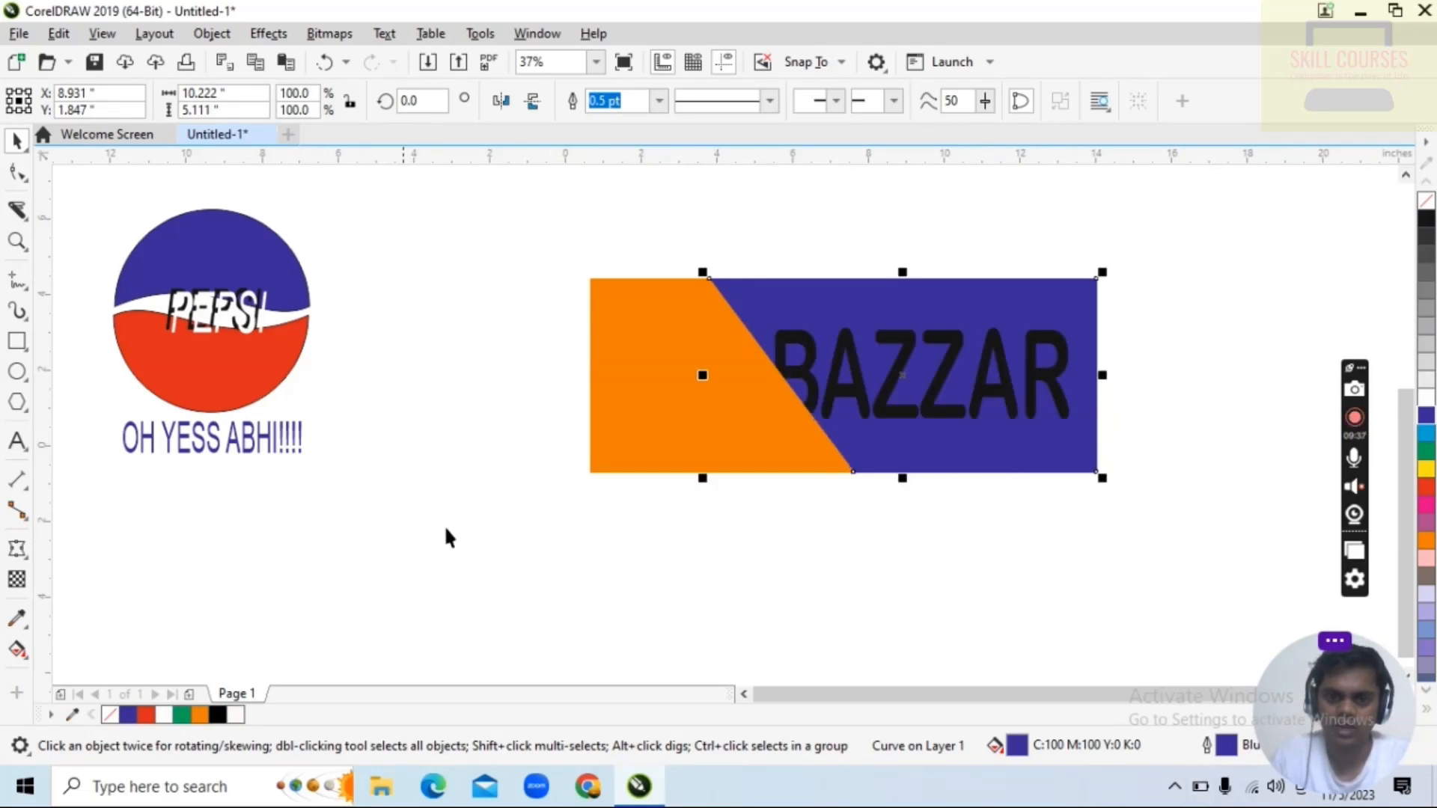
{"action": "left_click", "coordinate": [645, 454]}
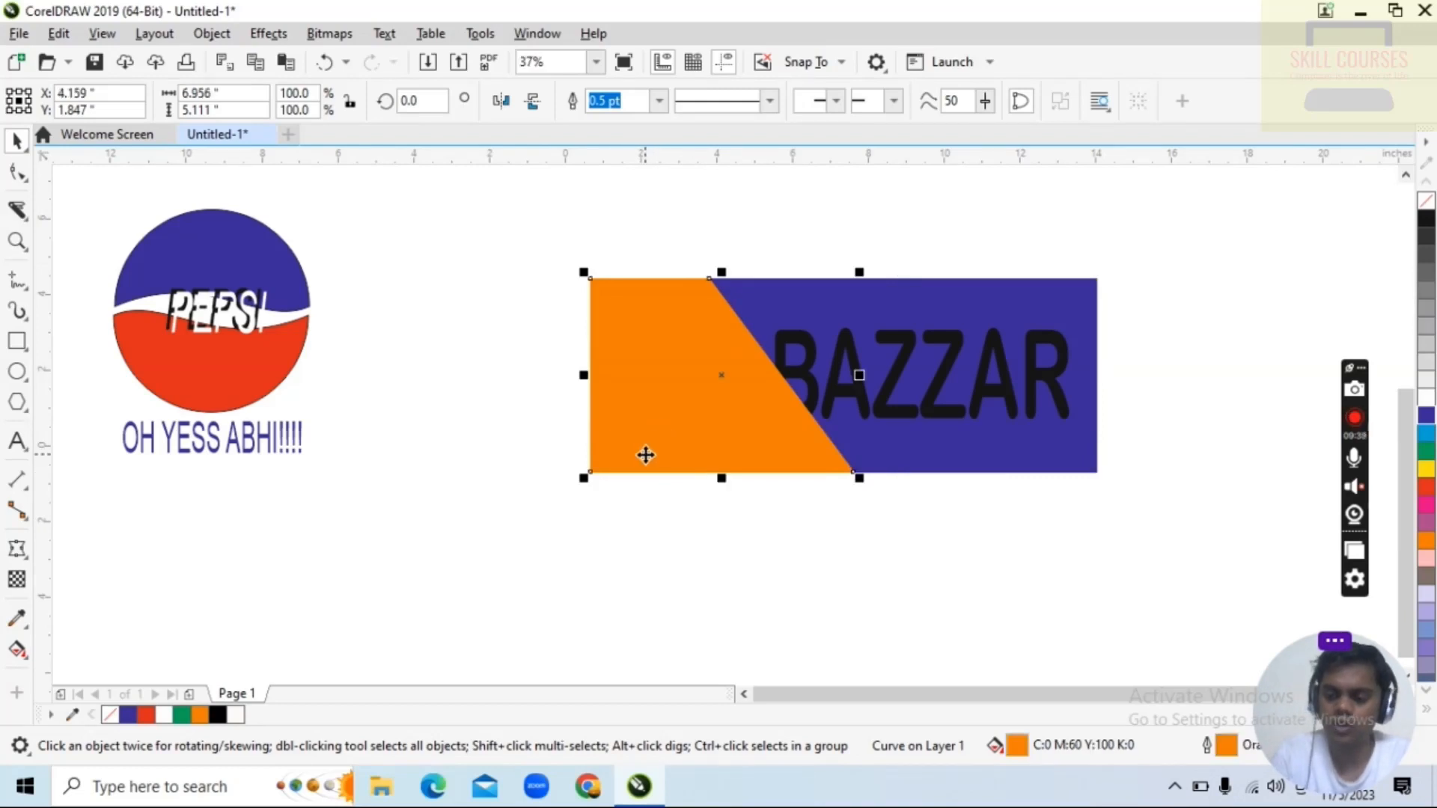
{"action": "key", "text": "shift+Page_Down"}
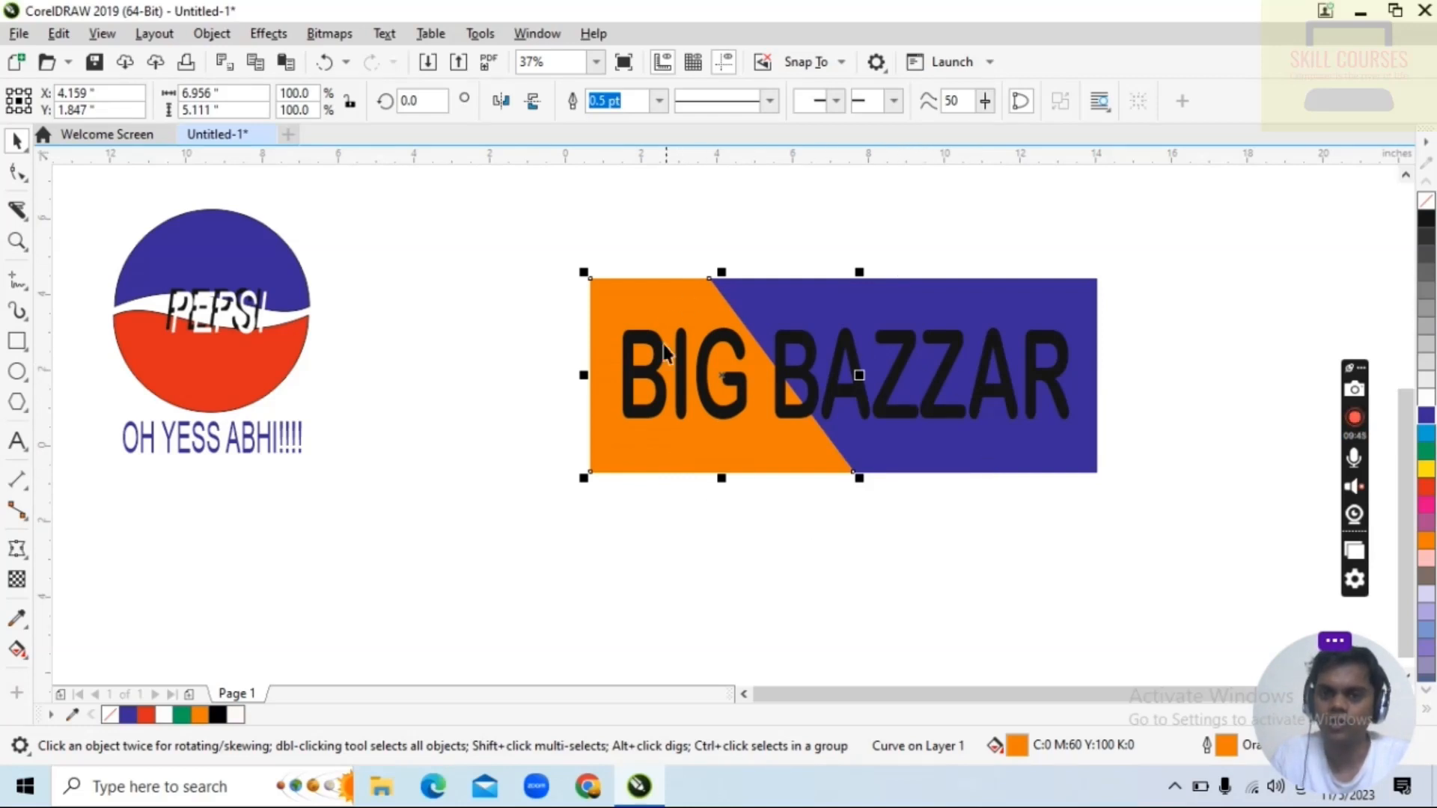
{"action": "left_click", "coordinate": [1213, 334]}
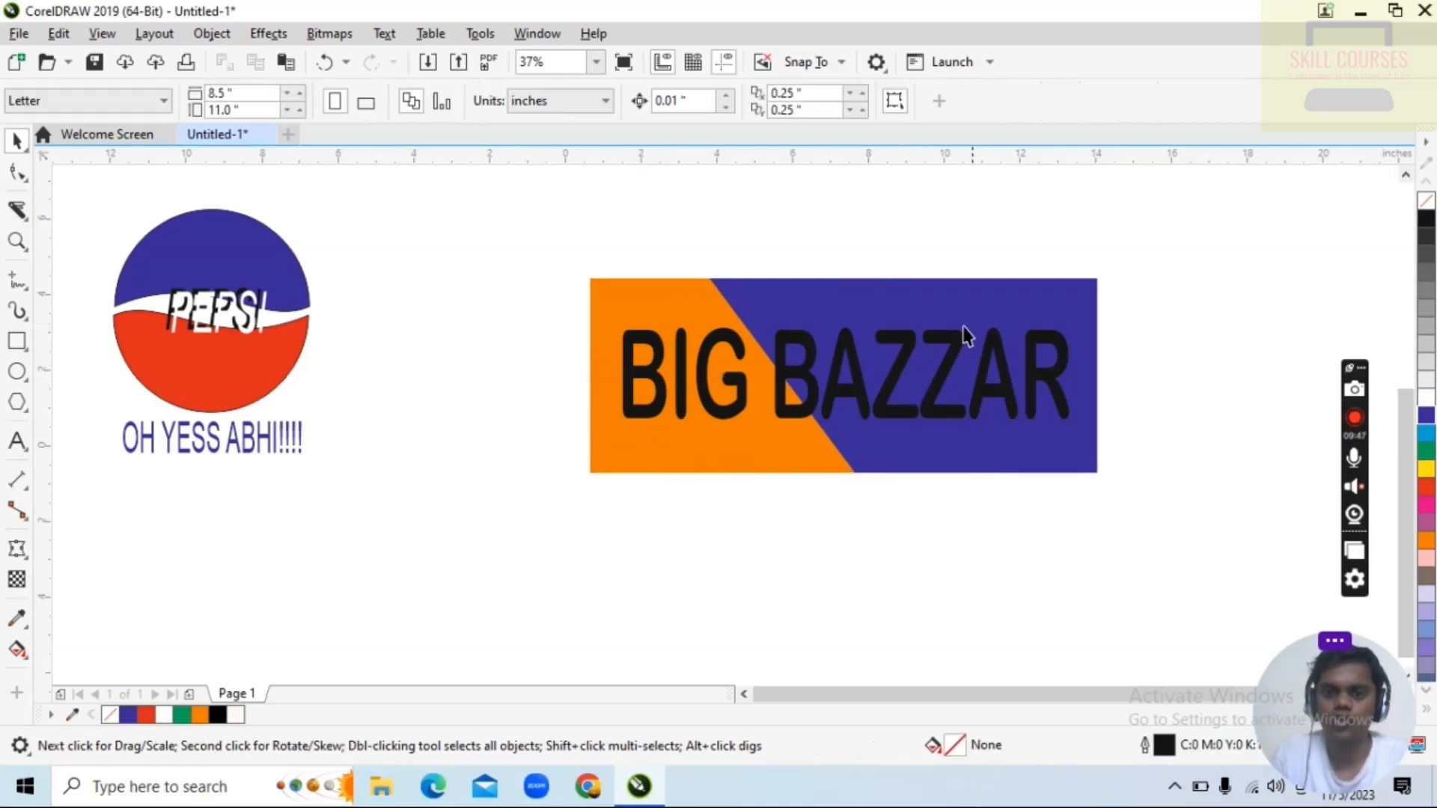
Place the blue right piece inside the BIG BAZZAR text as a PowerClip.
{"action": "left_click", "coordinate": [949, 296]}
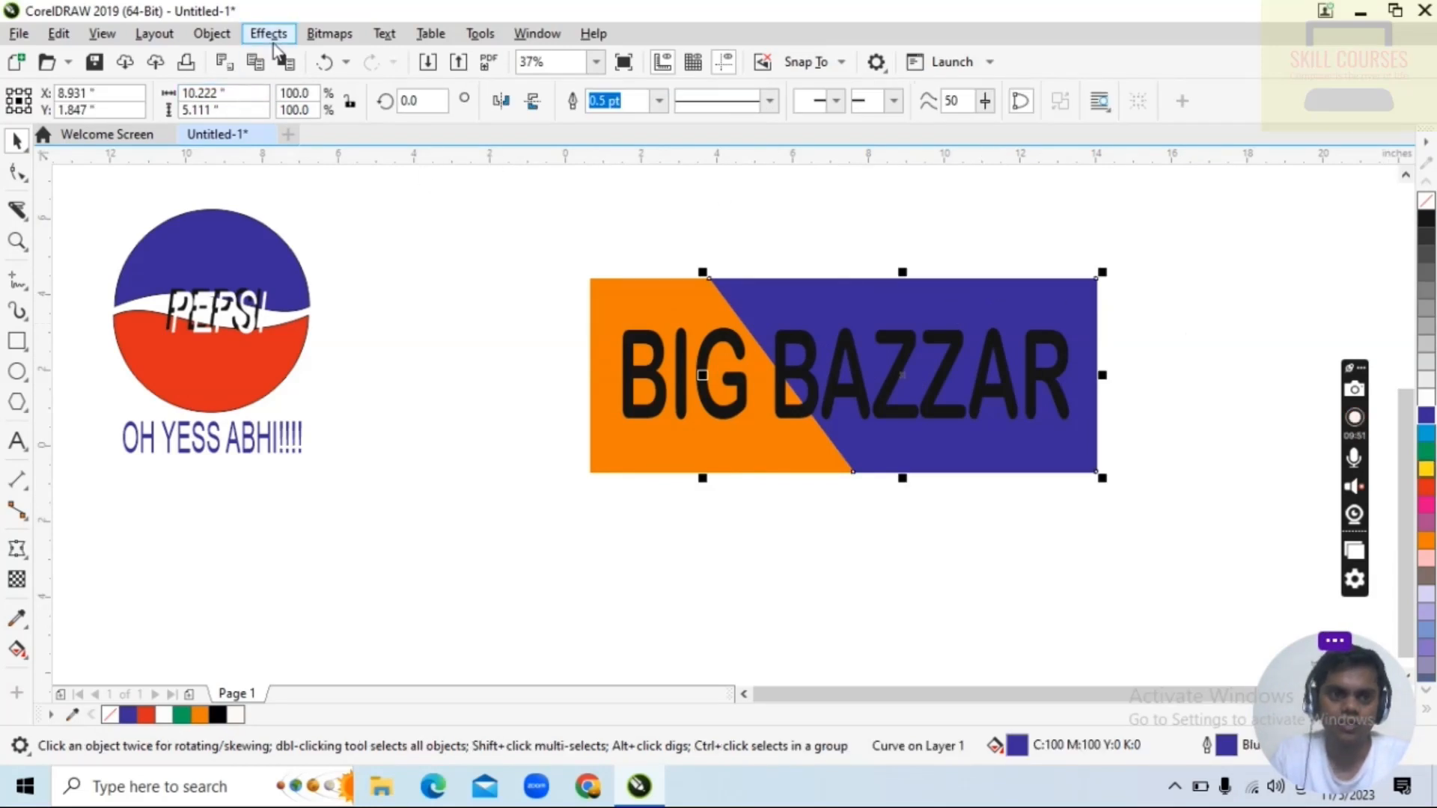
{"action": "left_click", "coordinate": [217, 39]}
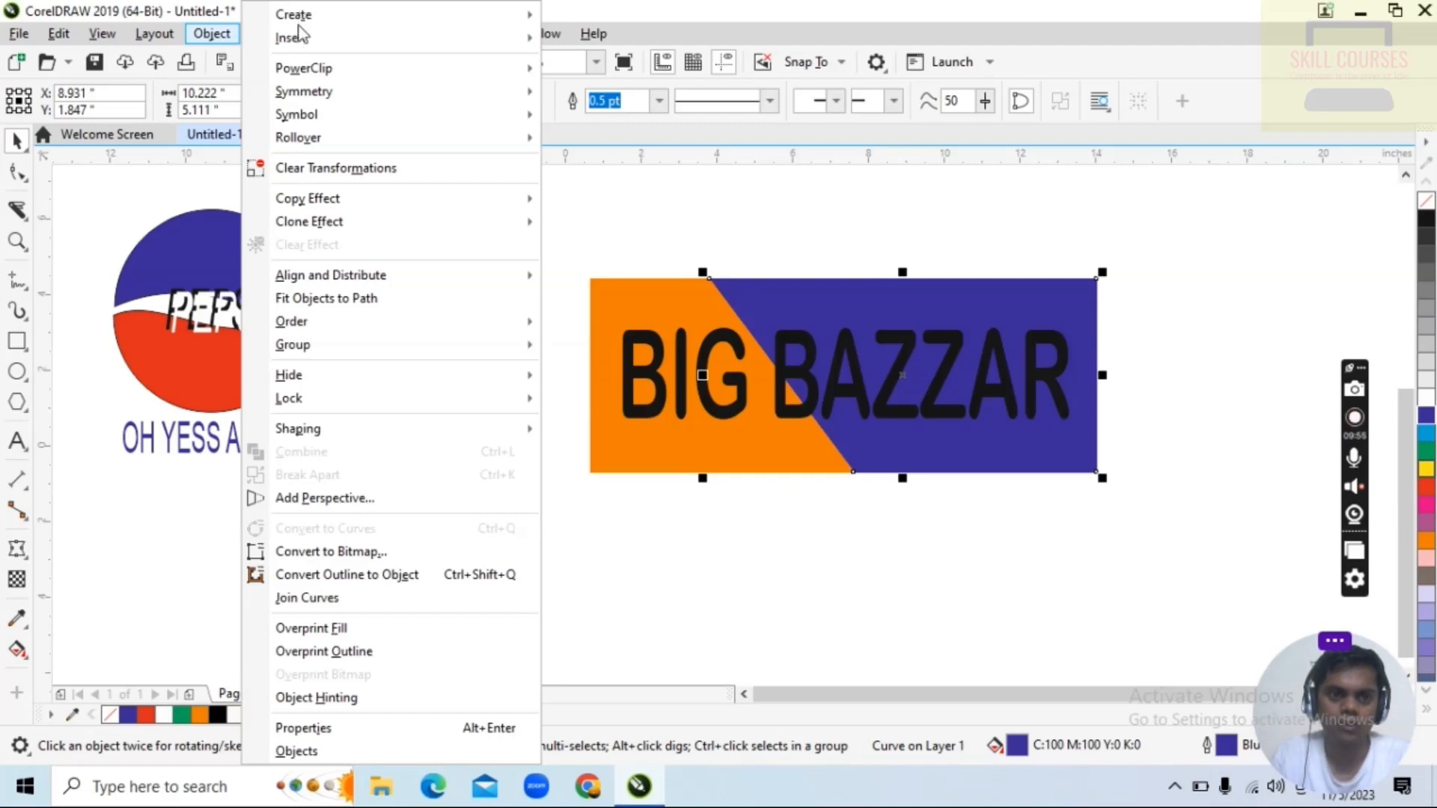
{"action": "mouse_move", "coordinate": [306, 75]}
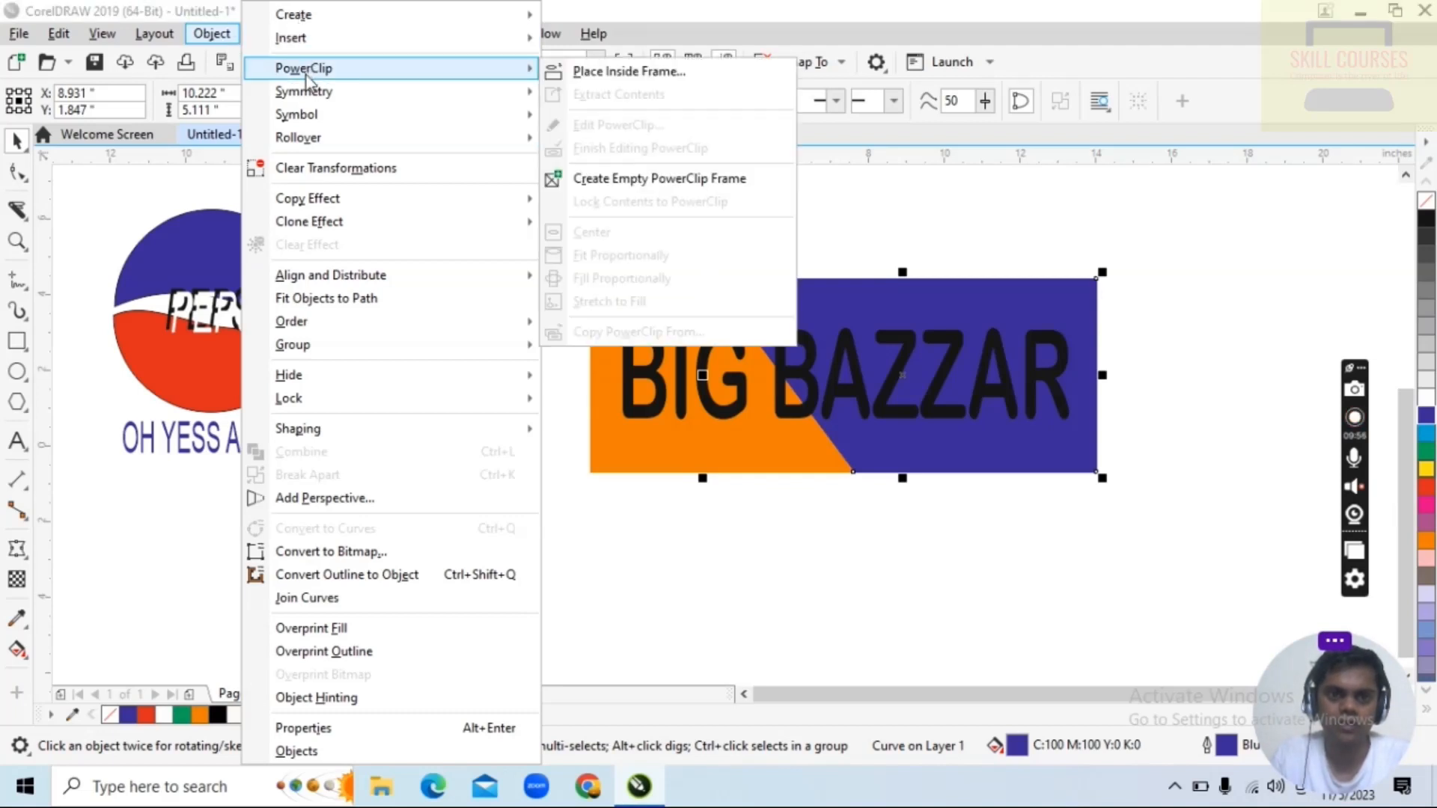
{"action": "left_click", "coordinate": [609, 78]}
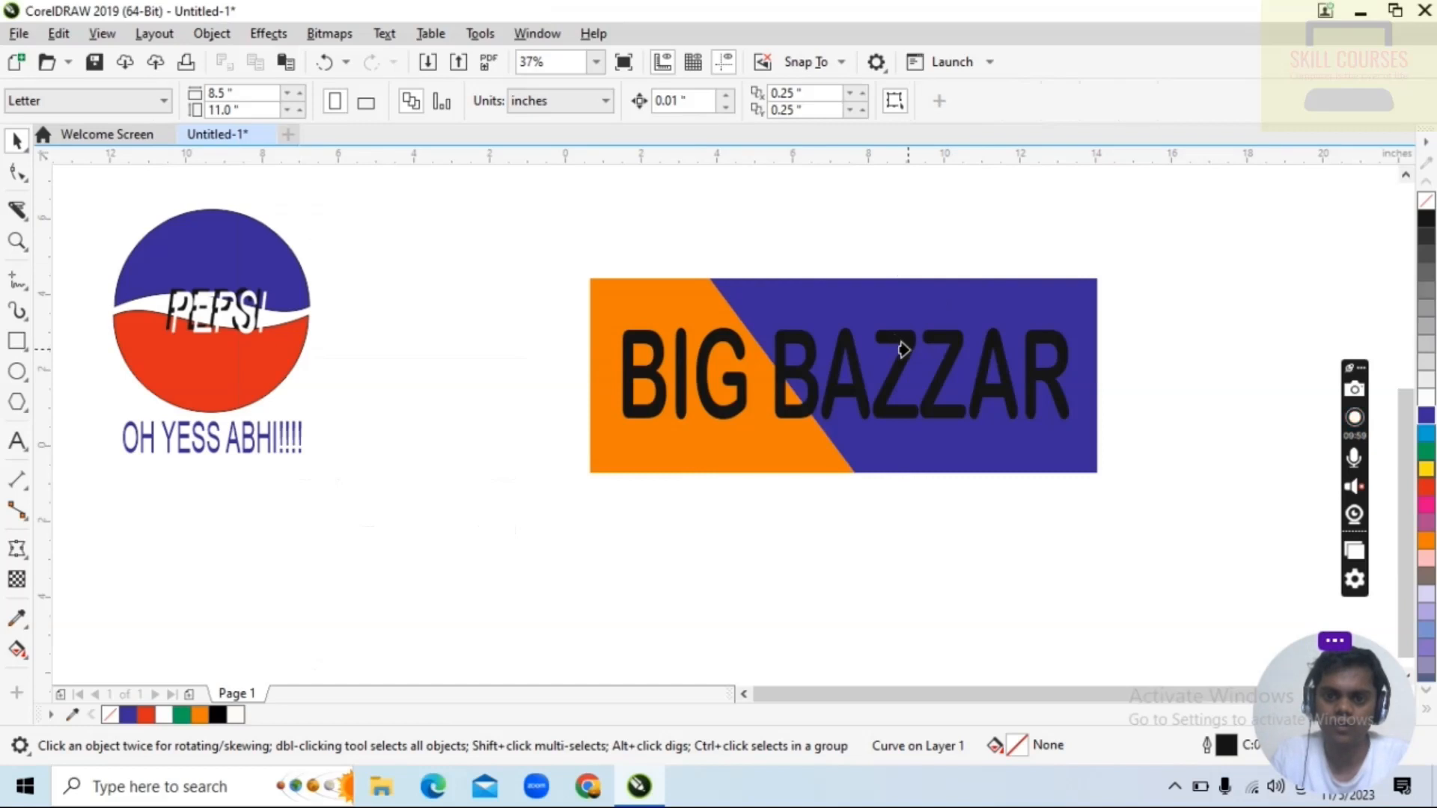
{"action": "left_click", "coordinate": [902, 349]}
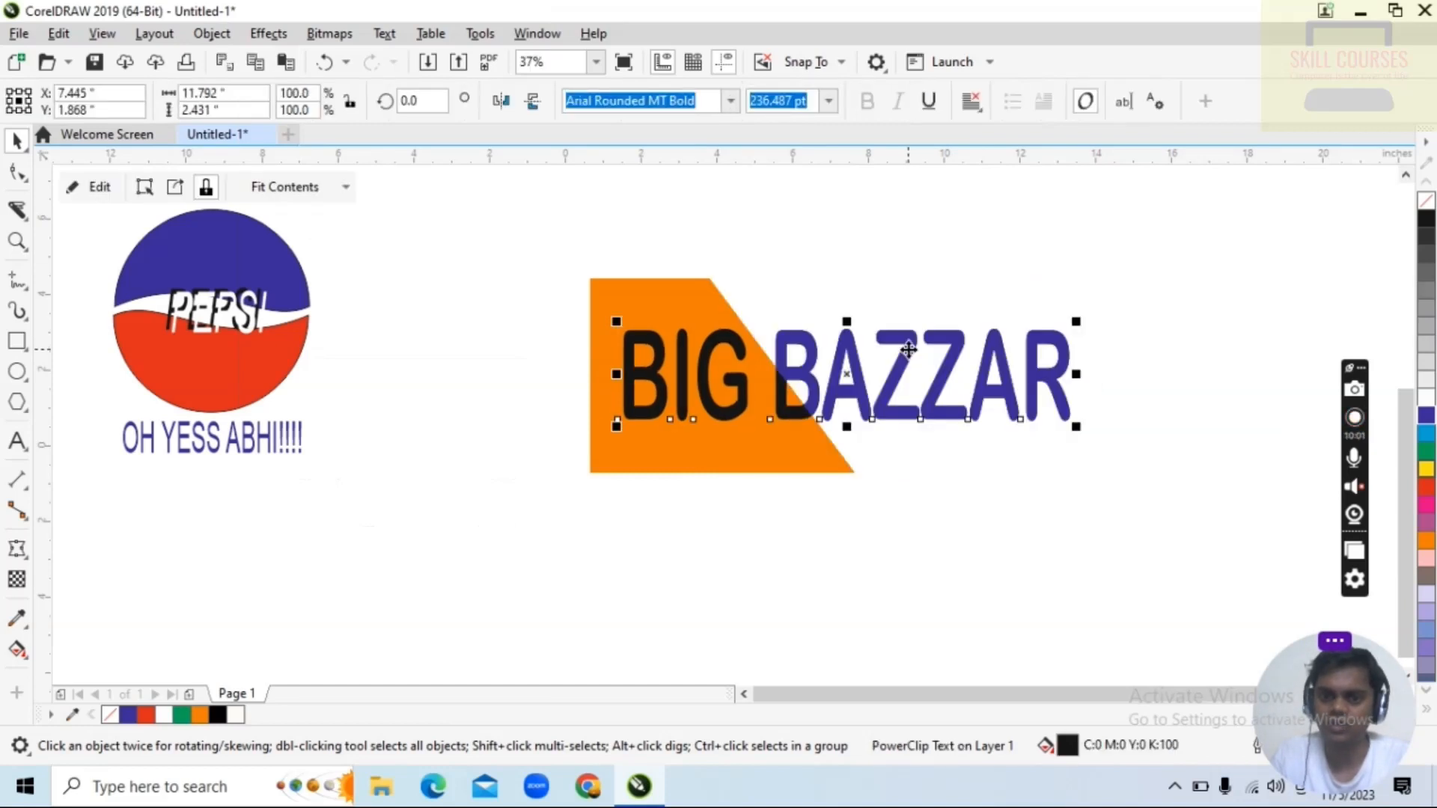
Try to place the orange left piece inside the BIG BAZZAR text with PowerClip.
{"action": "left_click", "coordinate": [666, 290]}
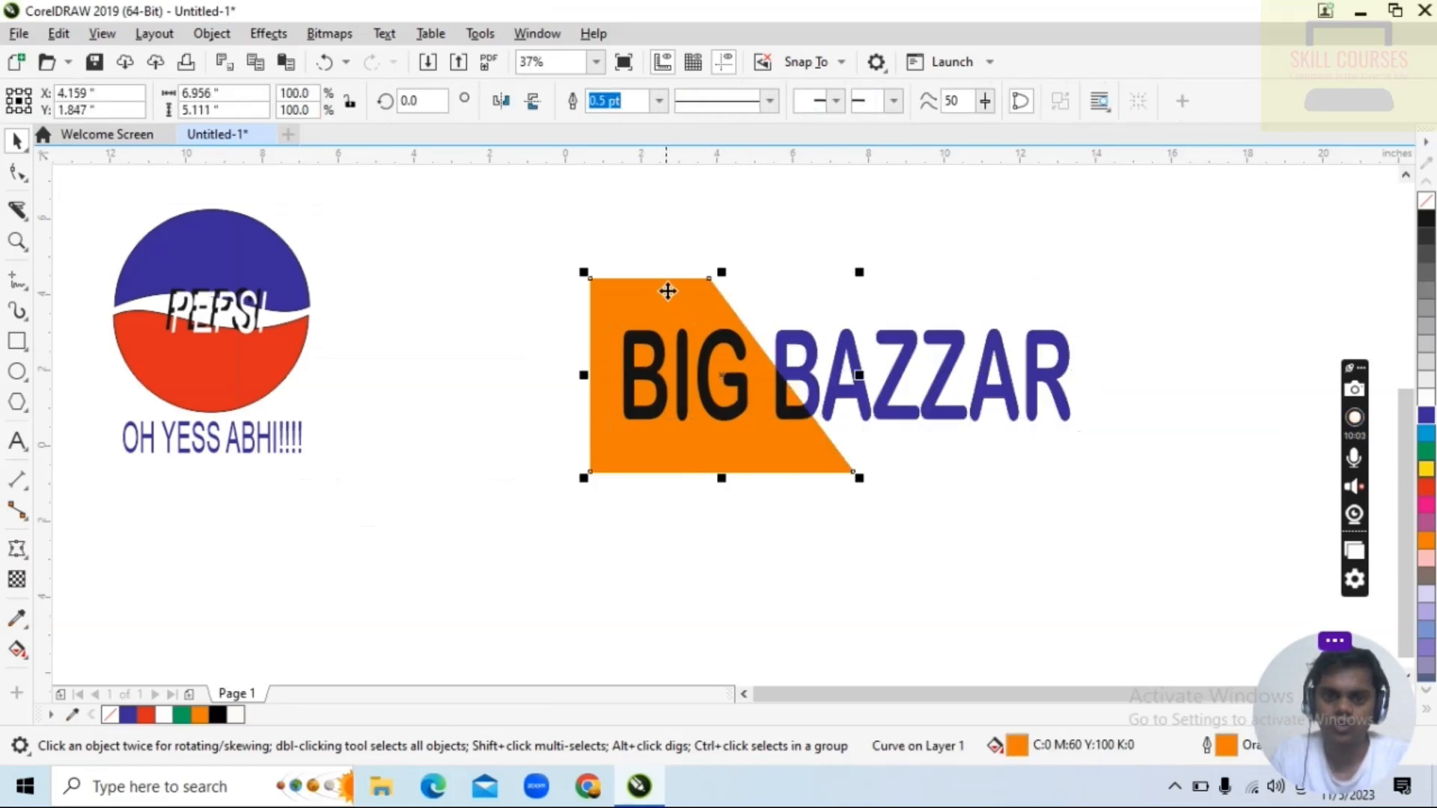
{"action": "left_click", "coordinate": [212, 34]}
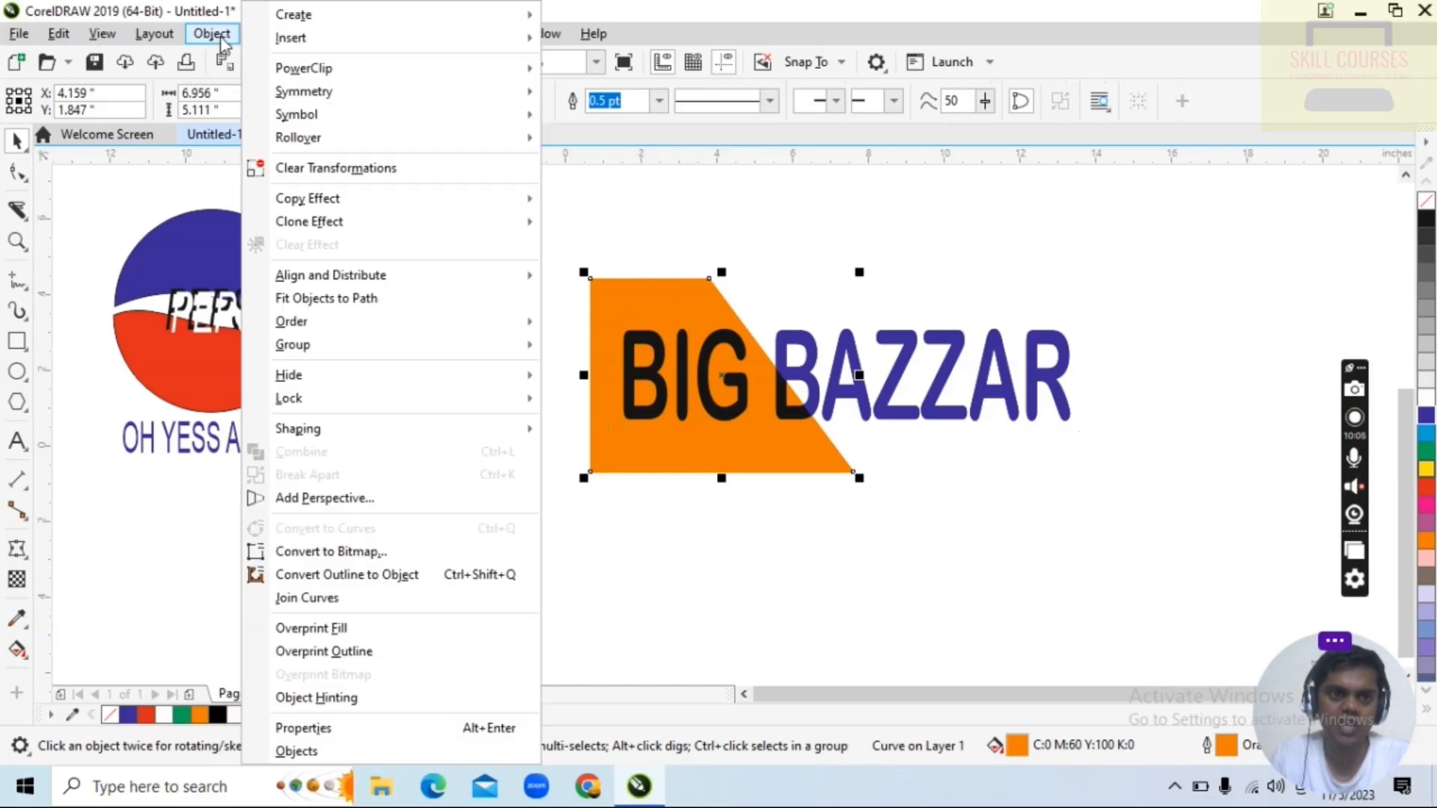
{"action": "mouse_move", "coordinate": [282, 69]}
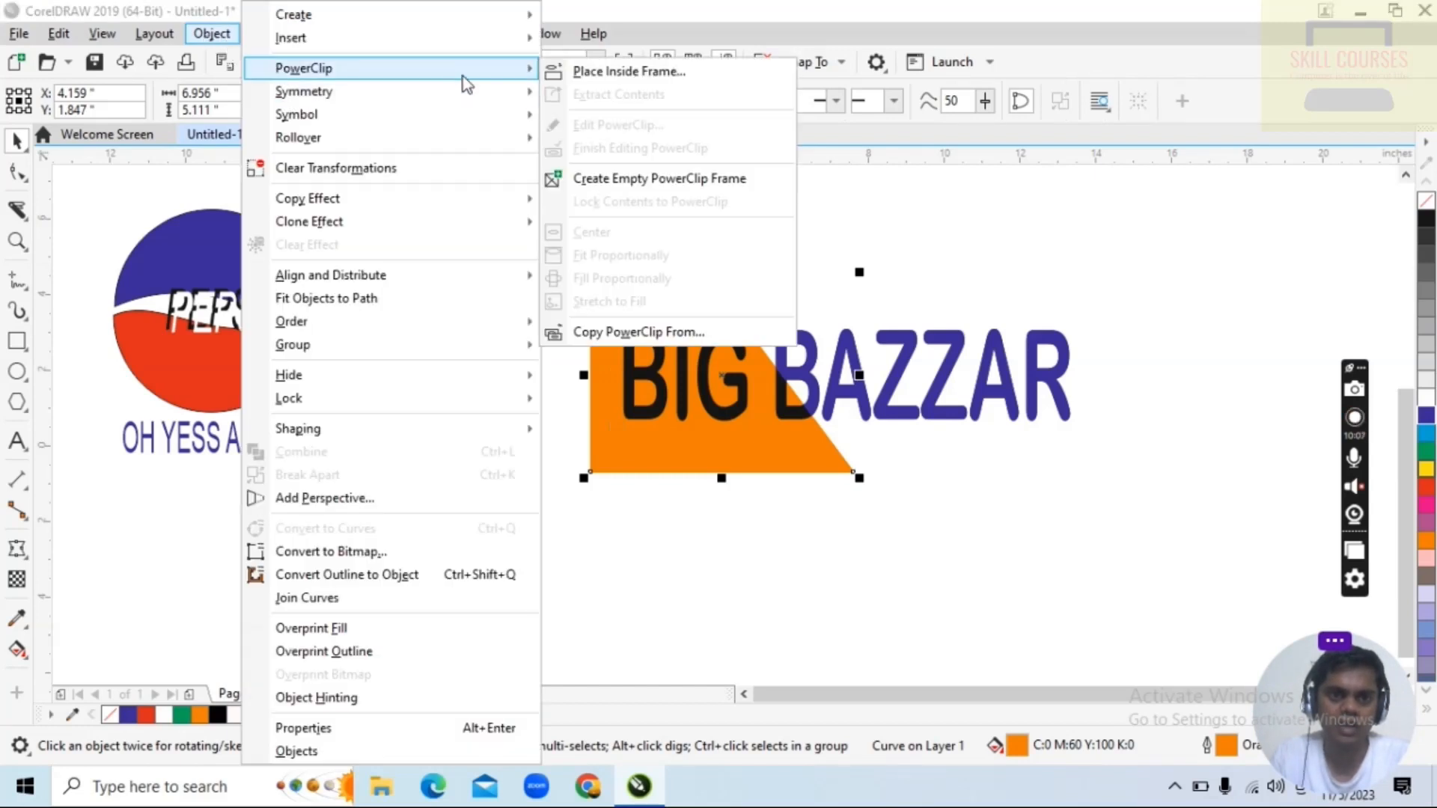
{"action": "left_click", "coordinate": [585, 79]}
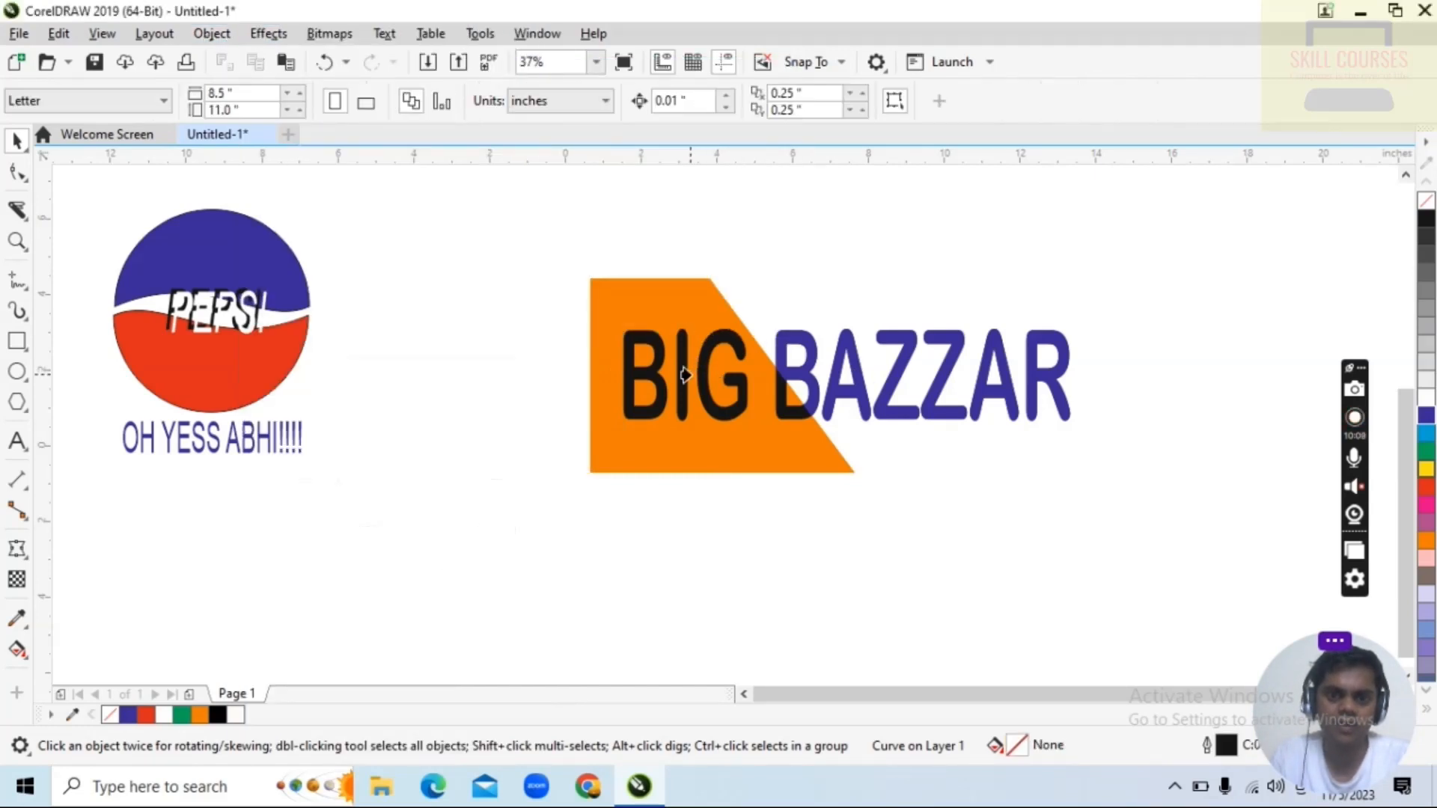
{"action": "left_click", "coordinate": [690, 376]}
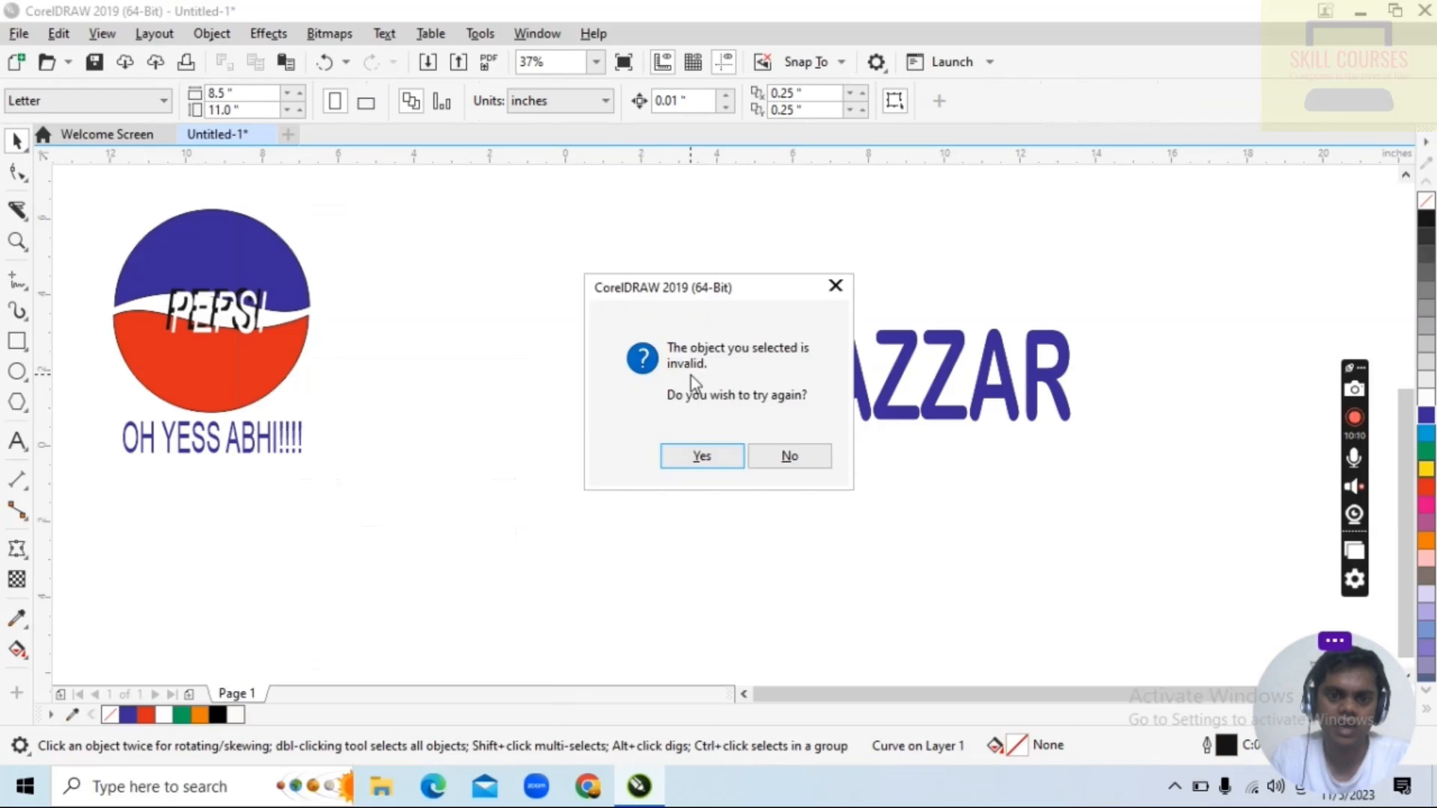
{"action": "left_click", "coordinate": [694, 458]}
{"action": "left_click", "coordinate": [20, 144]}
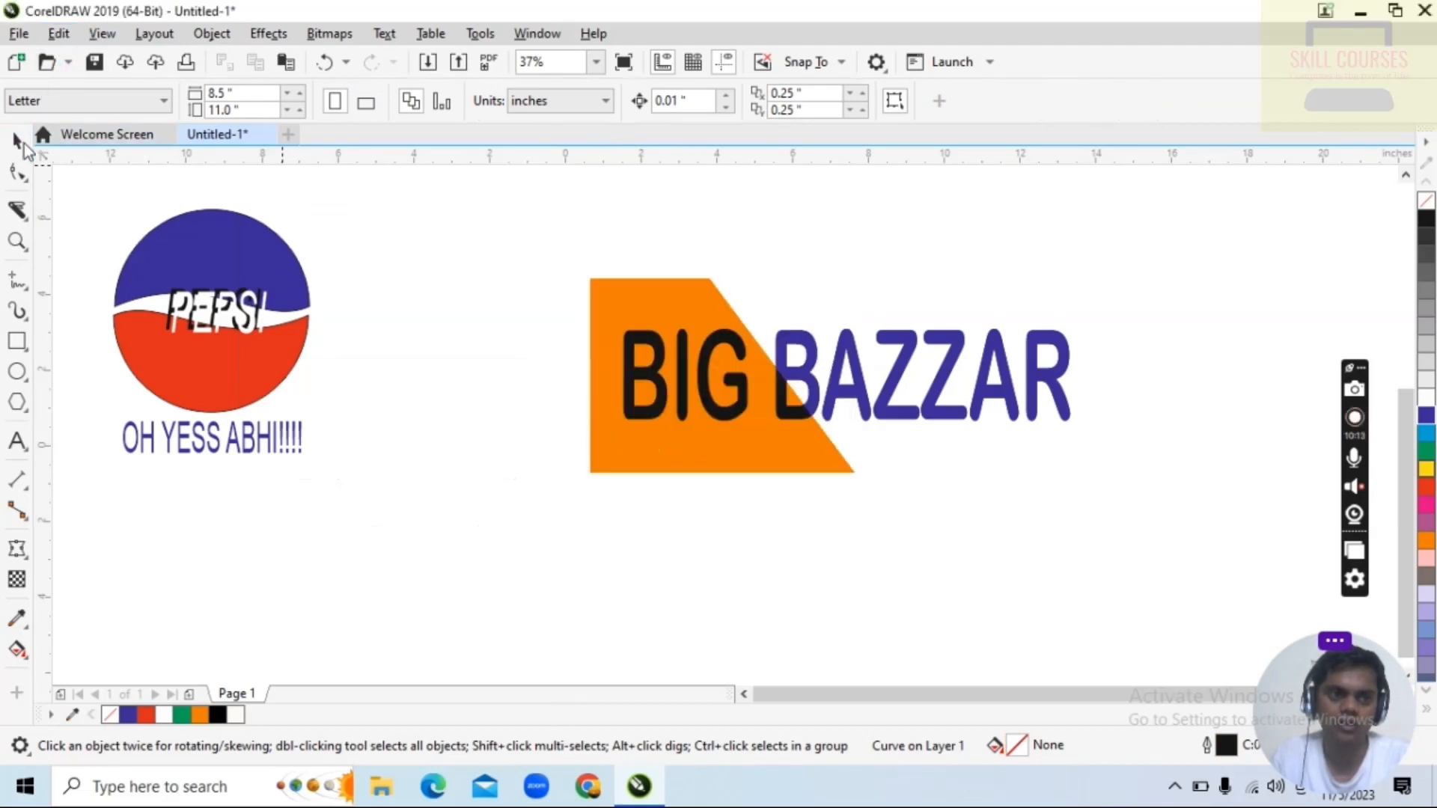
{"action": "left_click", "coordinate": [730, 267]}
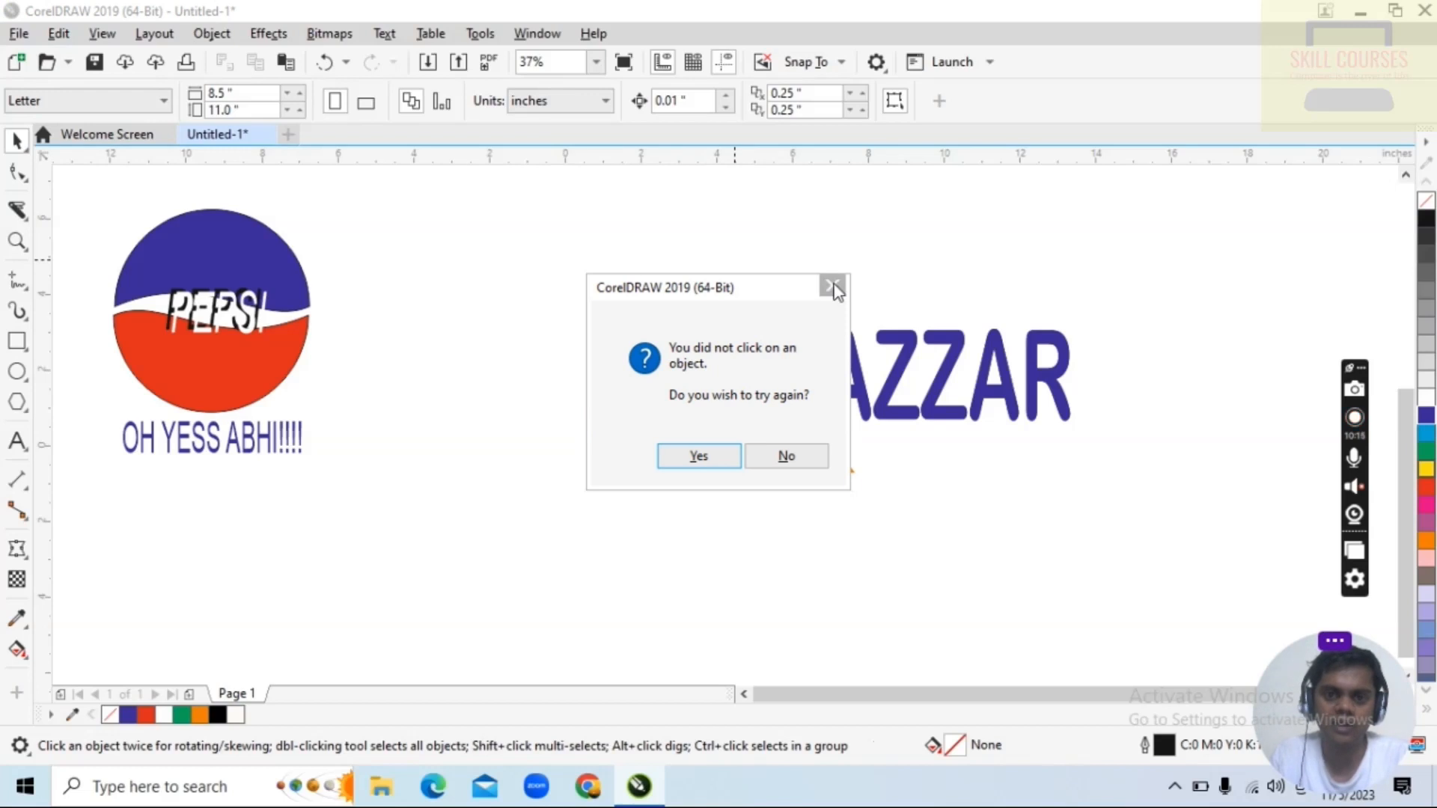
{"action": "key", "text": "Return"}
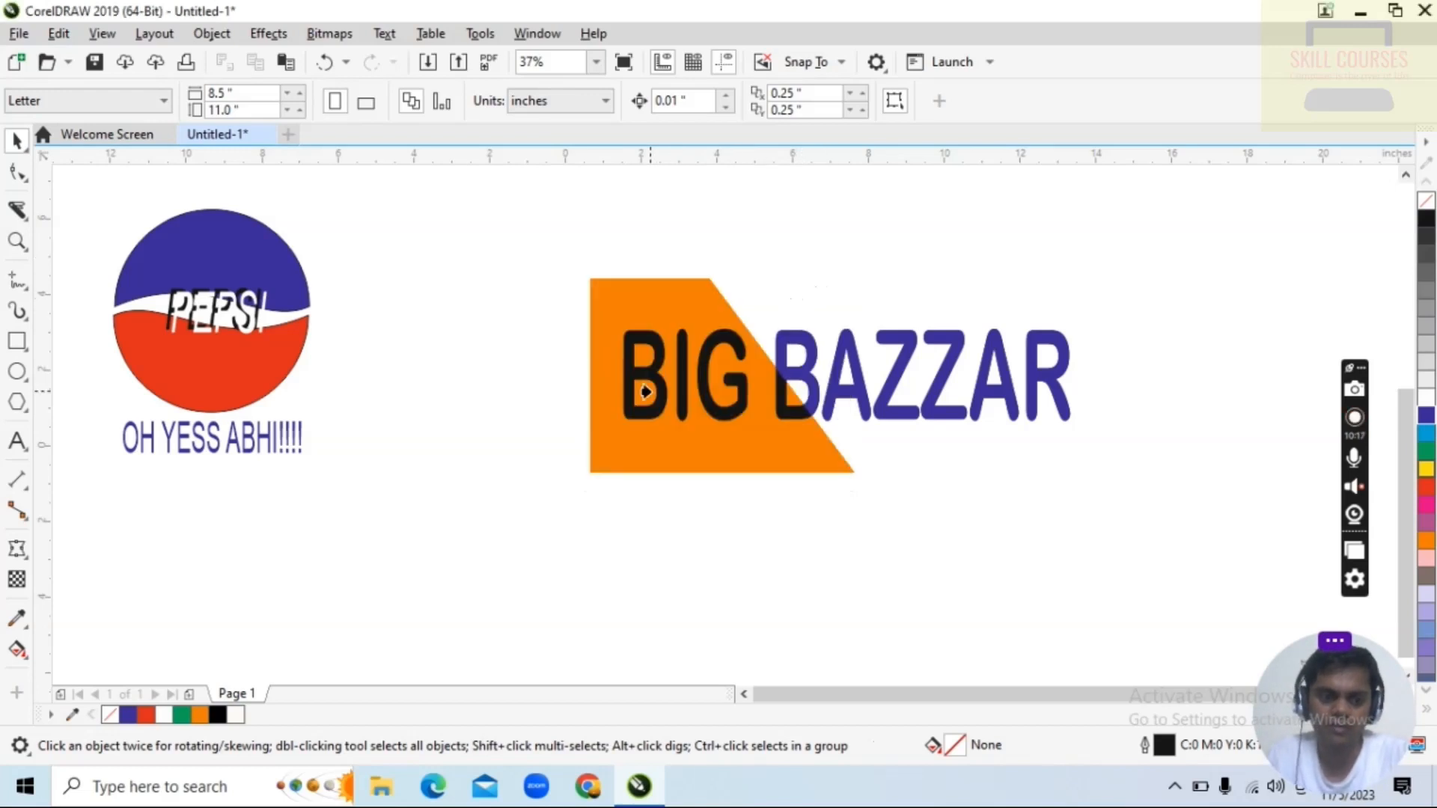
{"action": "left_click", "coordinate": [623, 501]}
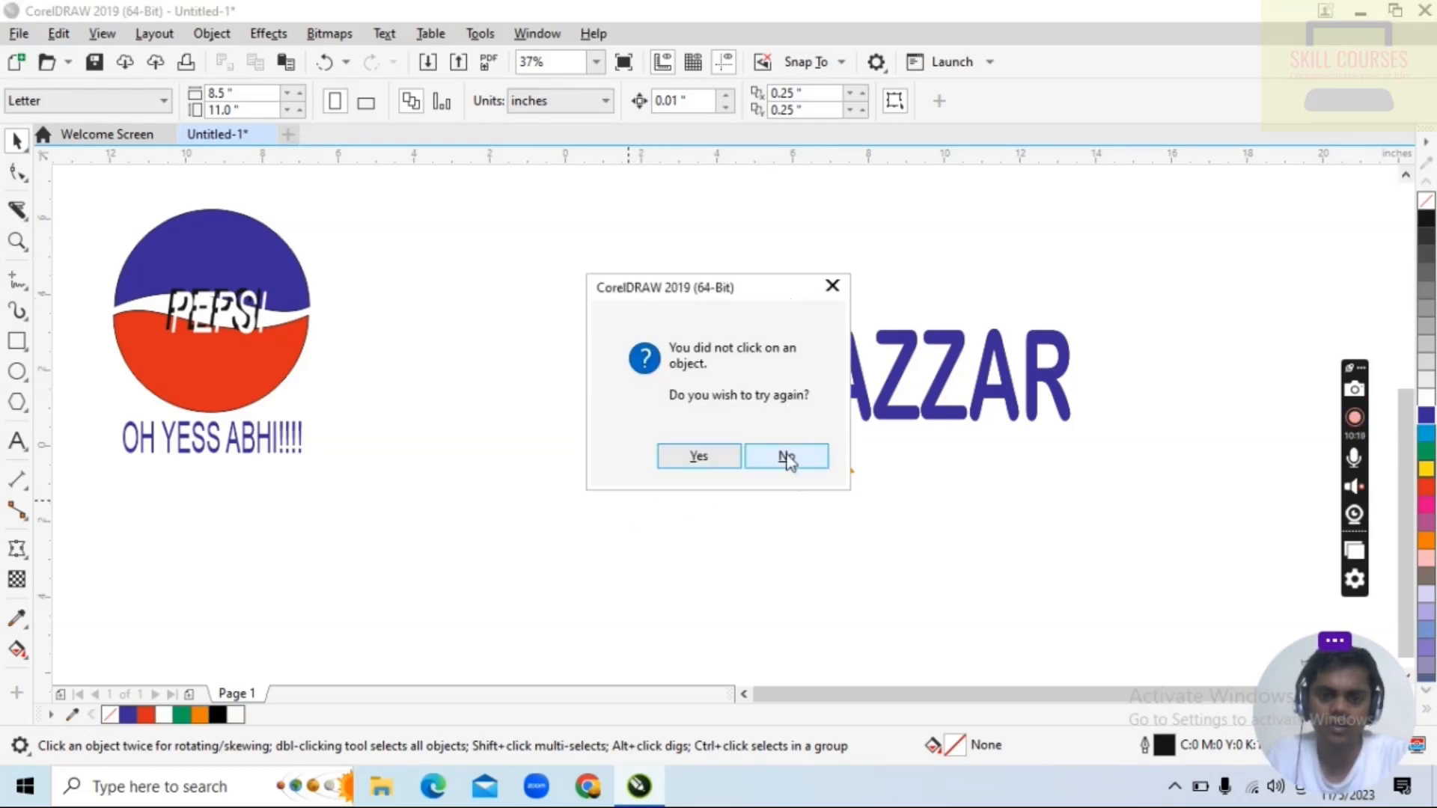
{"action": "left_click", "coordinate": [785, 458]}
Place the orange left piece inside the BIG BAZZAR text as a PowerClip.
{"action": "left_click", "coordinate": [682, 470]}
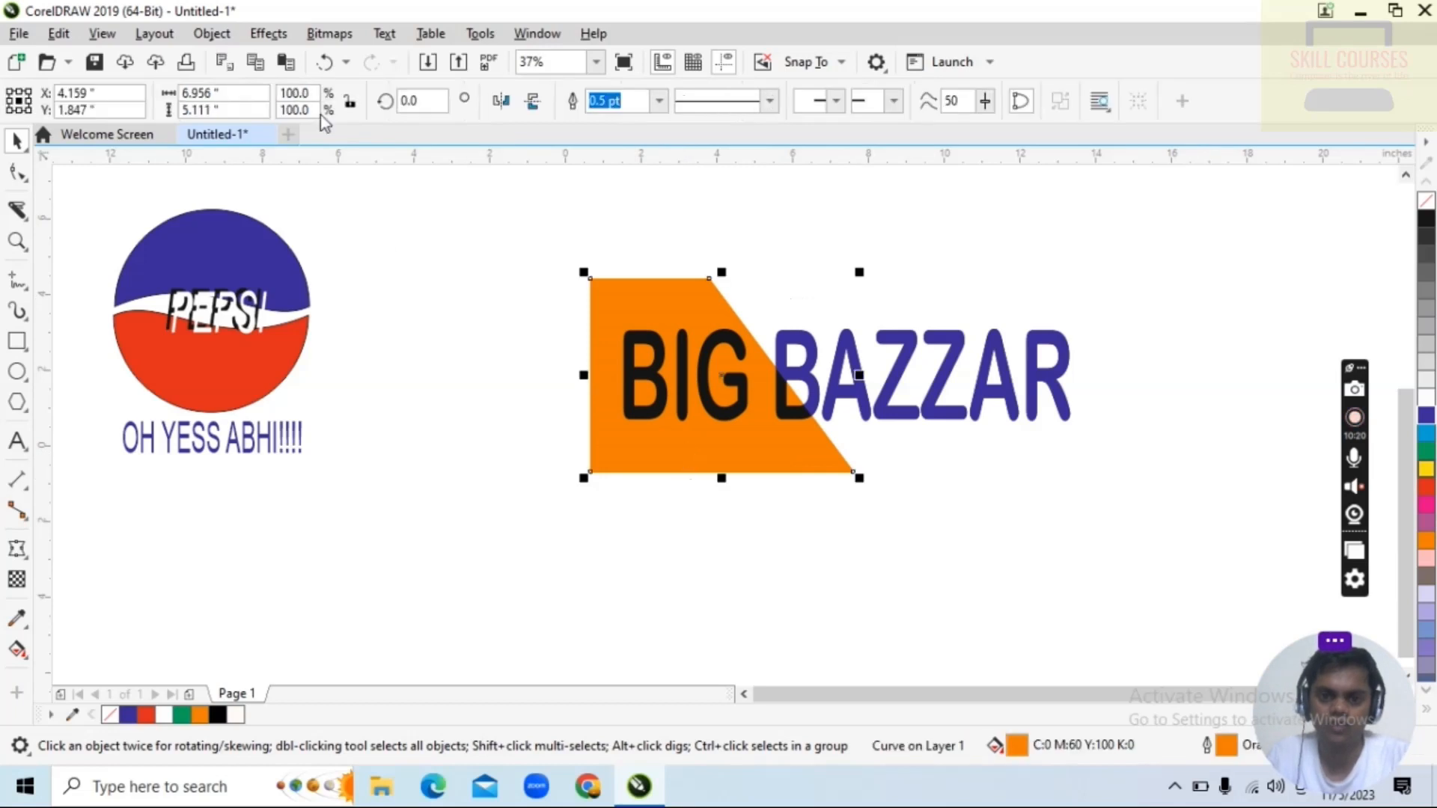
{"action": "left_click", "coordinate": [229, 43]}
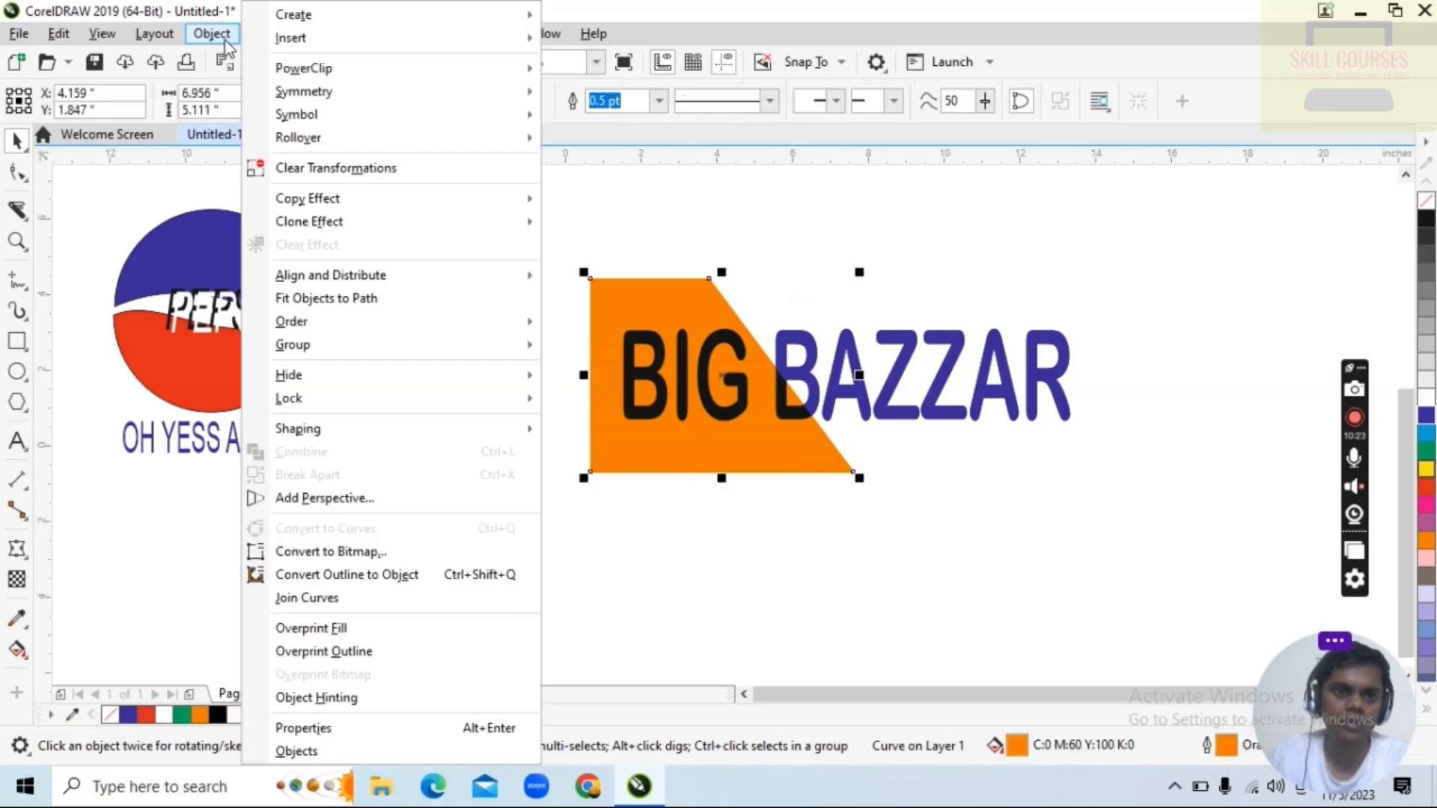
{"action": "mouse_move", "coordinate": [299, 78]}
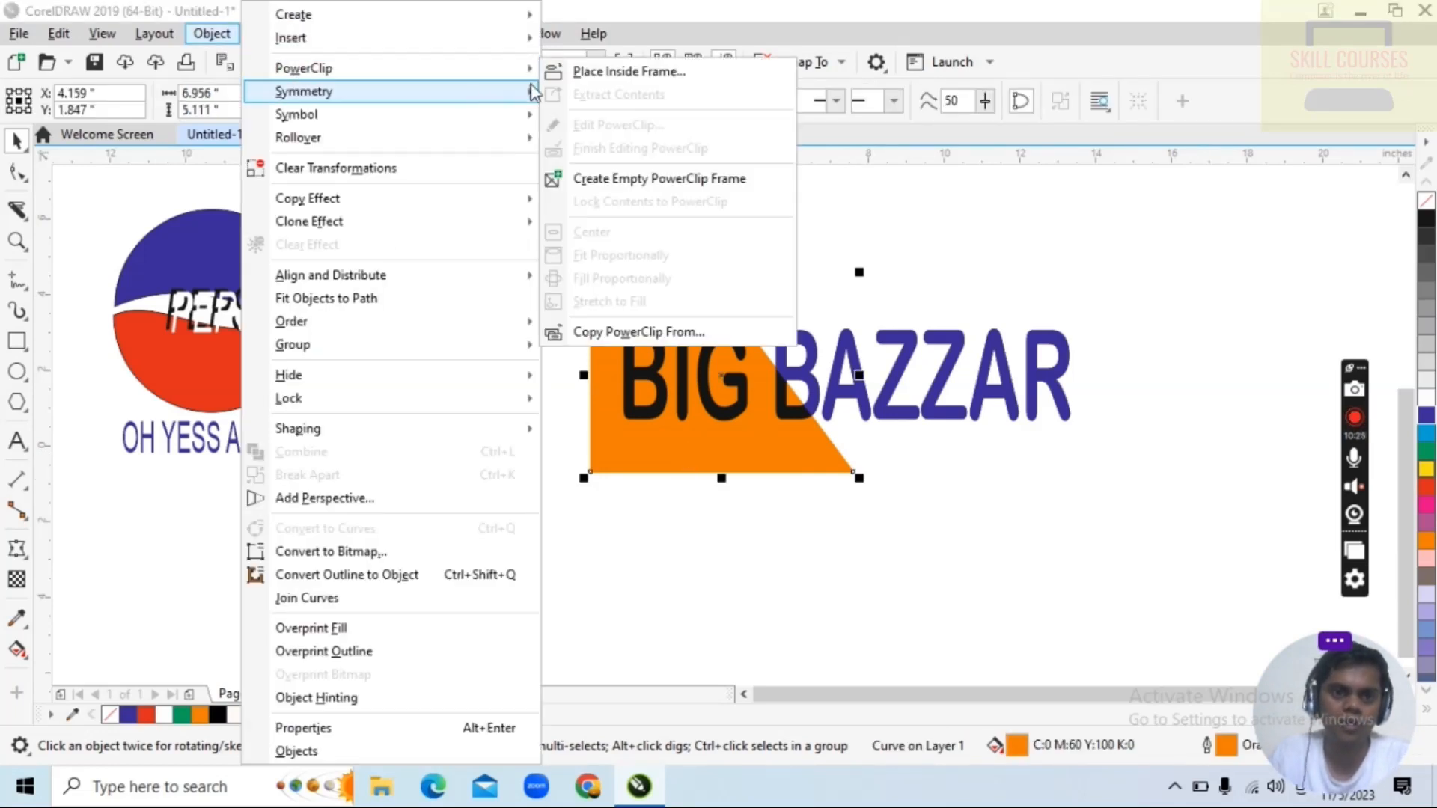
{"action": "mouse_move", "coordinate": [379, 69]}
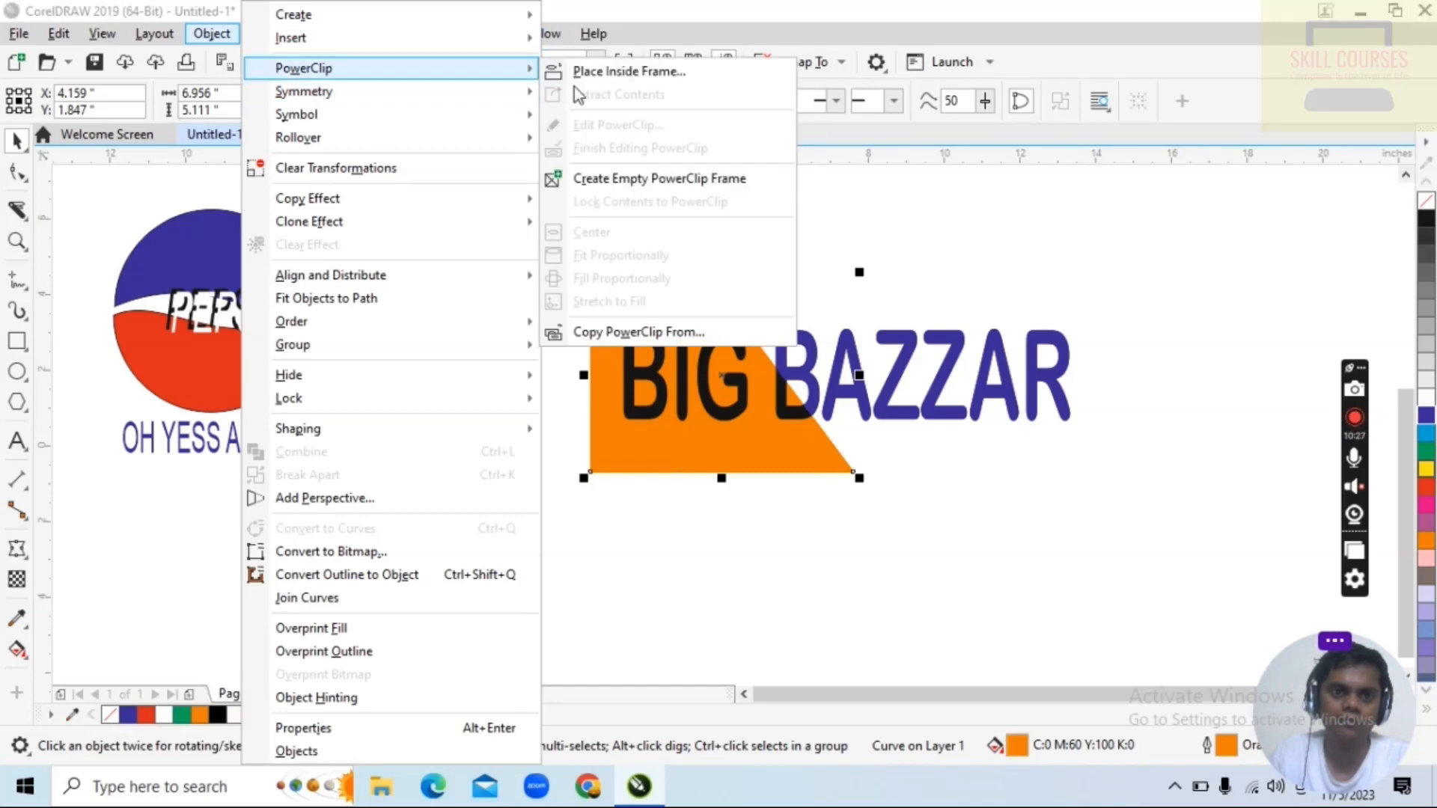
{"action": "left_click", "coordinate": [598, 72]}
{"action": "left_click", "coordinate": [699, 344]}
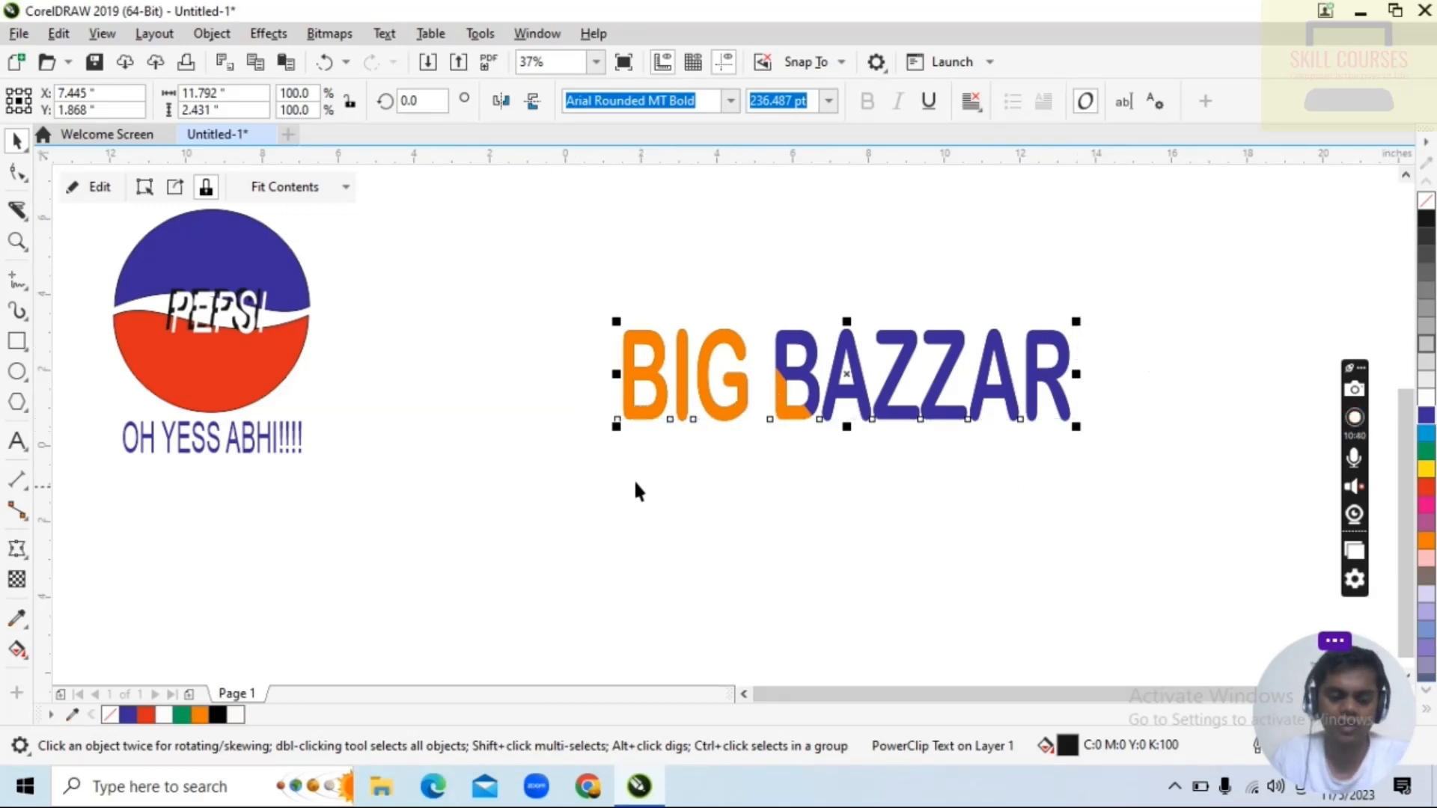
Scale the BIG BAZZAR text down to about 4.4 inches wide and move it beside the Pepsi logo.
{"action": "left_click_drag", "start_coordinate": [562, 259], "coordinate": [1134, 491]}
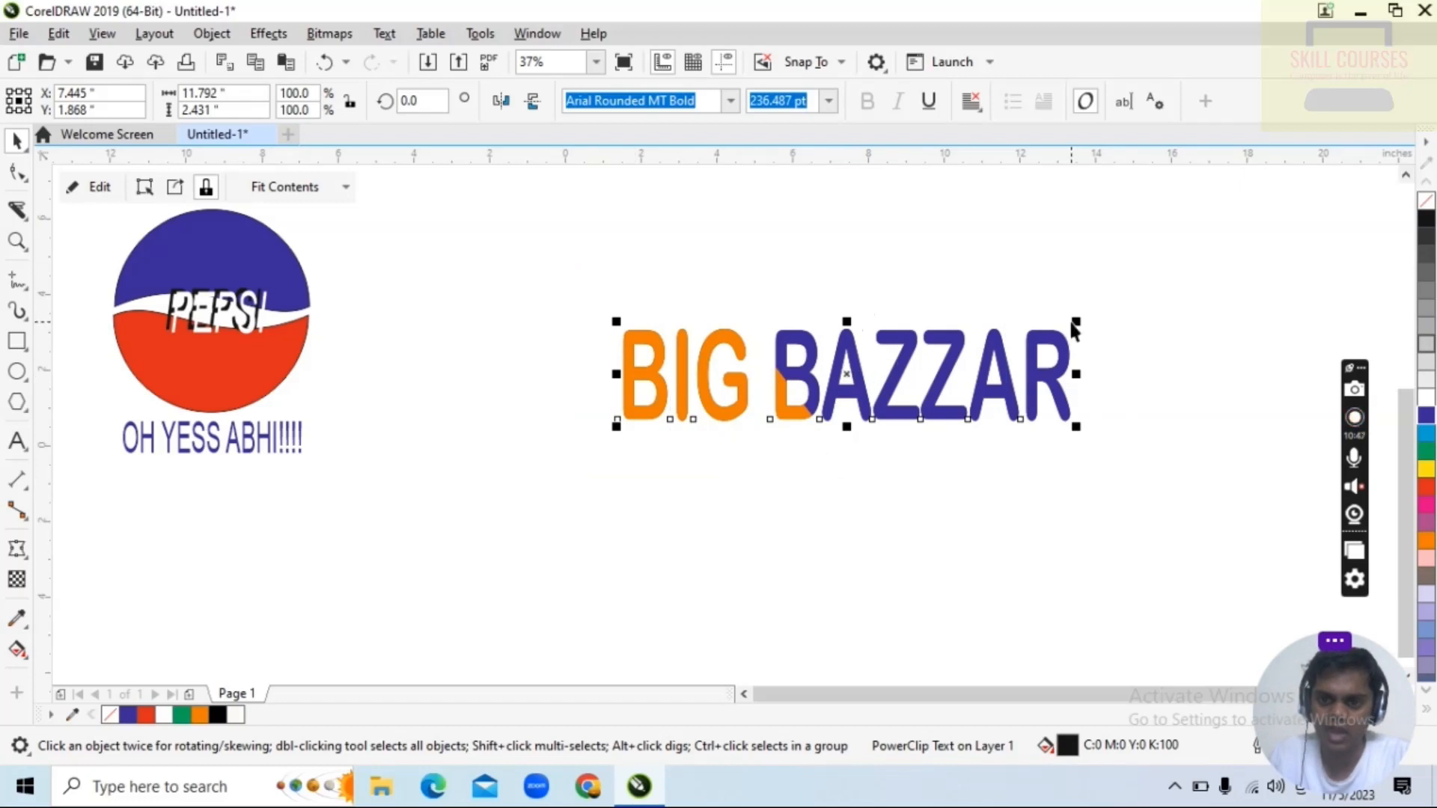
{"action": "left_click_drag", "start_coordinate": [1075, 320], "coordinate": [835, 389]}
{"action": "left_click_drag", "start_coordinate": [698, 419], "coordinate": [476, 310]}
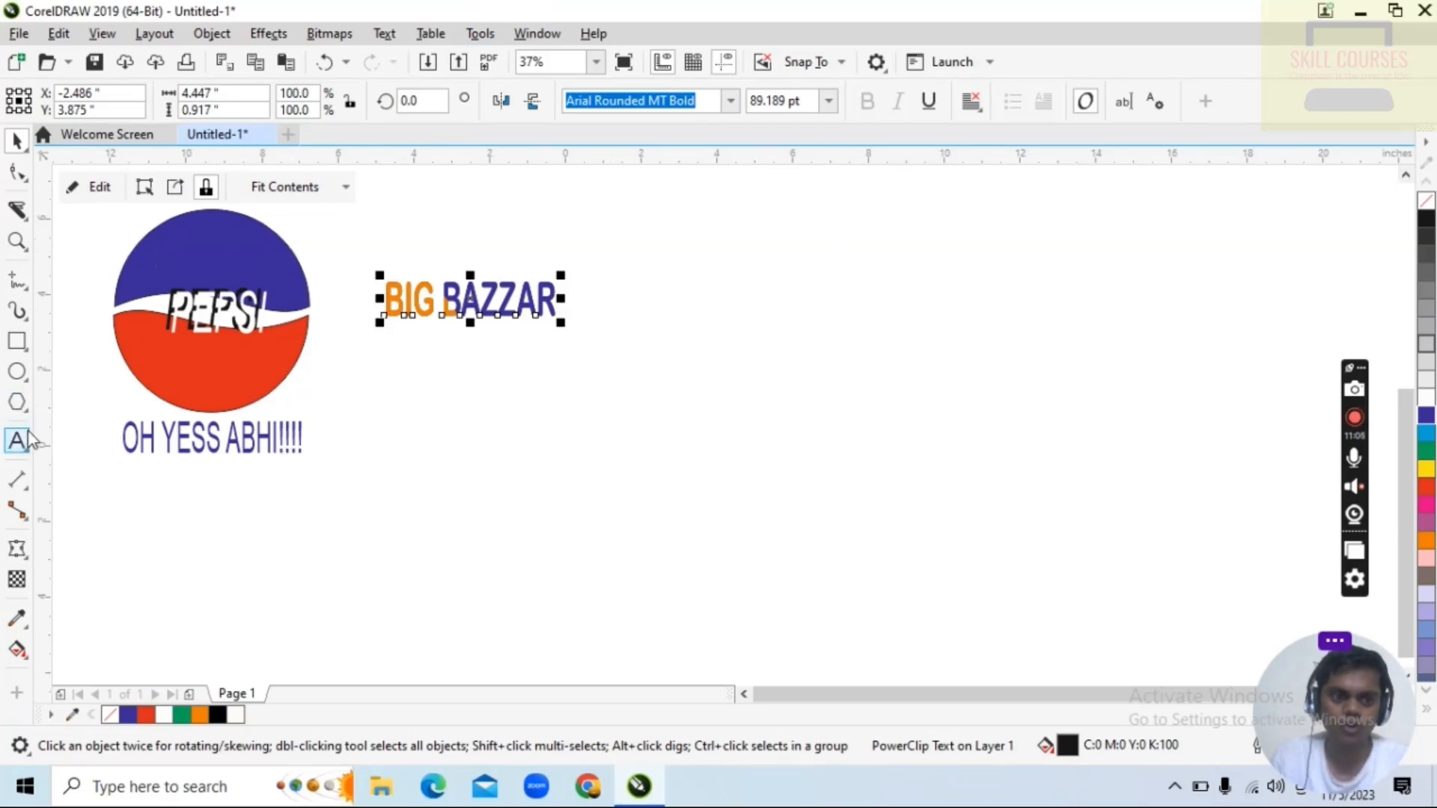
Draw an upright rectangle about 4.17 by 8.58 inches in the empty area right of the finished logos.
{"action": "left_click", "coordinate": [22, 354]}
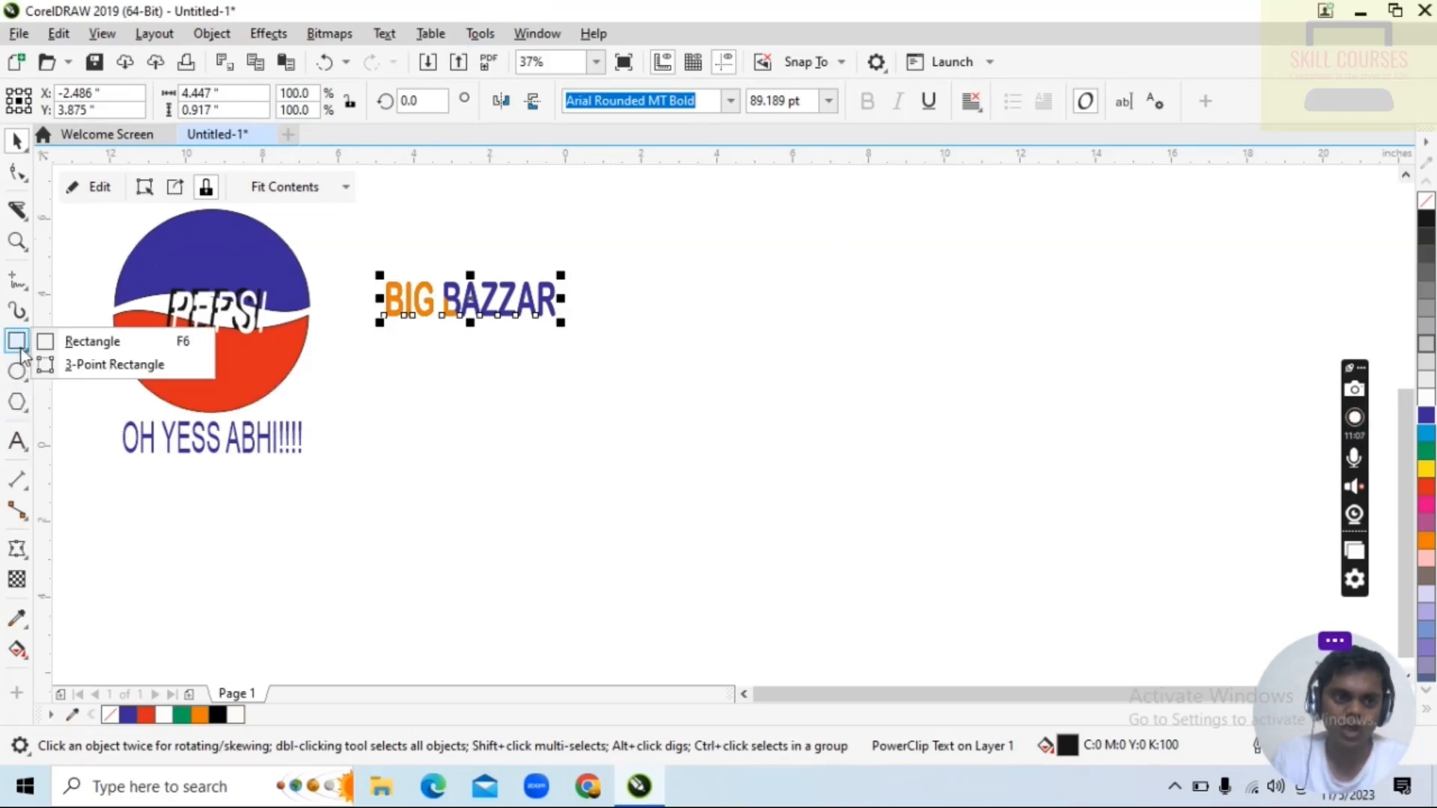
{"action": "left_click", "coordinate": [68, 346]}
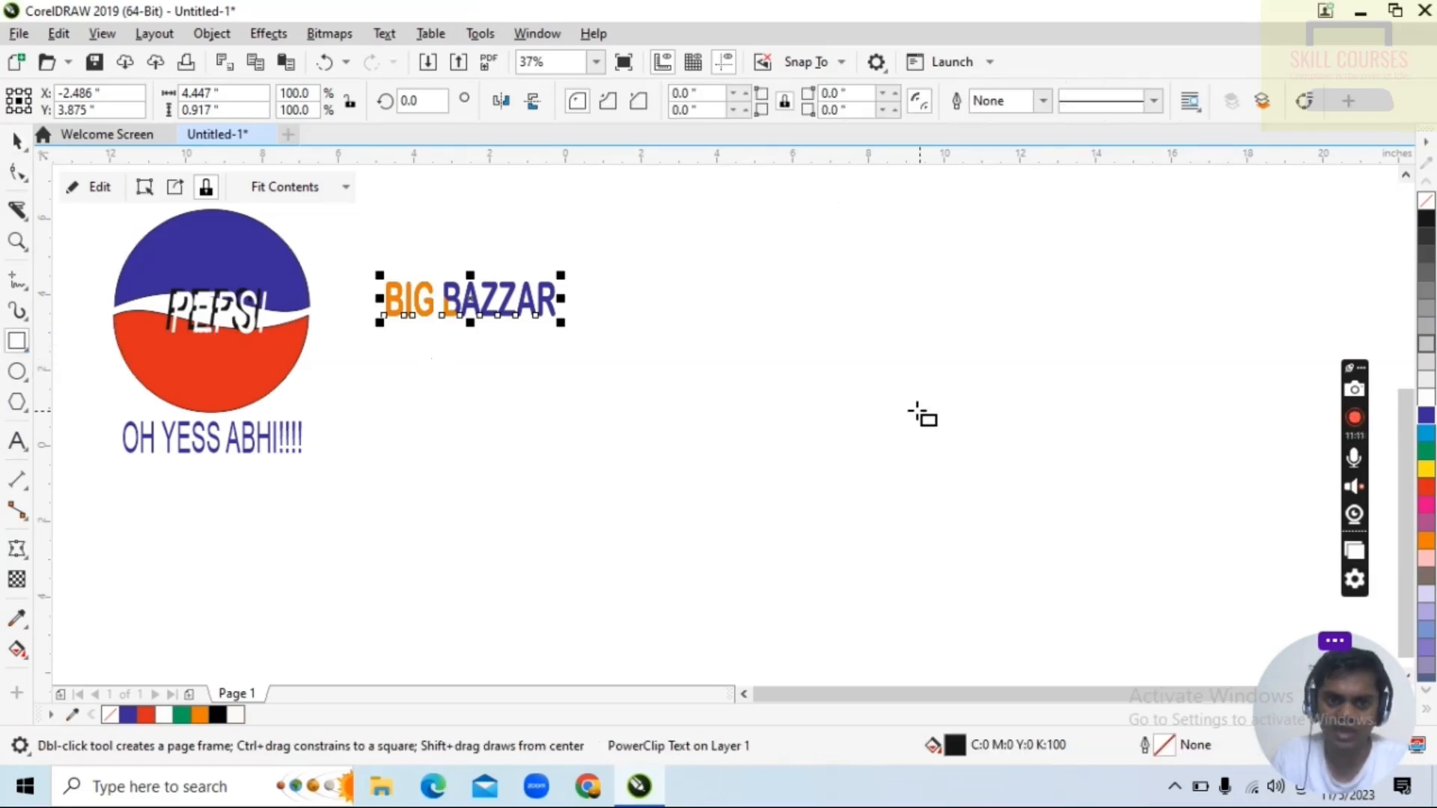
{"action": "left_click_drag", "start_coordinate": [739, 286], "coordinate": [901, 613]}
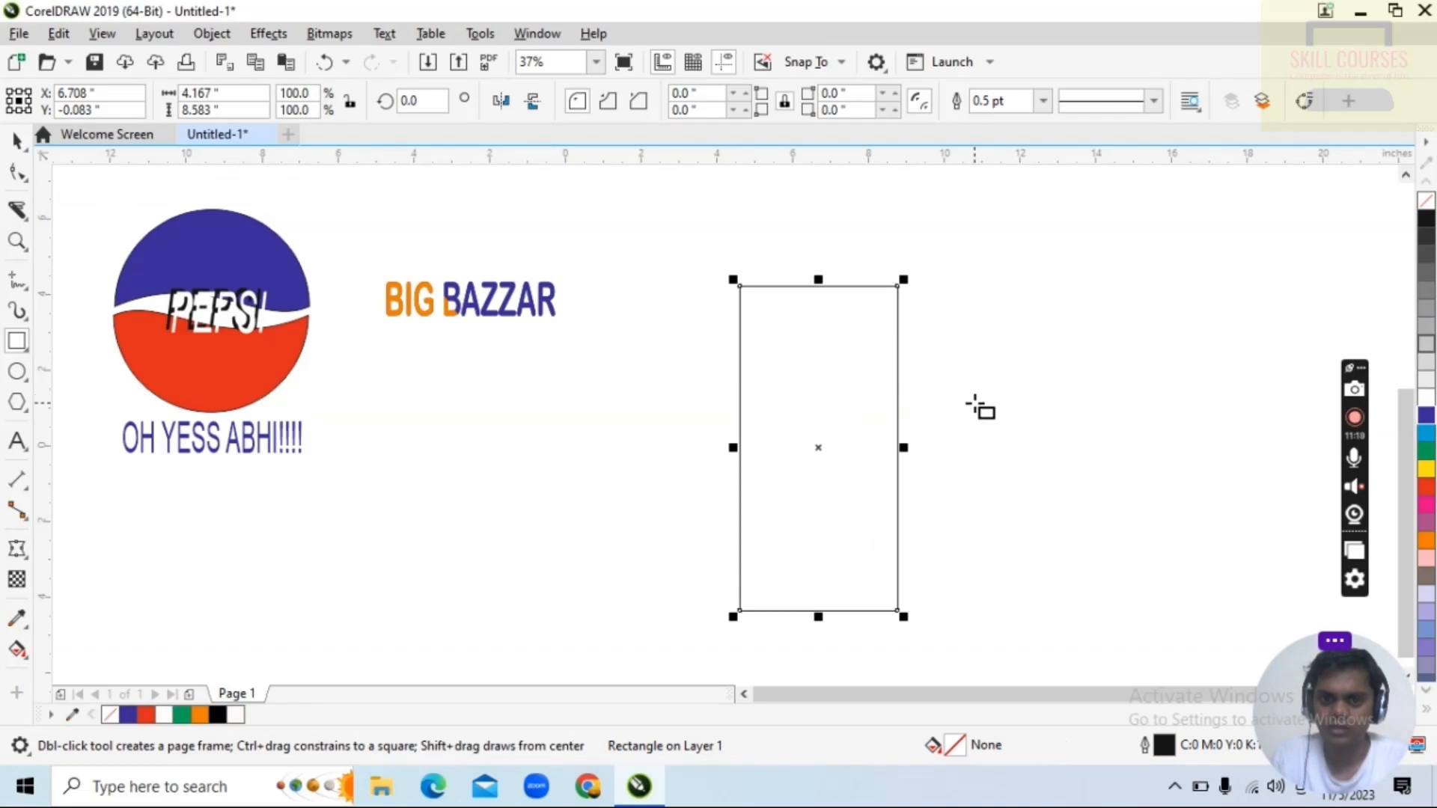
Bend the middle of the rectangle's right edge inward to its center with the Envelope tool.
{"action": "left_click", "coordinate": [17, 549]}
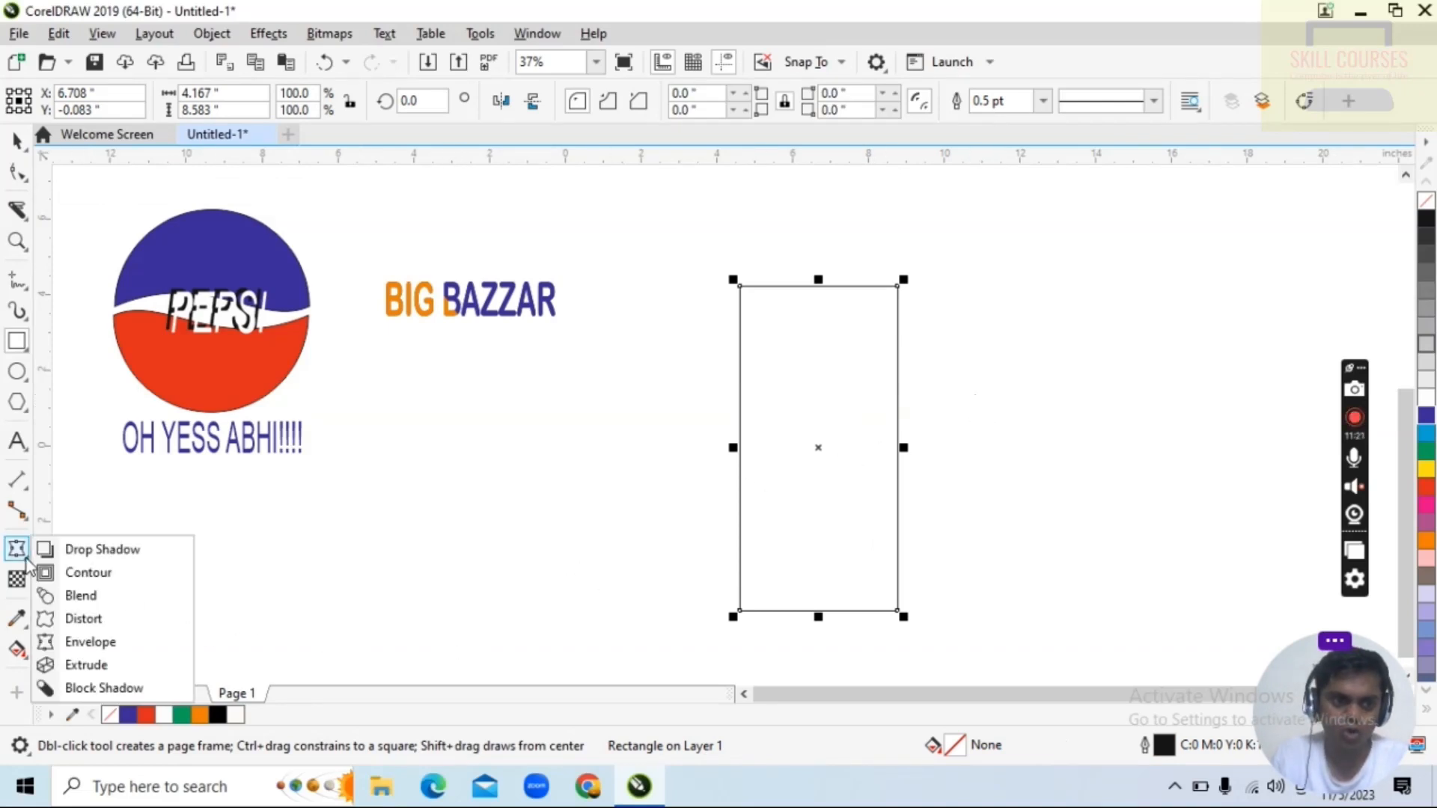
{"action": "left_click", "coordinate": [88, 645]}
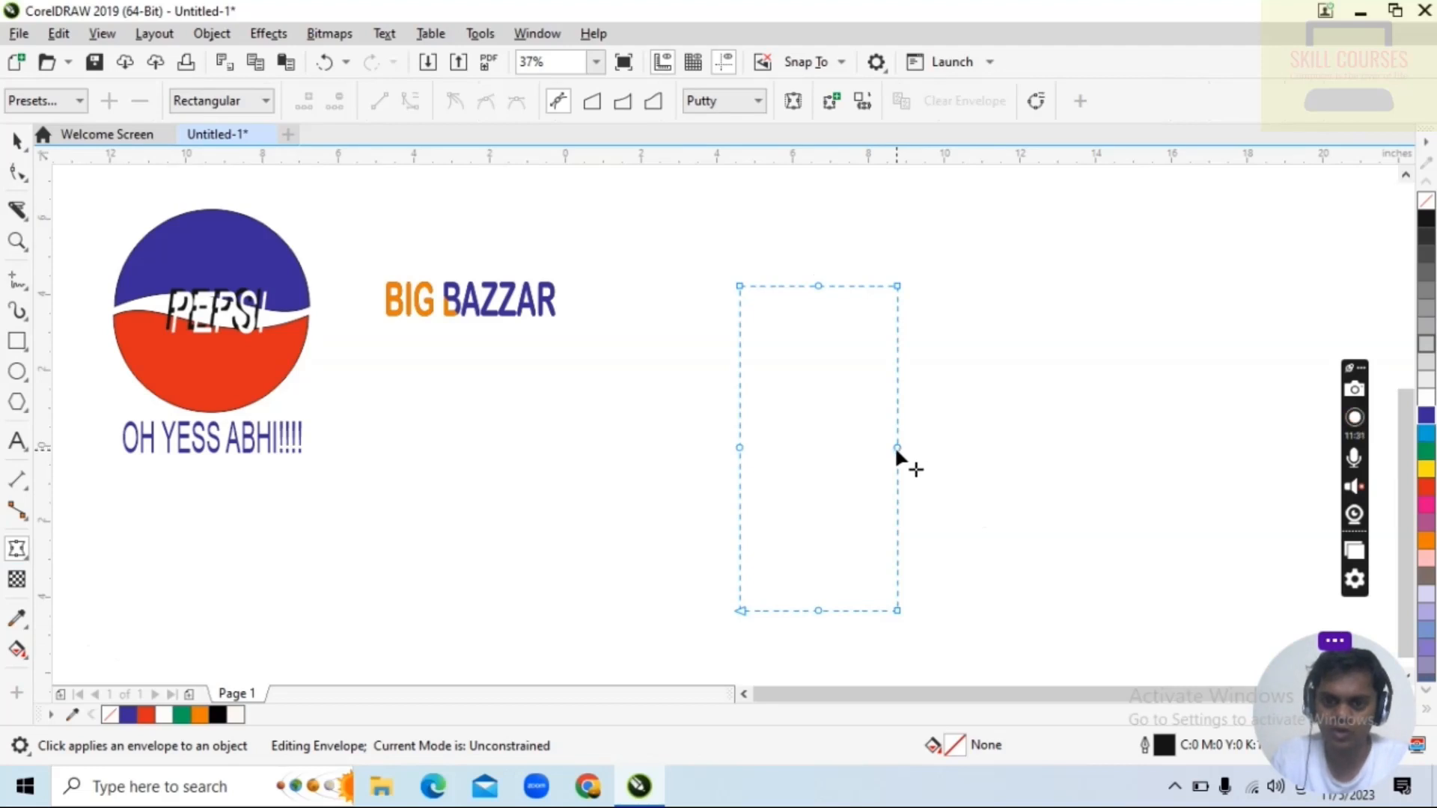
{"action": "left_click_drag", "start_coordinate": [897, 448], "coordinate": [819, 449]}
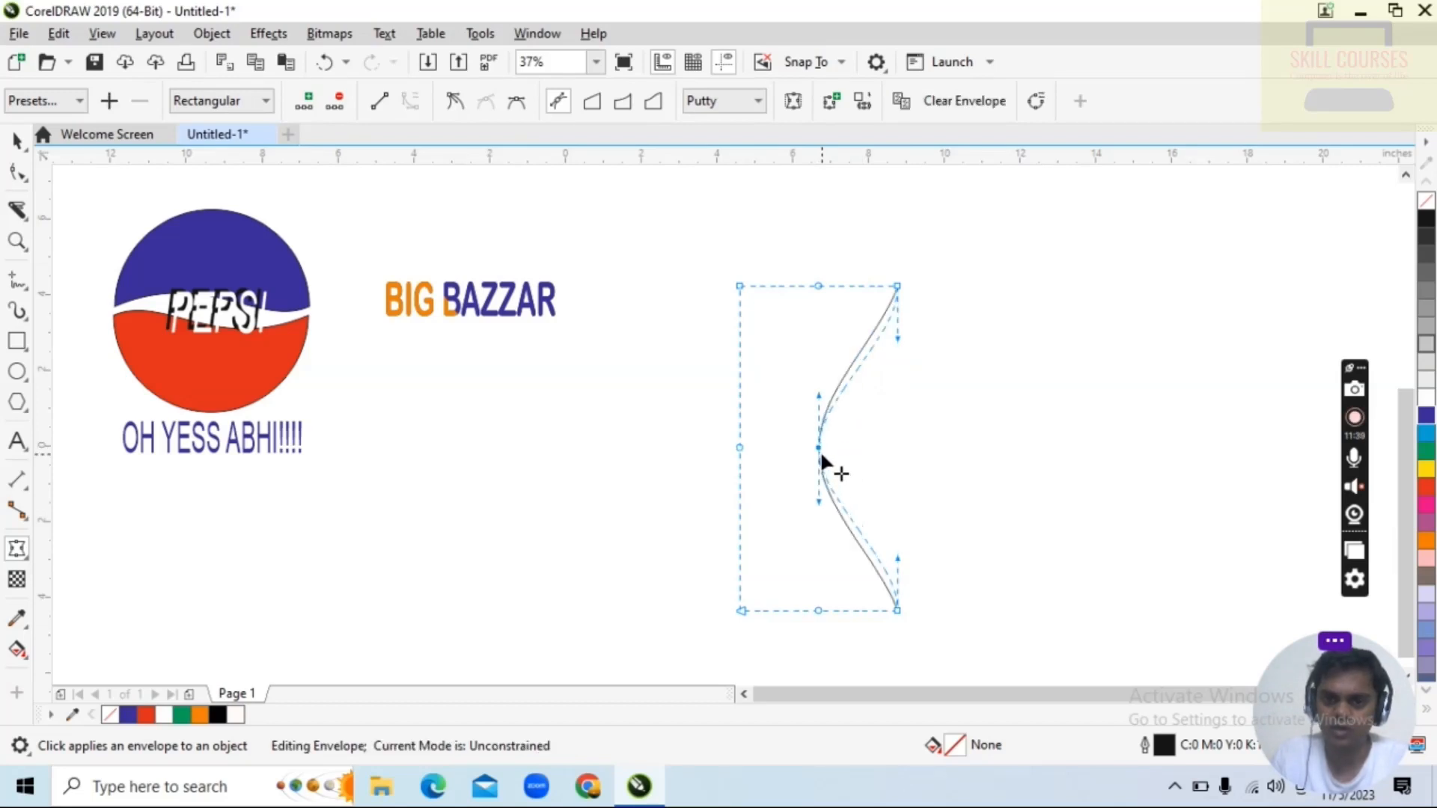
{"action": "left_click", "coordinate": [25, 144]}
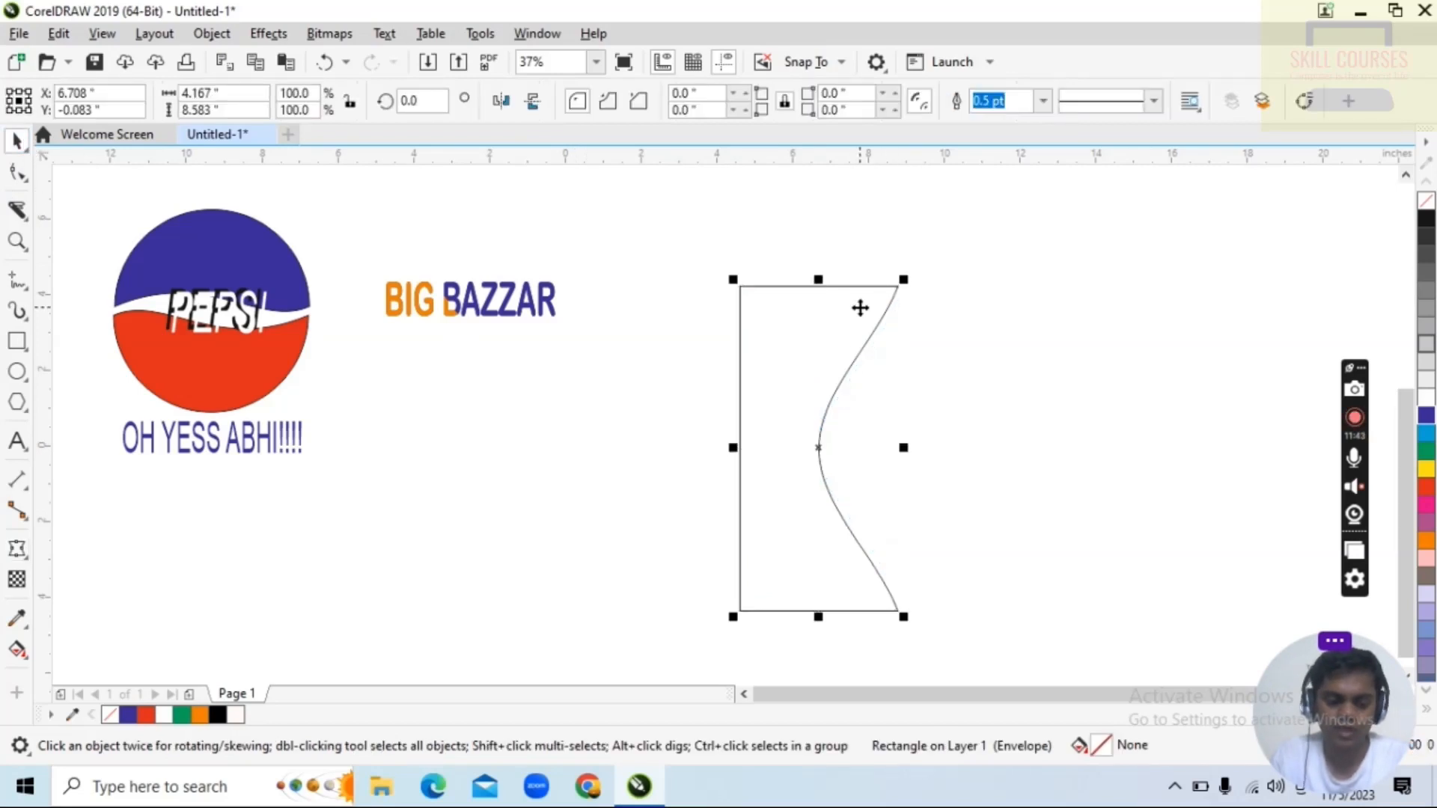
Duplicate the curved shape, add a horizontal guideline along the original's top edge, and place the copy to the right of the original.
{"action": "key", "text": "ctrl+d"}
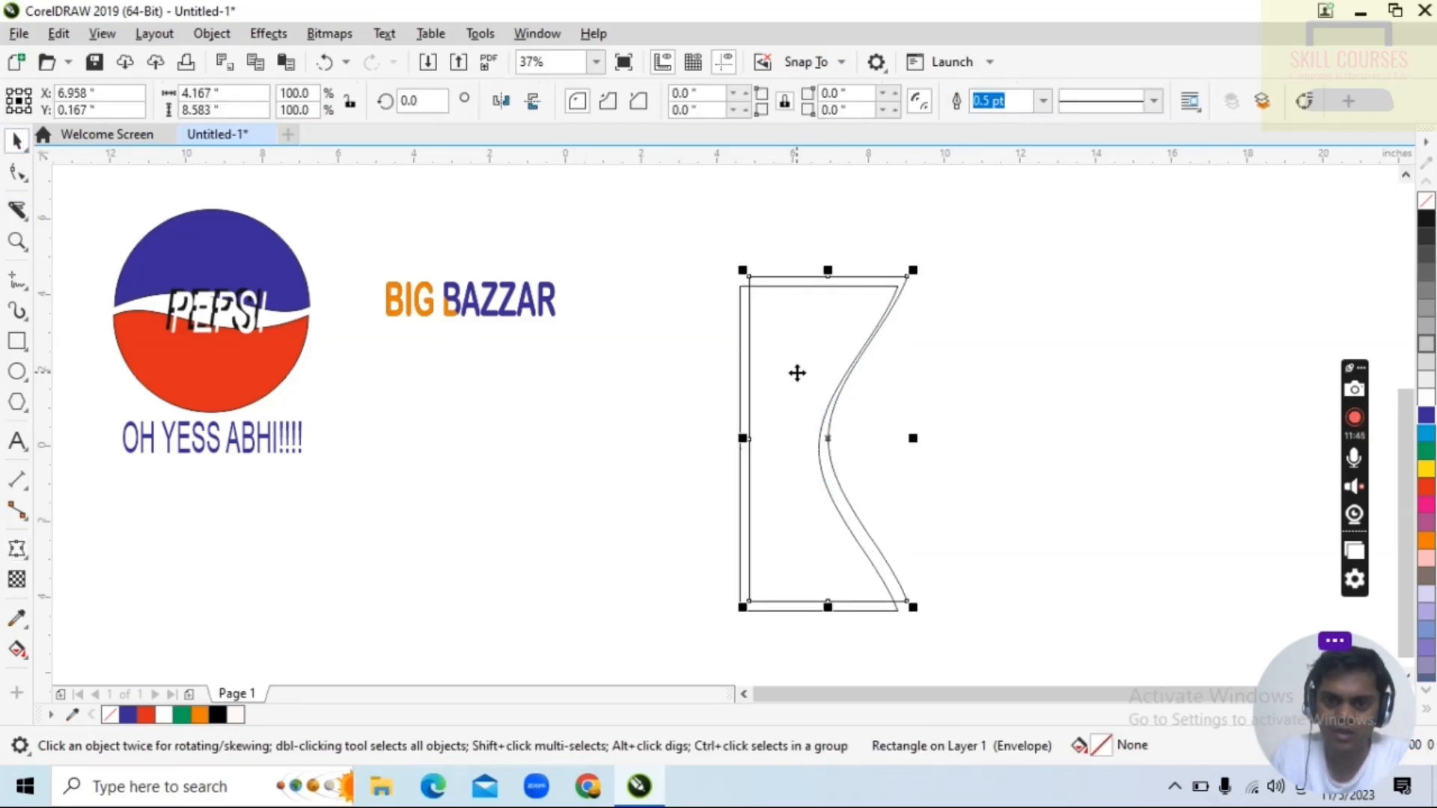
{"action": "left_click_drag", "start_coordinate": [795, 372], "coordinate": [833, 398]}
{"action": "left_click_drag", "start_coordinate": [836, 164], "coordinate": [821, 285]}
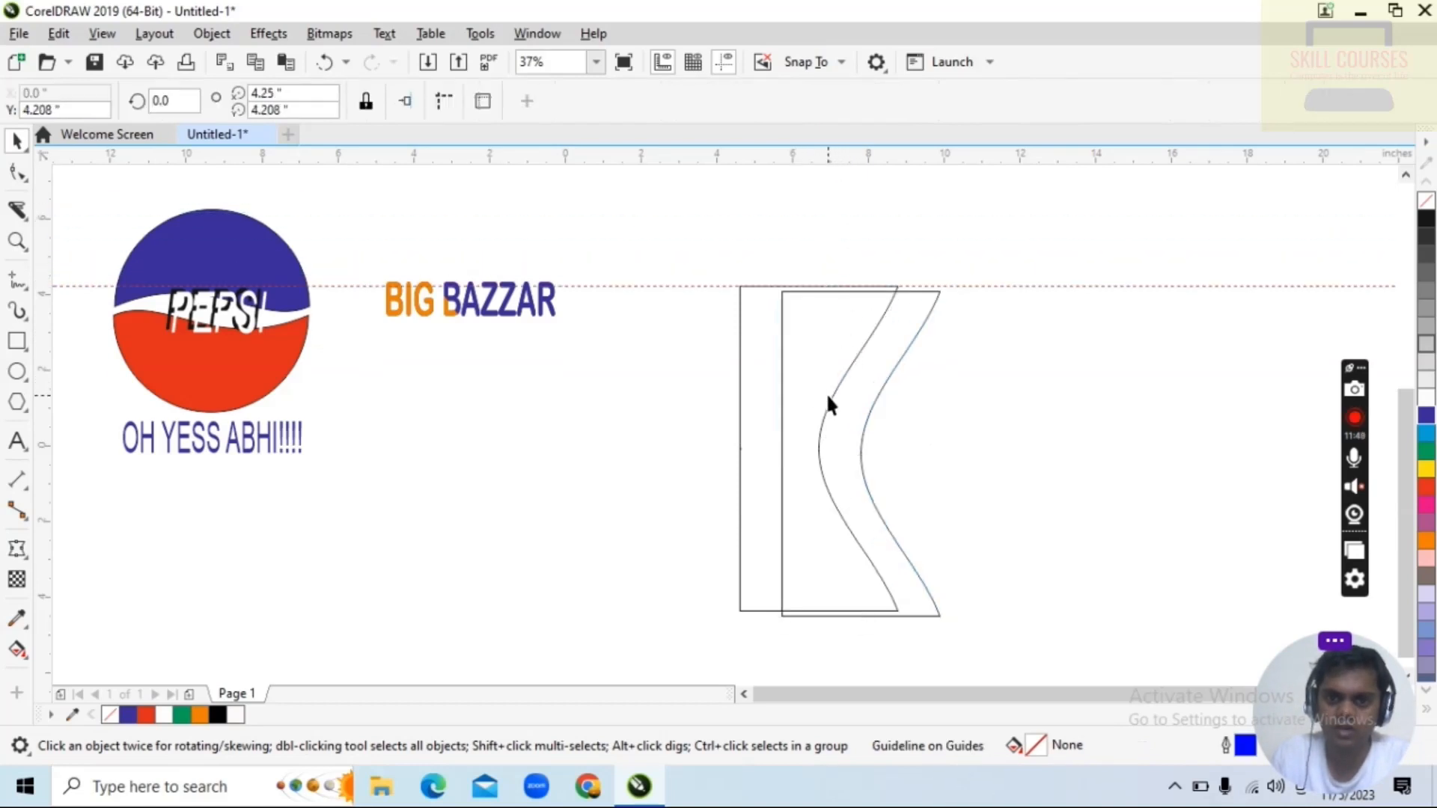
{"action": "left_click_drag", "start_coordinate": [827, 396], "coordinate": [973, 394]}
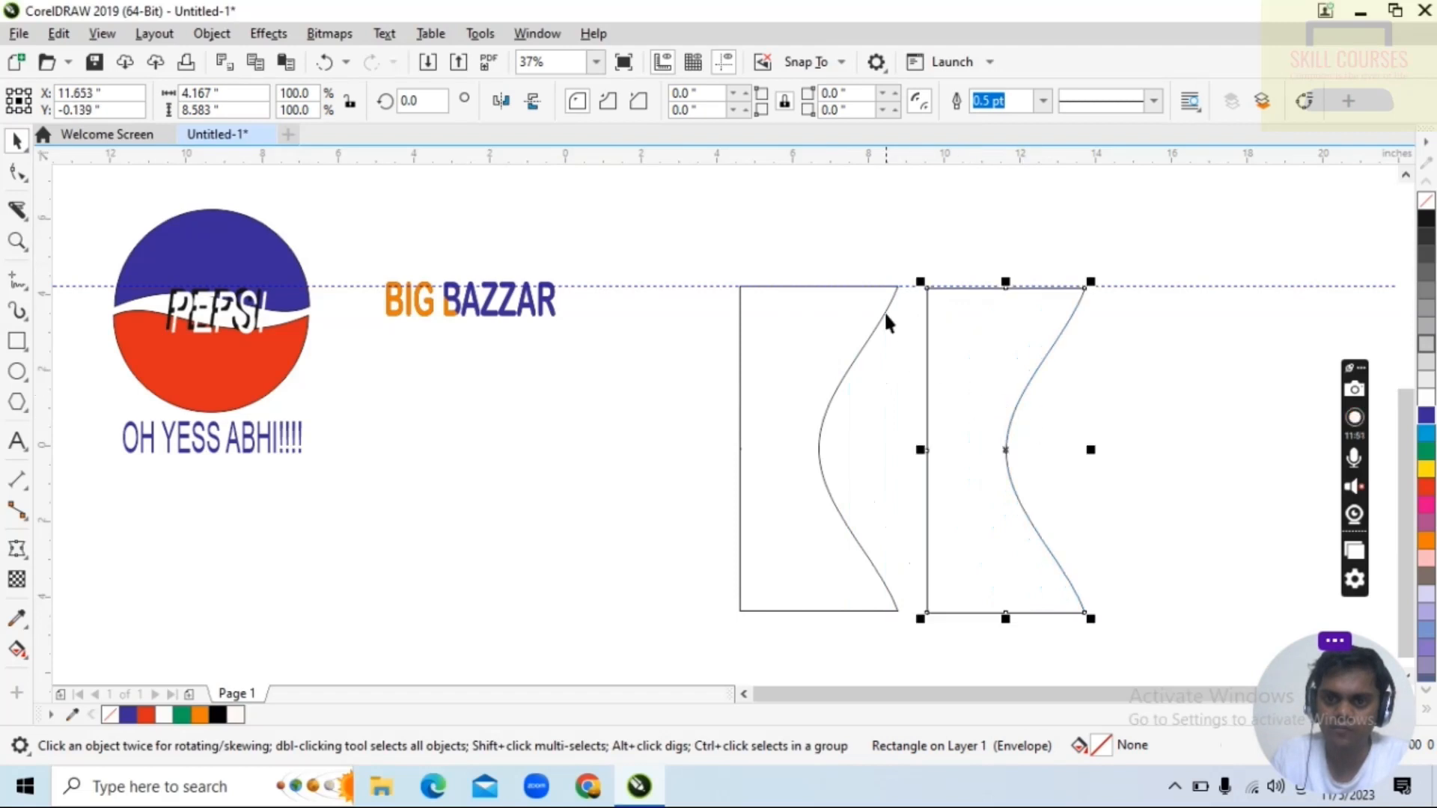
Mirror the copy horizontally and nudge it up to line its top edge up with the guideline.
{"action": "left_click", "coordinate": [501, 101]}
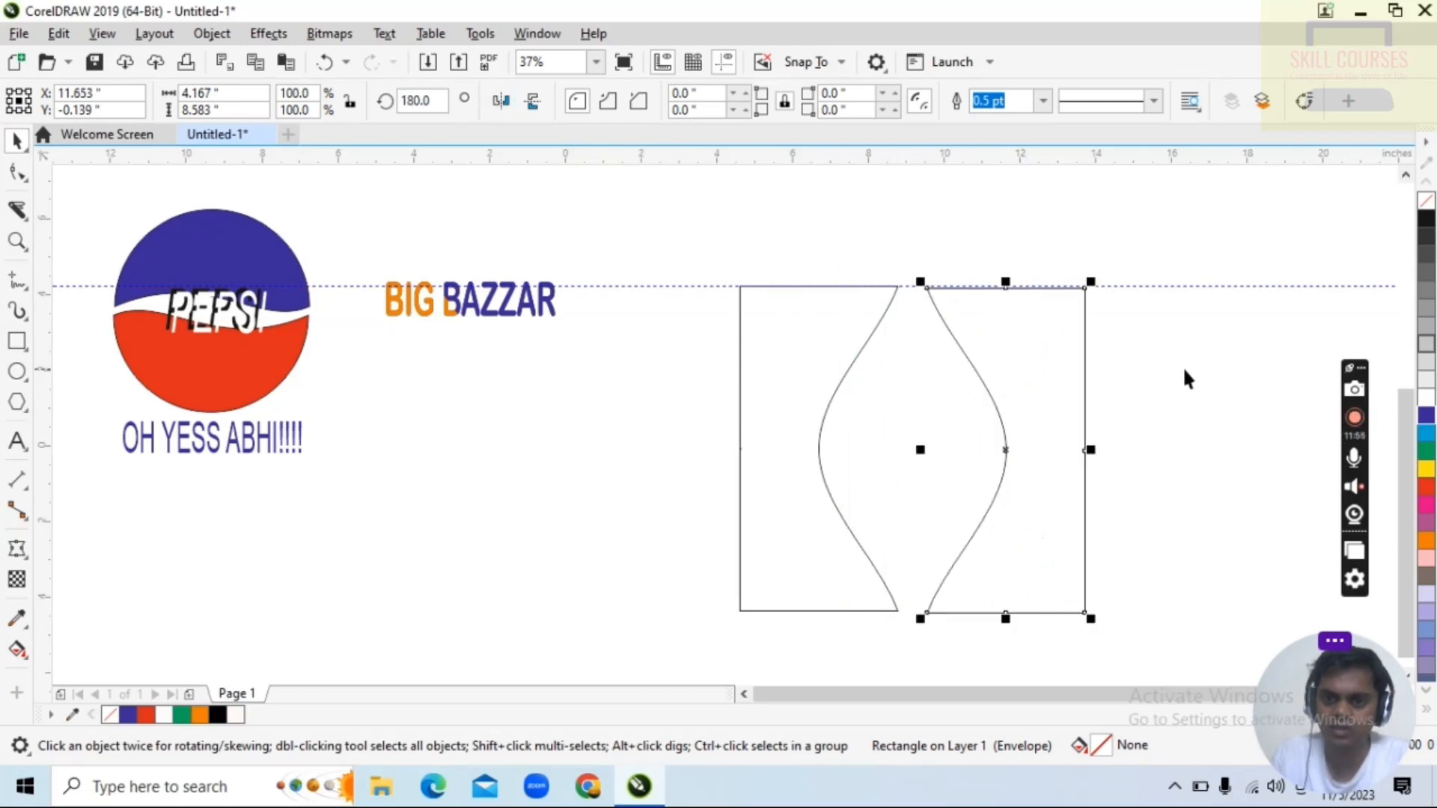
{"action": "key", "text": "Up"}
{"action": "key", "text": "Up"}
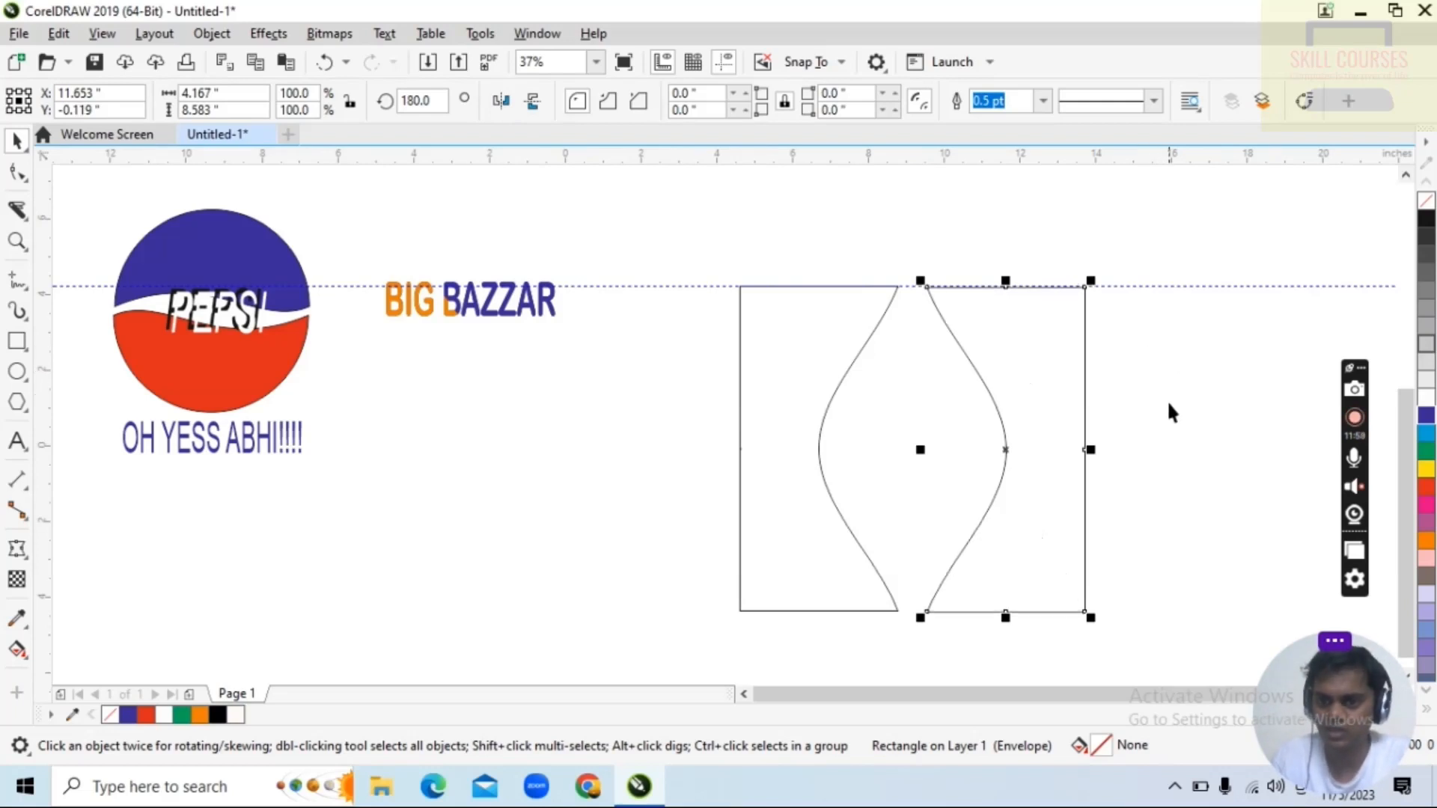
{"action": "left_click", "coordinate": [1168, 404]}
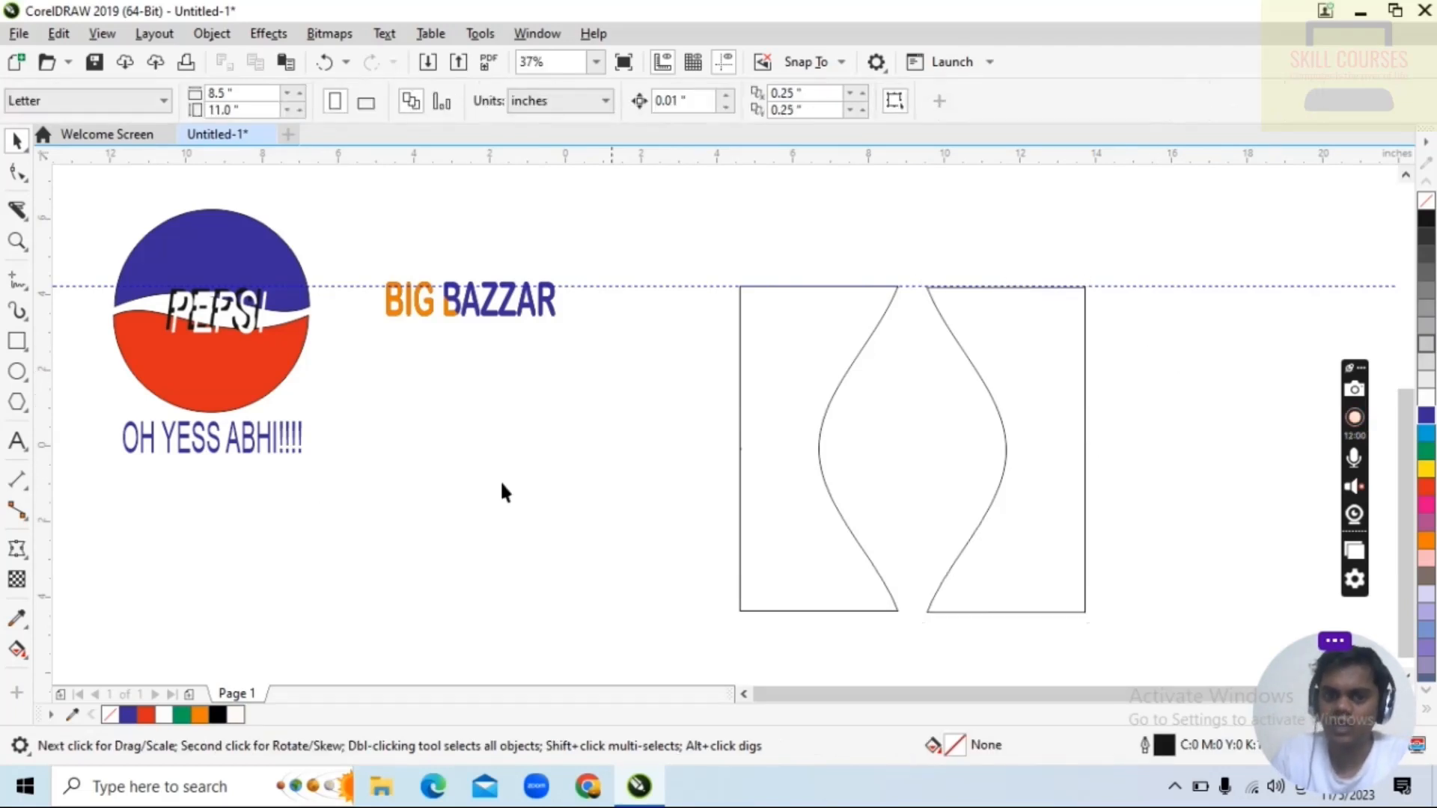
Add the text HP in Arial at 100 pt in the empty area below the BIG BAZZAR logo.
{"action": "left_click", "coordinate": [16, 448]}
{"action": "left_click", "coordinate": [79, 442]}
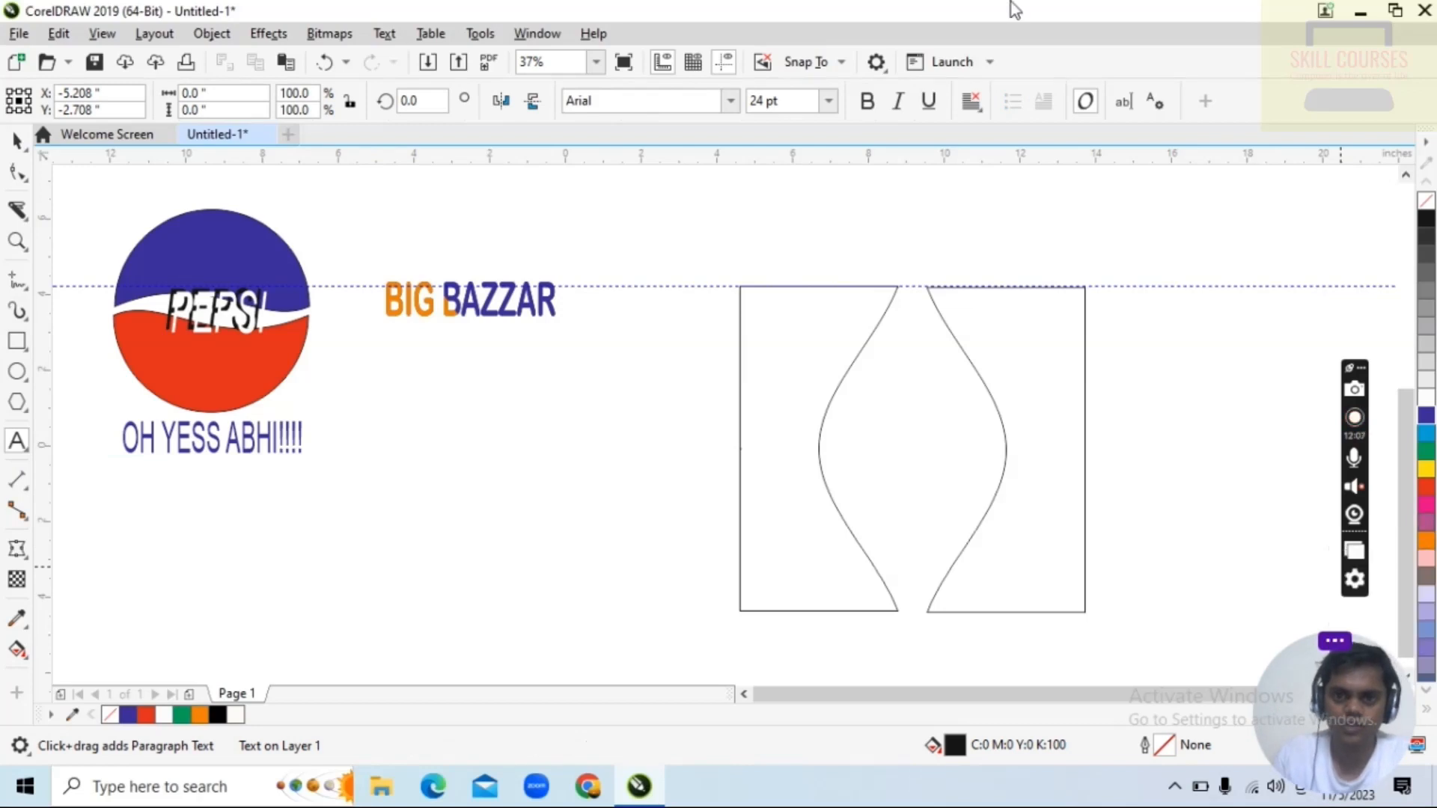
{"action": "left_click", "coordinate": [828, 103]}
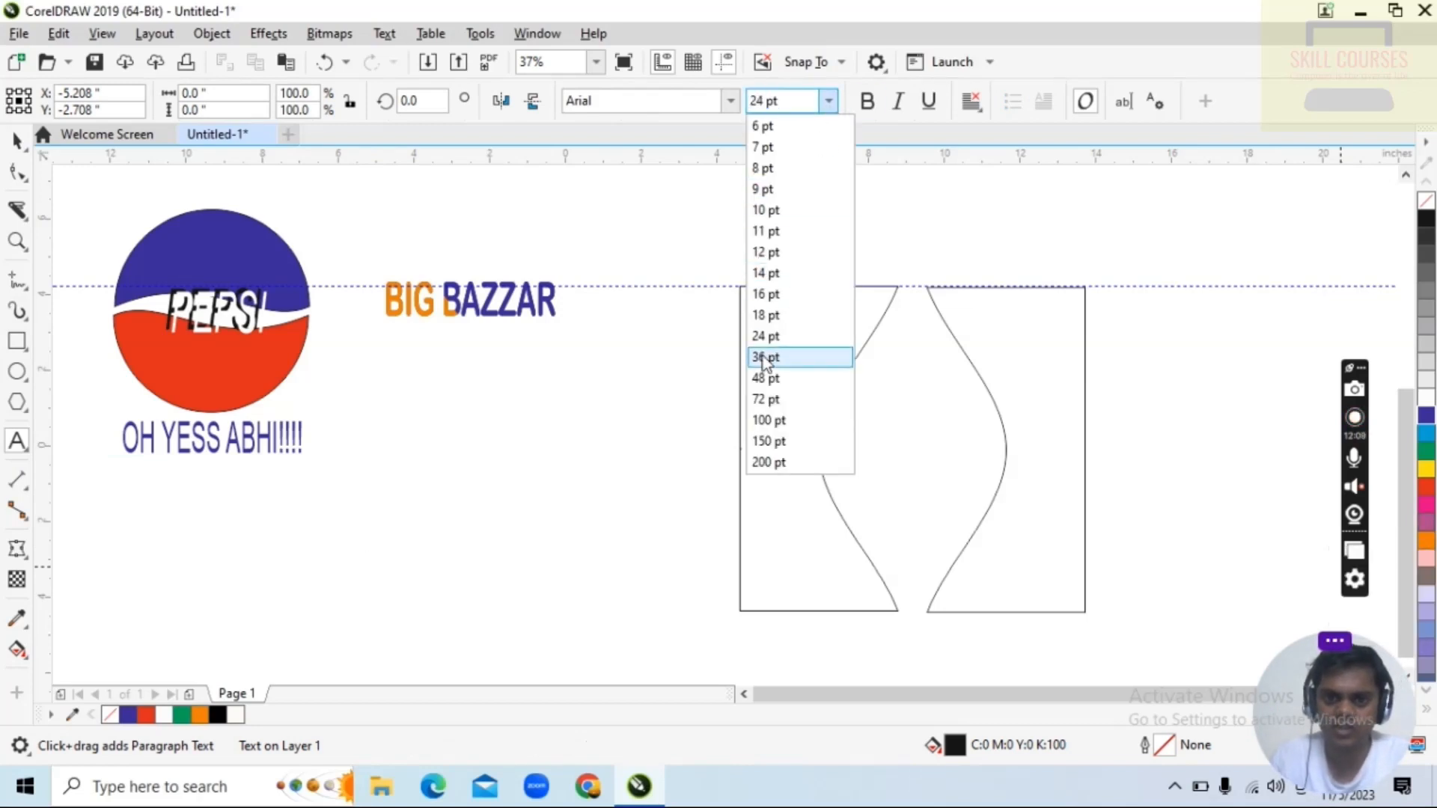
{"action": "left_click", "coordinate": [769, 420]}
{"action": "left_click", "coordinate": [367, 550]}
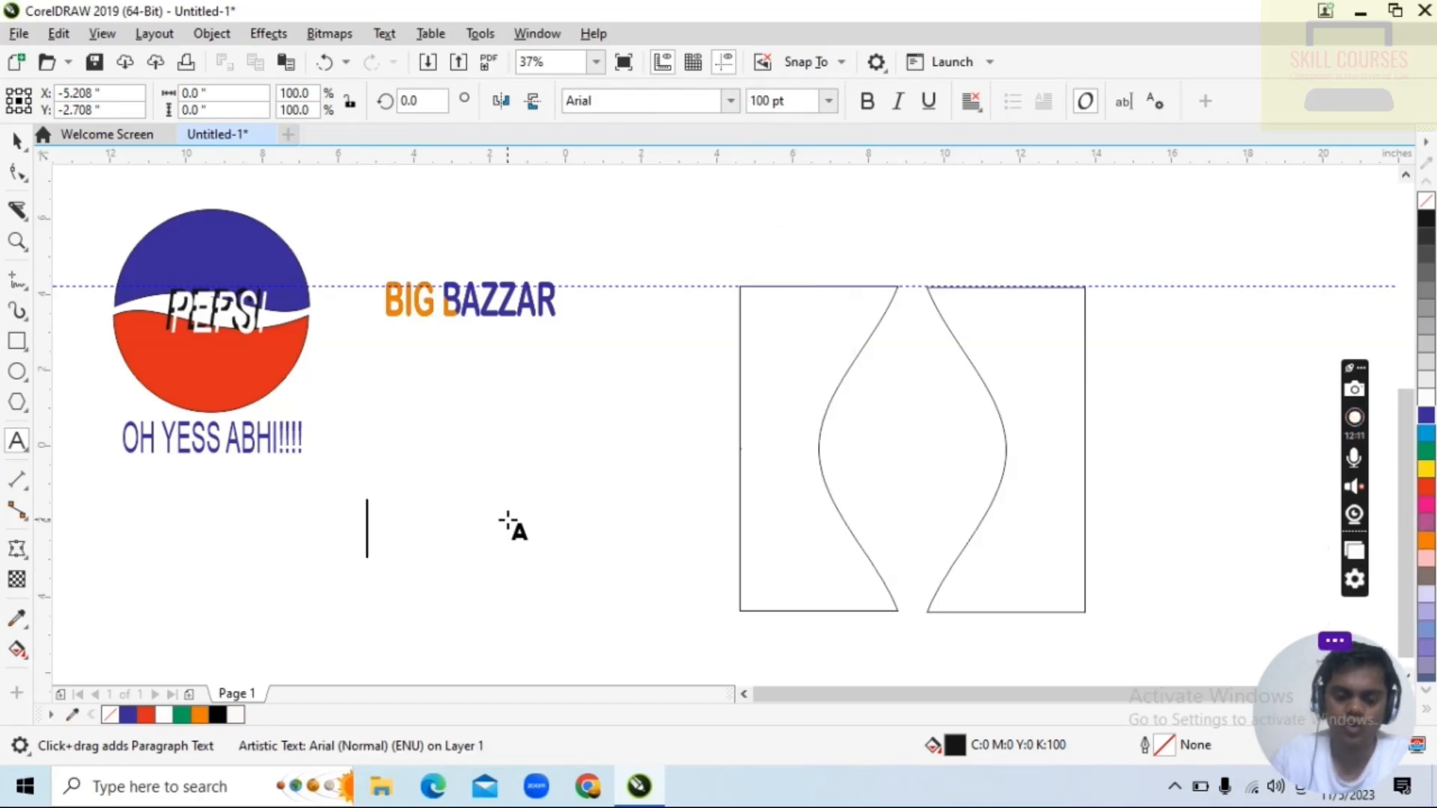
{"action": "type", "text": "HP"}
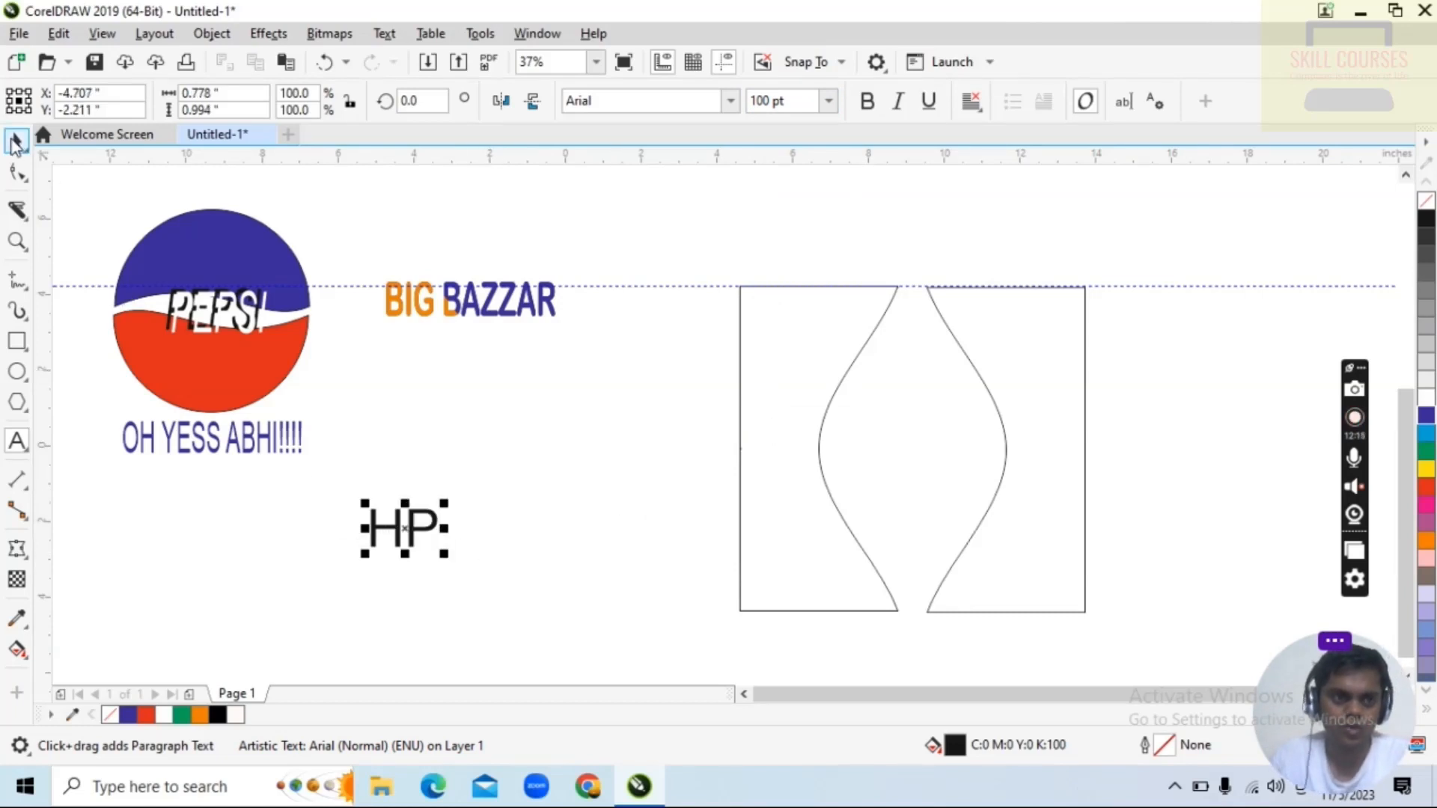
Make the HP text italic and center it in the gap between the two curved shapes.
{"action": "left_click", "coordinate": [15, 140]}
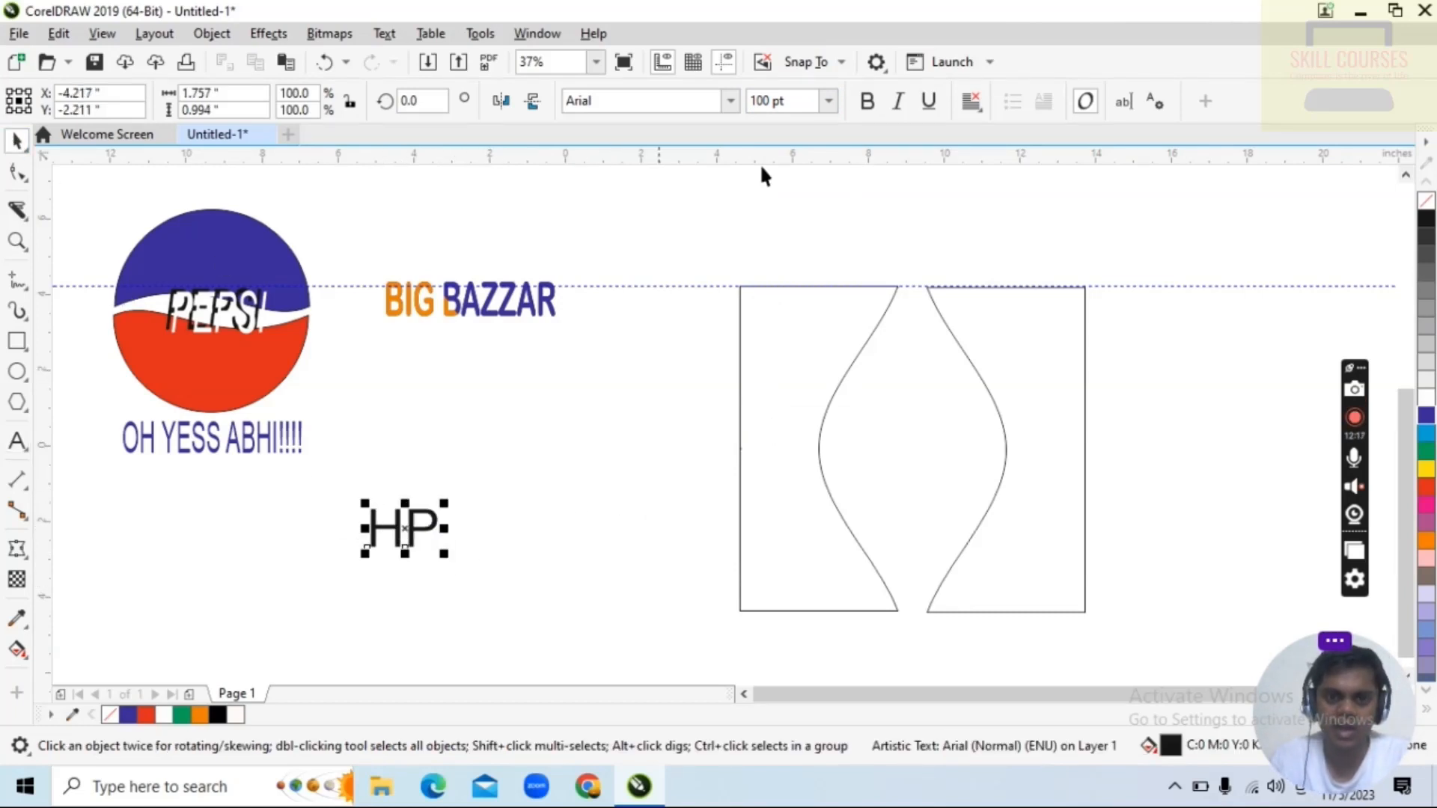
{"action": "left_click", "coordinate": [897, 101]}
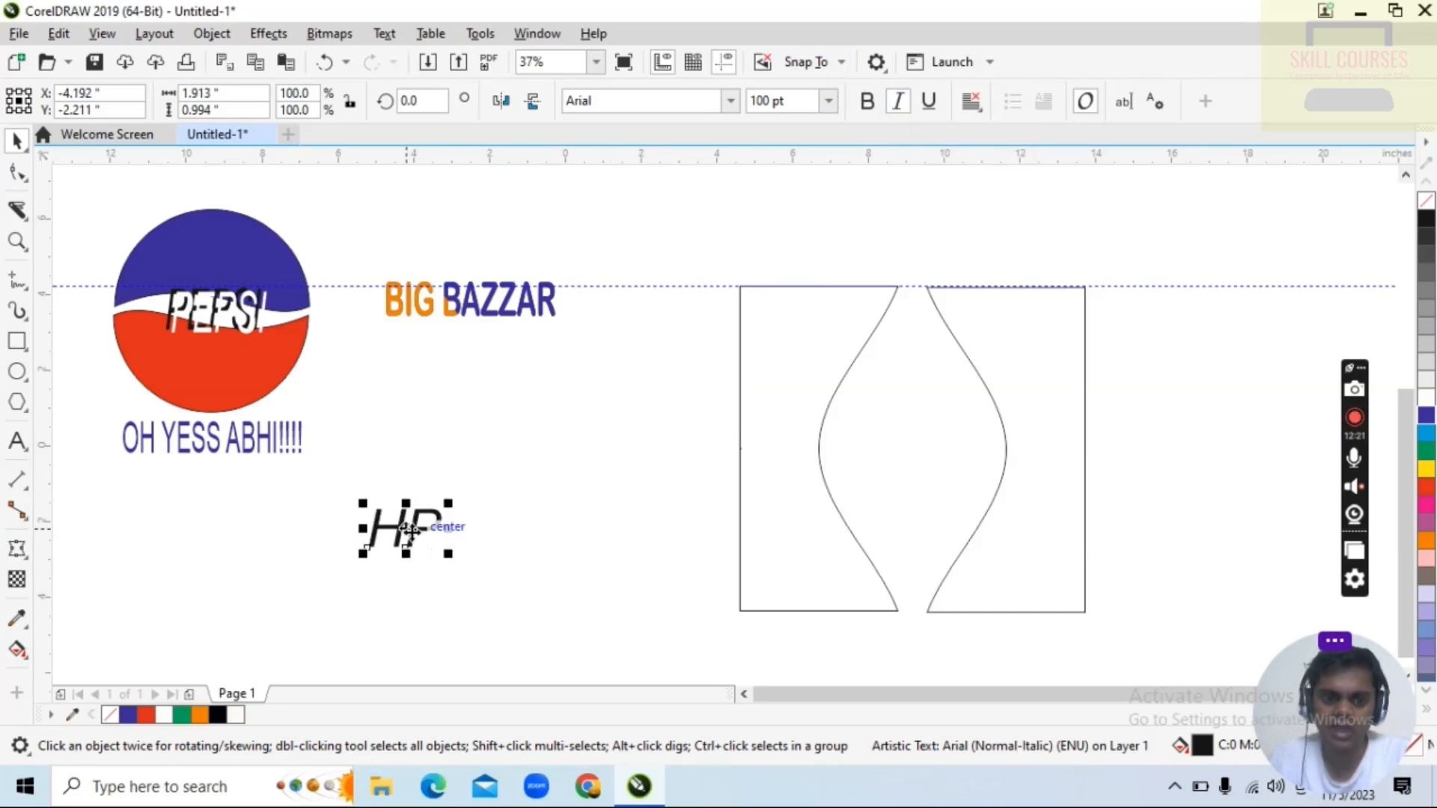
{"action": "left_click_drag", "start_coordinate": [408, 528], "coordinate": [918, 449]}
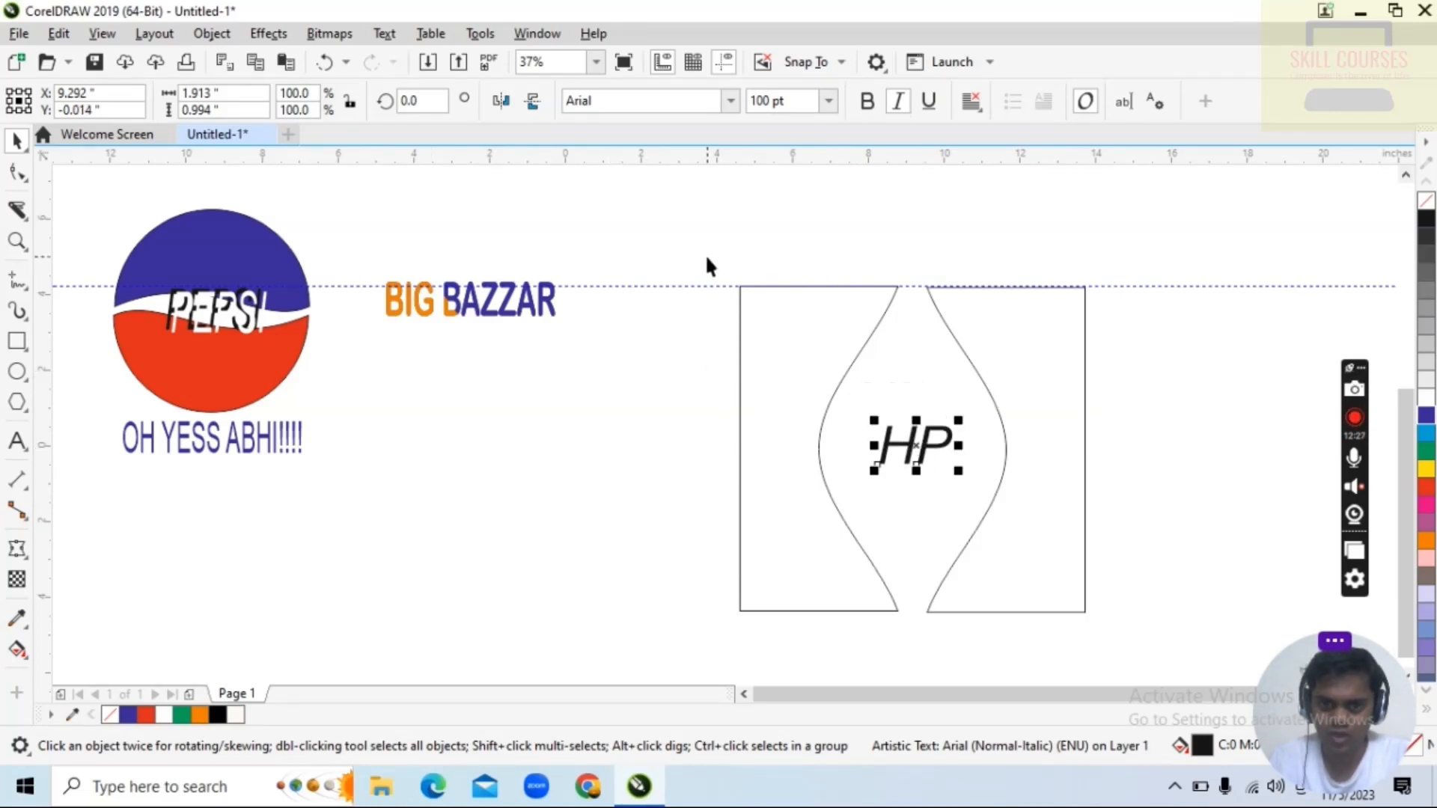
Fill both curved shapes and the HP text with blue, and set their outlines to the same blue sampled from the document palette.
{"action": "left_click_drag", "start_coordinate": [704, 252], "coordinate": [1124, 653]}
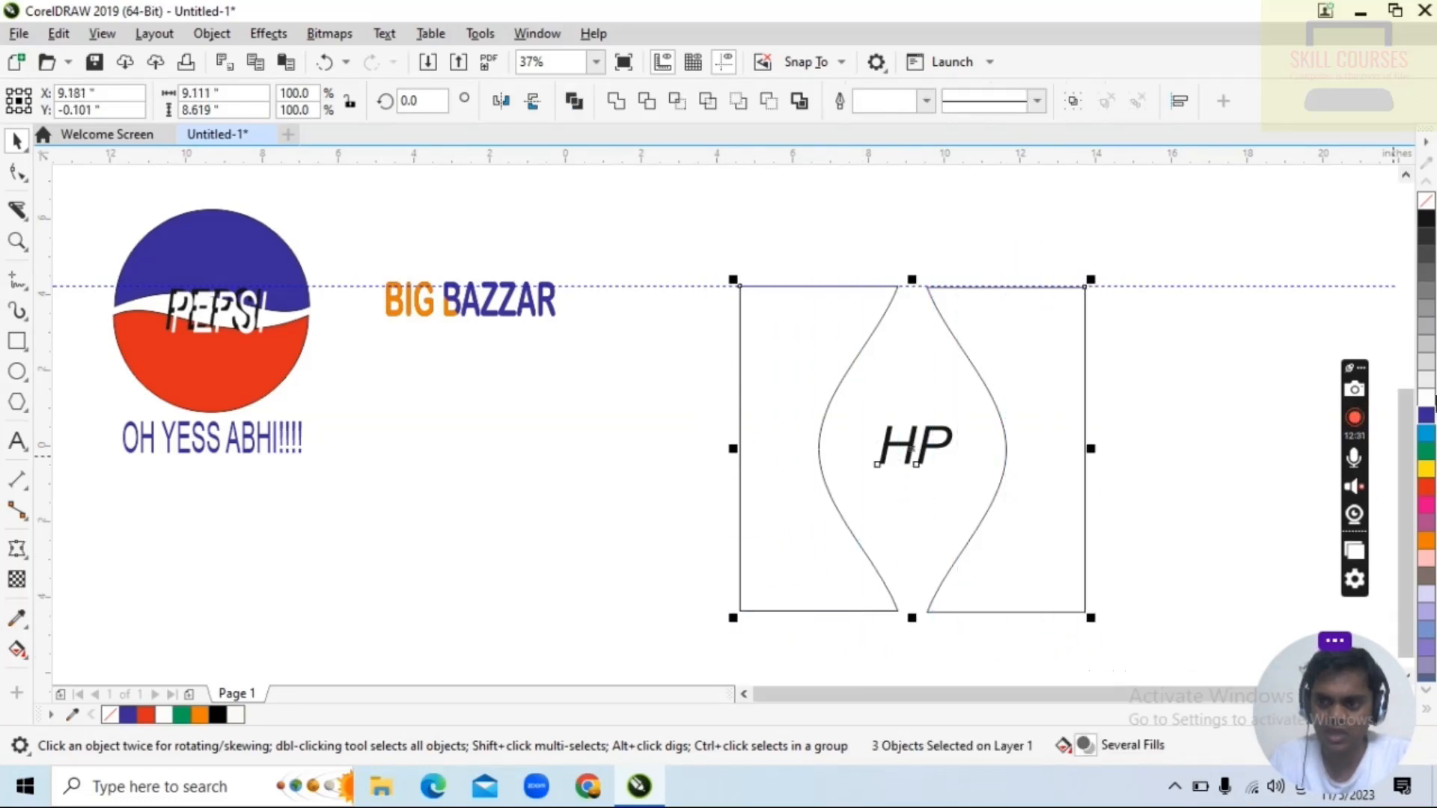
{"action": "left_click", "coordinate": [1426, 415]}
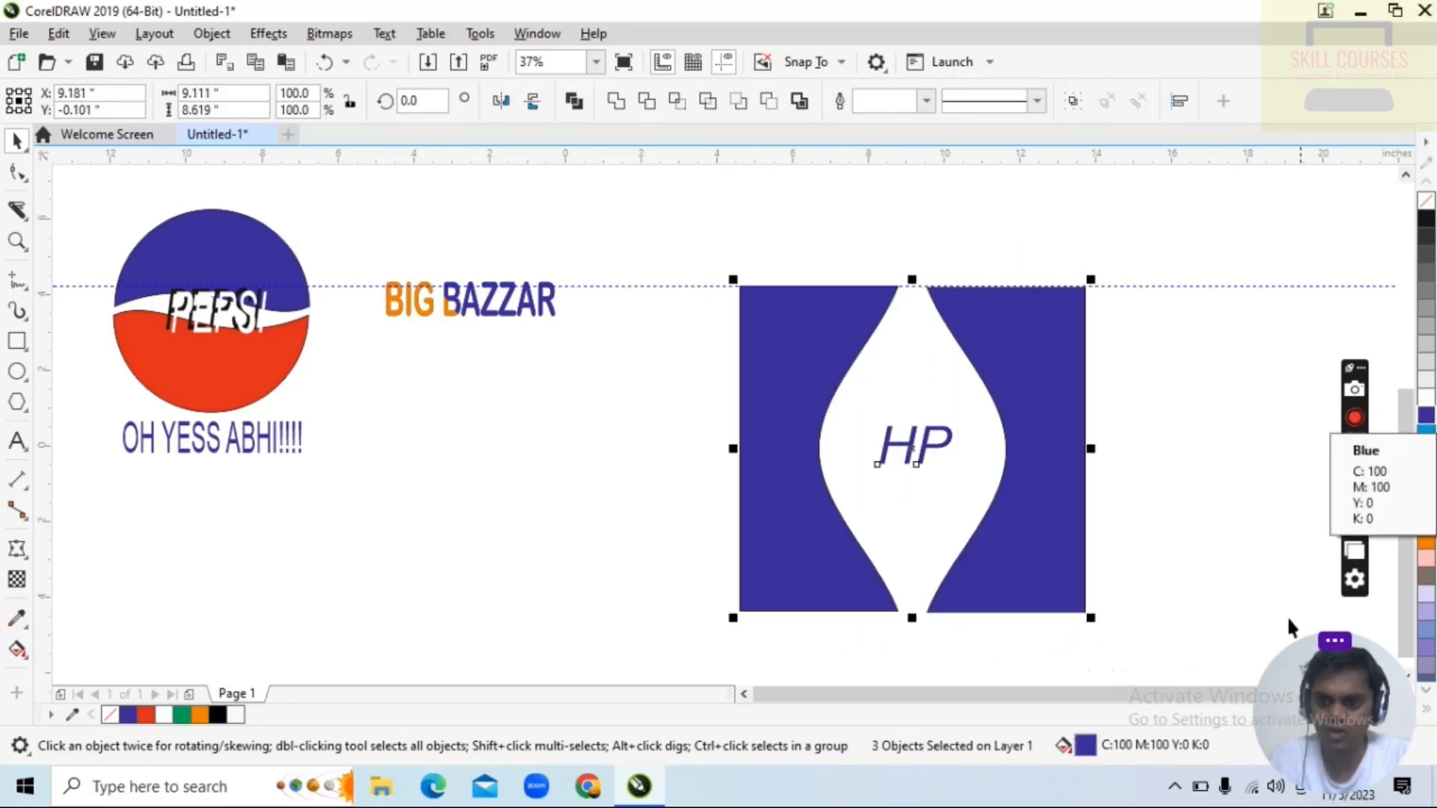
{"action": "left_click_drag", "start_coordinate": [1306, 674], "coordinate": [1212, 524]}
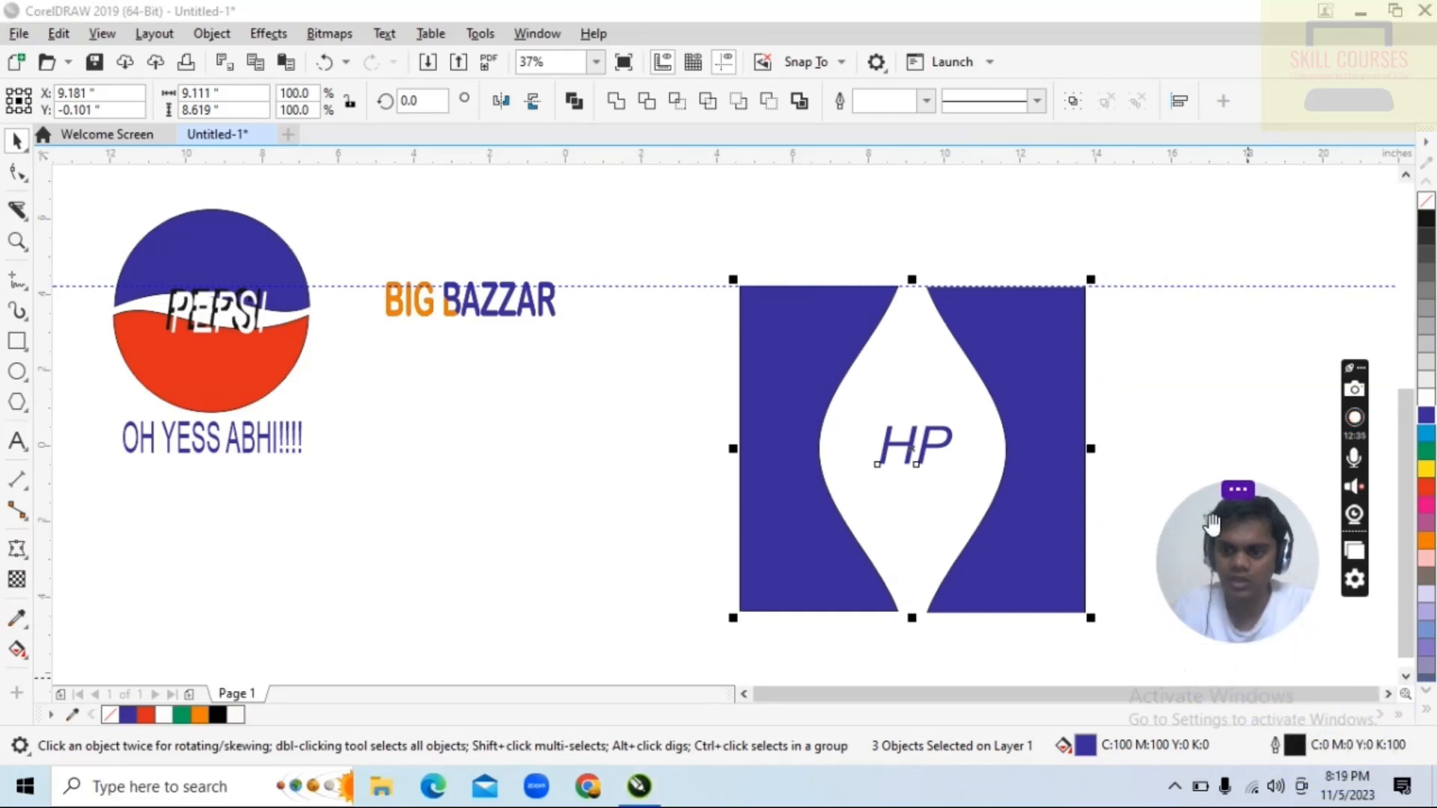
{"action": "double_click", "coordinate": [1296, 746]}
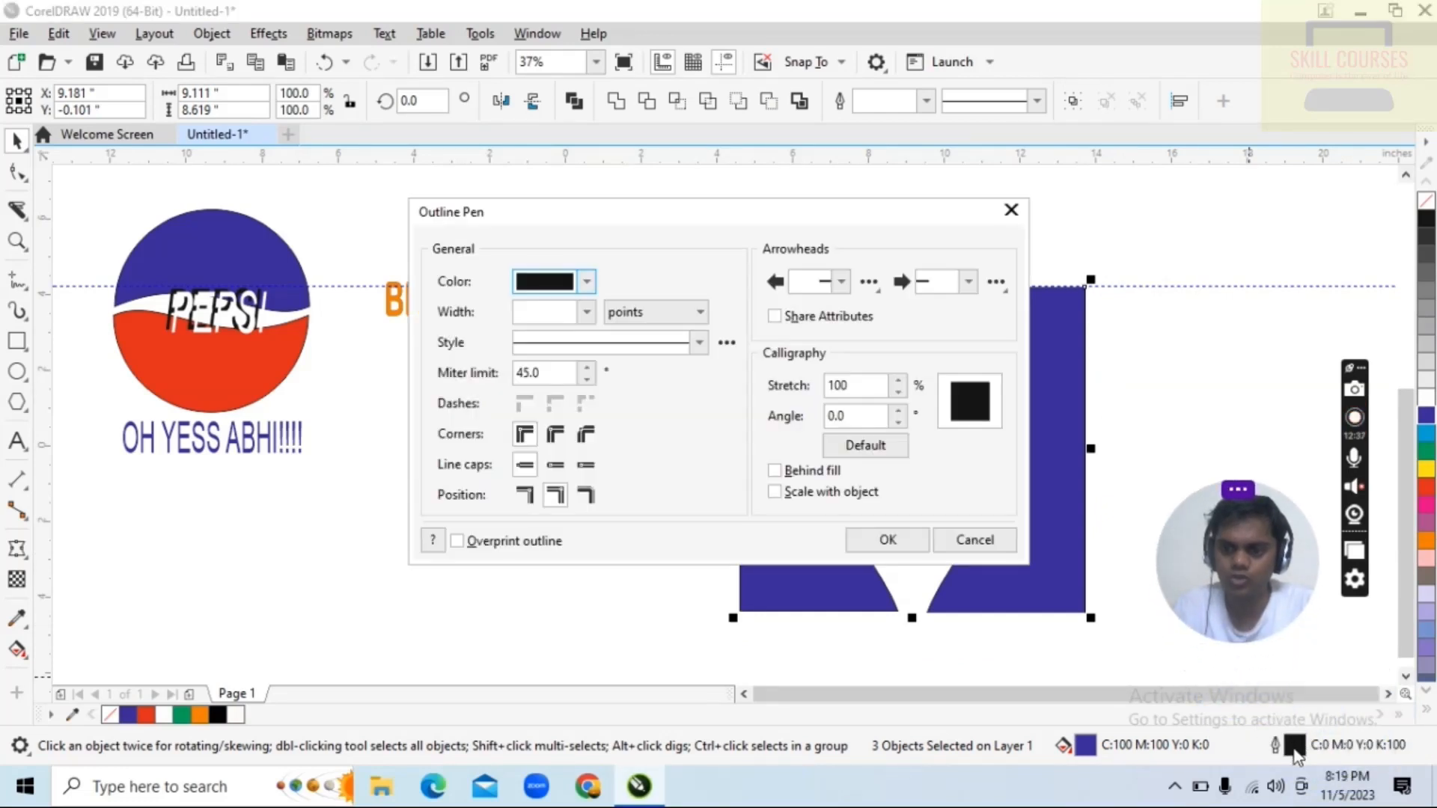
{"action": "left_click", "coordinate": [587, 281]}
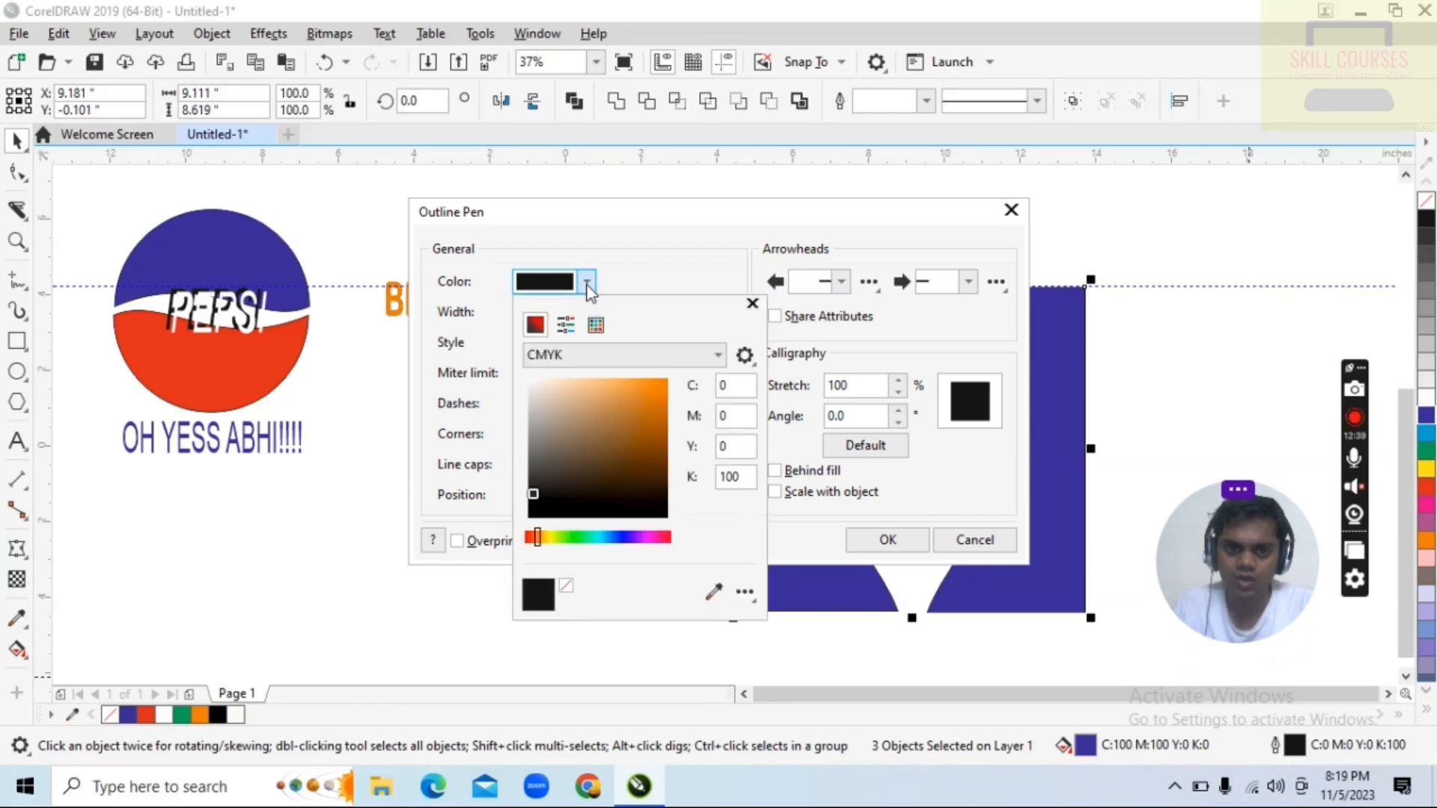
{"action": "left_click", "coordinate": [720, 593]}
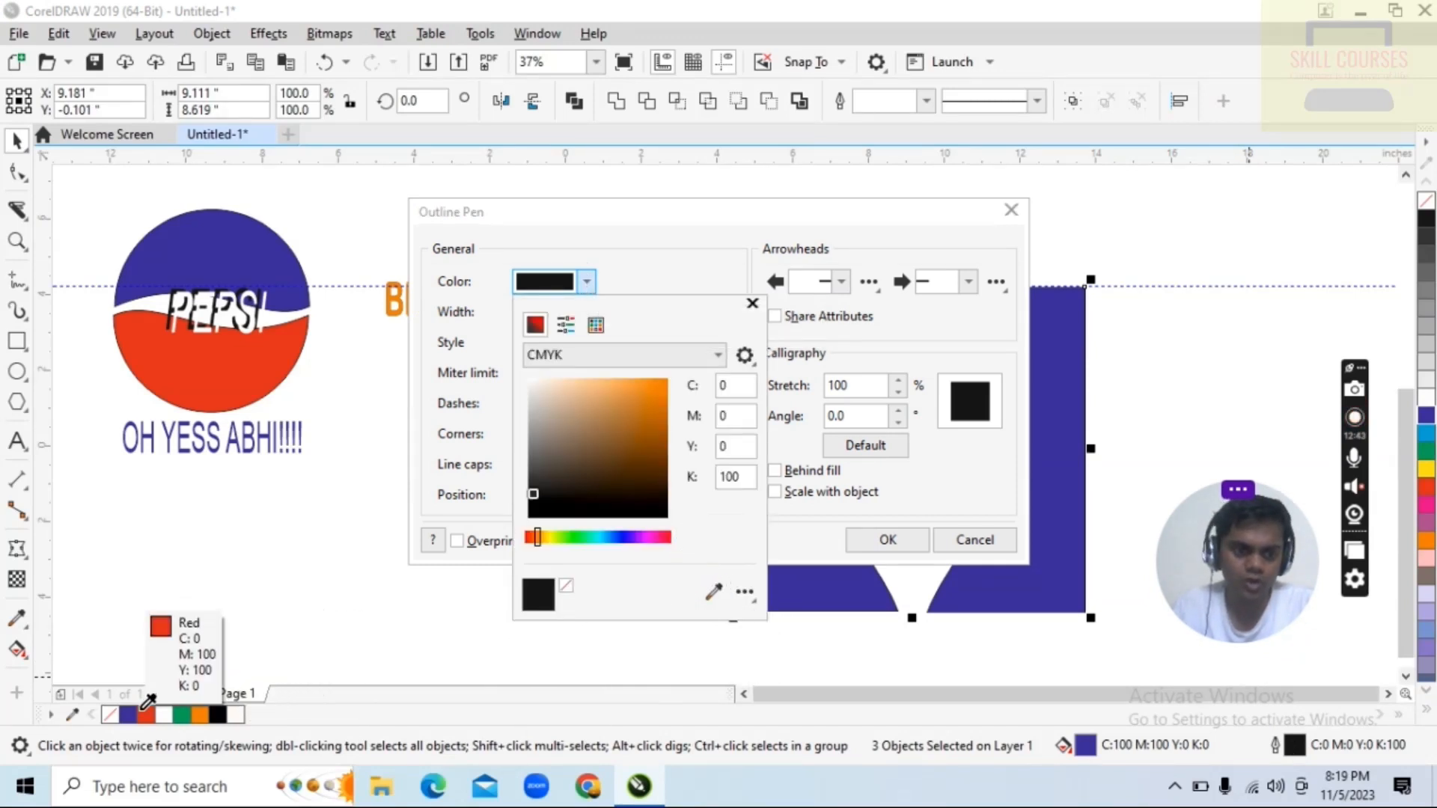
{"action": "left_click", "coordinate": [129, 714]}
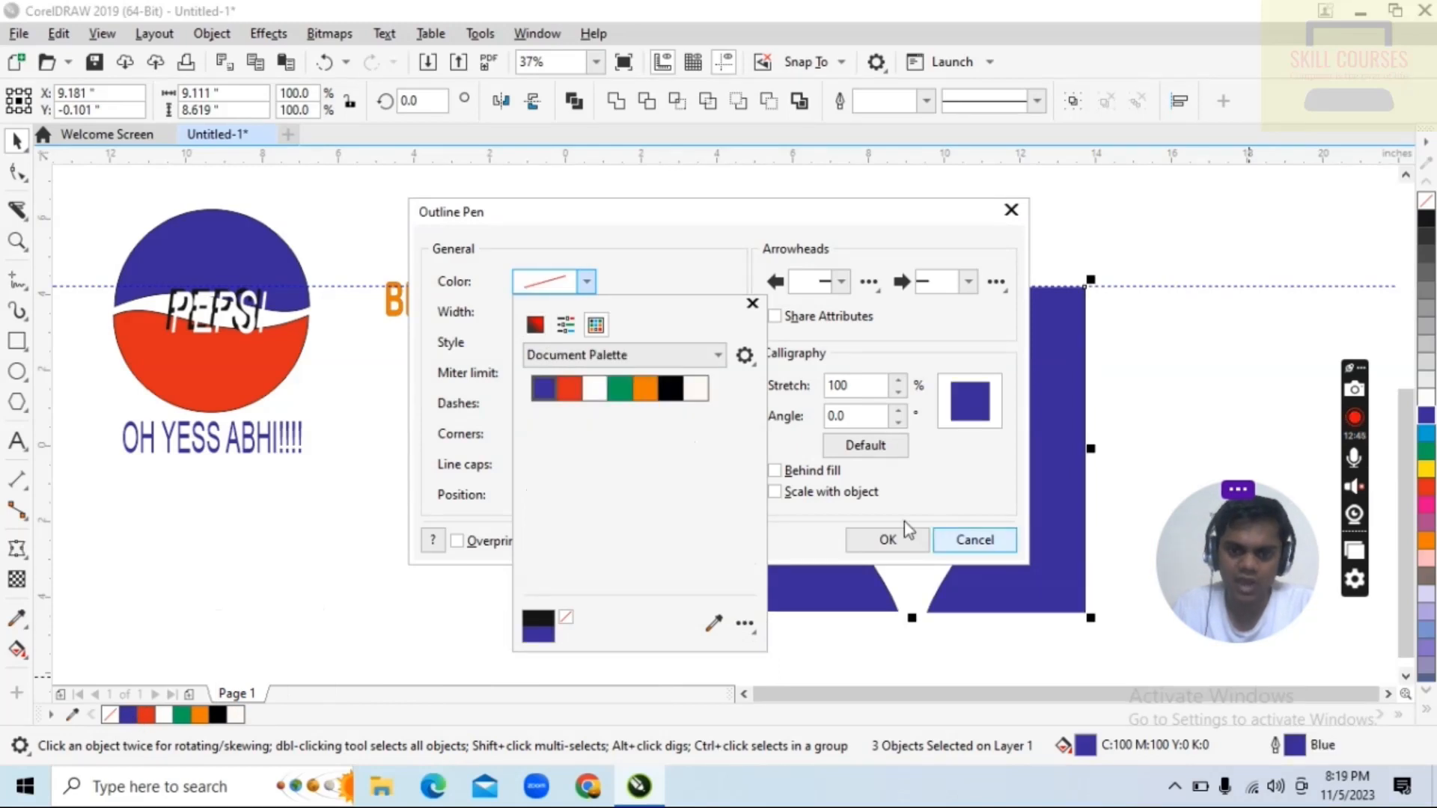
{"action": "left_click", "coordinate": [887, 539]}
{"action": "left_click", "coordinate": [885, 539]}
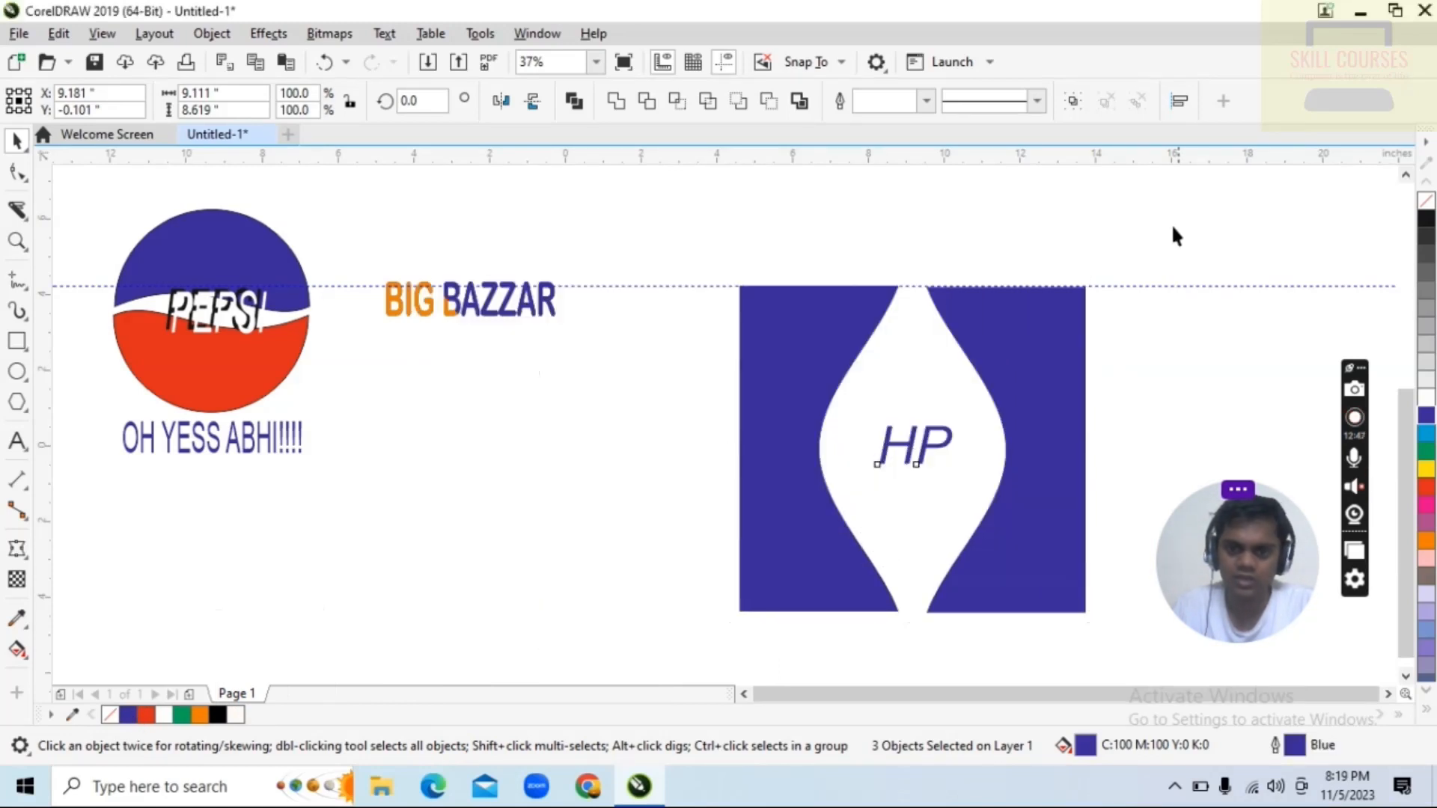
Delete the horizontal guideline running along the top edge of the HP logo.
{"action": "left_click_drag", "start_coordinate": [1232, 602], "coordinate": [1346, 147]}
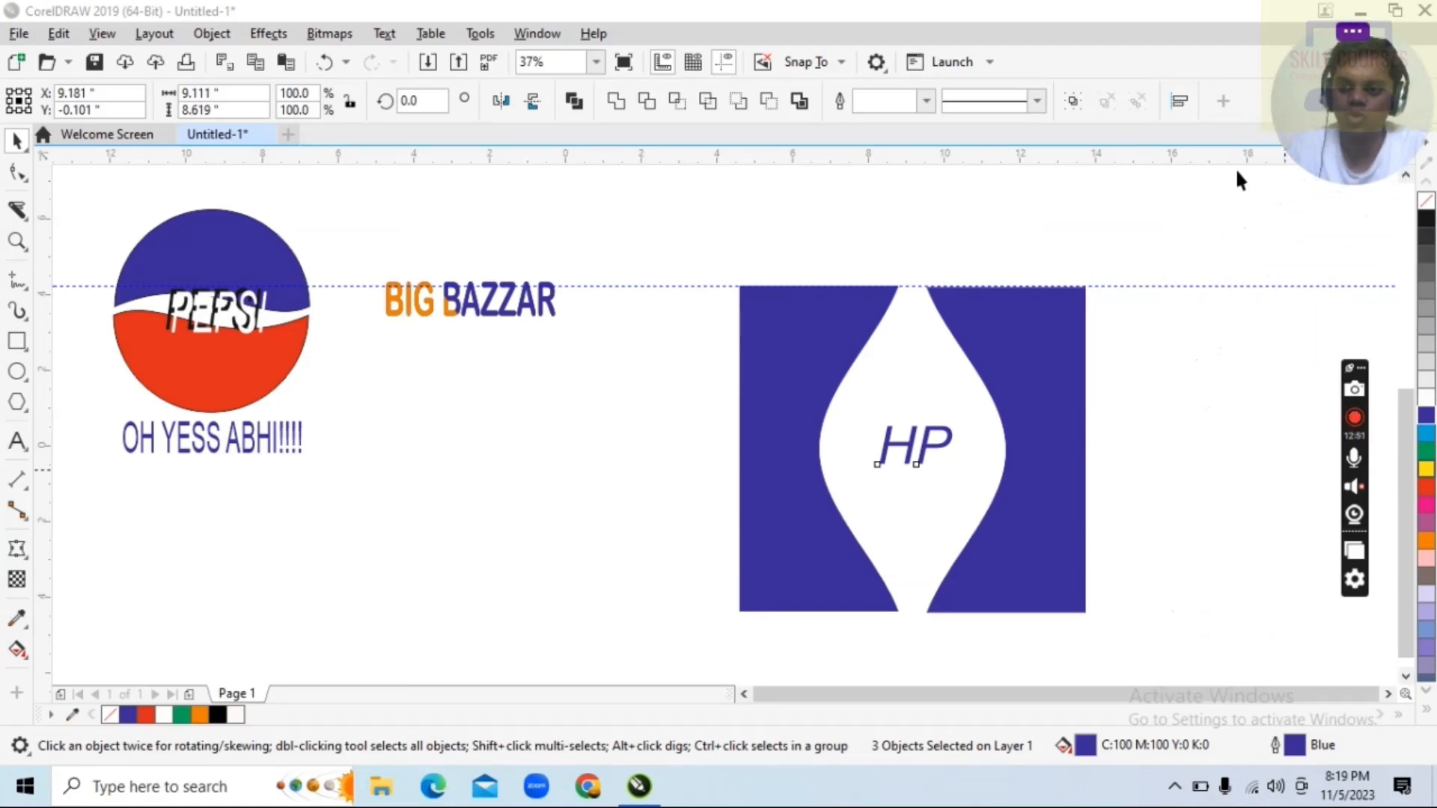
{"action": "left_click", "coordinate": [1171, 287]}
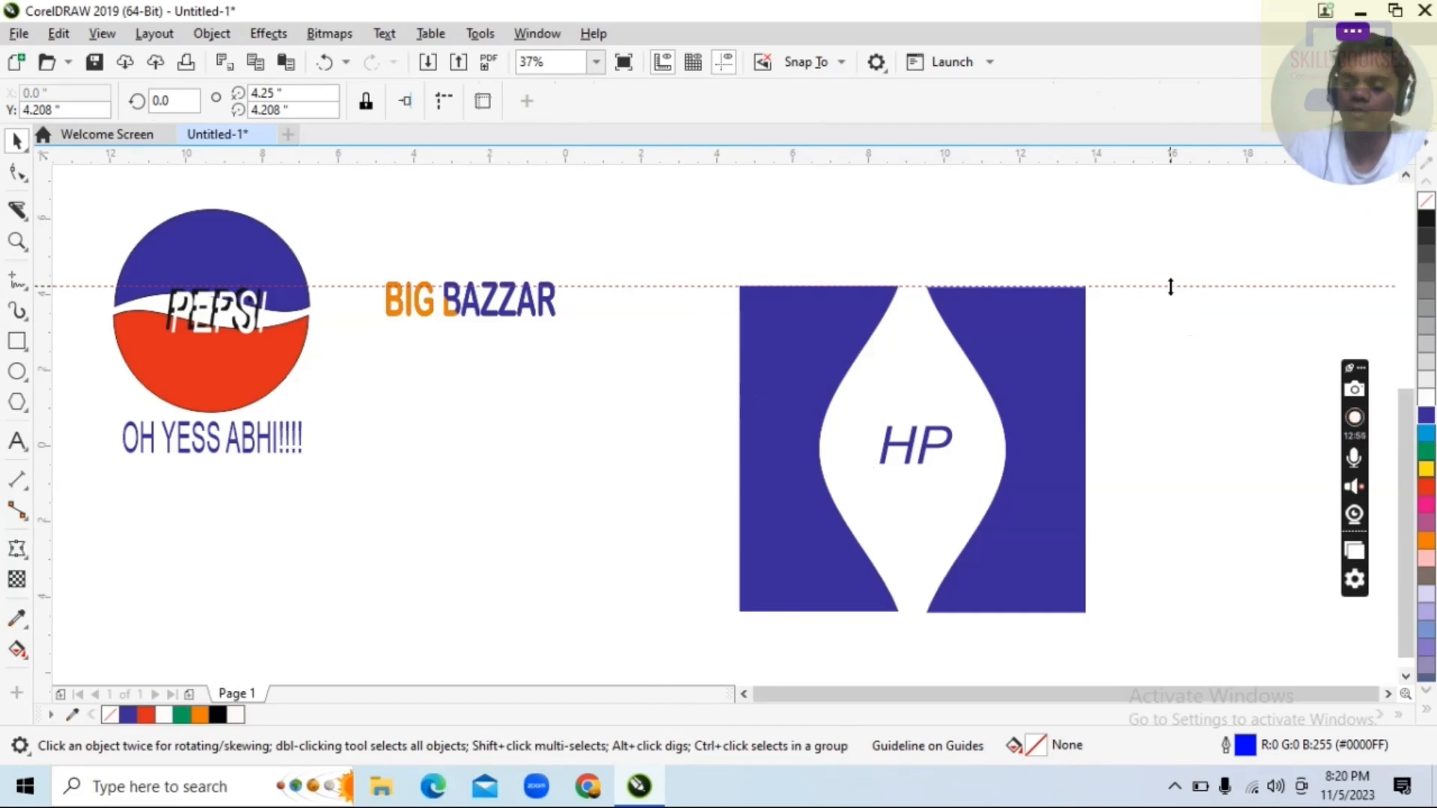
{"action": "key", "text": "Delete"}
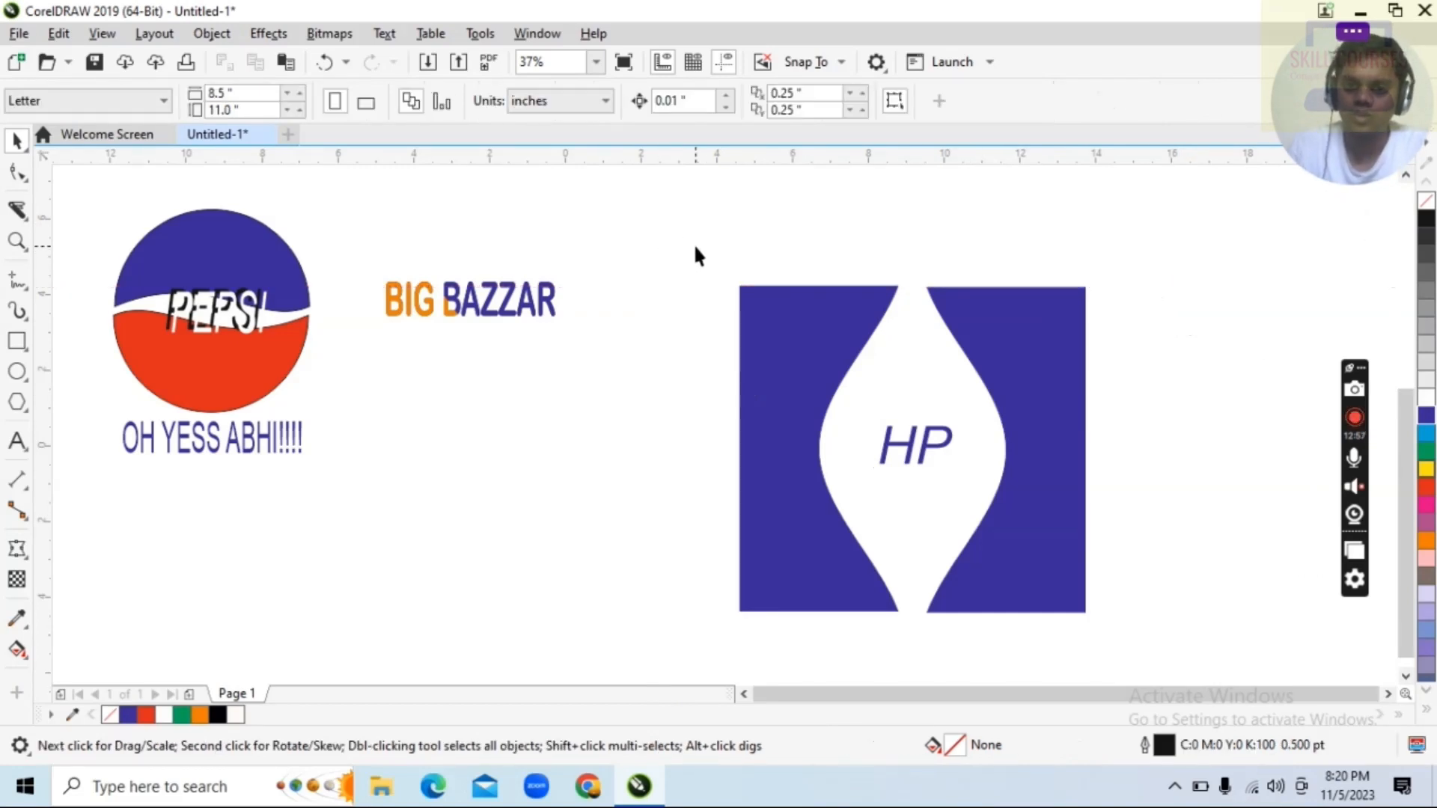
Group the two curved shapes with the HP text and scale the group down proportionally to about 3.56 by 3.37 inches.
{"action": "left_click_drag", "start_coordinate": [697, 247], "coordinate": [1103, 638]}
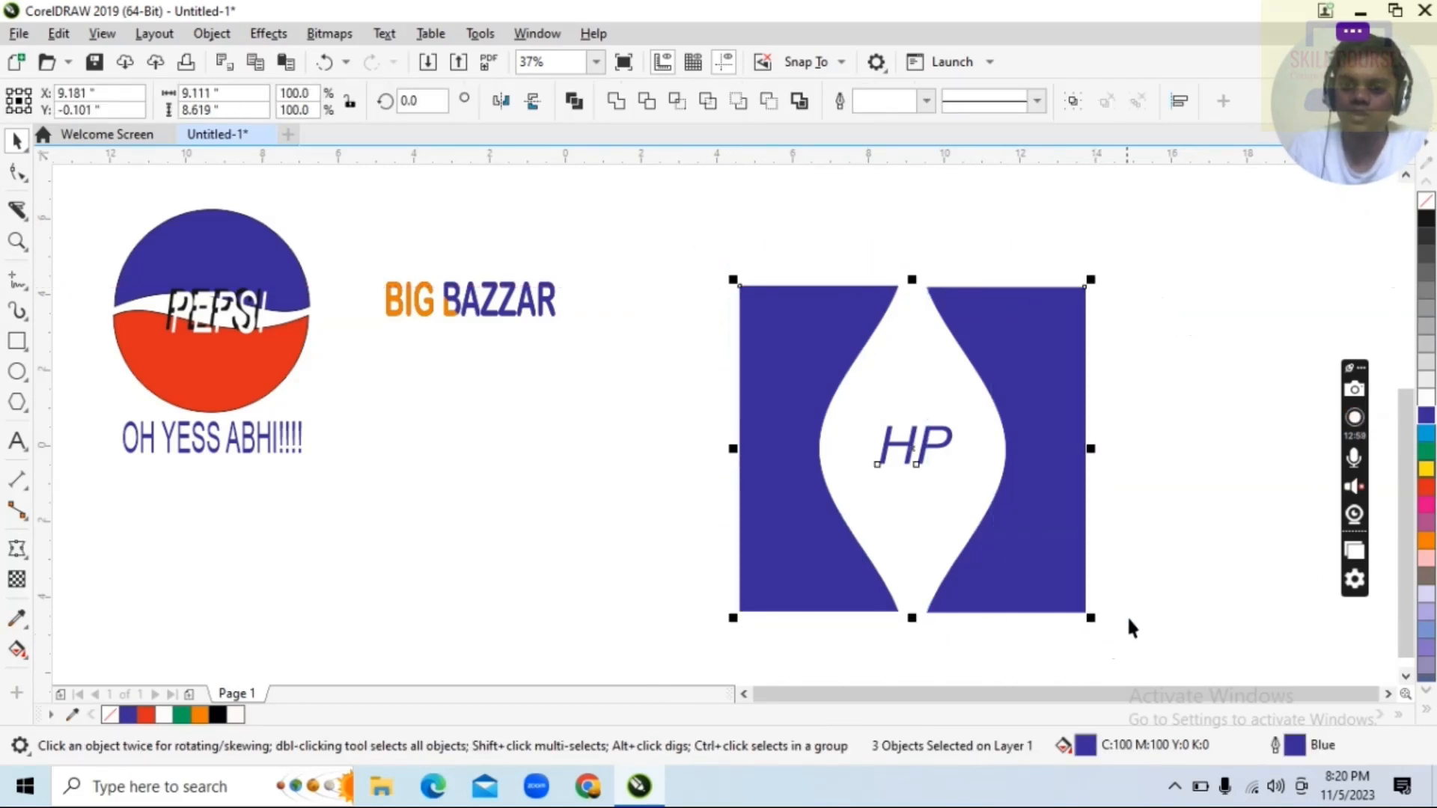
{"action": "key", "text": "ctrl+g"}
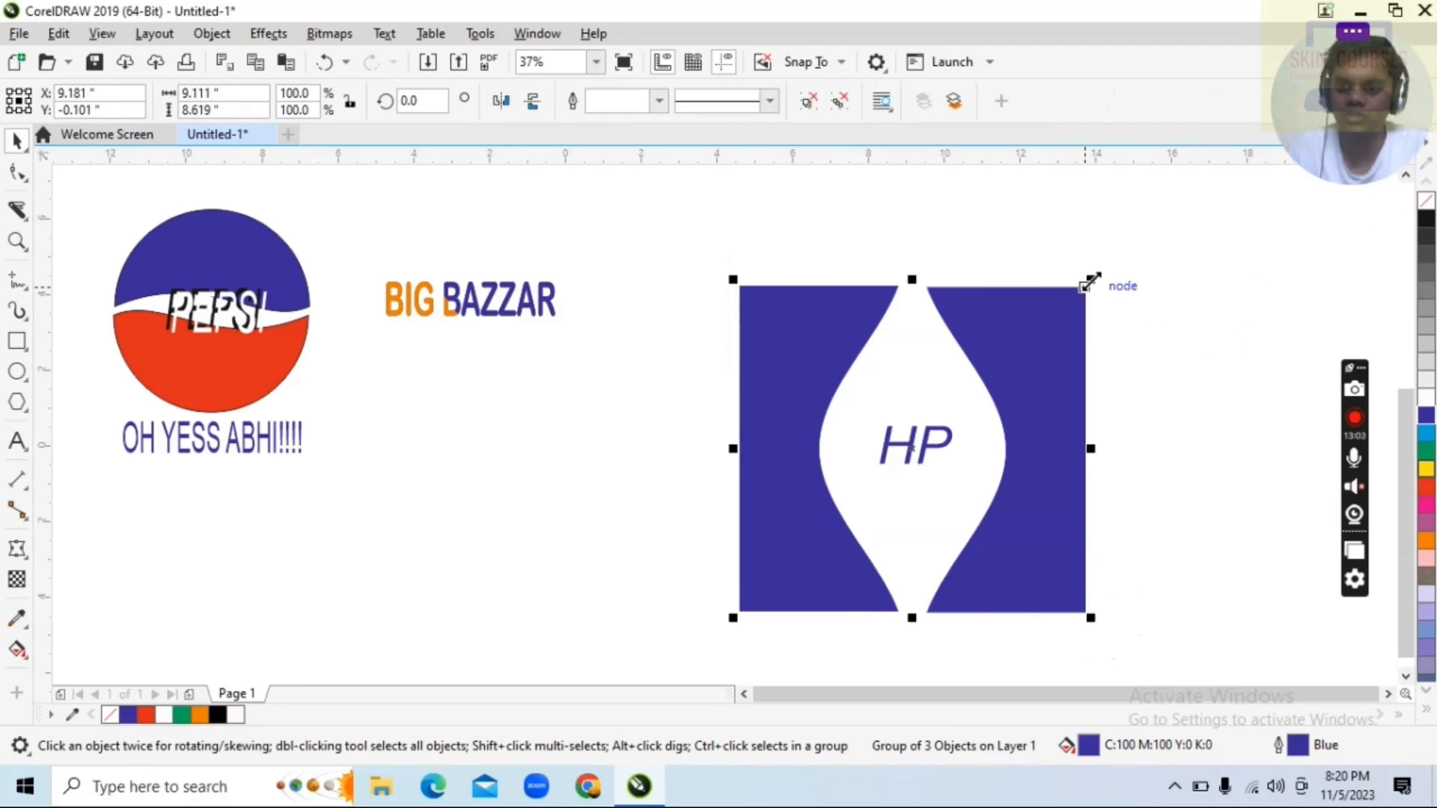
{"action": "left_click_drag", "start_coordinate": [1090, 280], "coordinate": [921, 476]}
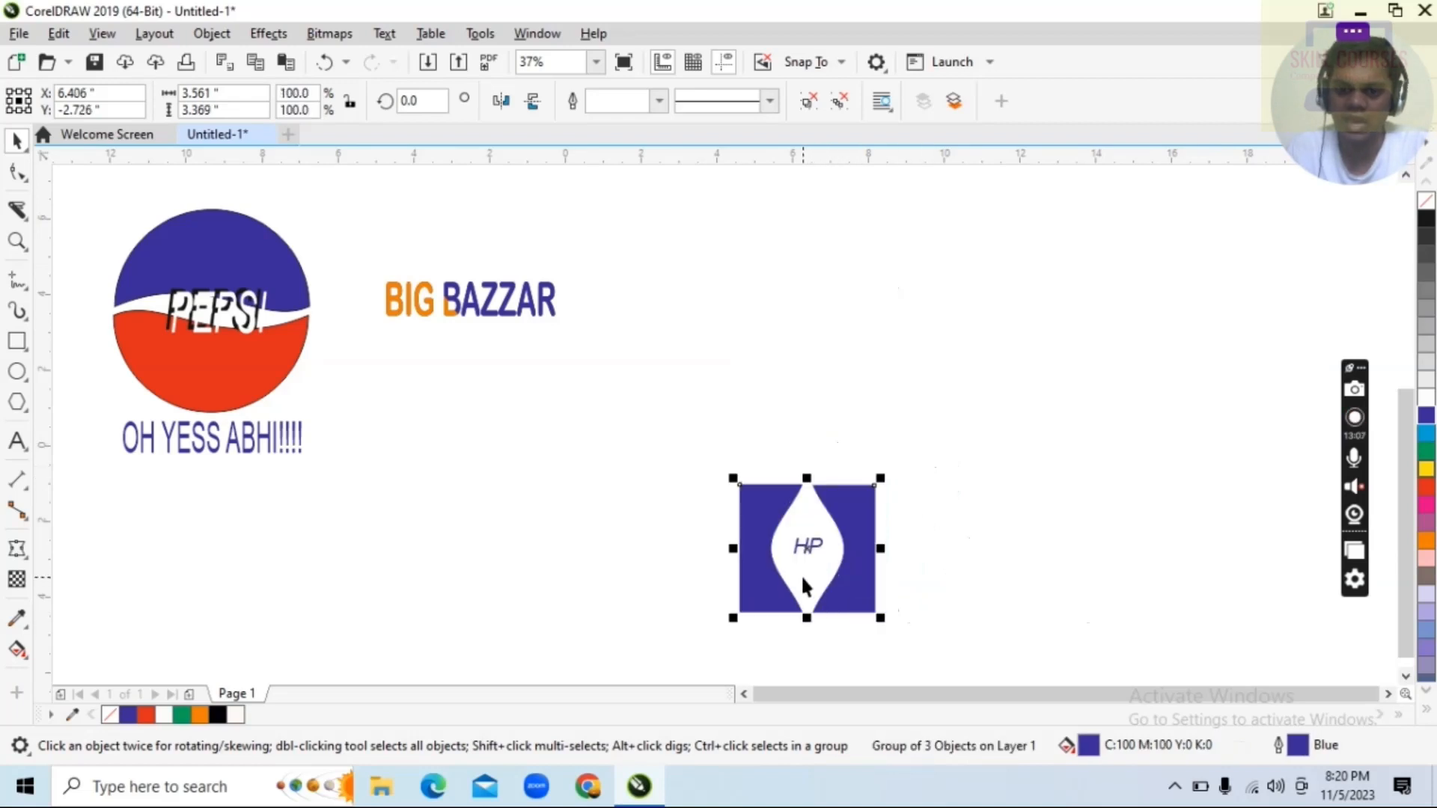
Move the grouped HP logo up to the right of the BIG BAZZAR logo, centered at about X 3.7, Y 4.3 inches.
{"action": "left_click", "coordinate": [803, 548]}
{"action": "left_click", "coordinate": [846, 536]}
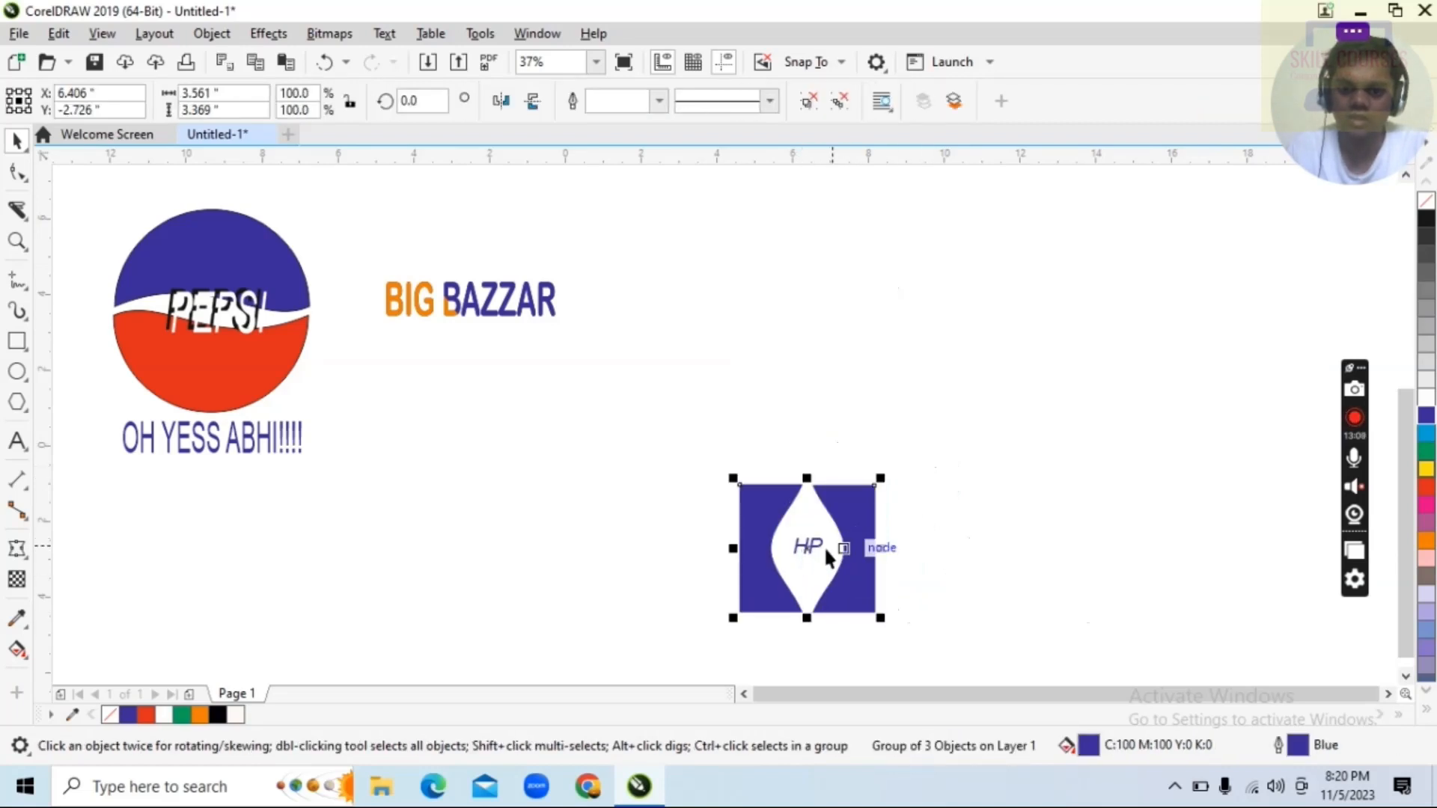
{"action": "left_click_drag", "start_coordinate": [812, 551], "coordinate": [705, 282]}
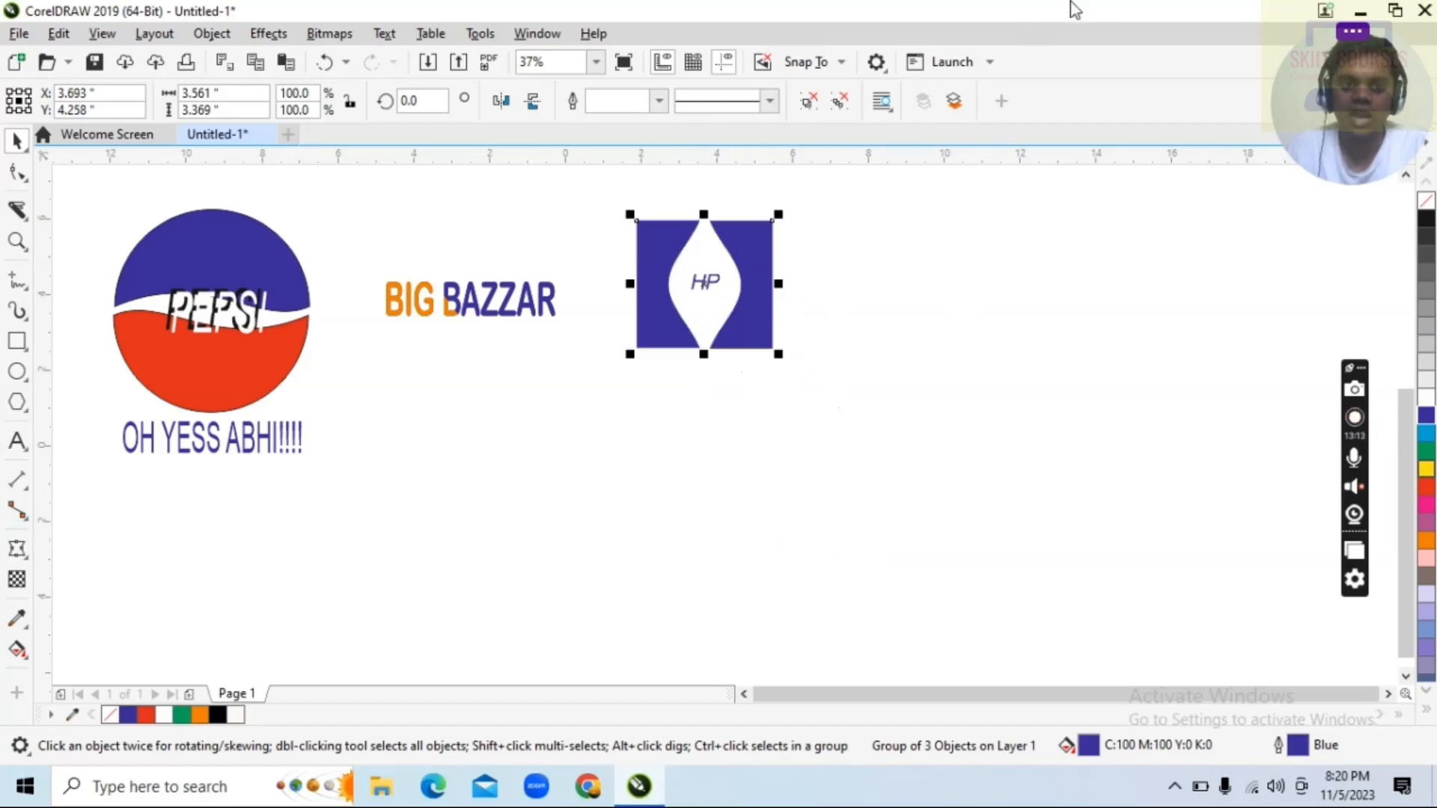